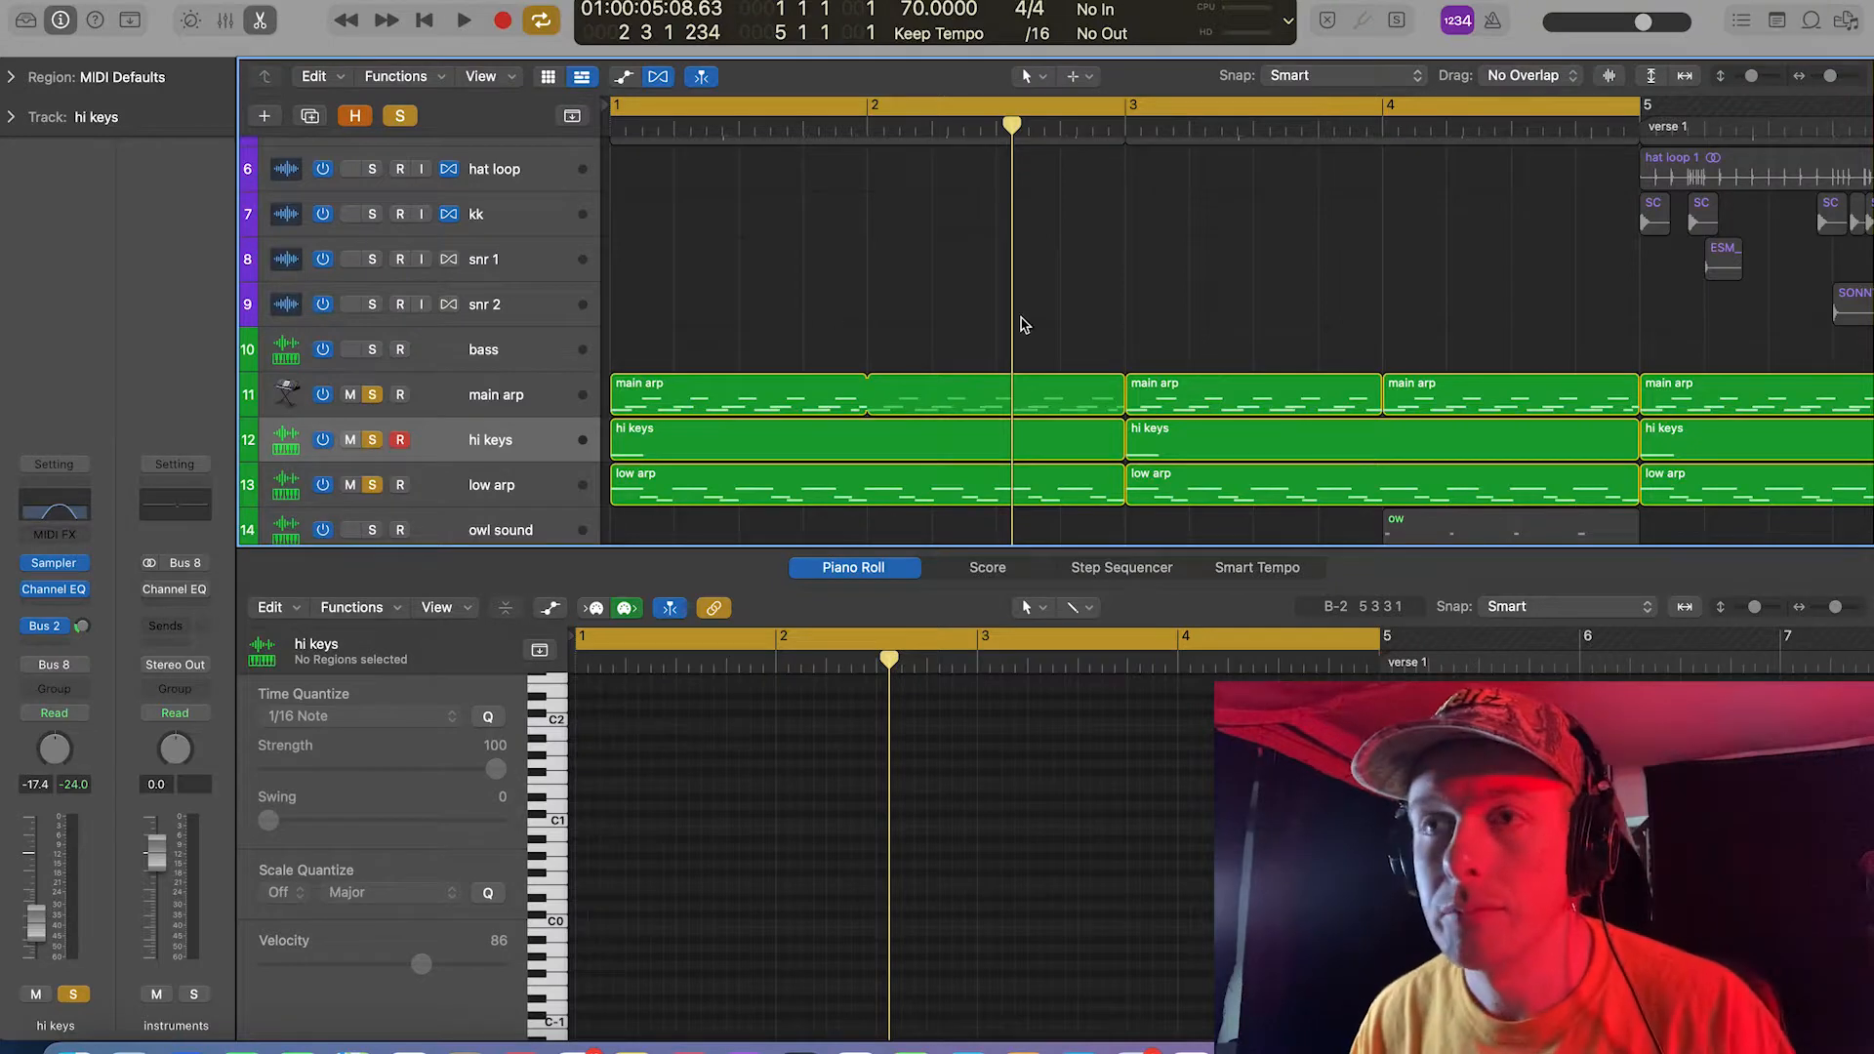
Step: Play back the soloed main arp, hi keys and low arp tracks together, then stop playback
{"action": "scroll", "coordinate": [953, 325], "scroll_direction": "down", "scroll_amount": 3}
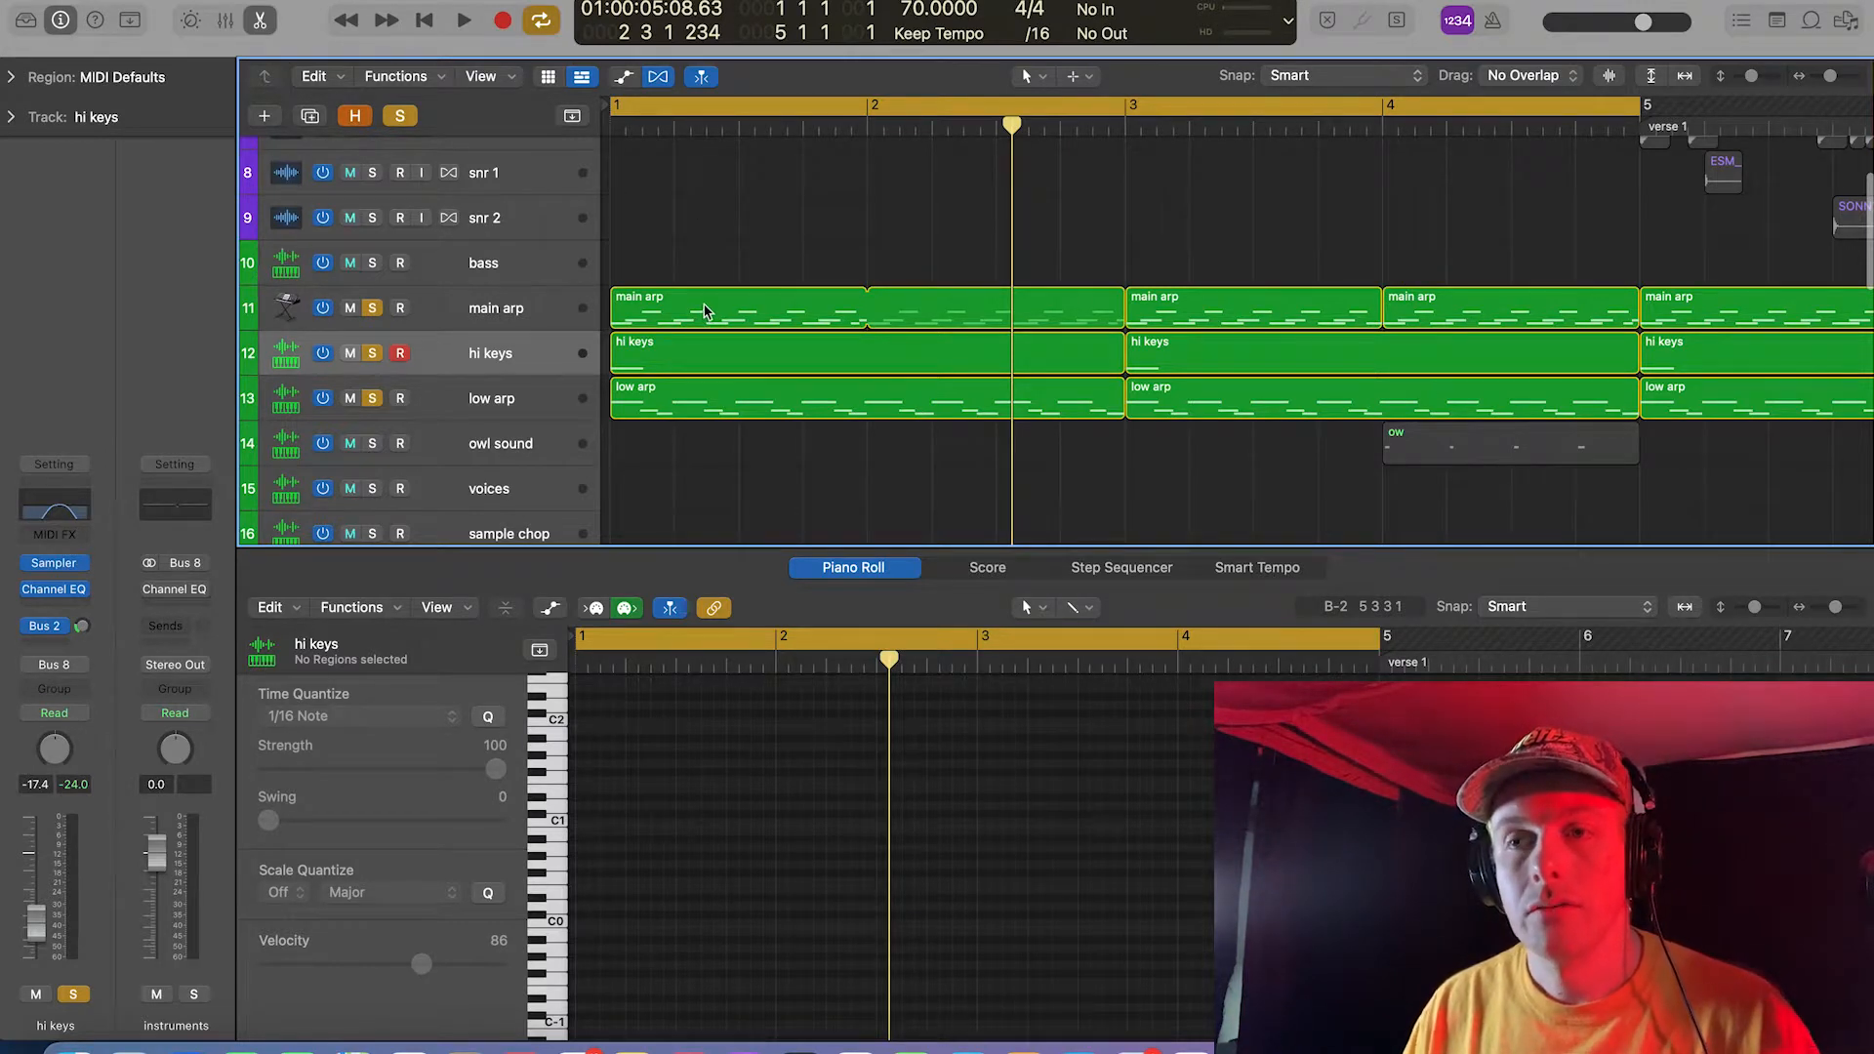
{"action": "key", "text": "Return"}
{"action": "key", "text": "space"}
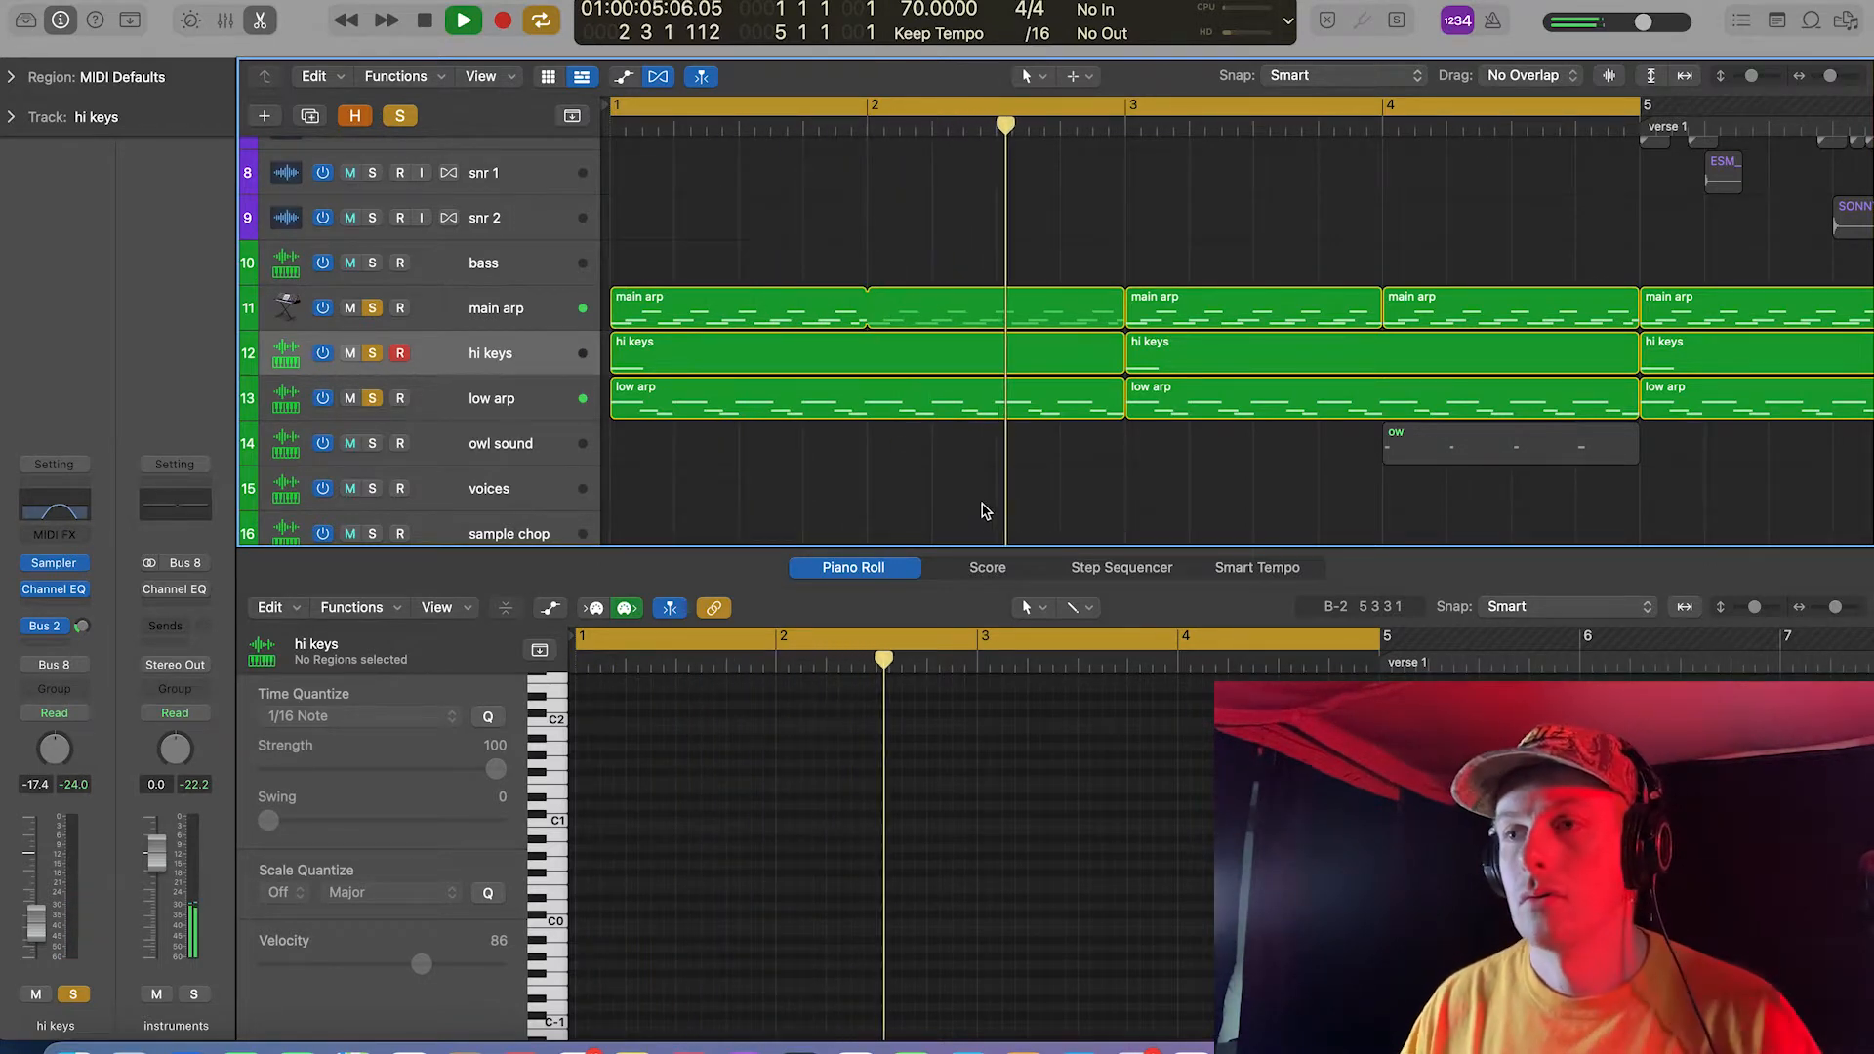
{"action": "key", "text": "space"}
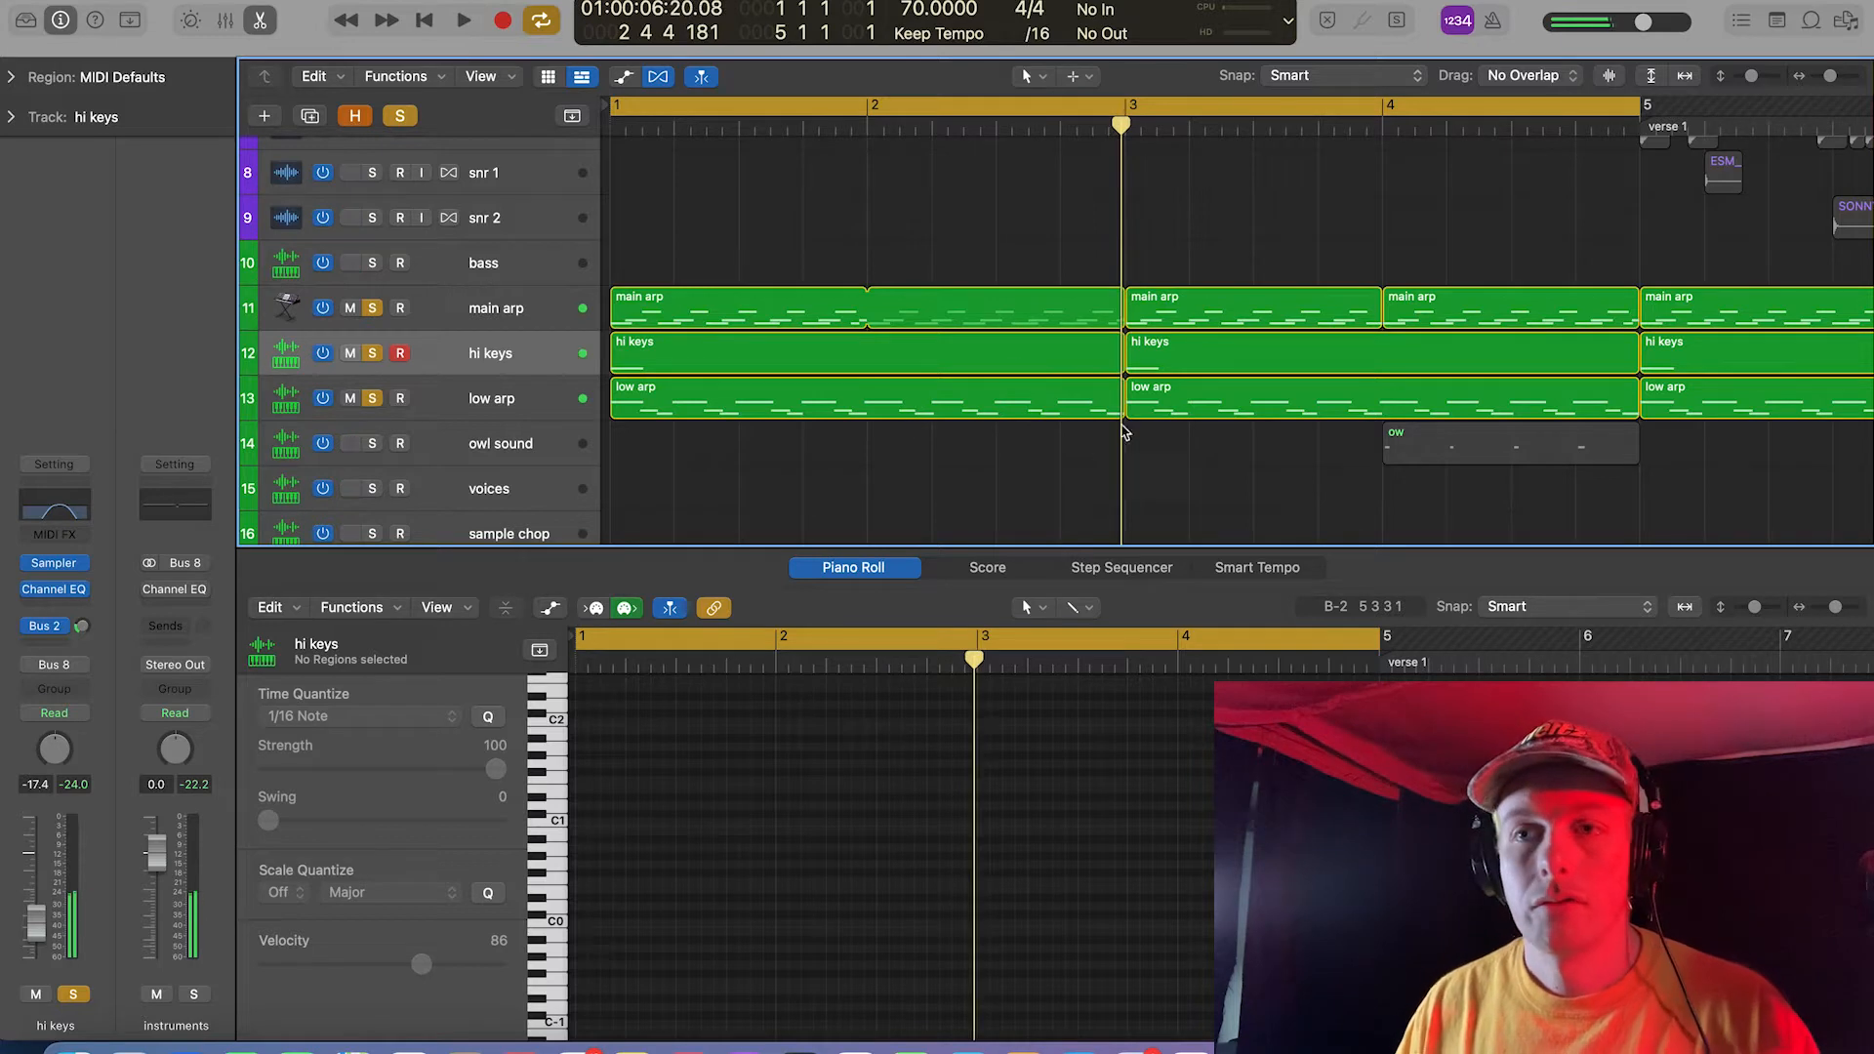
Step: Unsolo the main arp and low arp tracks and play the hi keys track alone from bar 1
{"action": "left_click", "coordinate": [495, 357]}
{"action": "left_click", "coordinate": [372, 308]}
{"action": "left_click", "coordinate": [372, 398]}
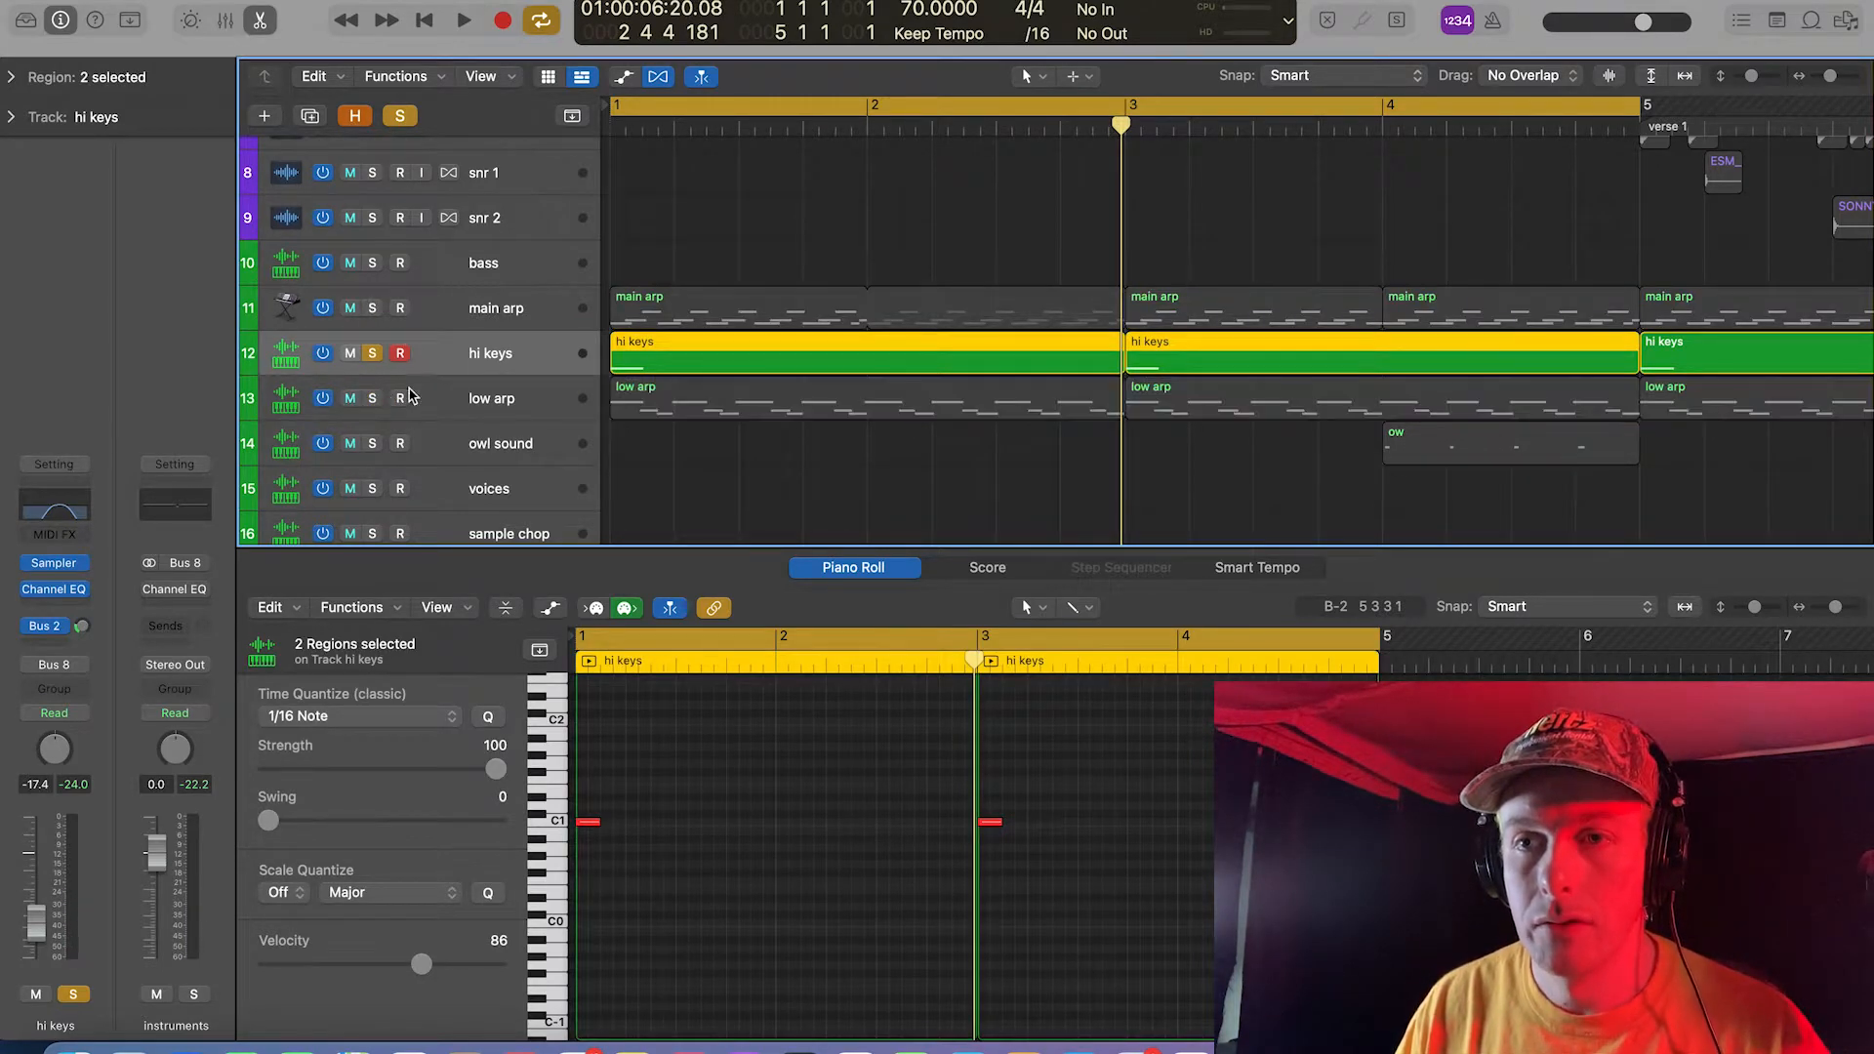
{"action": "key", "text": "i"}
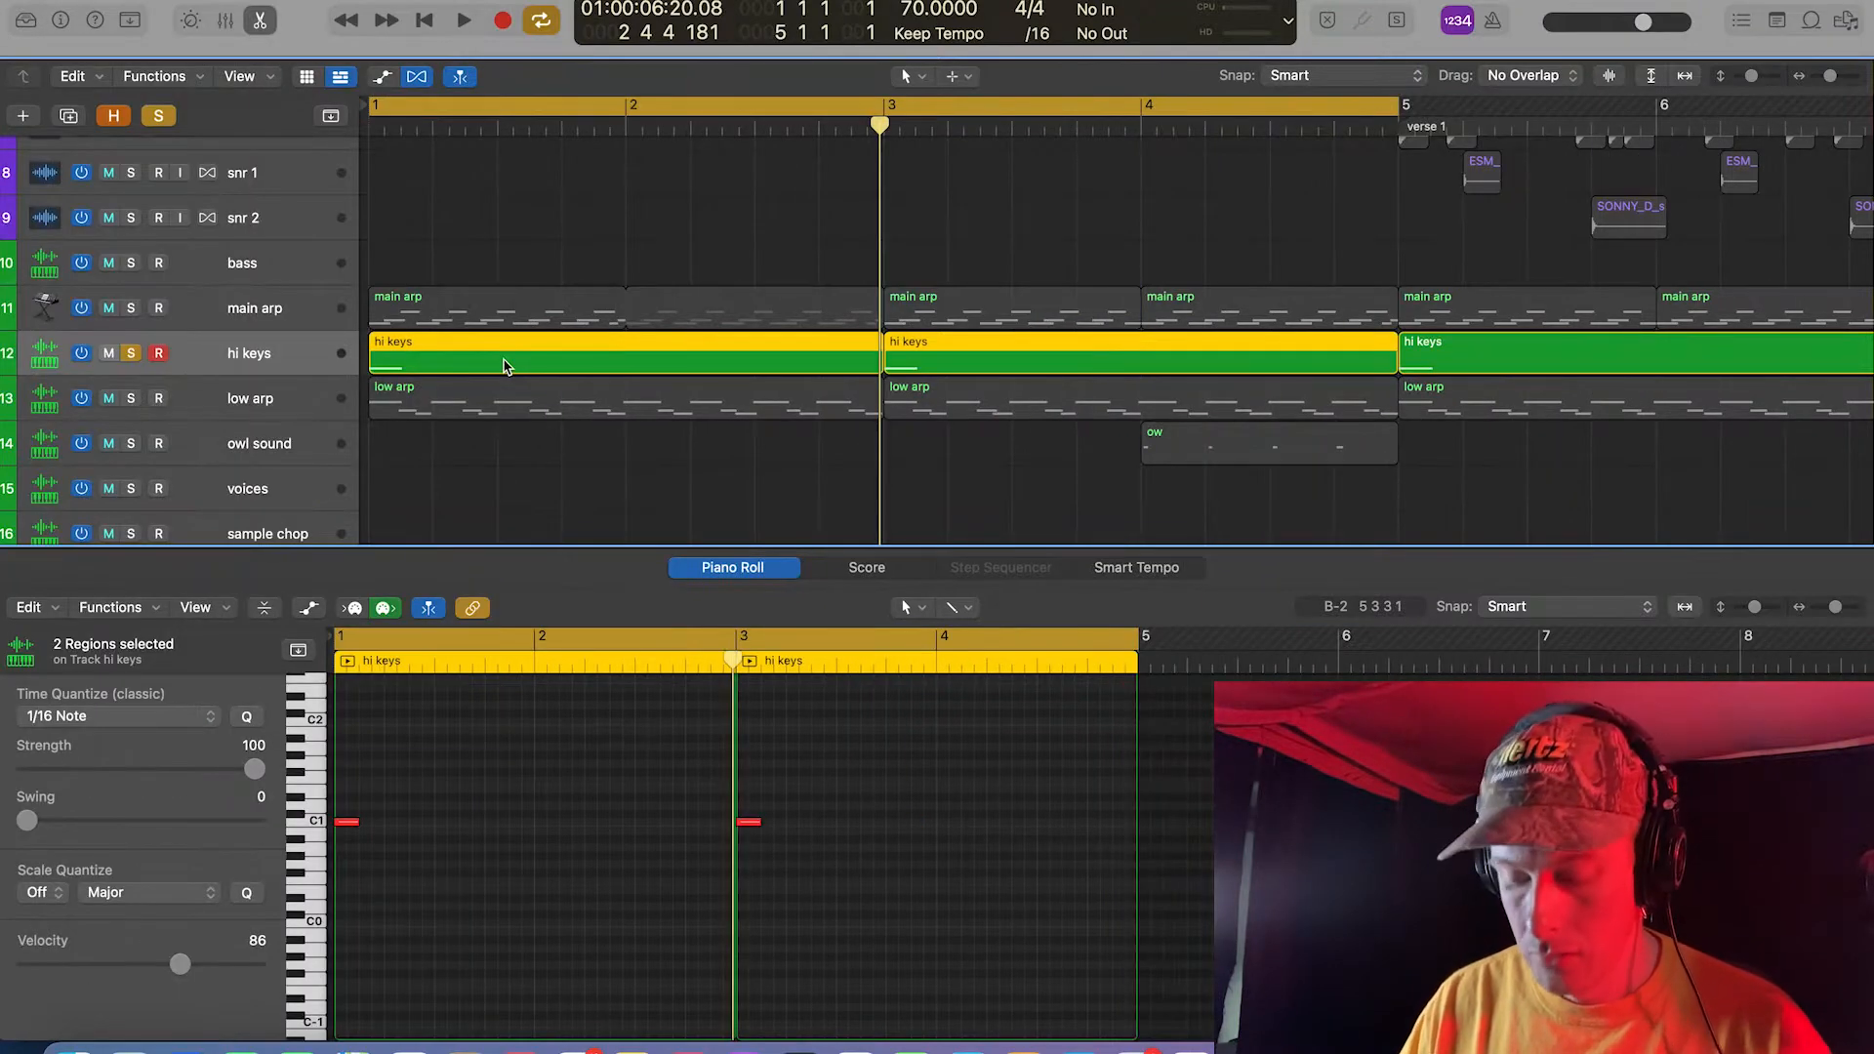
{"action": "key", "text": "i"}
{"action": "key", "text": "space"}
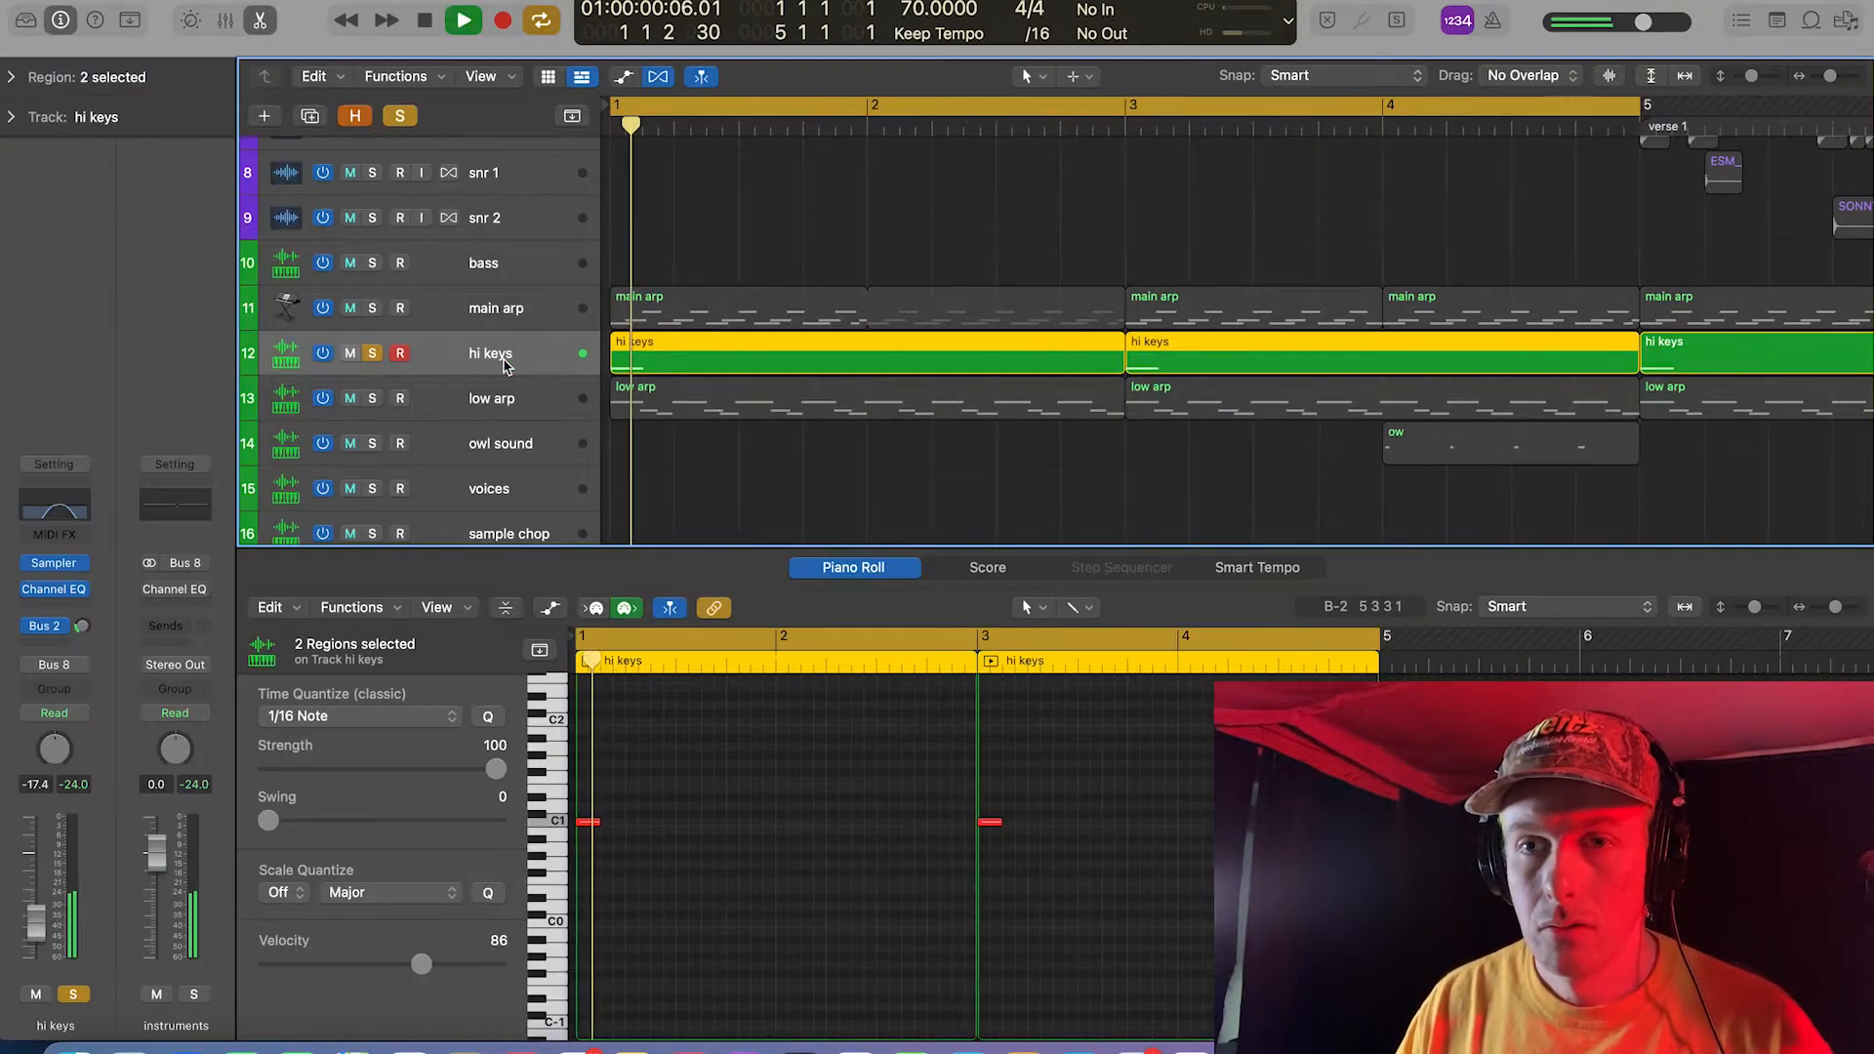
Step: Inspect the hi keys track's Sampler instrument and the one-shots sample pack page in Chrome, then return to the project and stop playback
{"action": "left_click", "coordinate": [54, 566]}
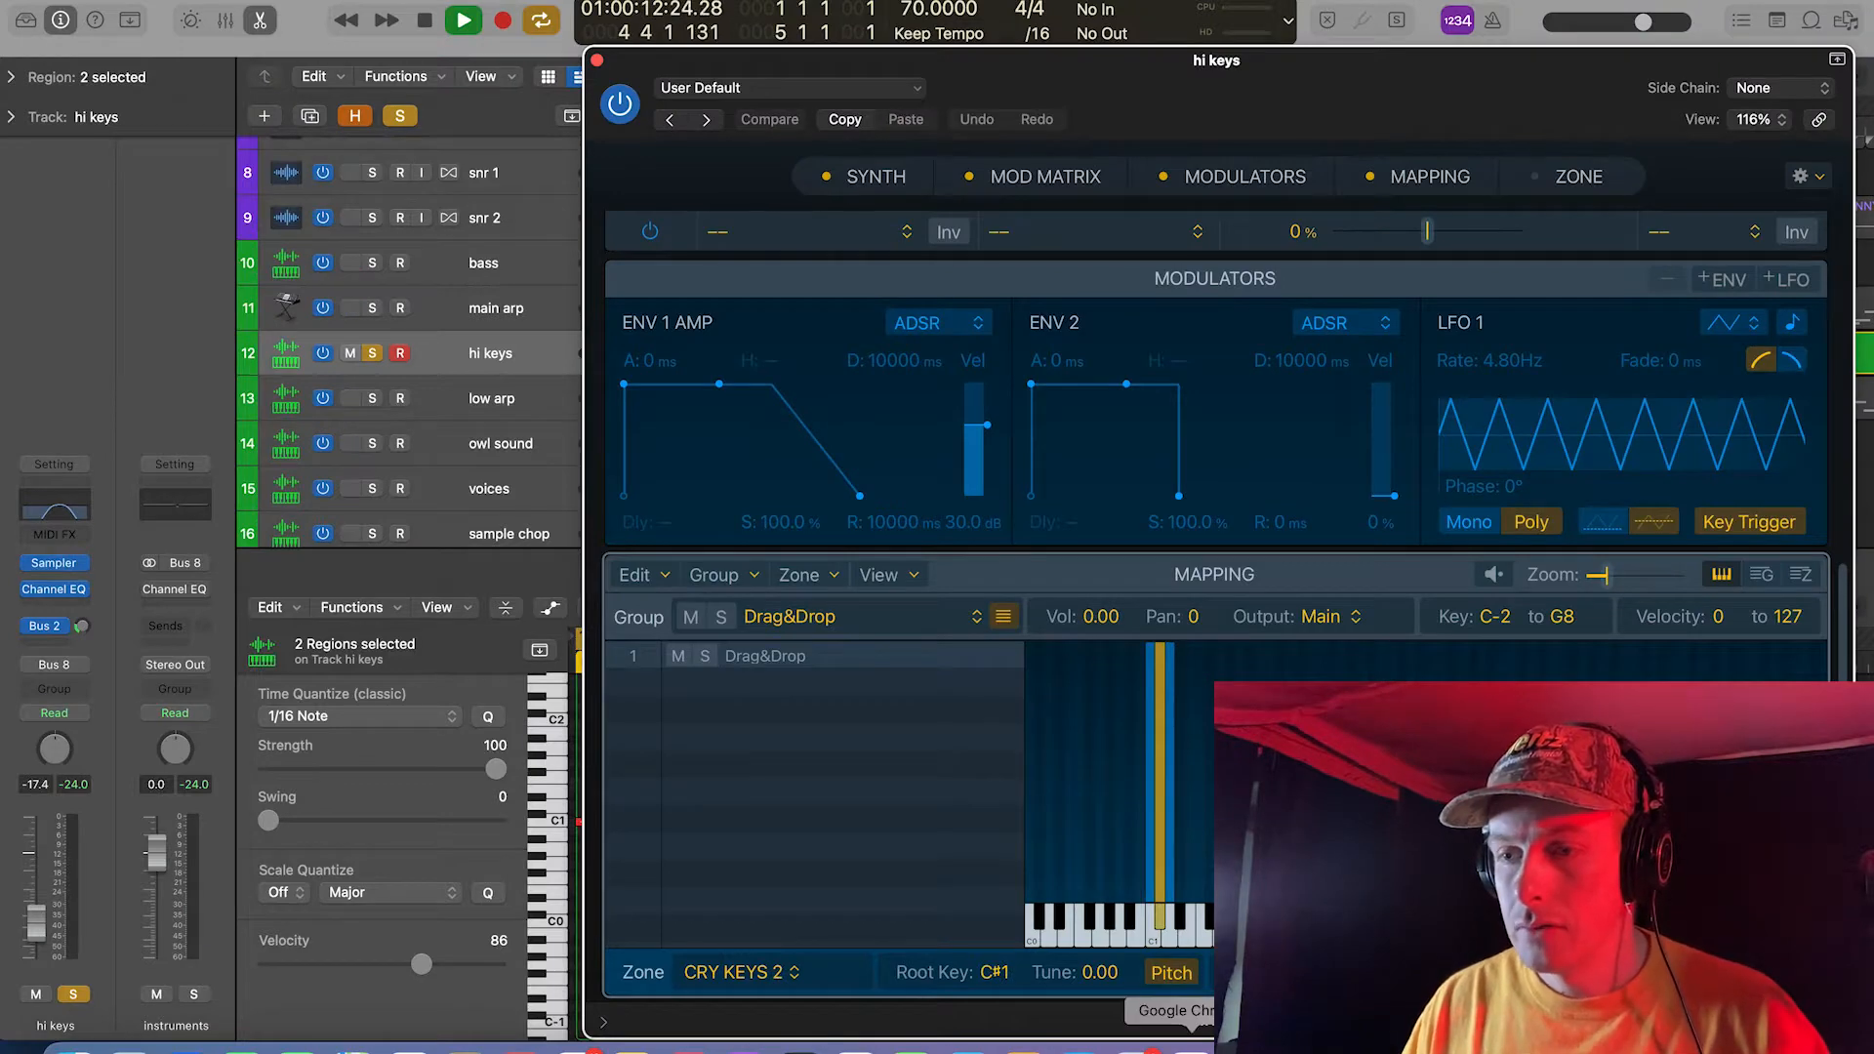
{"action": "left_click", "coordinate": [1192, 1050]}
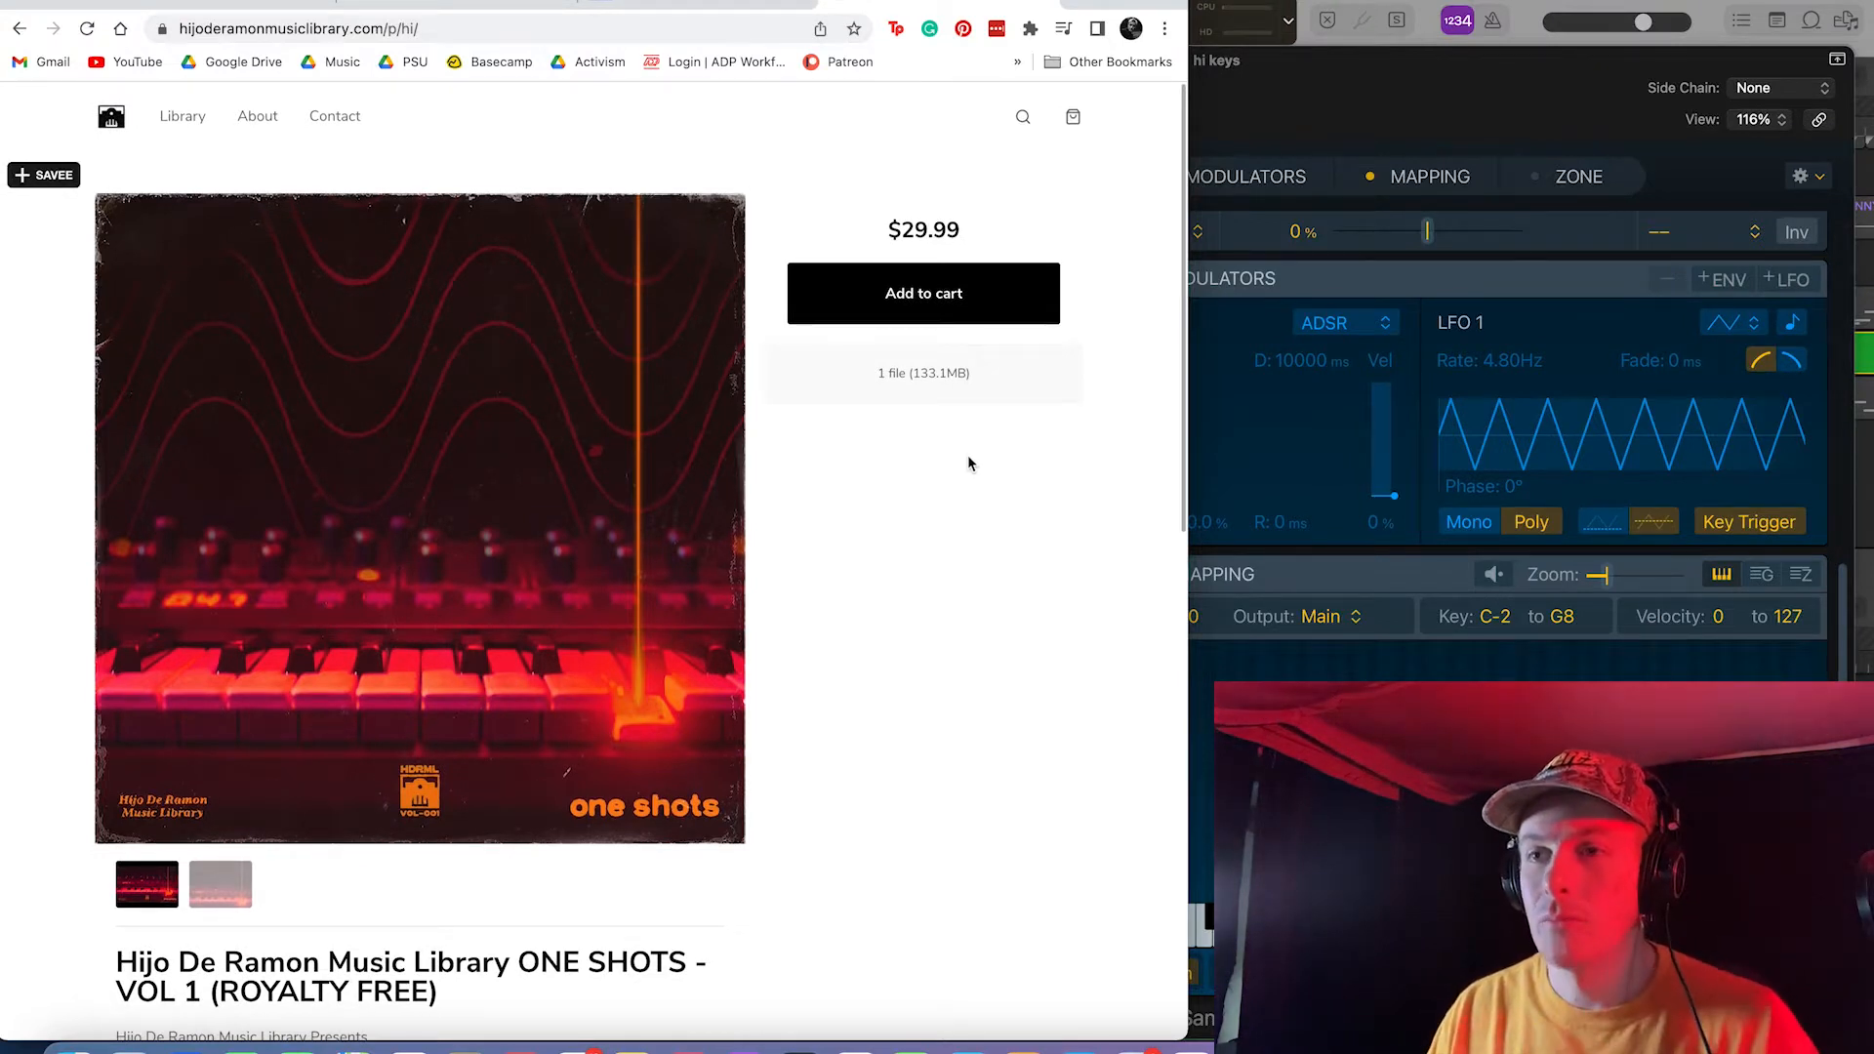
{"action": "left_click", "coordinate": [1298, 781]}
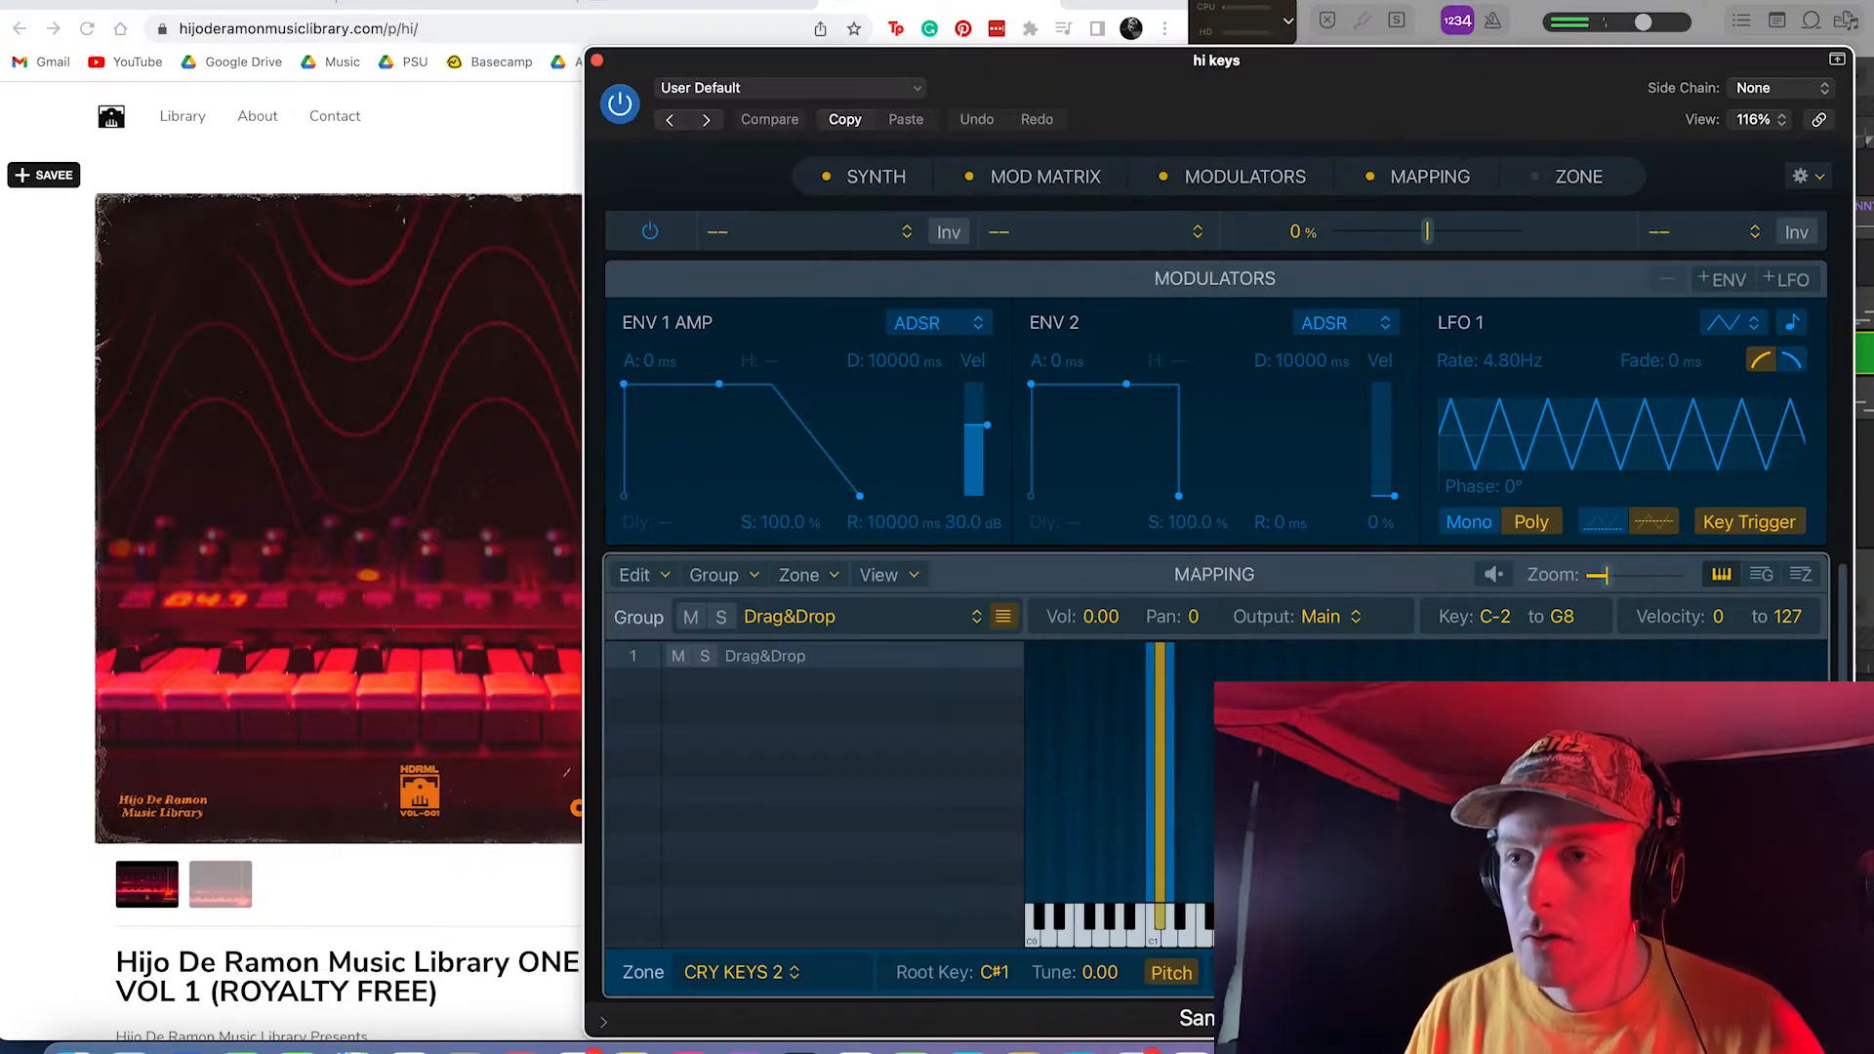
{"action": "left_click", "coordinate": [597, 63]}
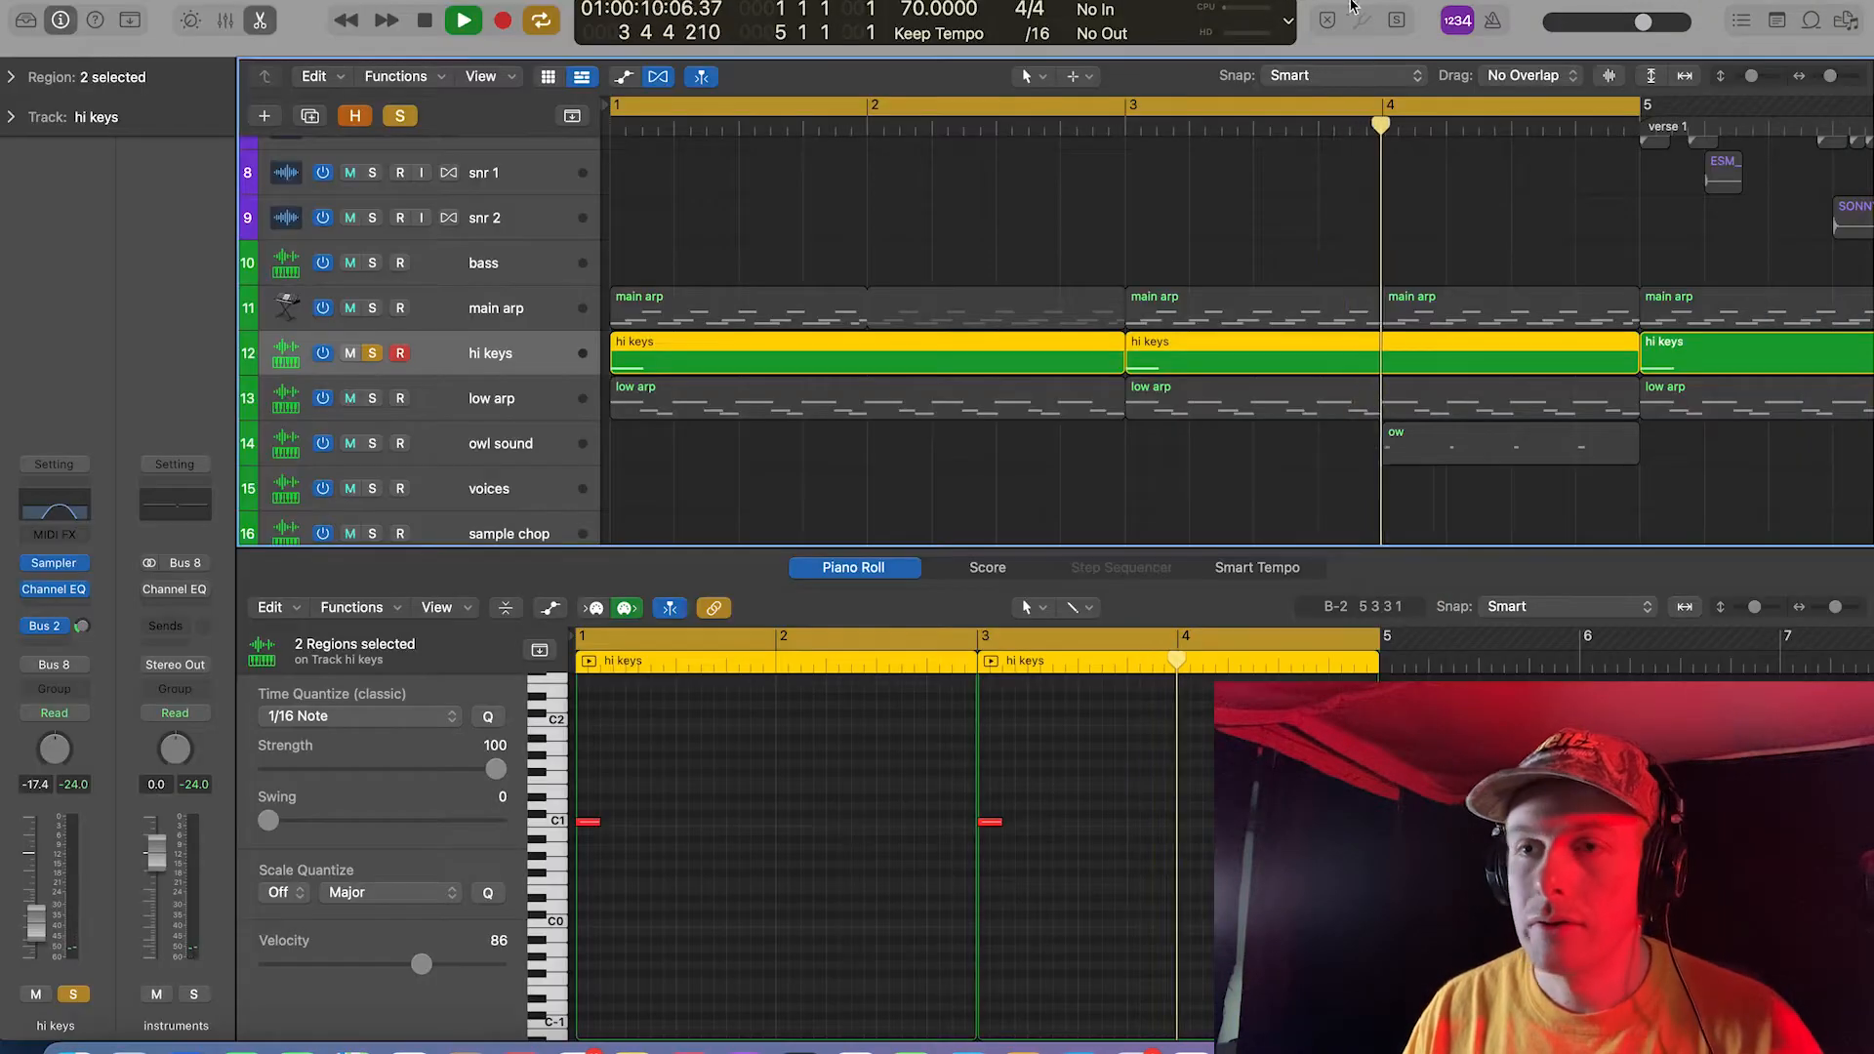
{"action": "key", "text": "space"}
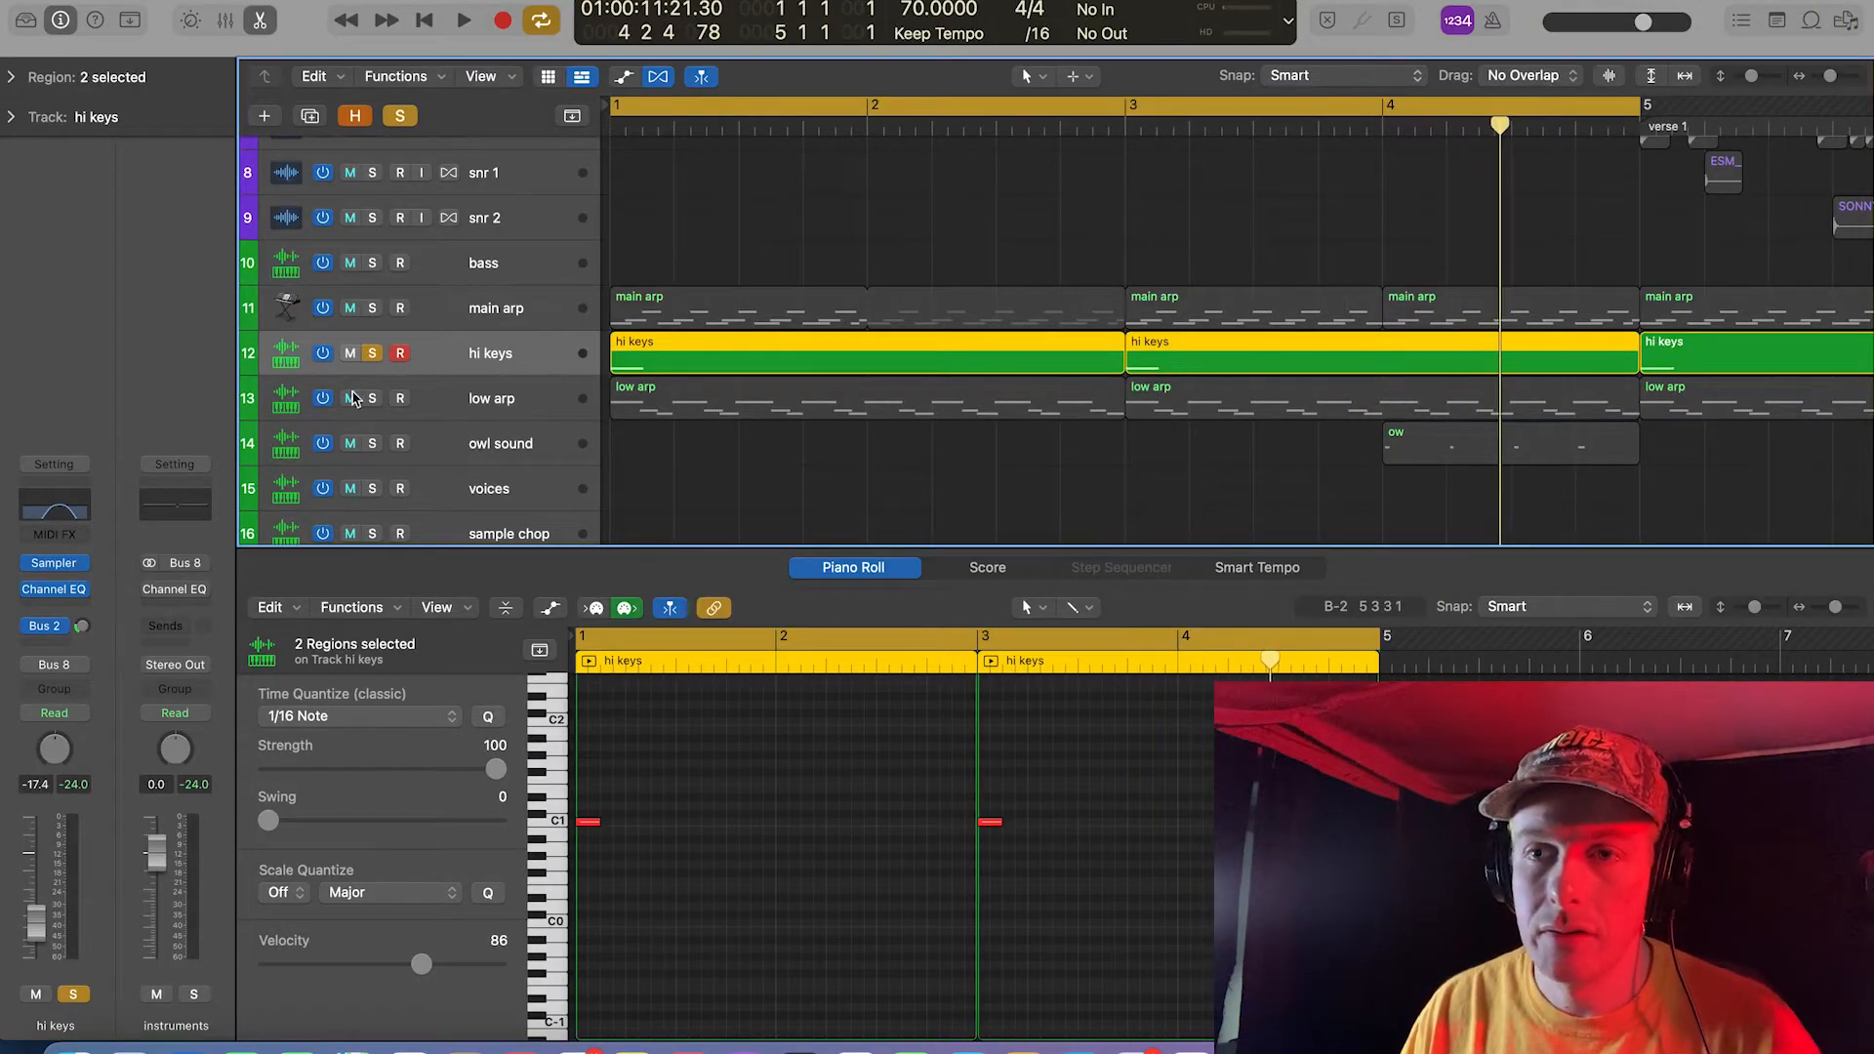
Step: Solo the low arp track alongside hi keys, play both from the start and show the low arp notes
{"action": "left_click", "coordinate": [371, 399]}
{"action": "key", "text": "Return"}
{"action": "key", "text": "space"}
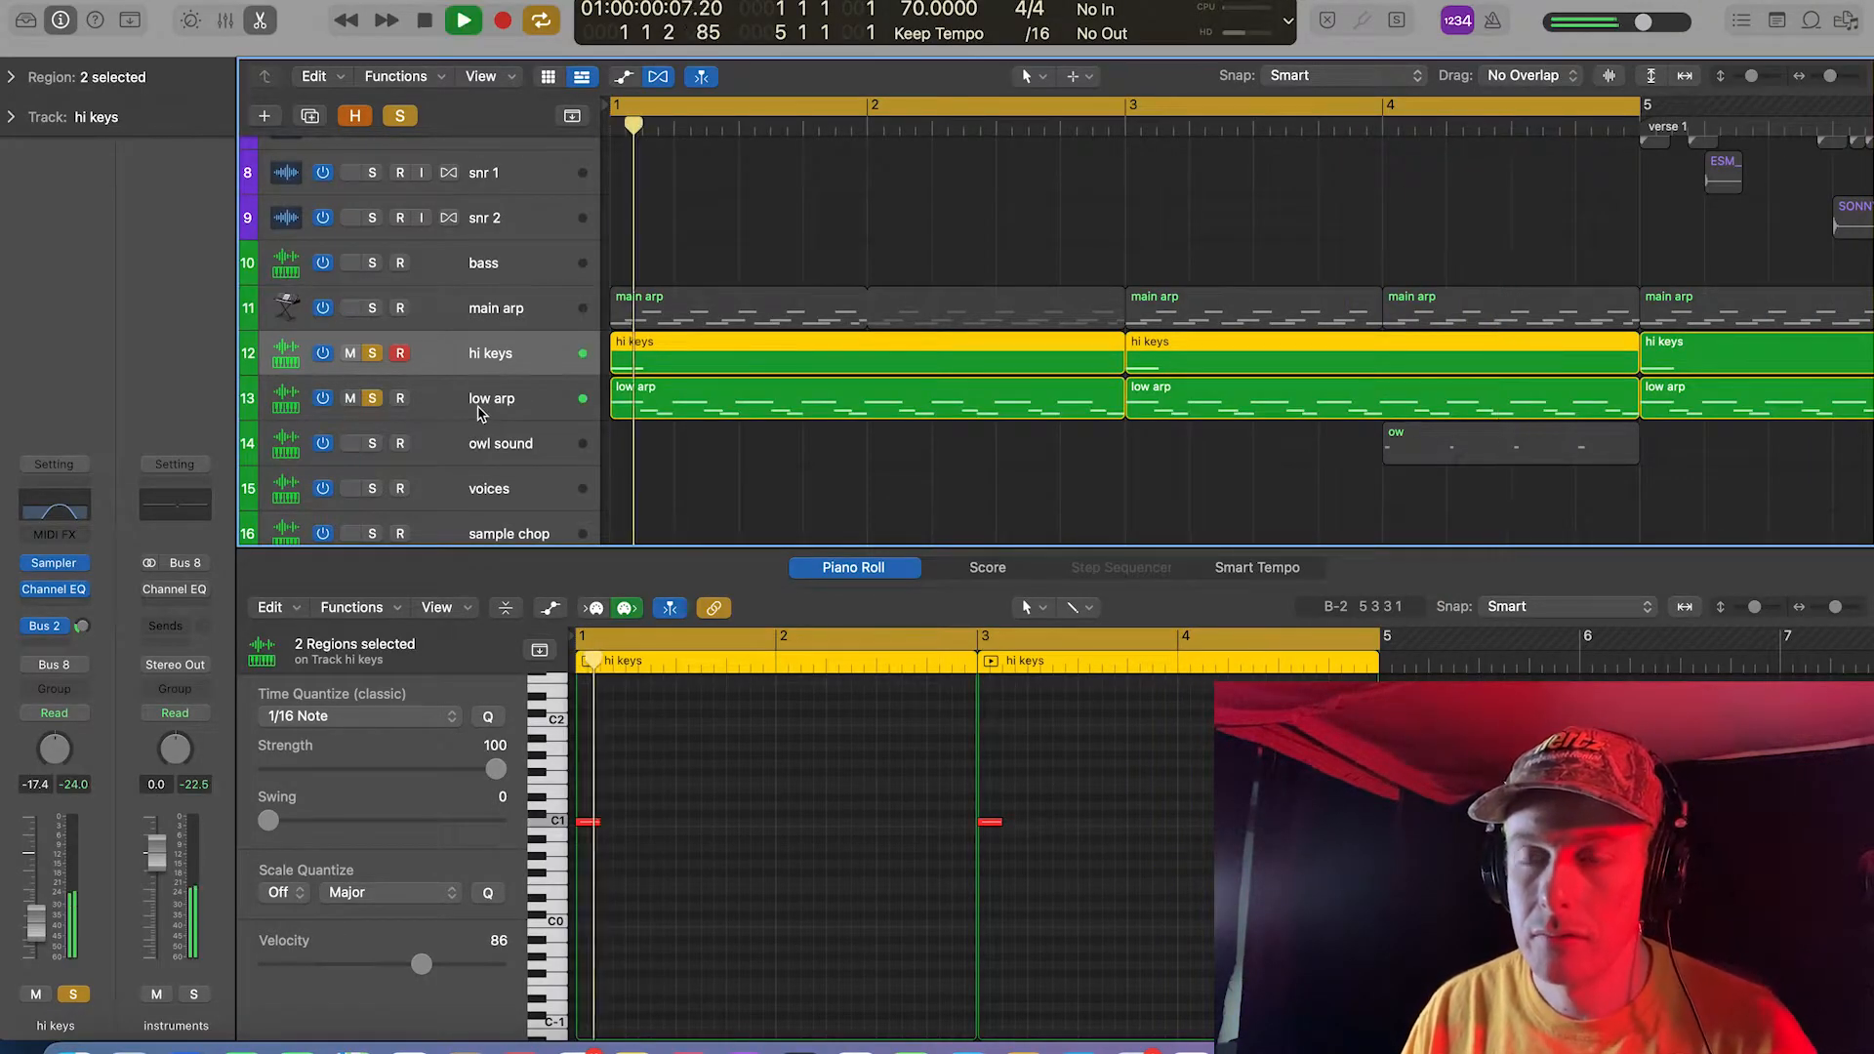
{"action": "left_click", "coordinate": [478, 405]}
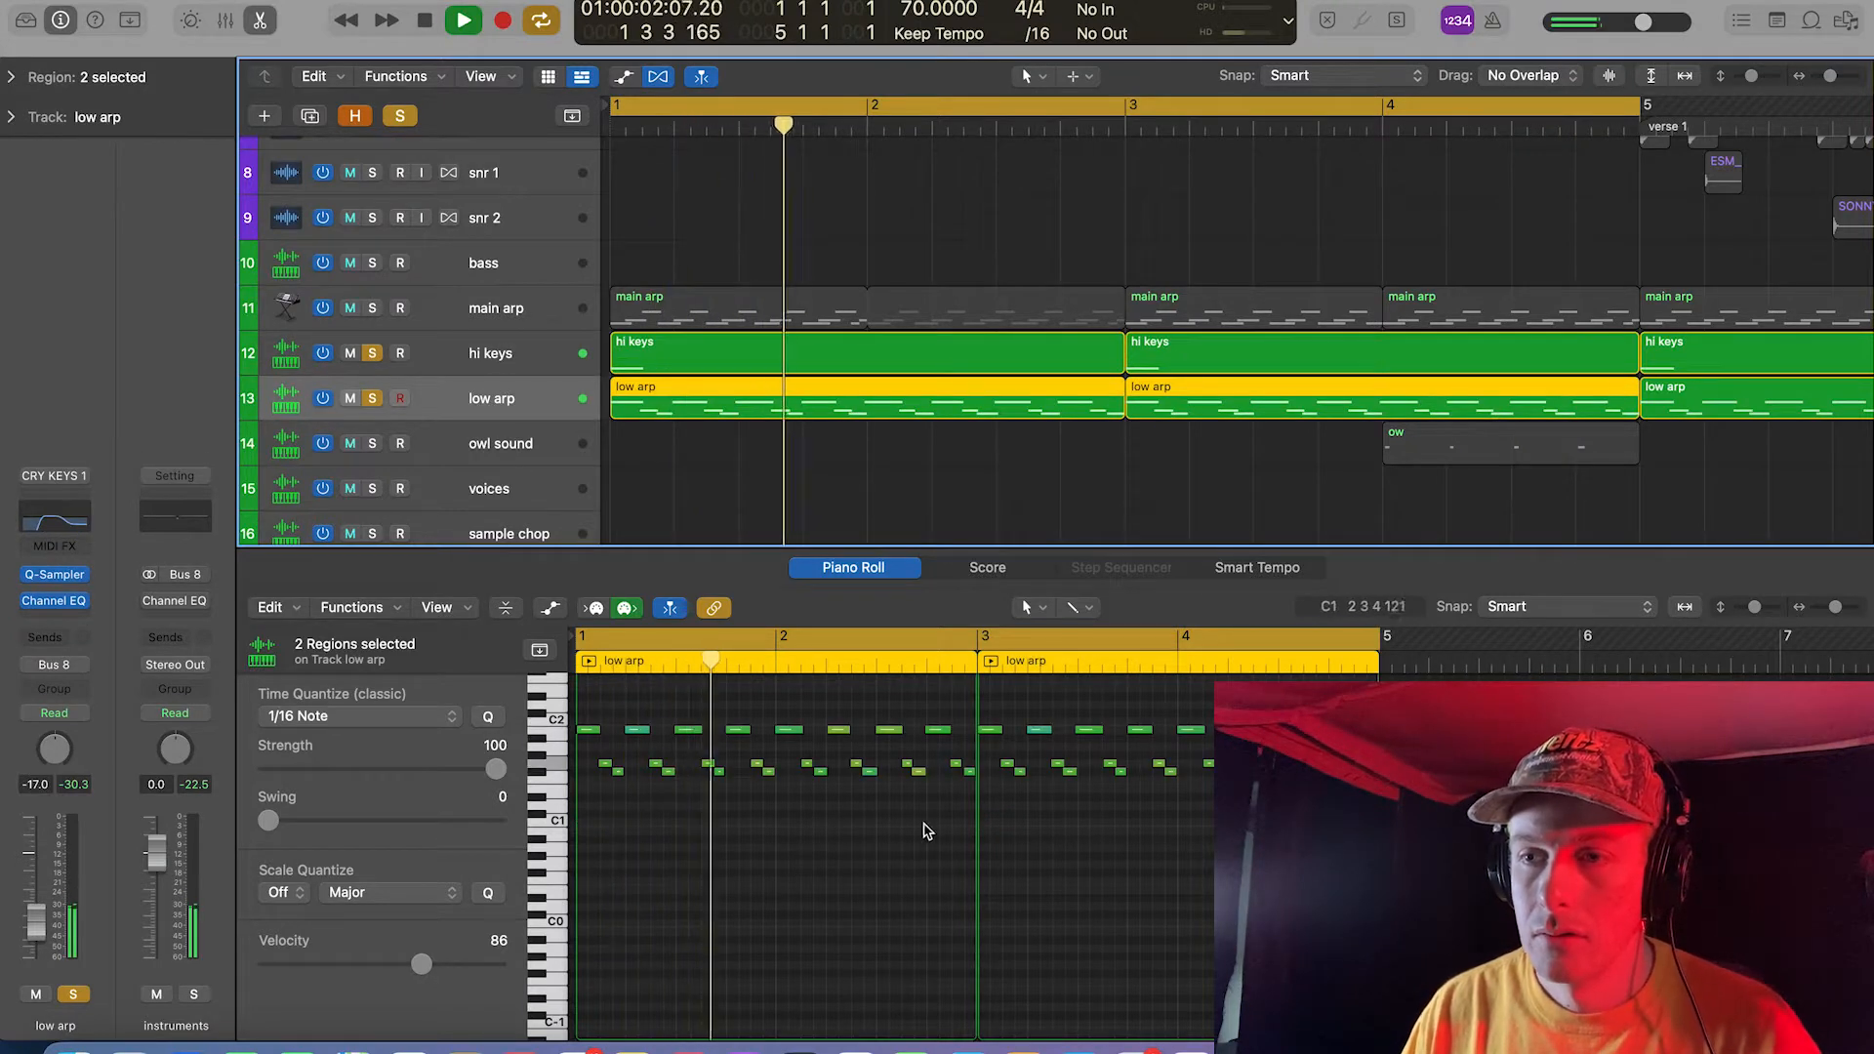
{"action": "key", "text": "space"}
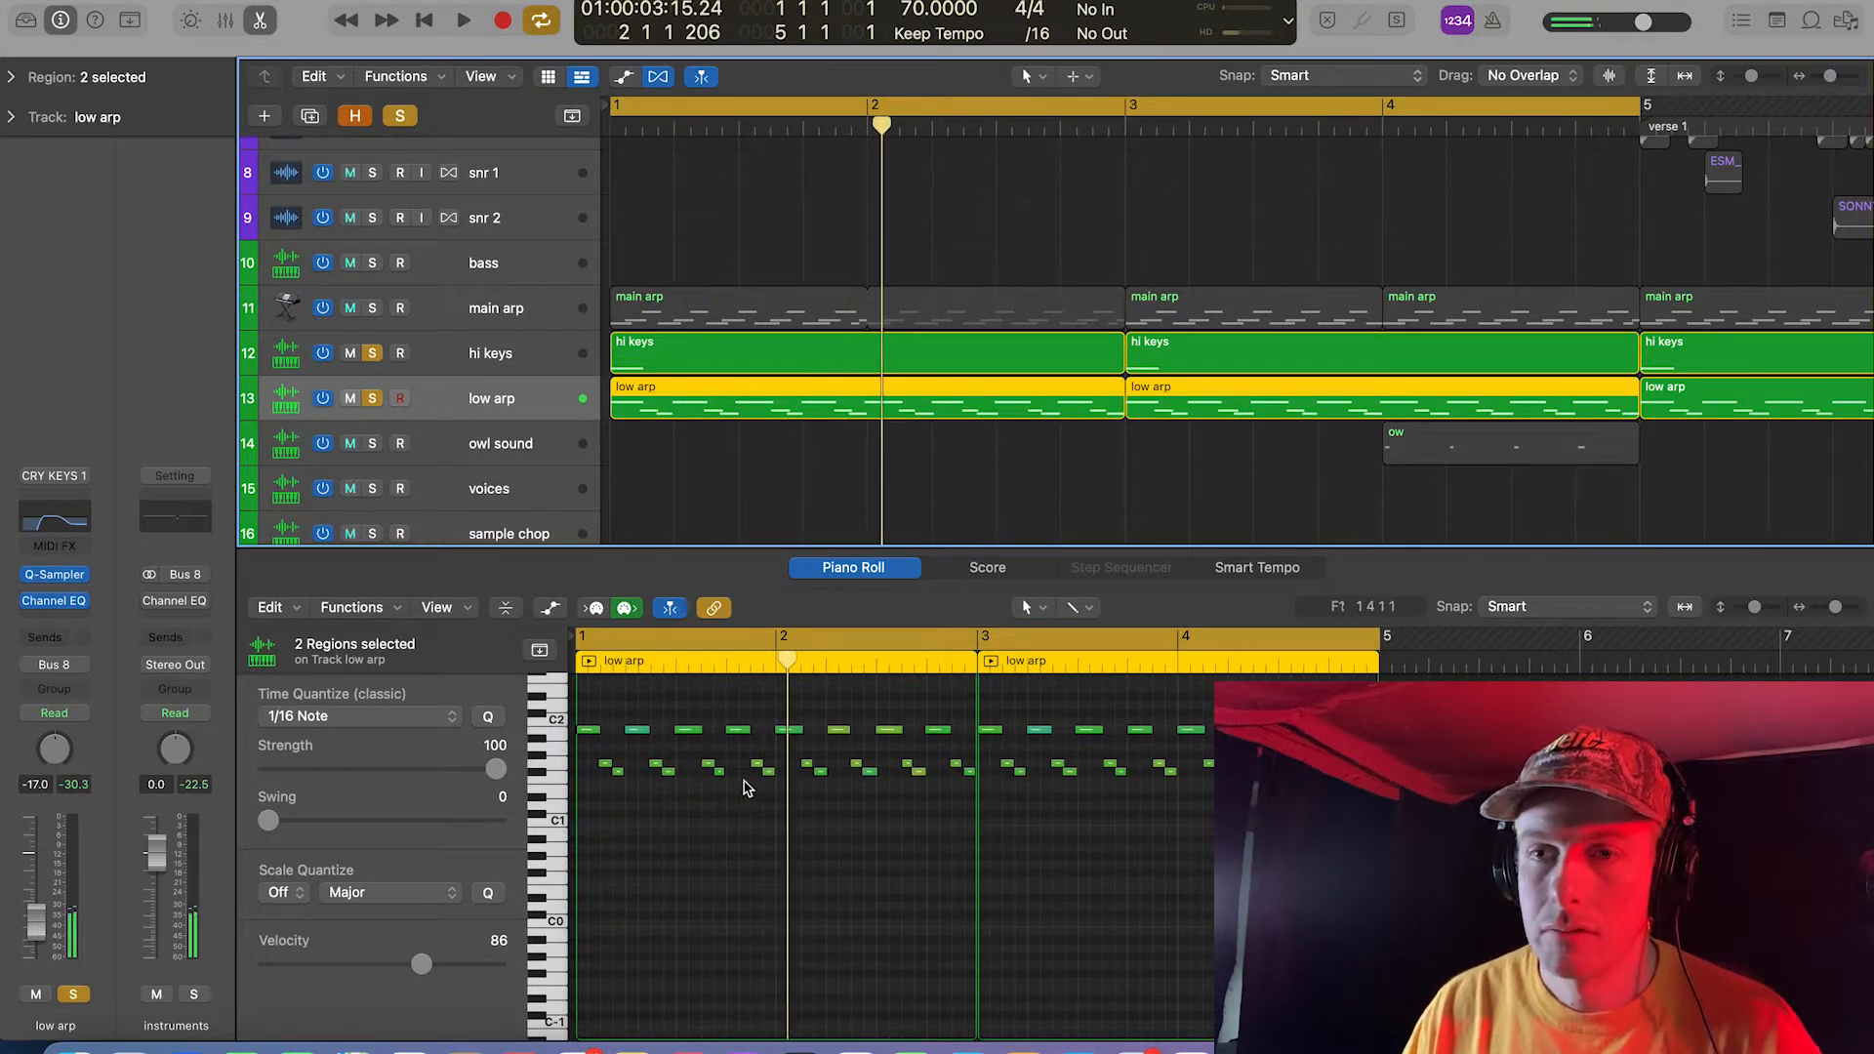
Step: Examine the low arp's Quick Sampler, audition its sample at different pitches, and play the arrangement with the plug-in window hidden
{"action": "left_click", "coordinate": [56, 576]}
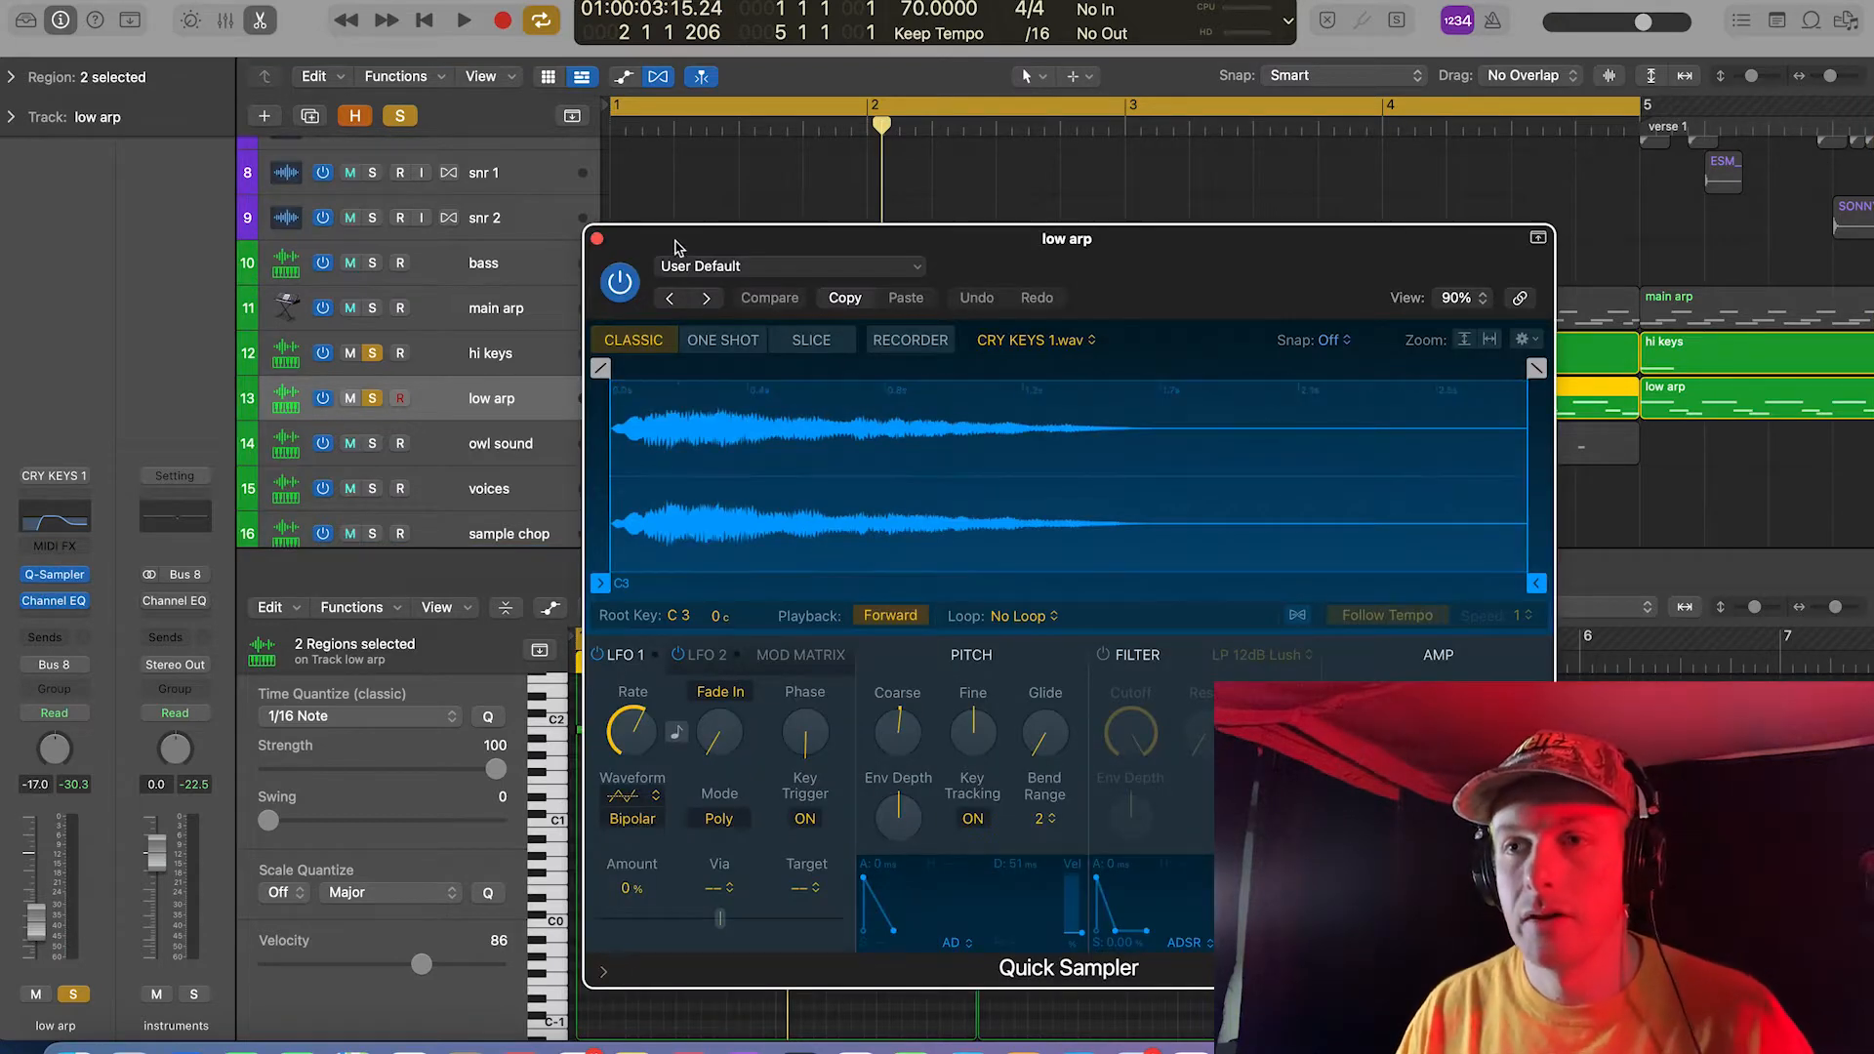
{"action": "left_click_drag", "start_coordinate": [662, 275], "coordinate": [932, 187]}
{"action": "scroll", "coordinate": [551, 751], "scroll_direction": "up", "scroll_amount": 5}
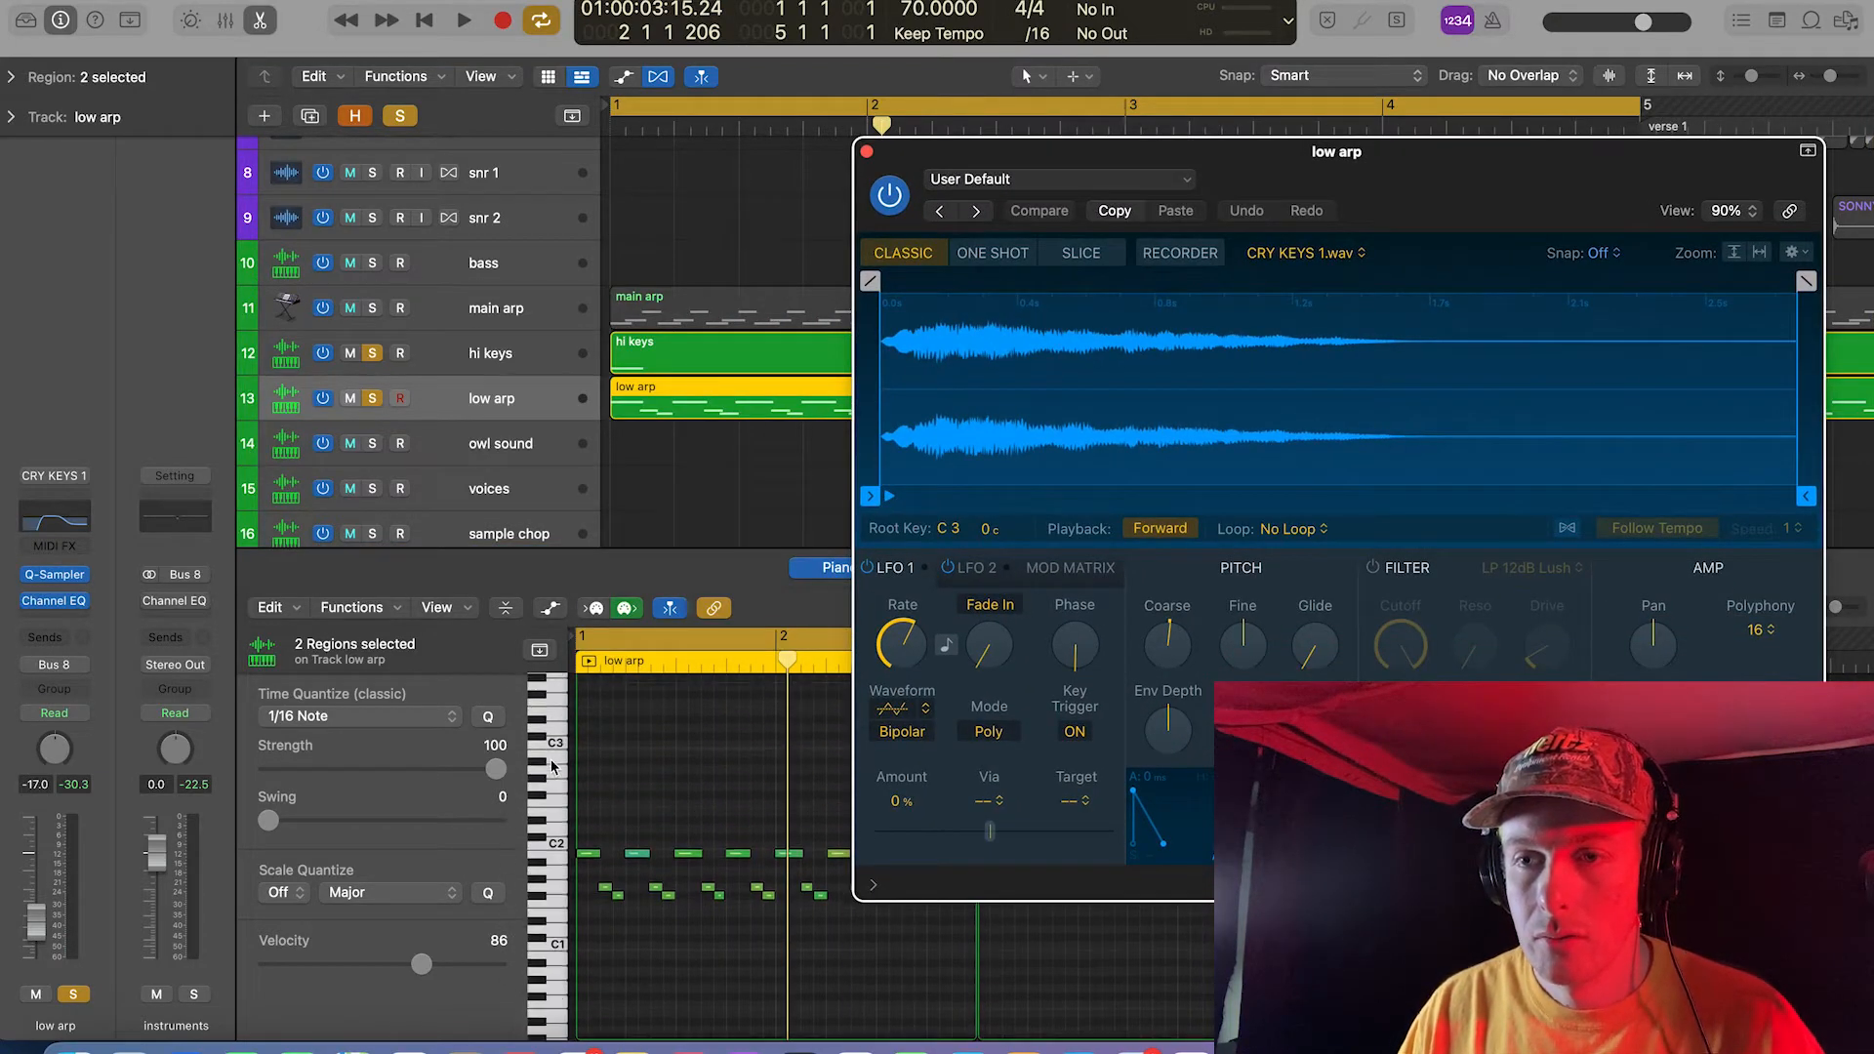
{"action": "left_click", "coordinate": [557, 802]}
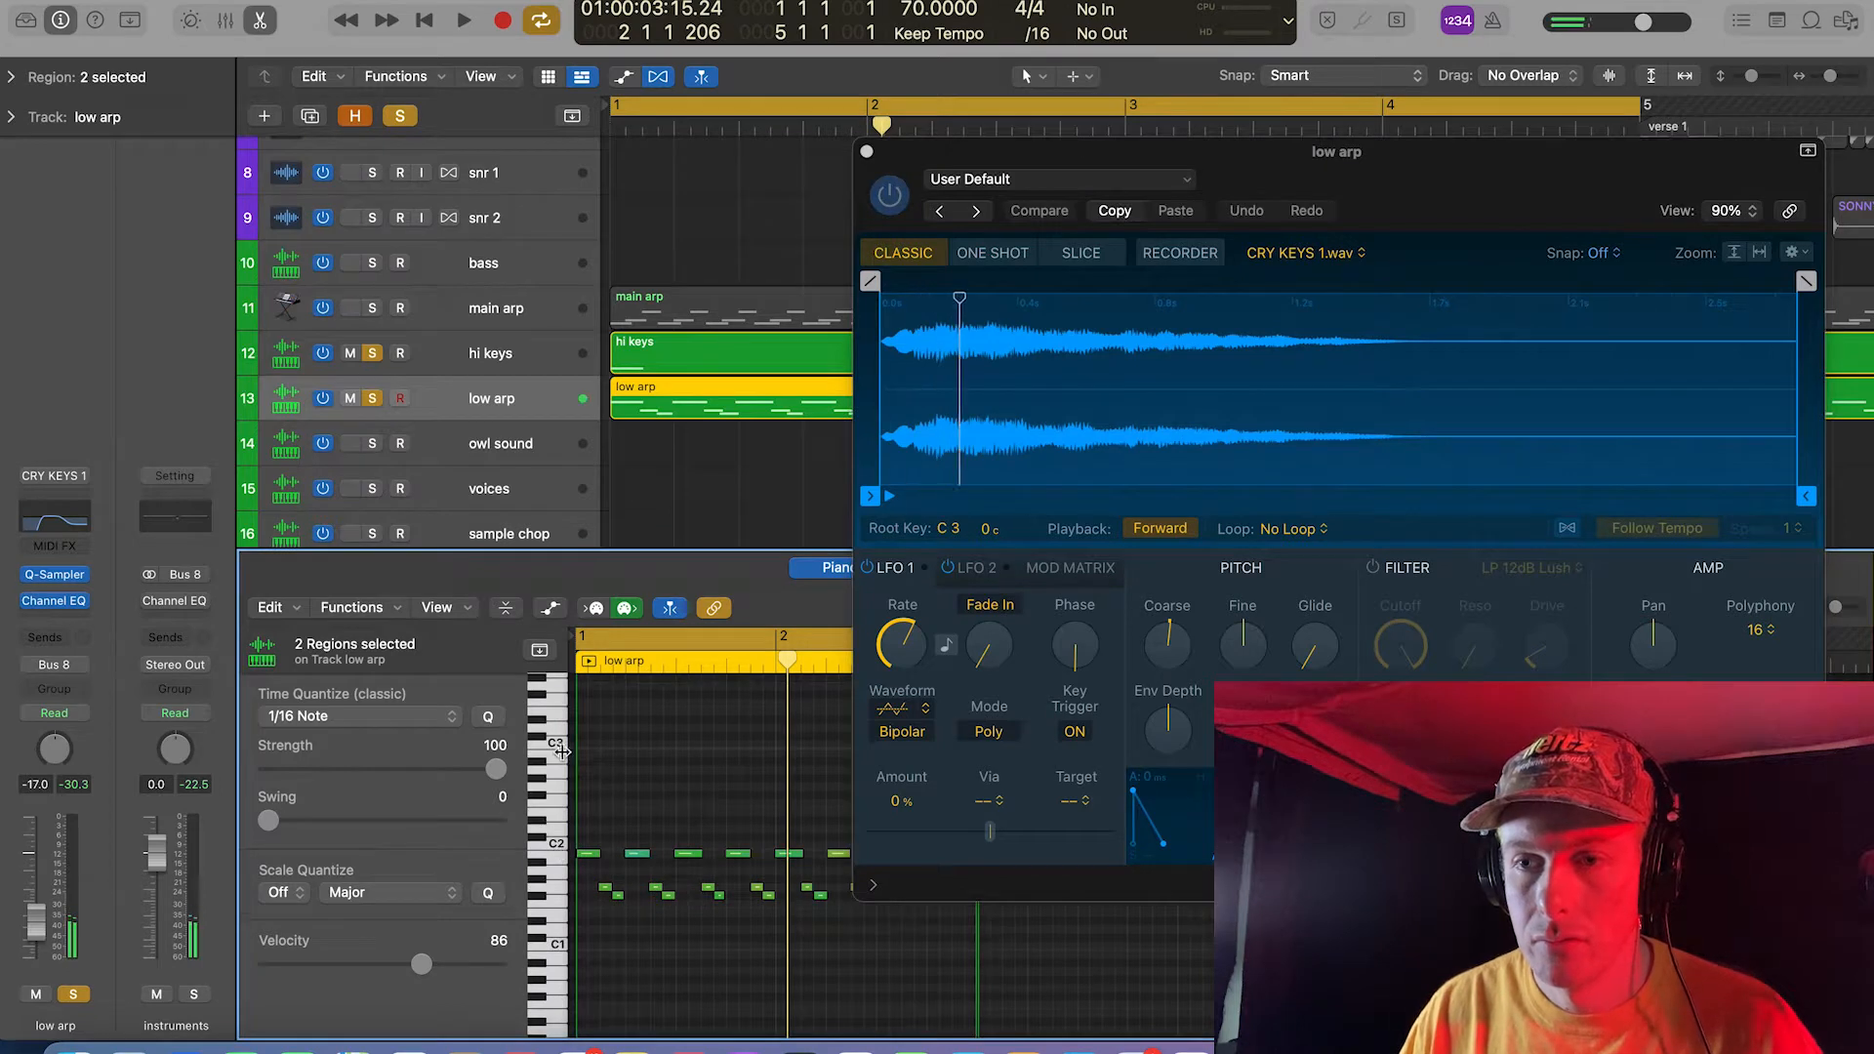
{"action": "scroll", "coordinate": [561, 749], "scroll_direction": "up", "scroll_amount": 3}
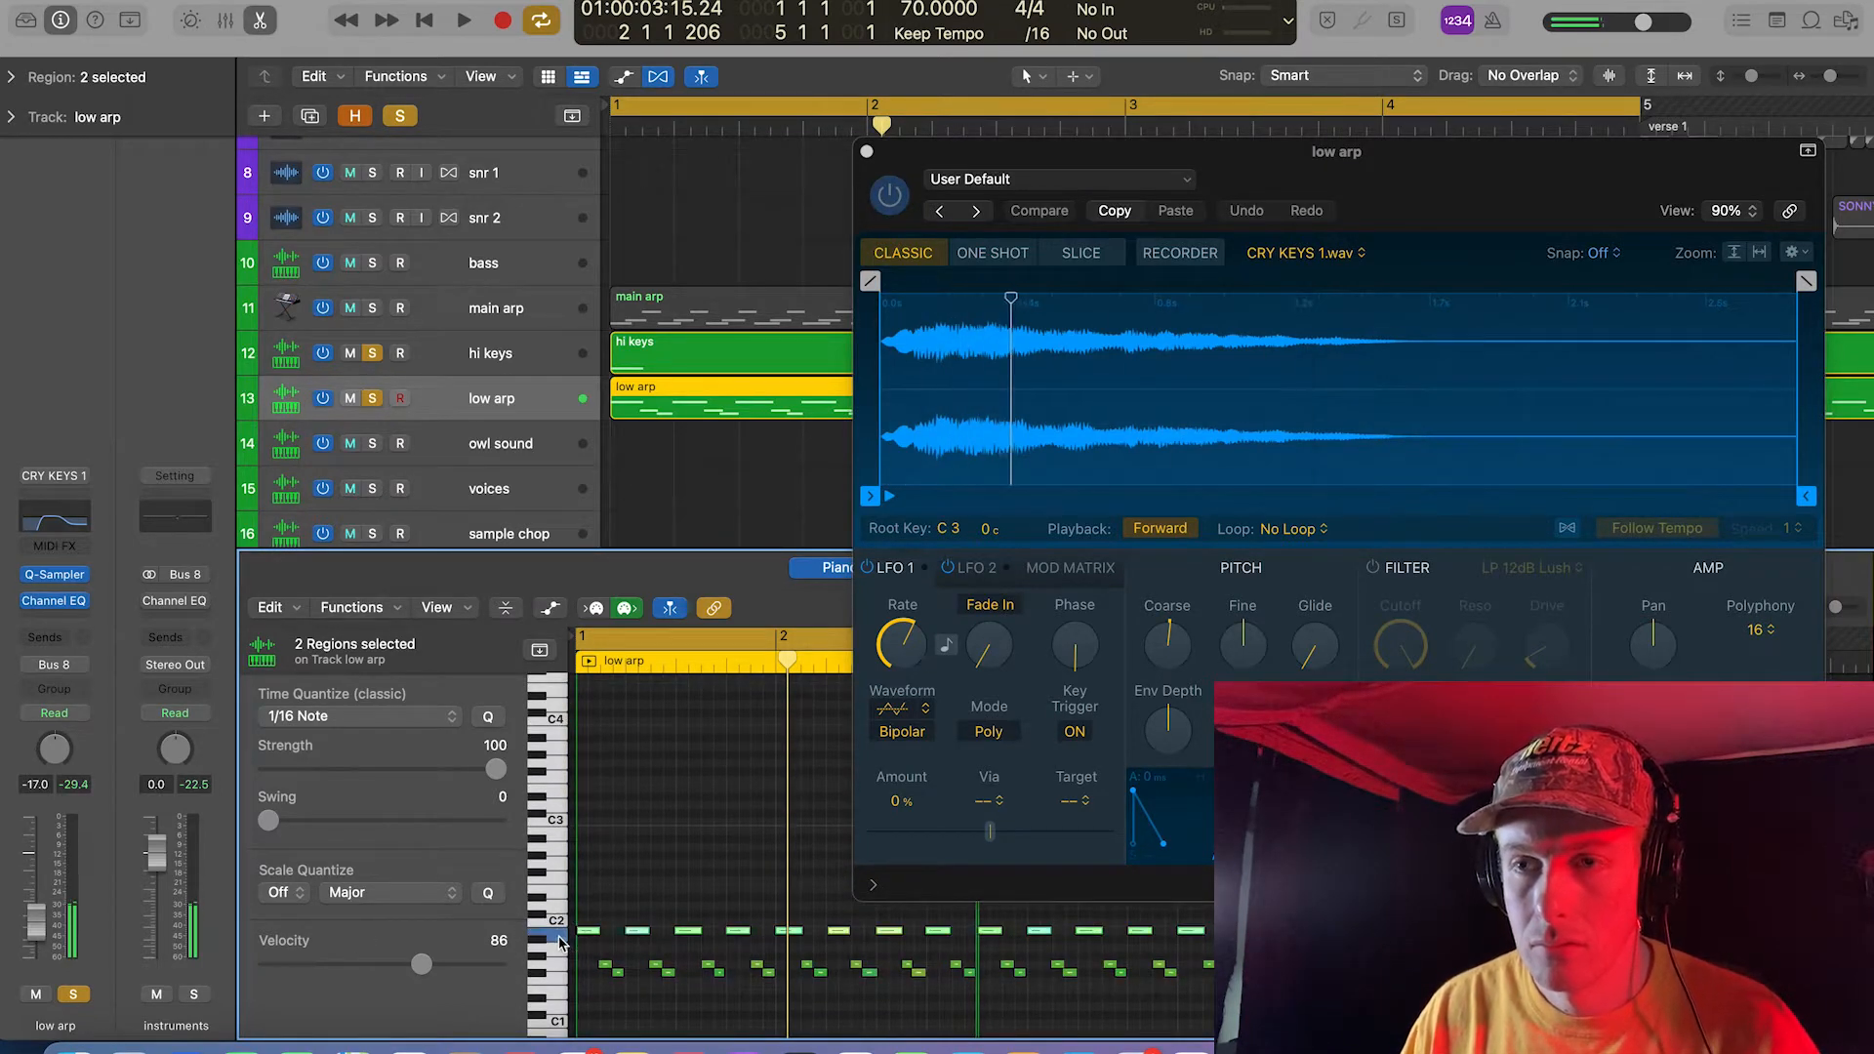
{"action": "left_click", "coordinate": [559, 937]}
{"action": "key", "text": "space"}
{"action": "key", "text": "v"}
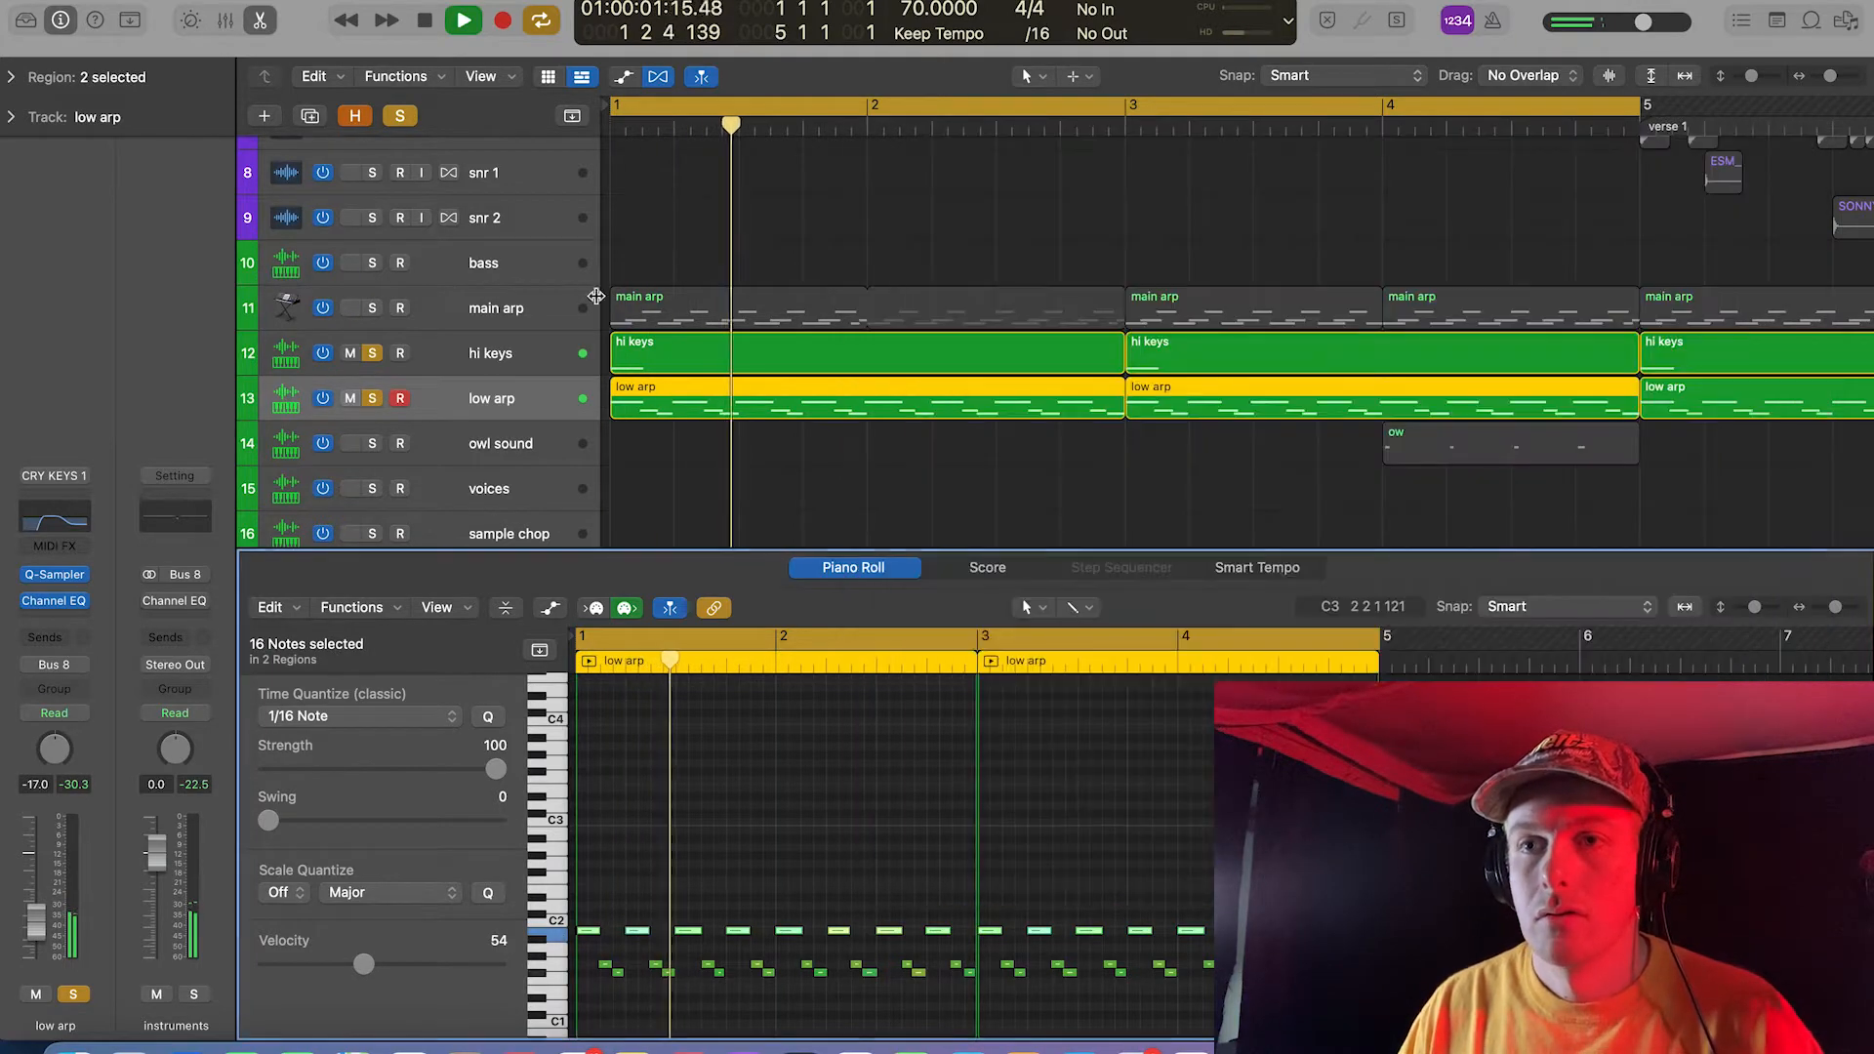
Step: Solo the main arp track during playback and inspect its ES2 synthesizer
{"action": "left_click", "coordinate": [494, 310]}
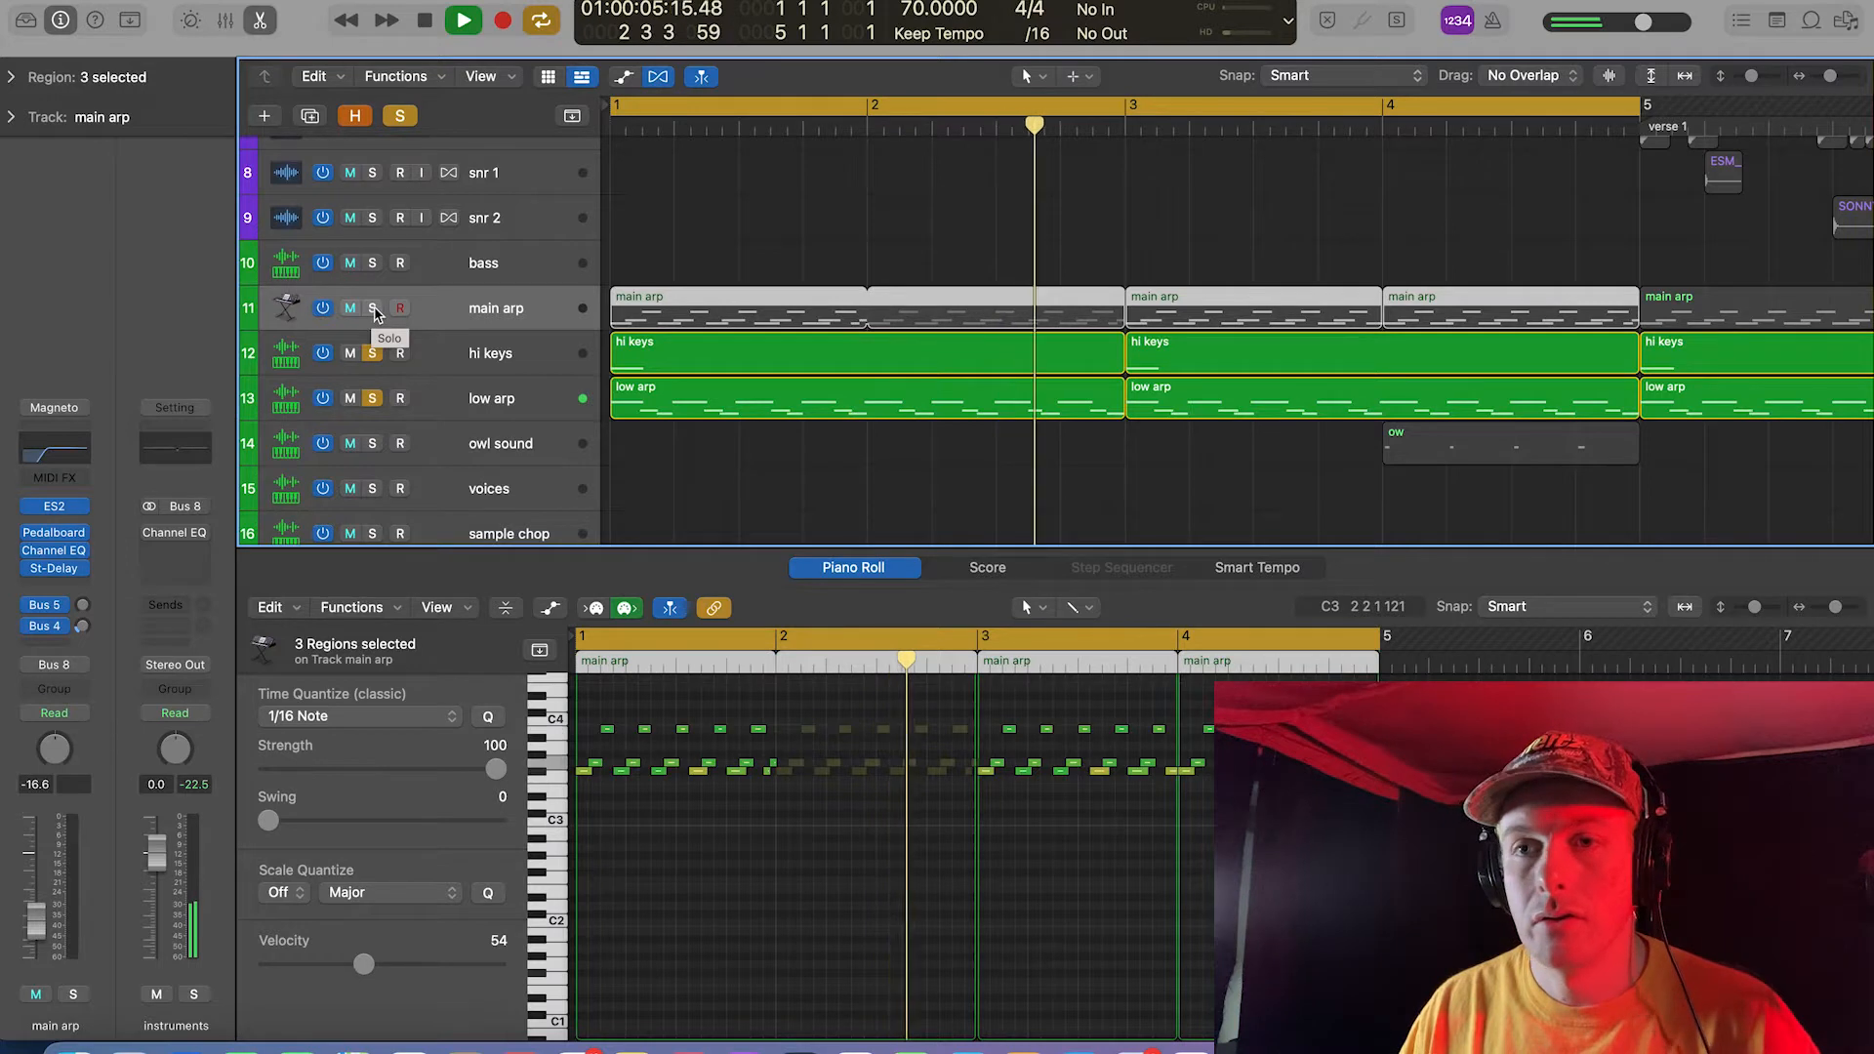
{"action": "left_click", "coordinate": [373, 309]}
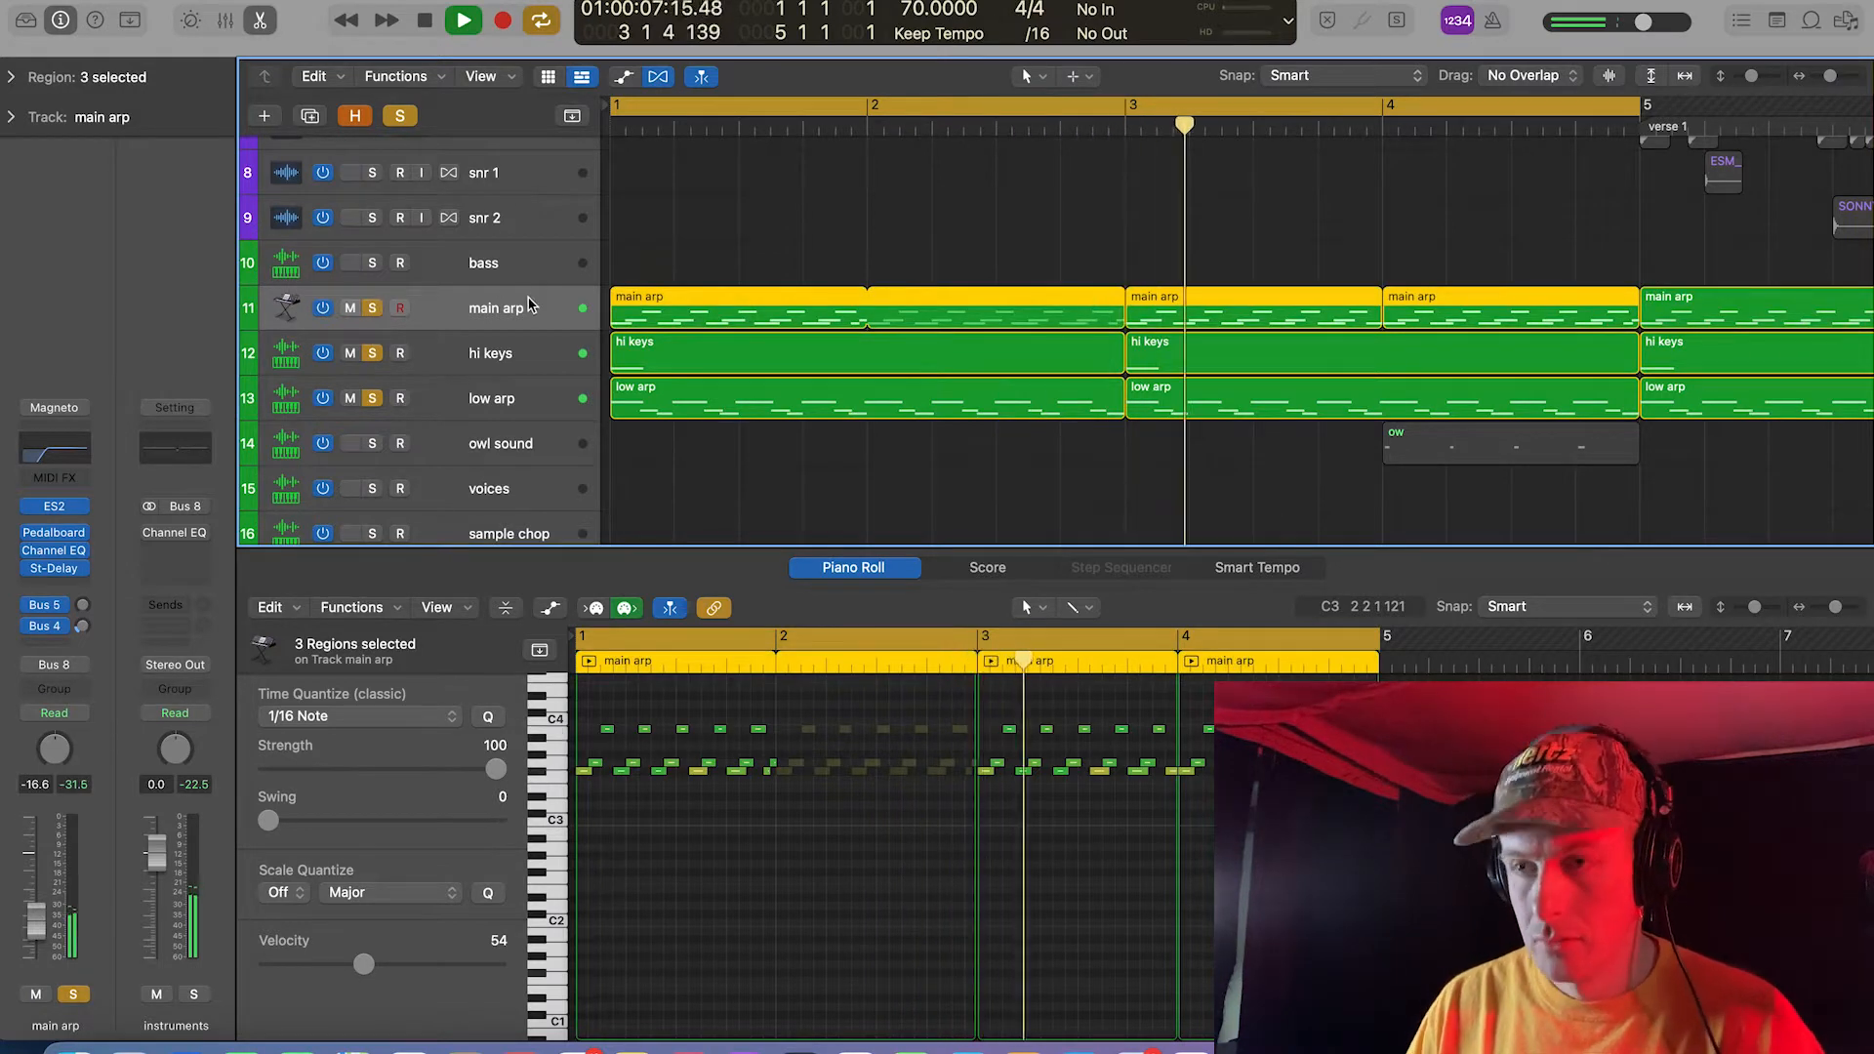
{"action": "scroll", "coordinate": [836, 458], "scroll_direction": "left", "scroll_amount": 1}
{"action": "scroll", "coordinate": [835, 458], "scroll_direction": "right", "scroll_amount": 1}
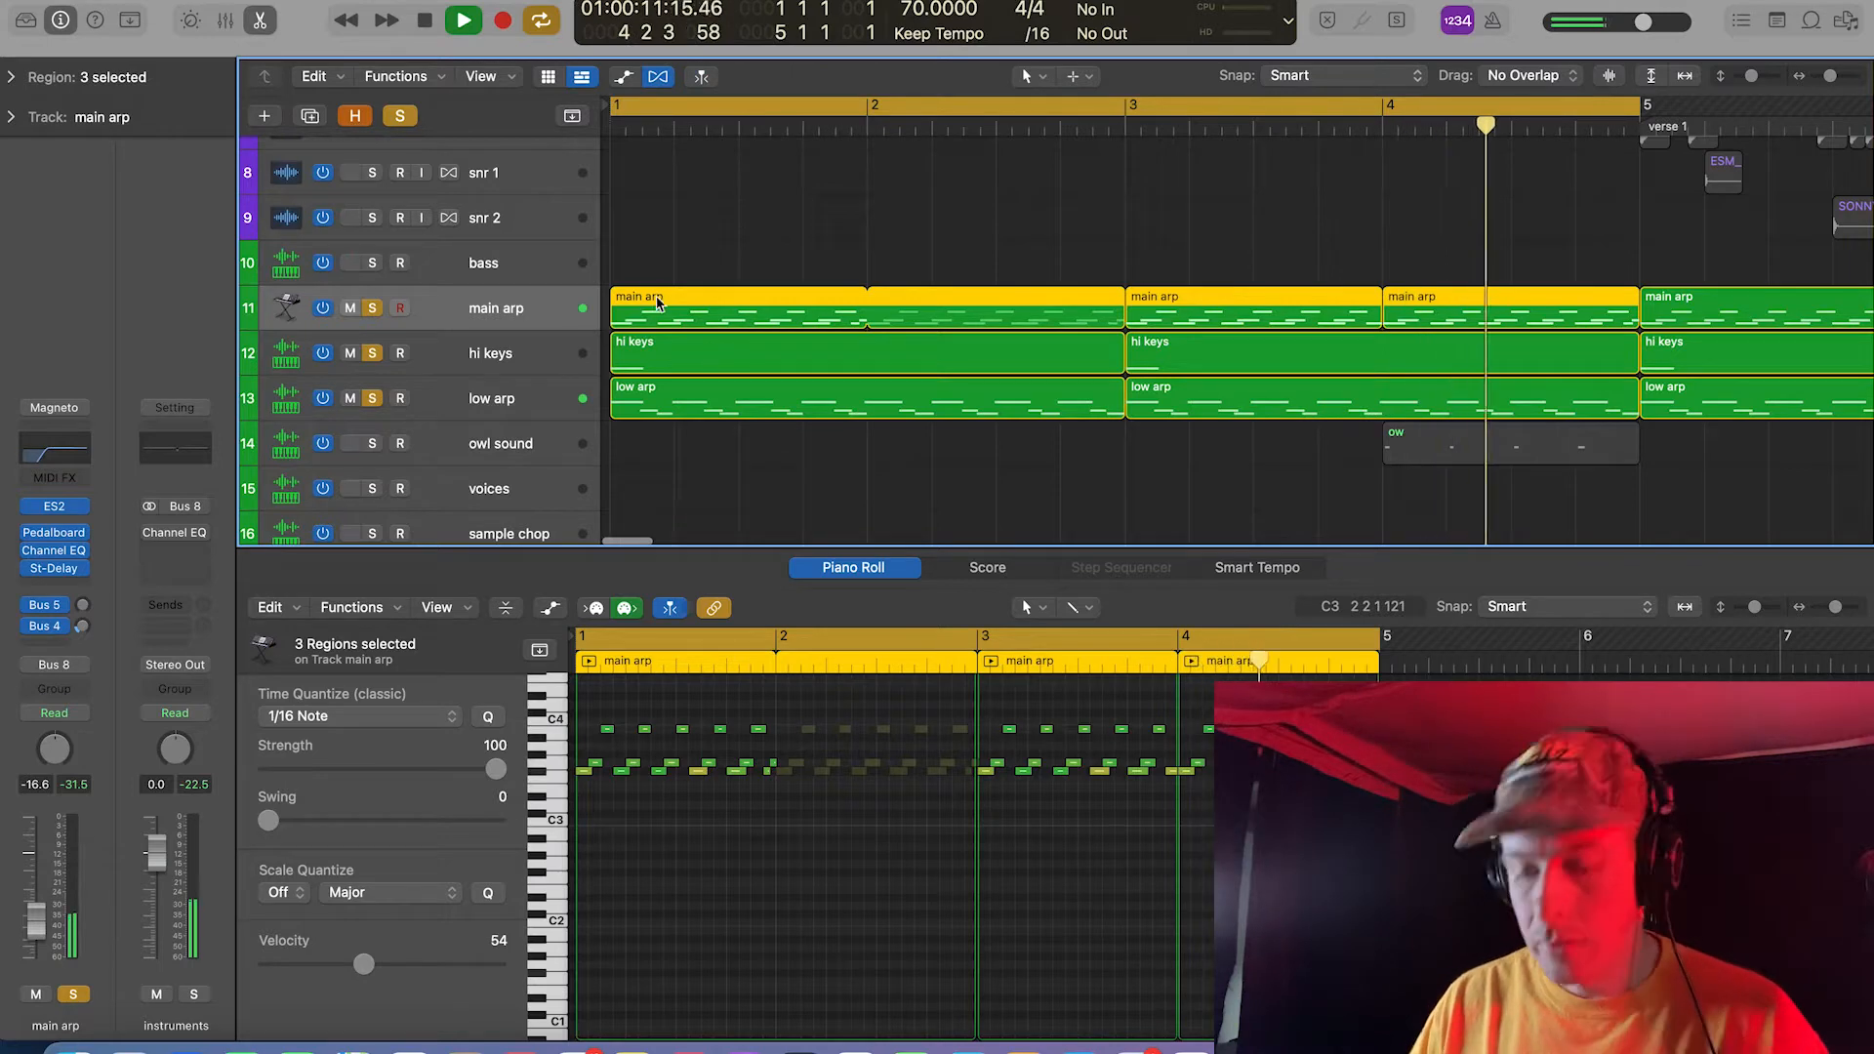
{"action": "left_click", "coordinate": [44, 515]}
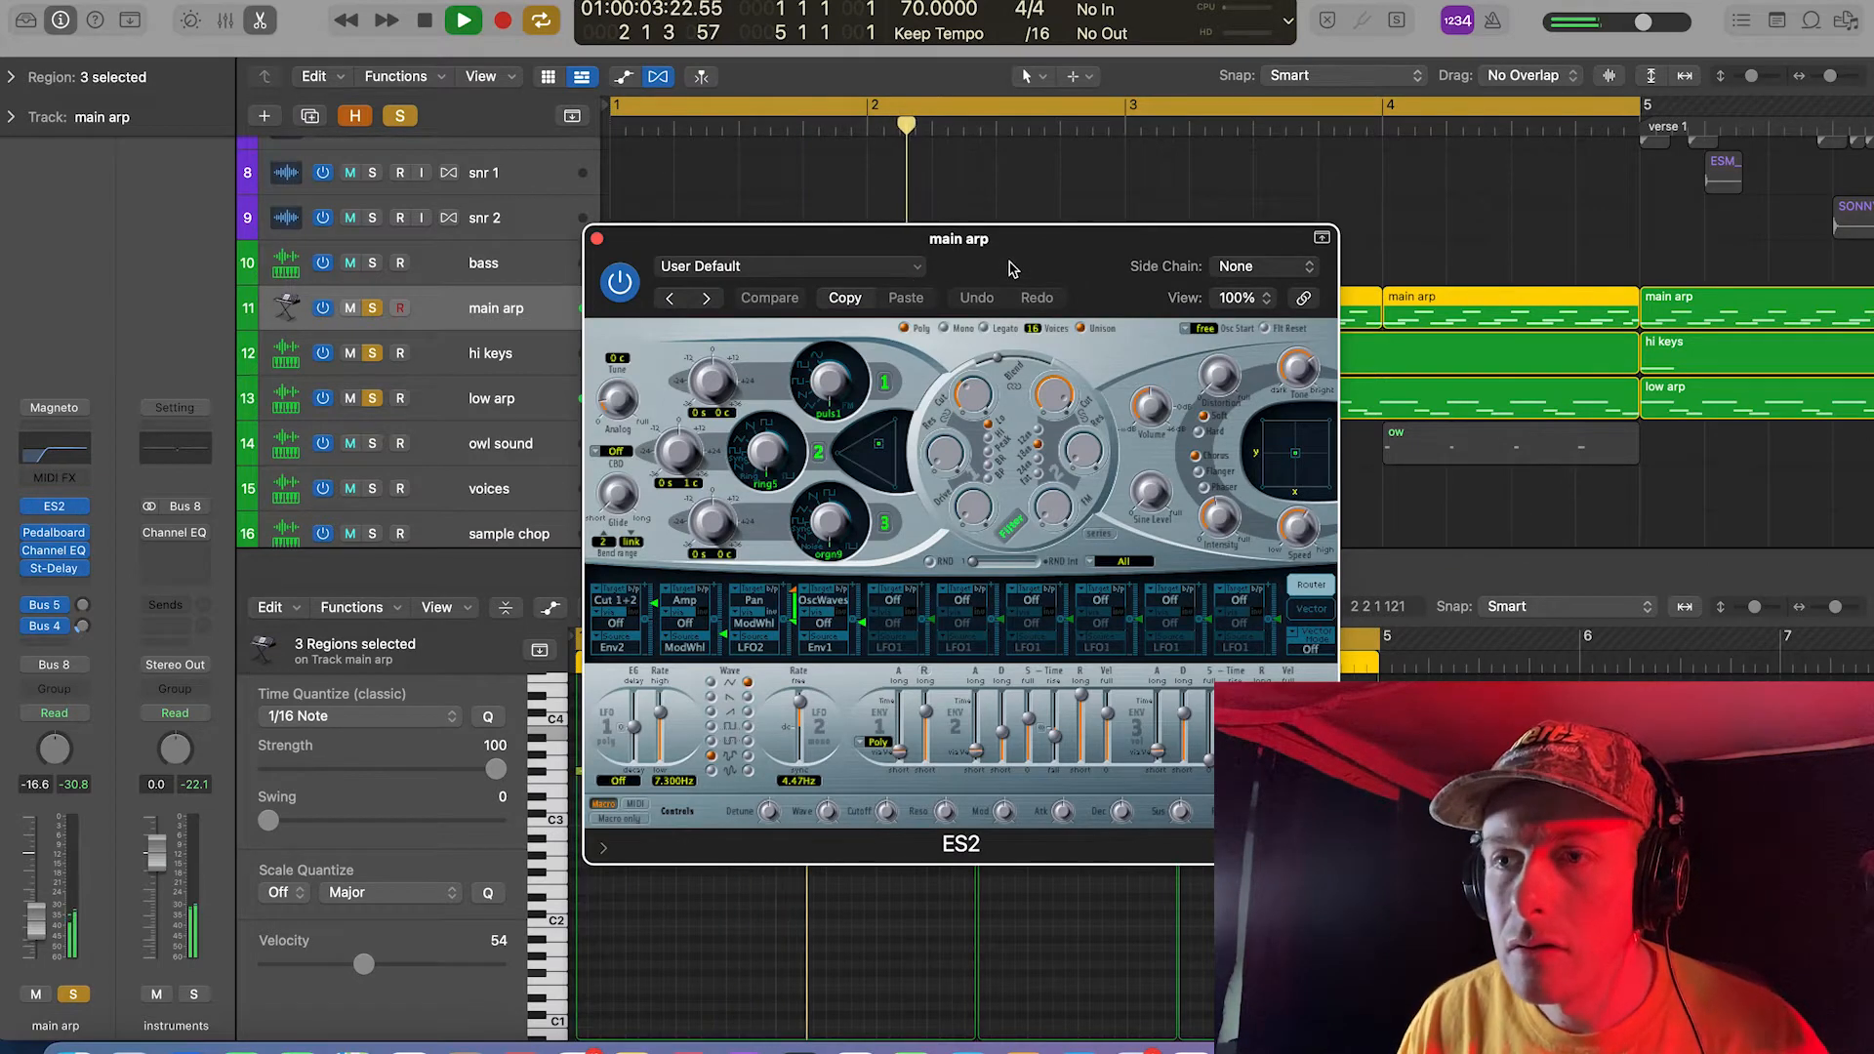
{"action": "left_click", "coordinate": [597, 240]}
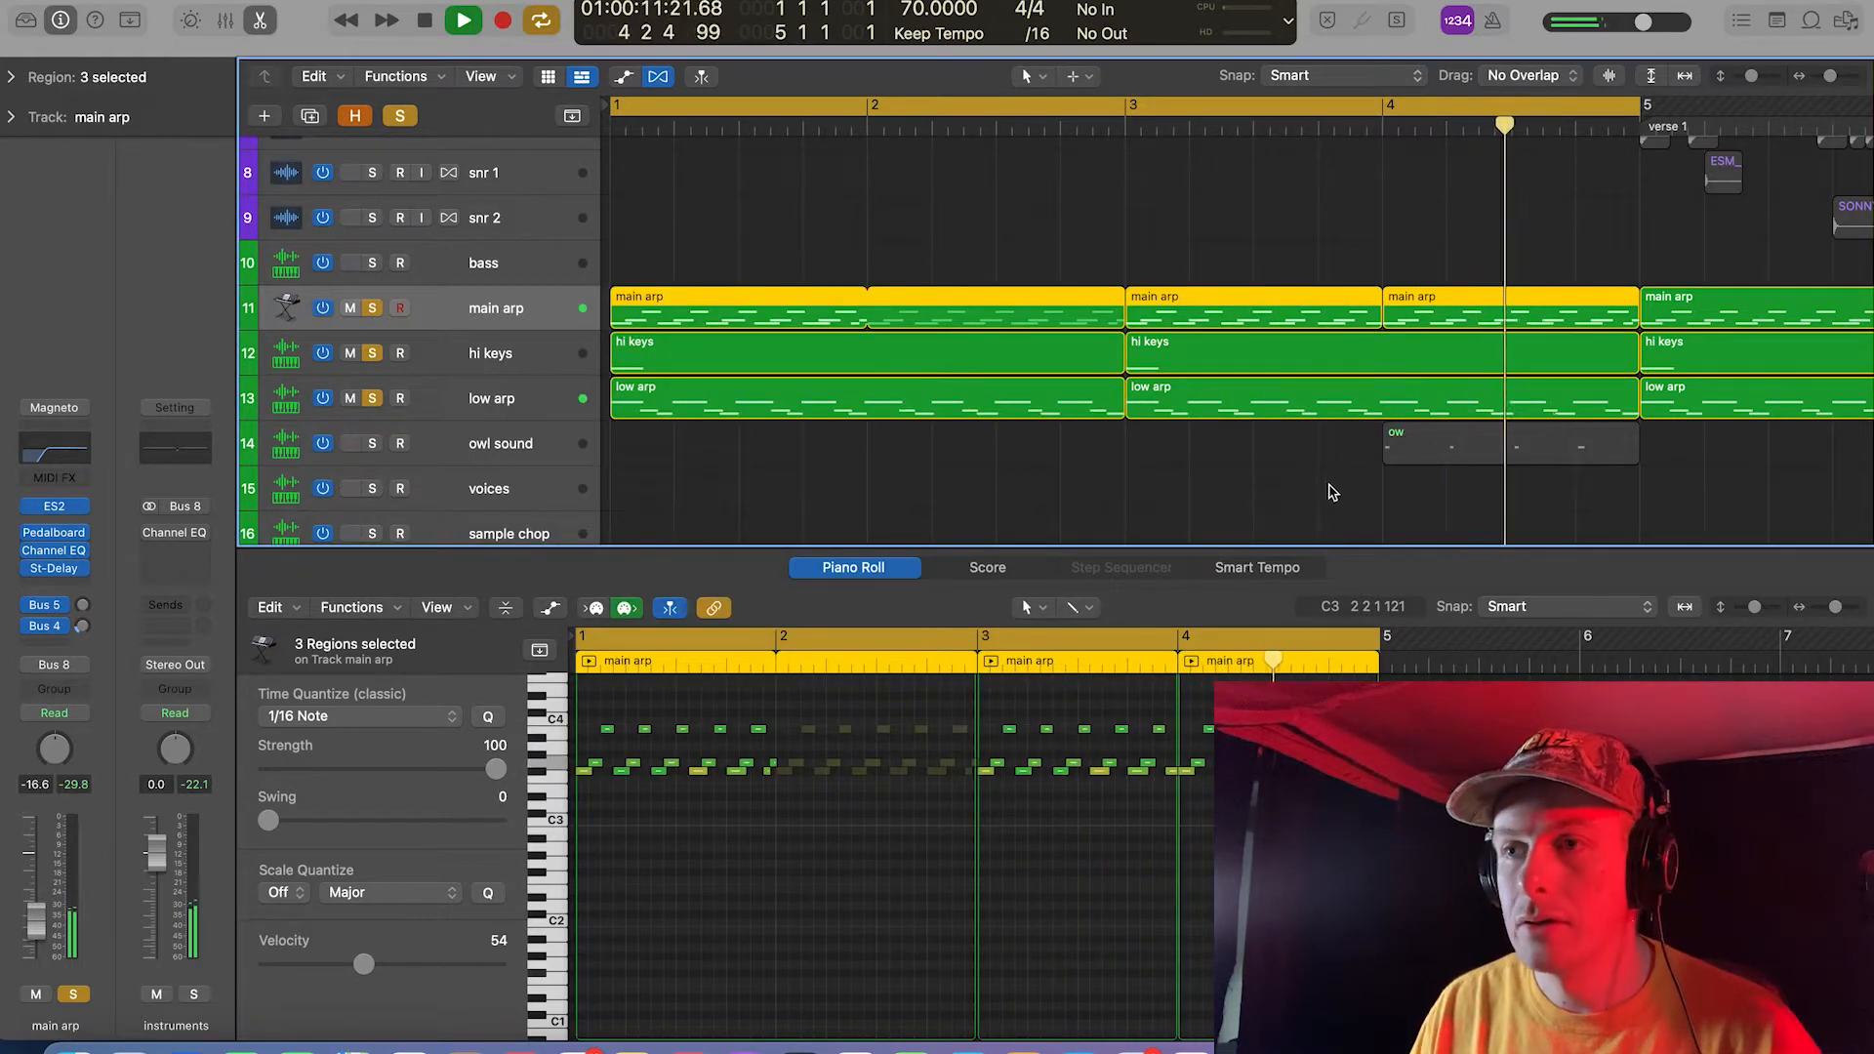
Step: Solo the hat loop 2 track together with the three melodic tracks during playback
{"action": "scroll", "coordinate": [761, 352], "scroll_direction": "up", "scroll_amount": 3}
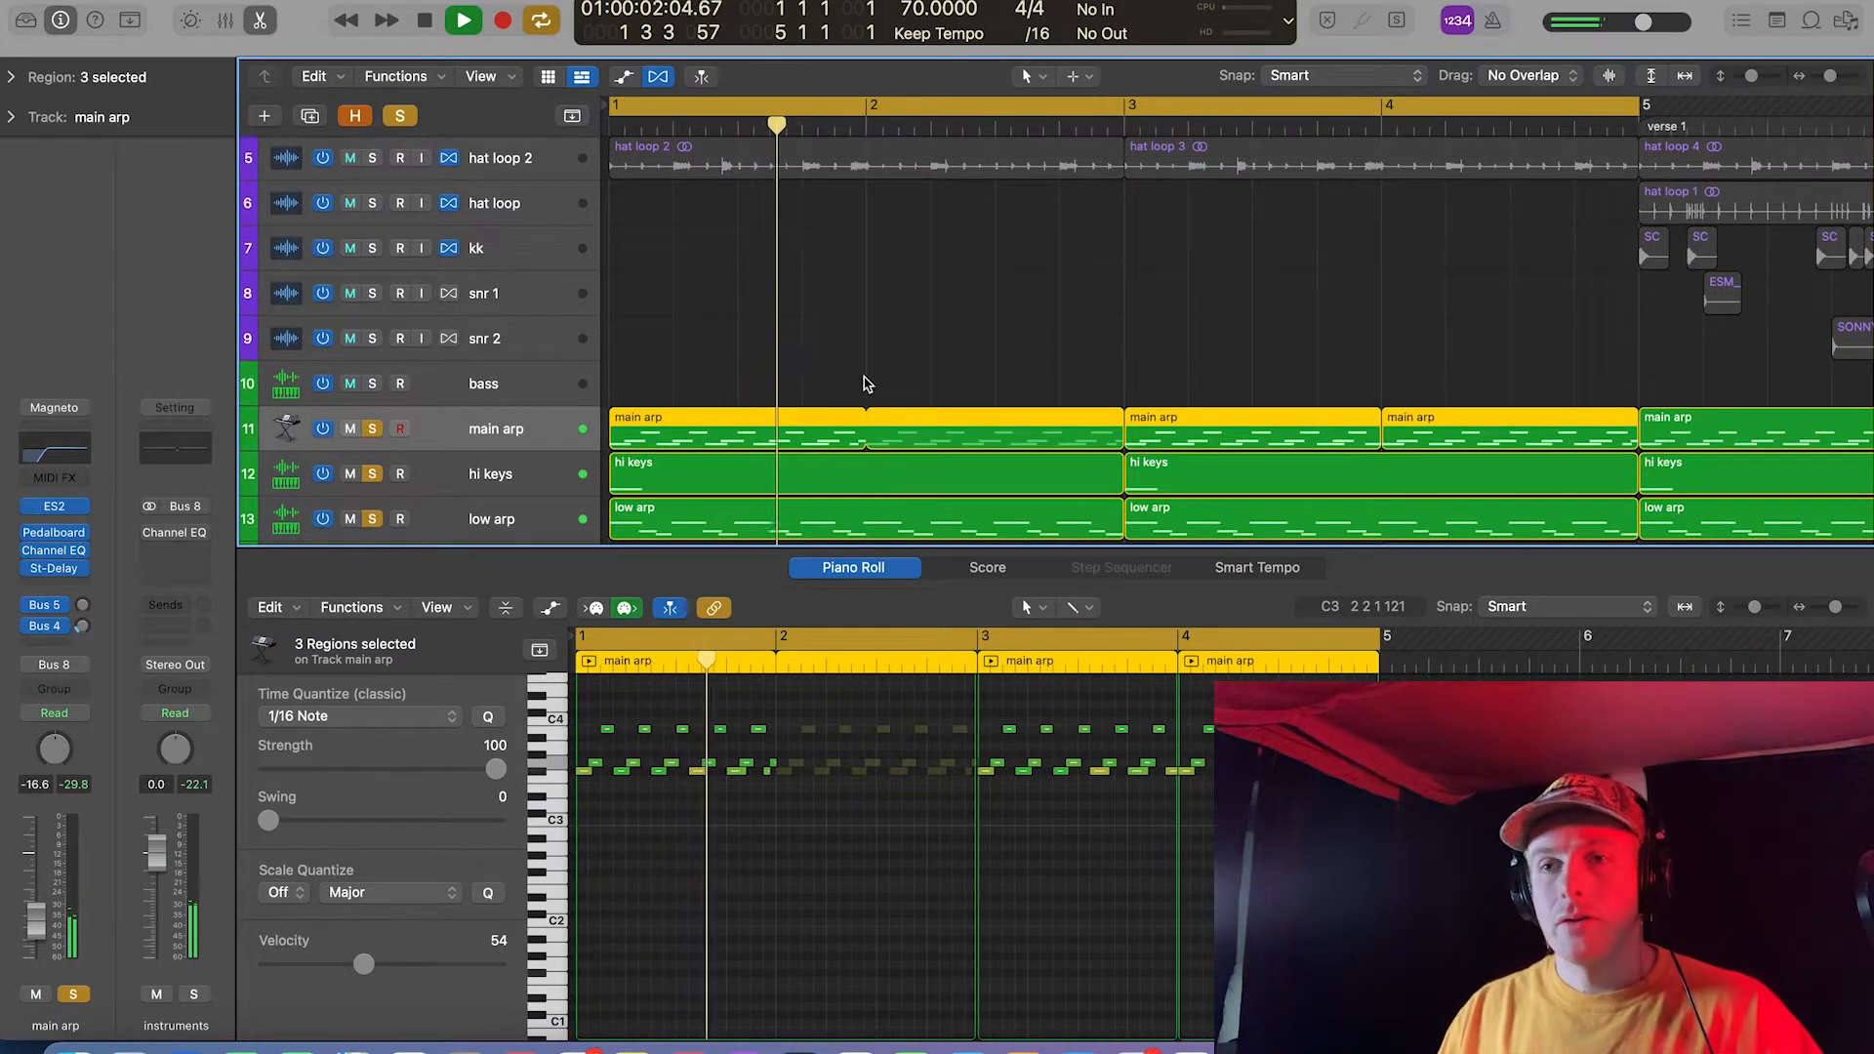
{"action": "left_click", "coordinate": [528, 158]}
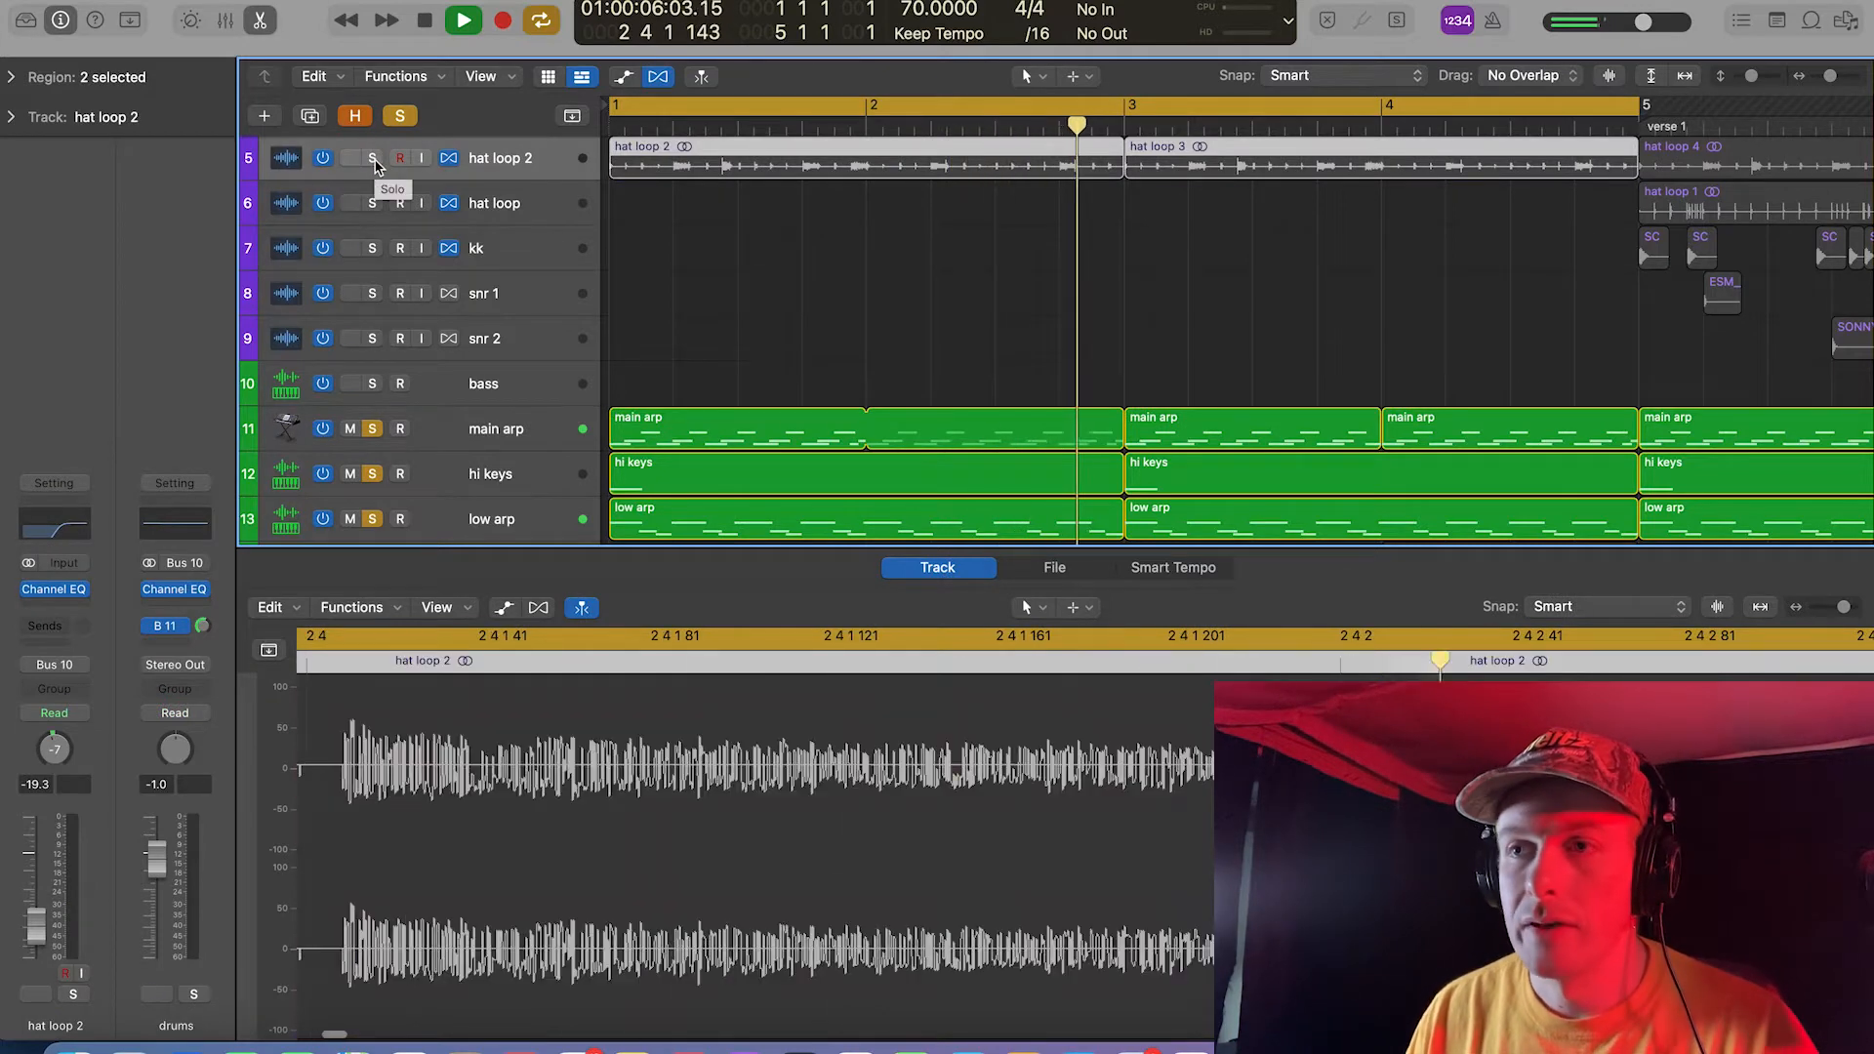
{"action": "left_click", "coordinate": [372, 159]}
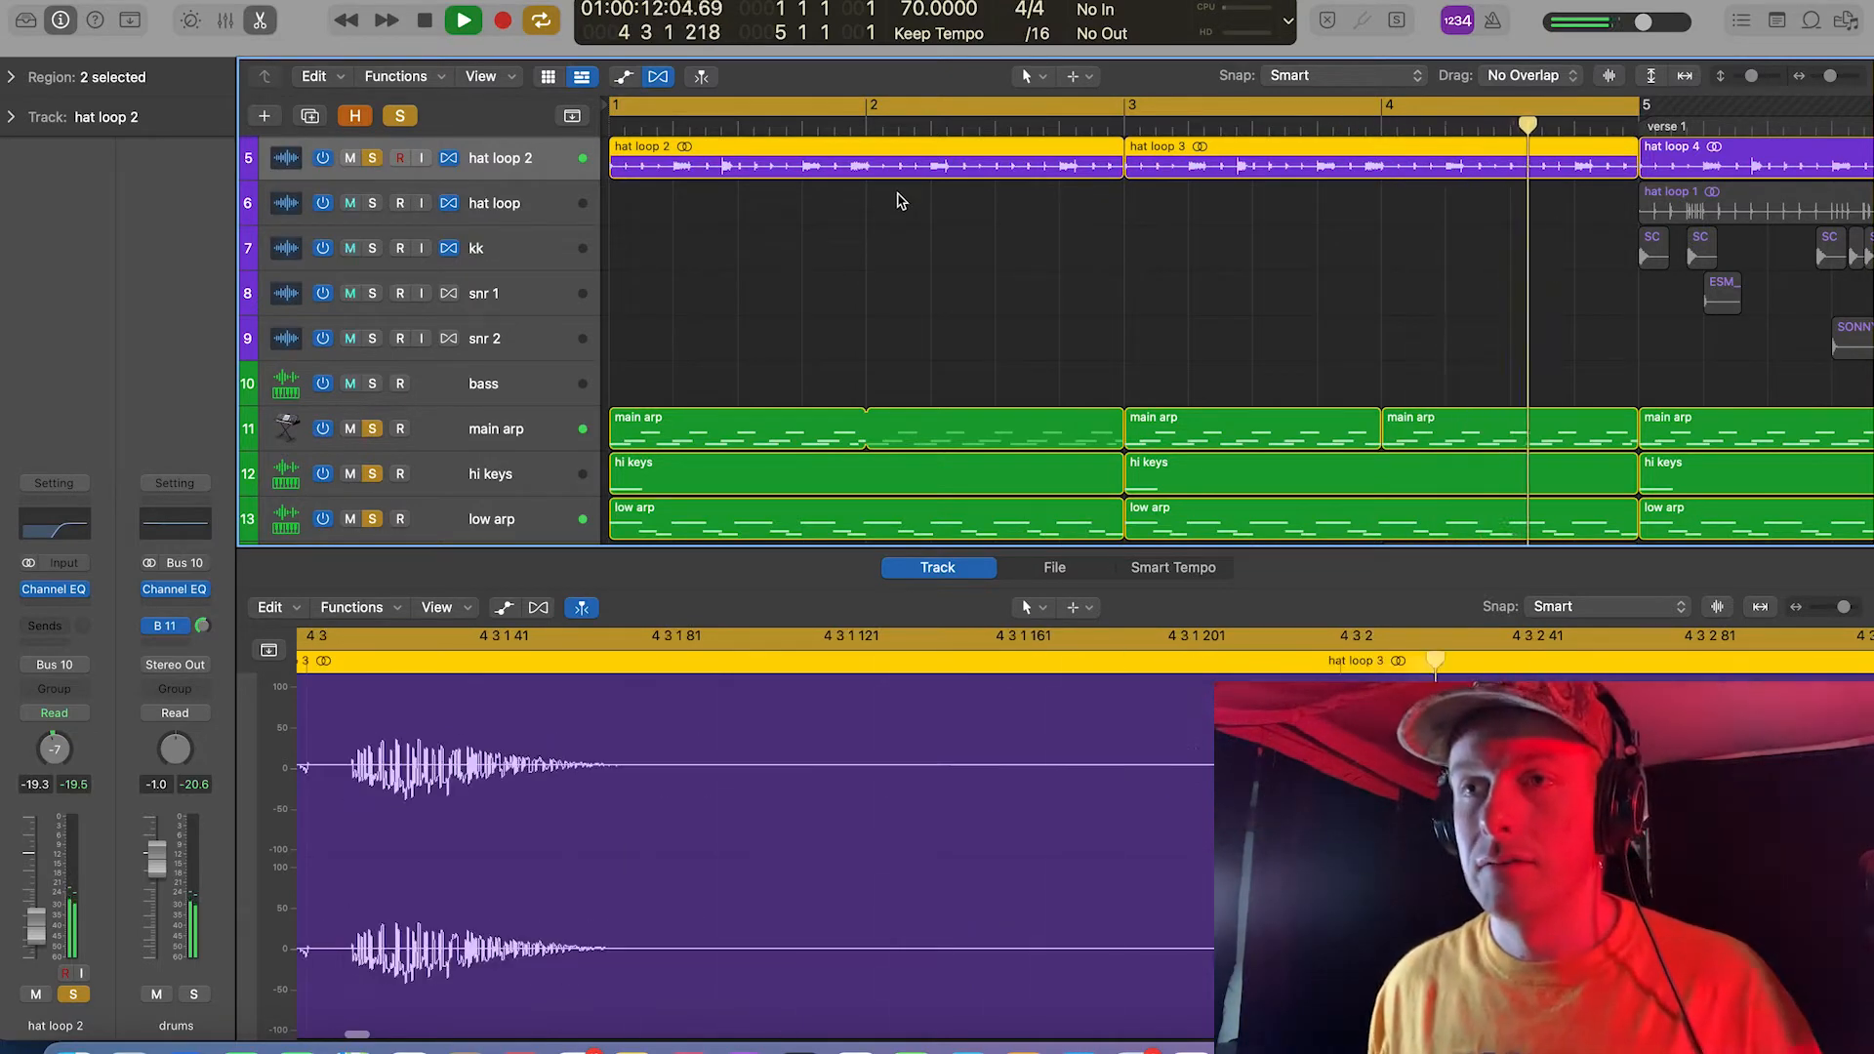
Step: Hide the lower editor pane, stop playback and set the cycle range from bar 5 to bar 7 at verse 1
{"action": "key", "text": "x"}
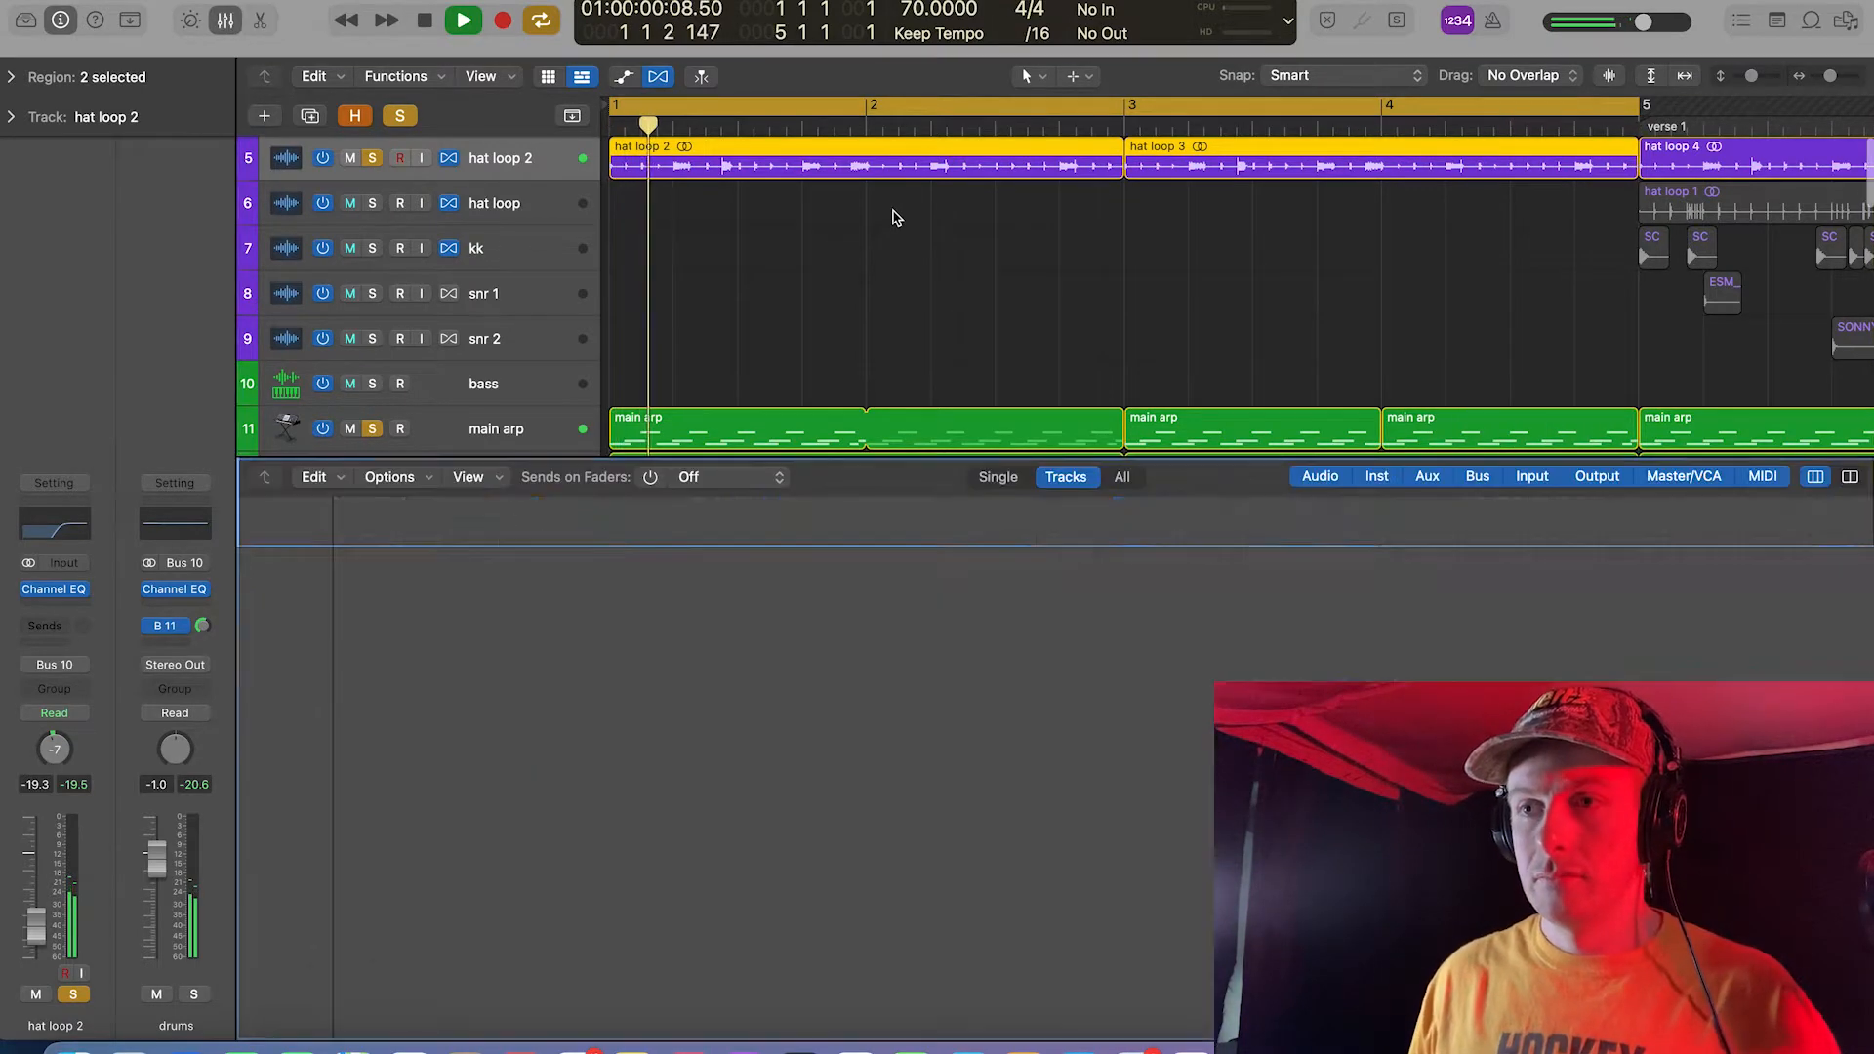
{"action": "key", "text": "x"}
{"action": "scroll", "coordinate": [927, 460], "scroll_direction": "down", "scroll_amount": 5}
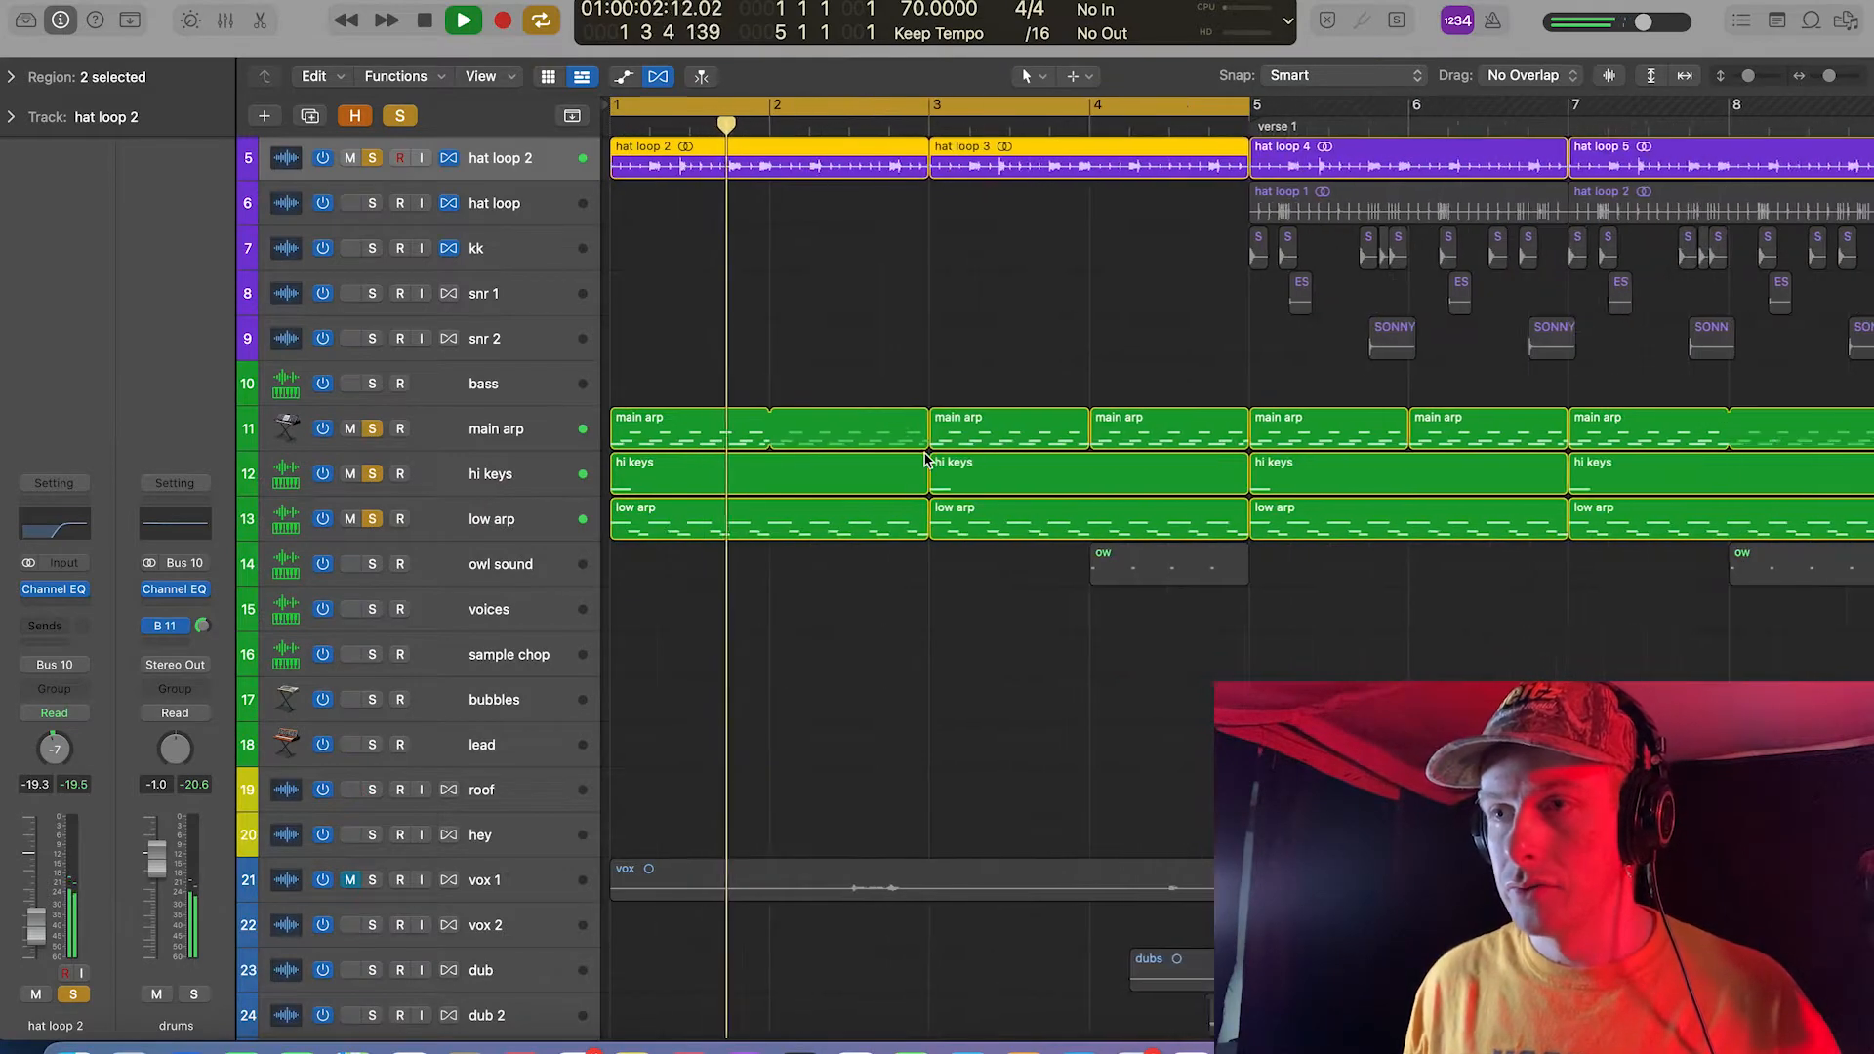
{"action": "key", "text": "space"}
{"action": "left_click_drag", "start_coordinate": [1147, 109], "coordinate": [1396, 107]}
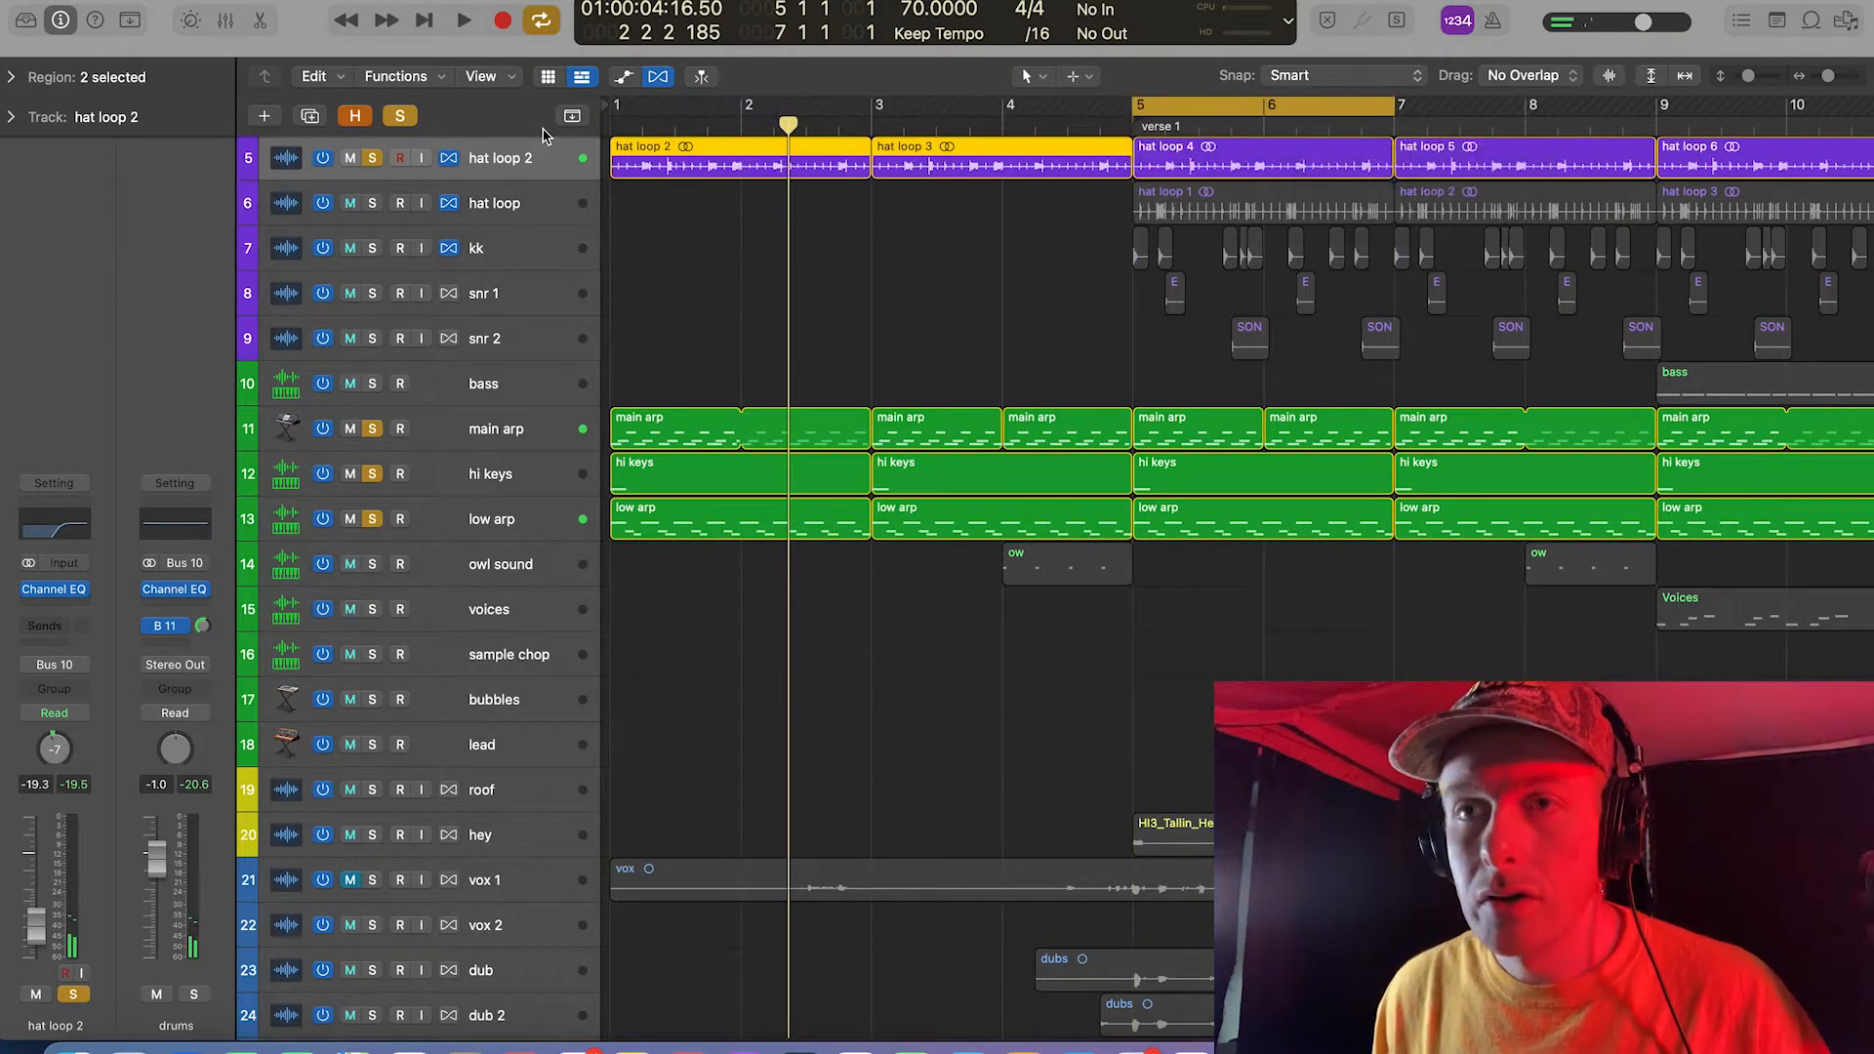
Step: Solo the hat loop track and play the verse 1 cycle with the arrangement zoomed in on the drum regions
{"action": "left_click", "coordinate": [494, 251]}
{"action": "key", "text": "super+Right"}
{"action": "key", "text": "super+Right"}
{"action": "key", "text": "super+Right"}
{"action": "key", "text": "super+Right"}
{"action": "key", "text": "super+Right"}
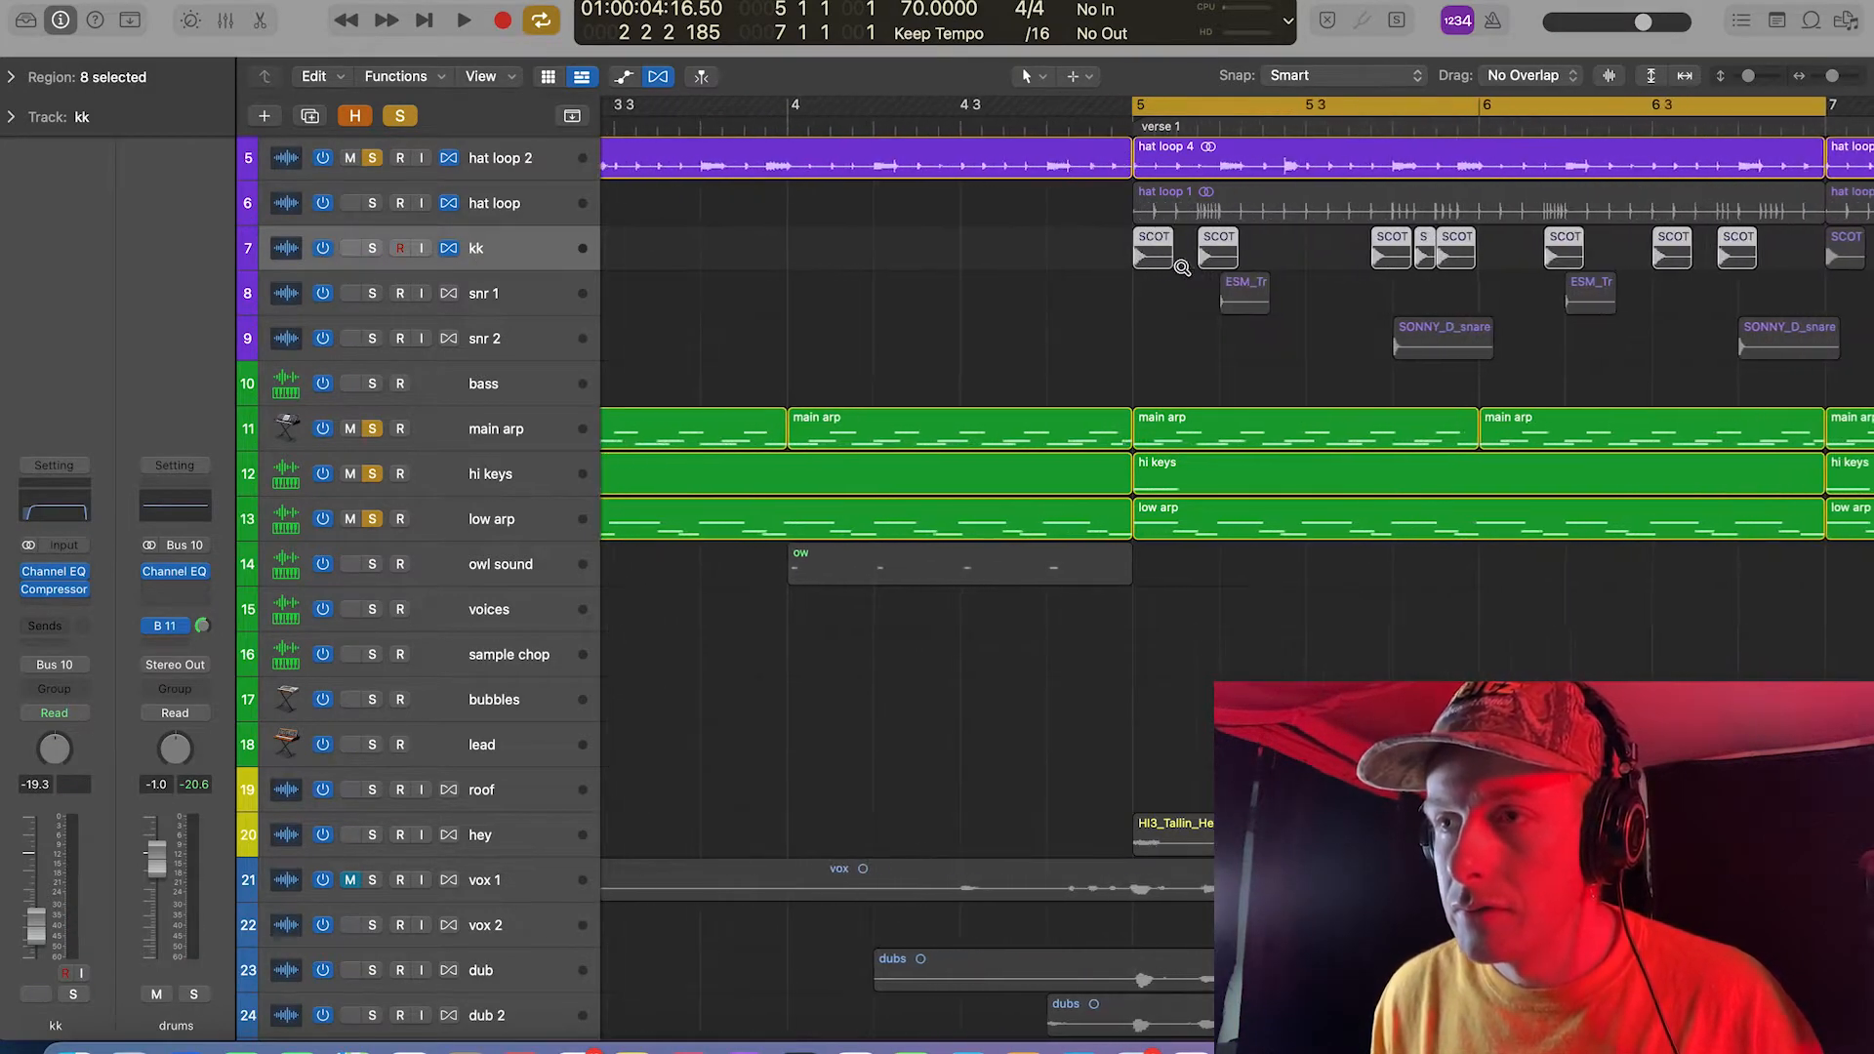
{"action": "left_click", "coordinate": [551, 210]}
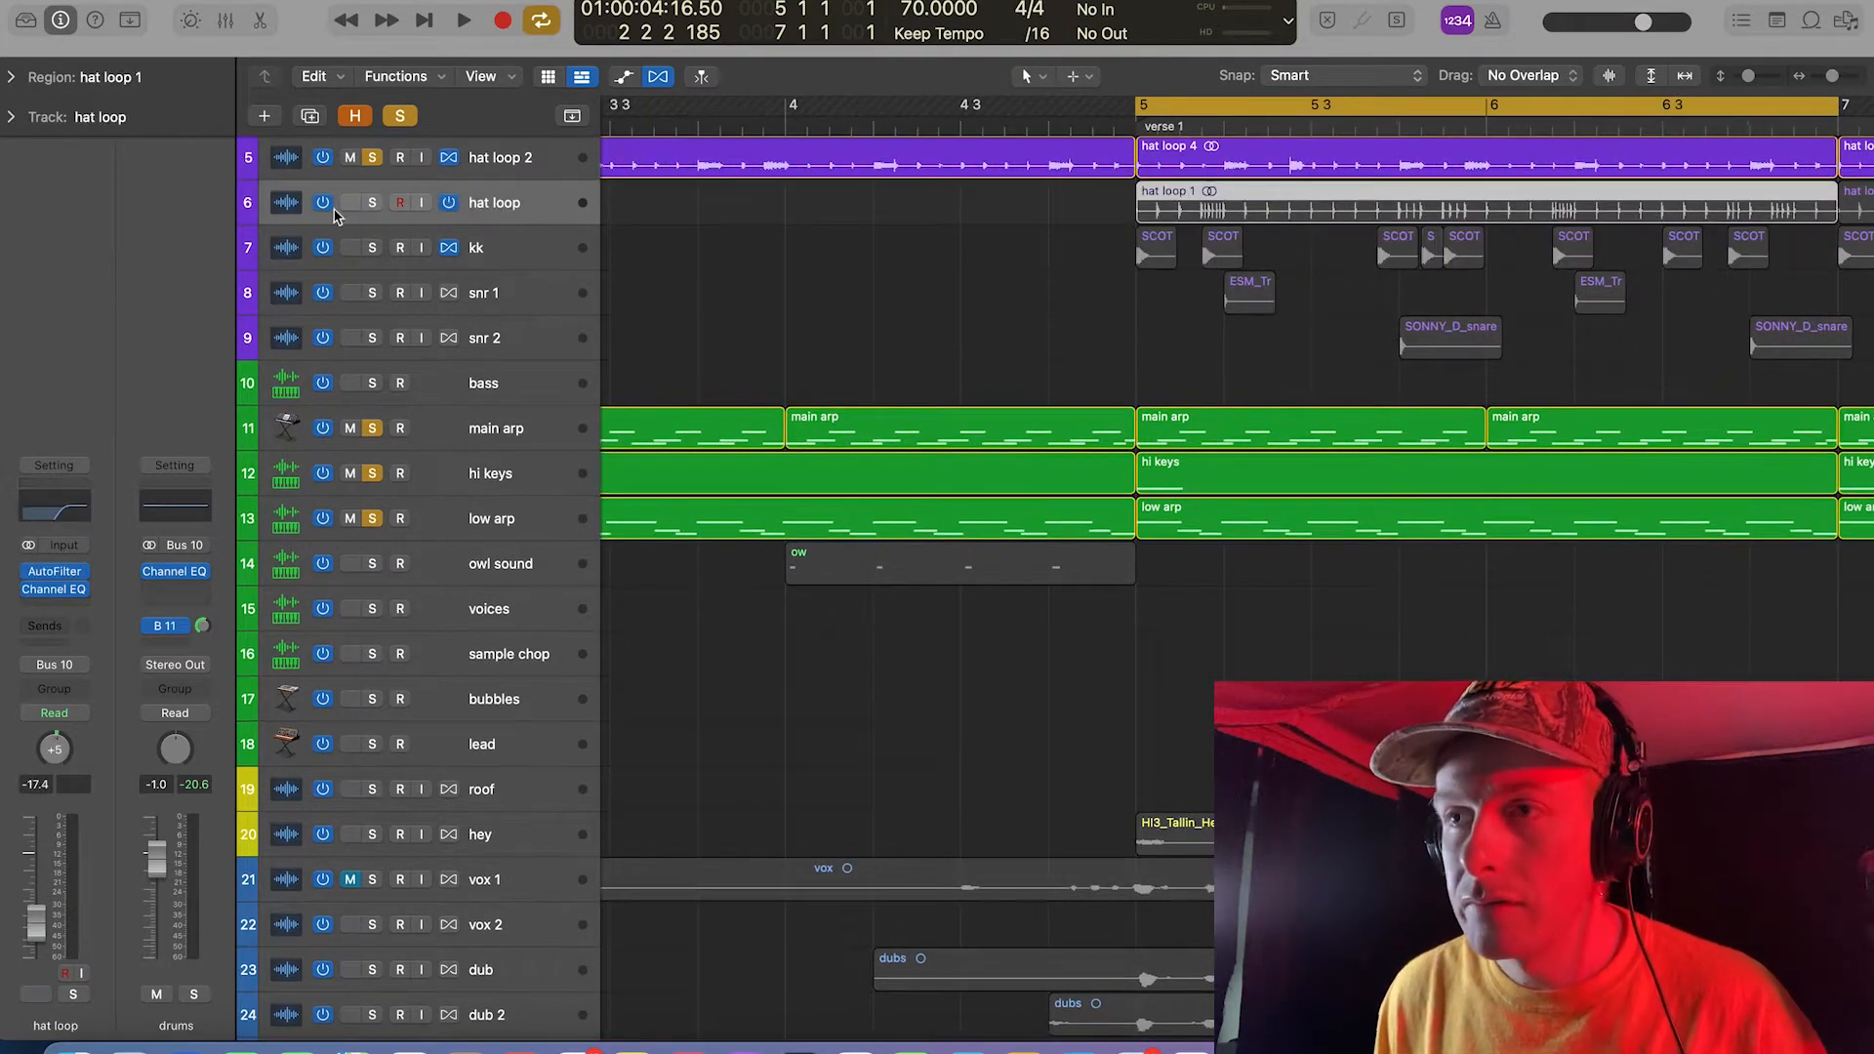
{"action": "left_click", "coordinate": [1225, 237]}
{"action": "key", "text": "space"}
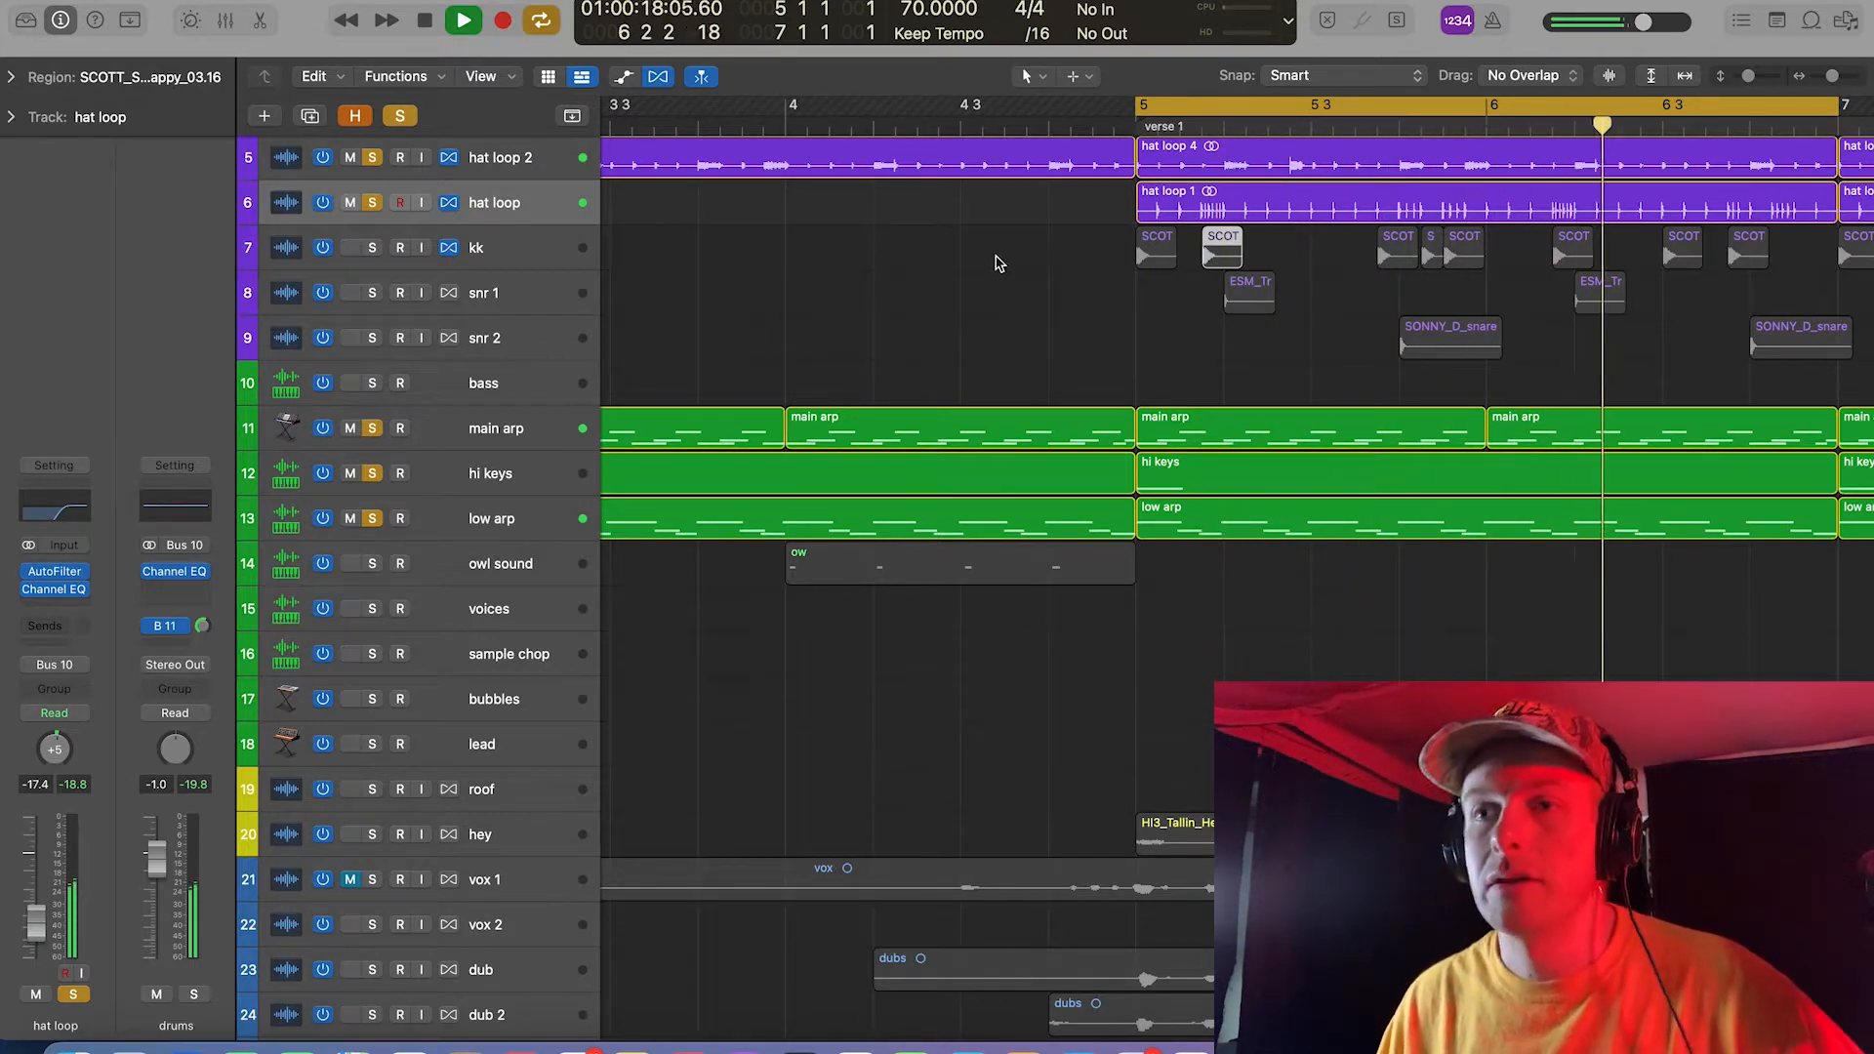
Step: Solo the kk and snr 1 tracks to add them to the looping verse 1 playback
{"action": "scroll", "coordinate": [997, 263], "scroll_direction": "right", "scroll_amount": 4}
{"action": "left_click", "coordinate": [370, 251]}
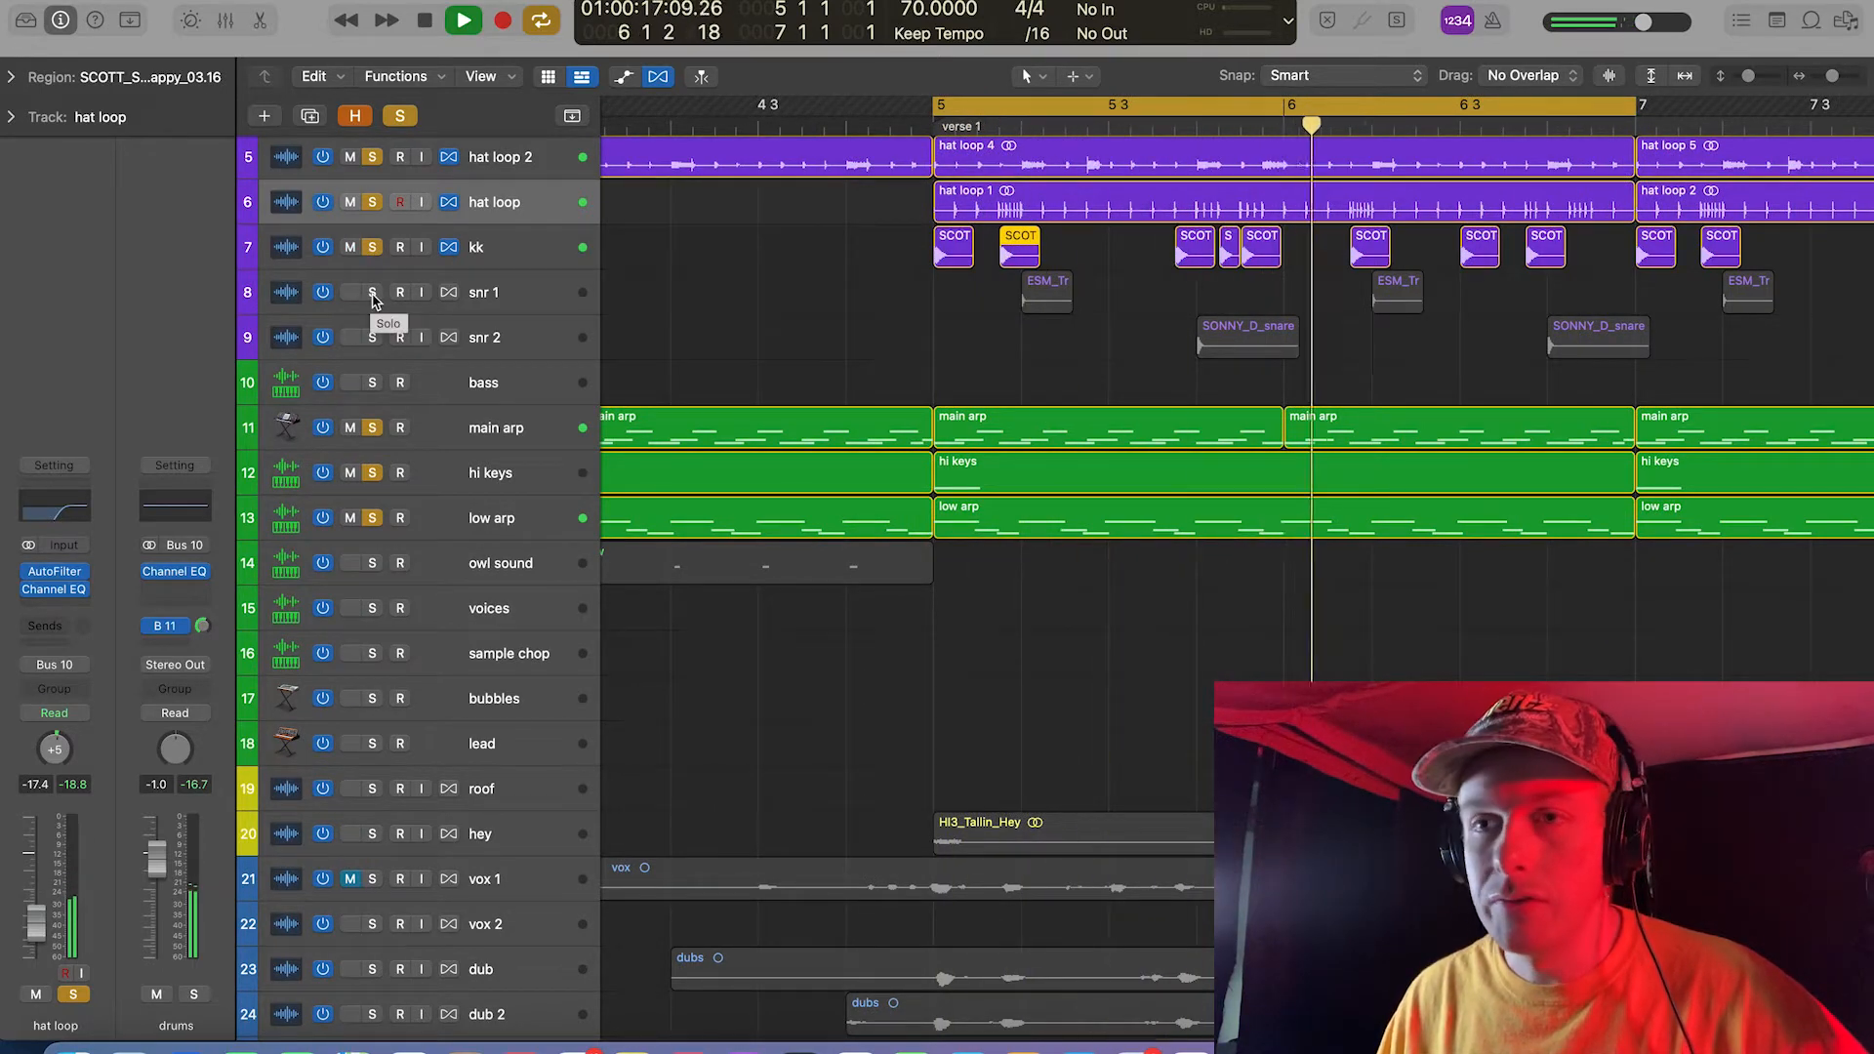
{"action": "left_click", "coordinate": [372, 294]}
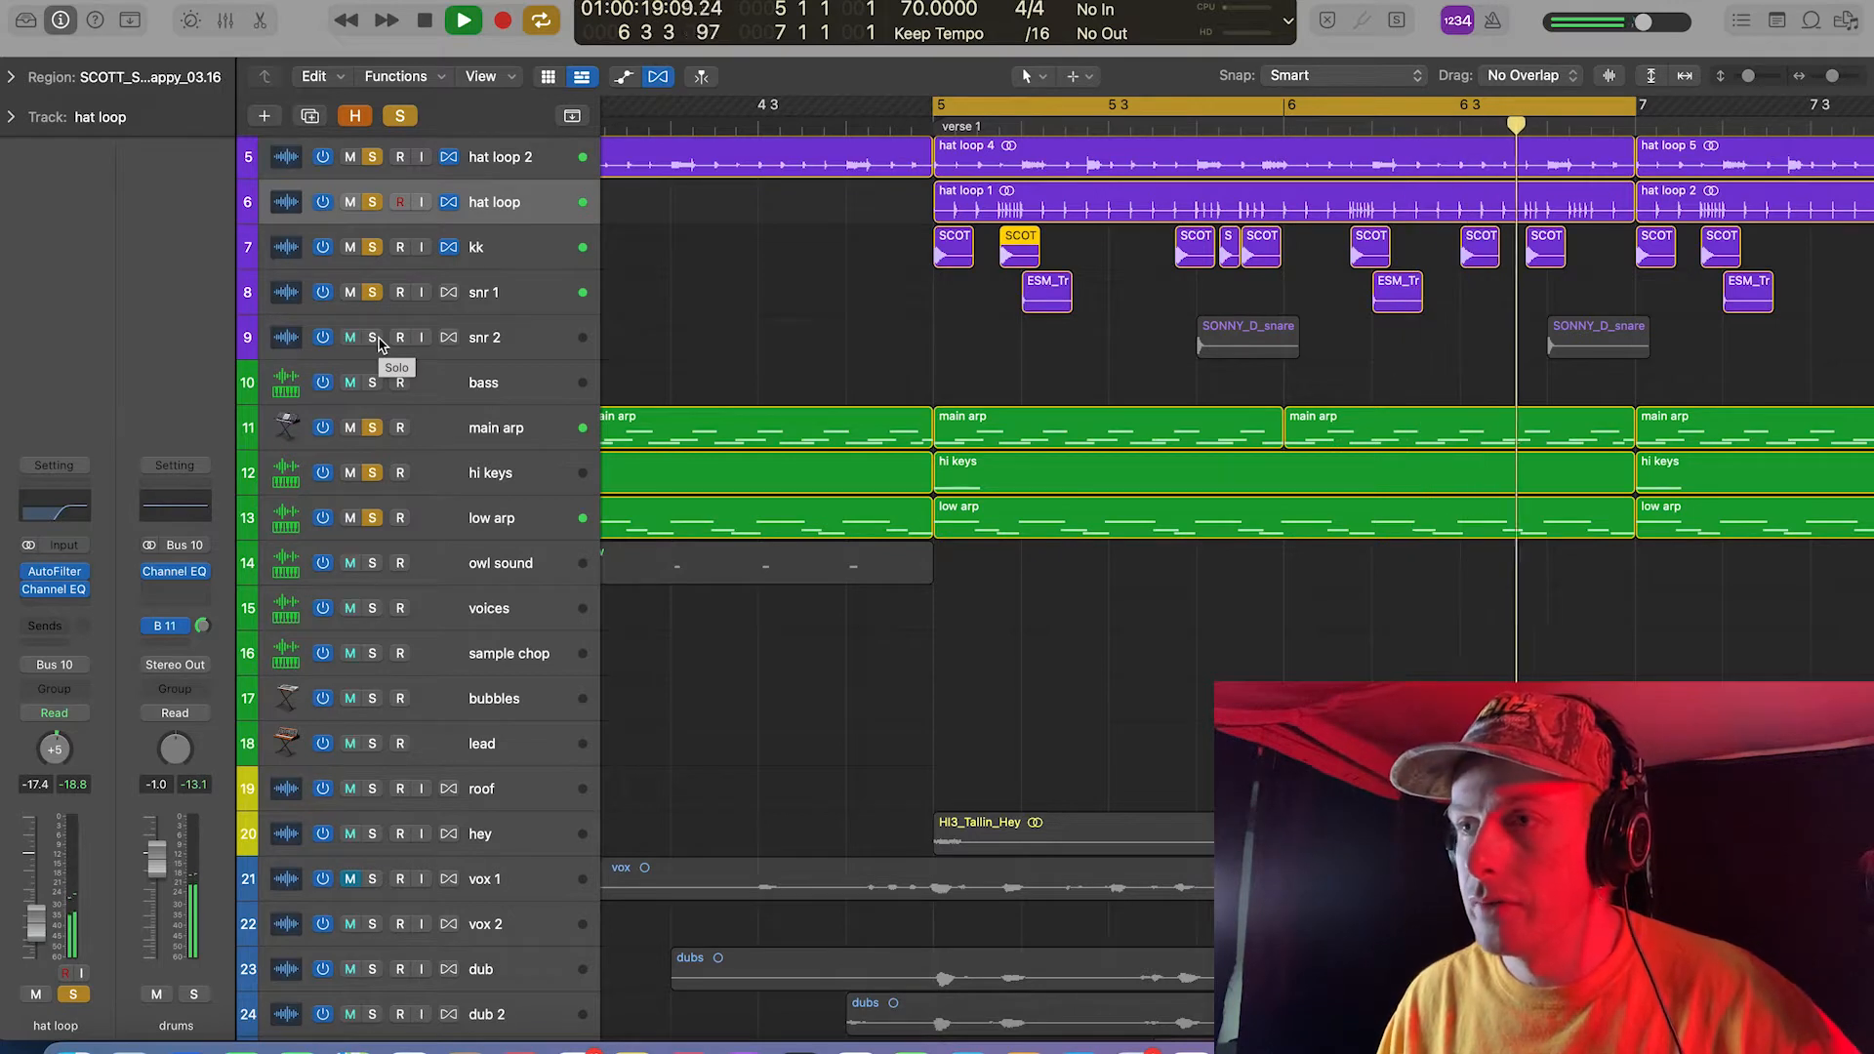
Step: Solo the snr 2 track along with the other drums, play the verse 1 cycle from bar 5, and stop playback
{"action": "left_click", "coordinate": [374, 338]}
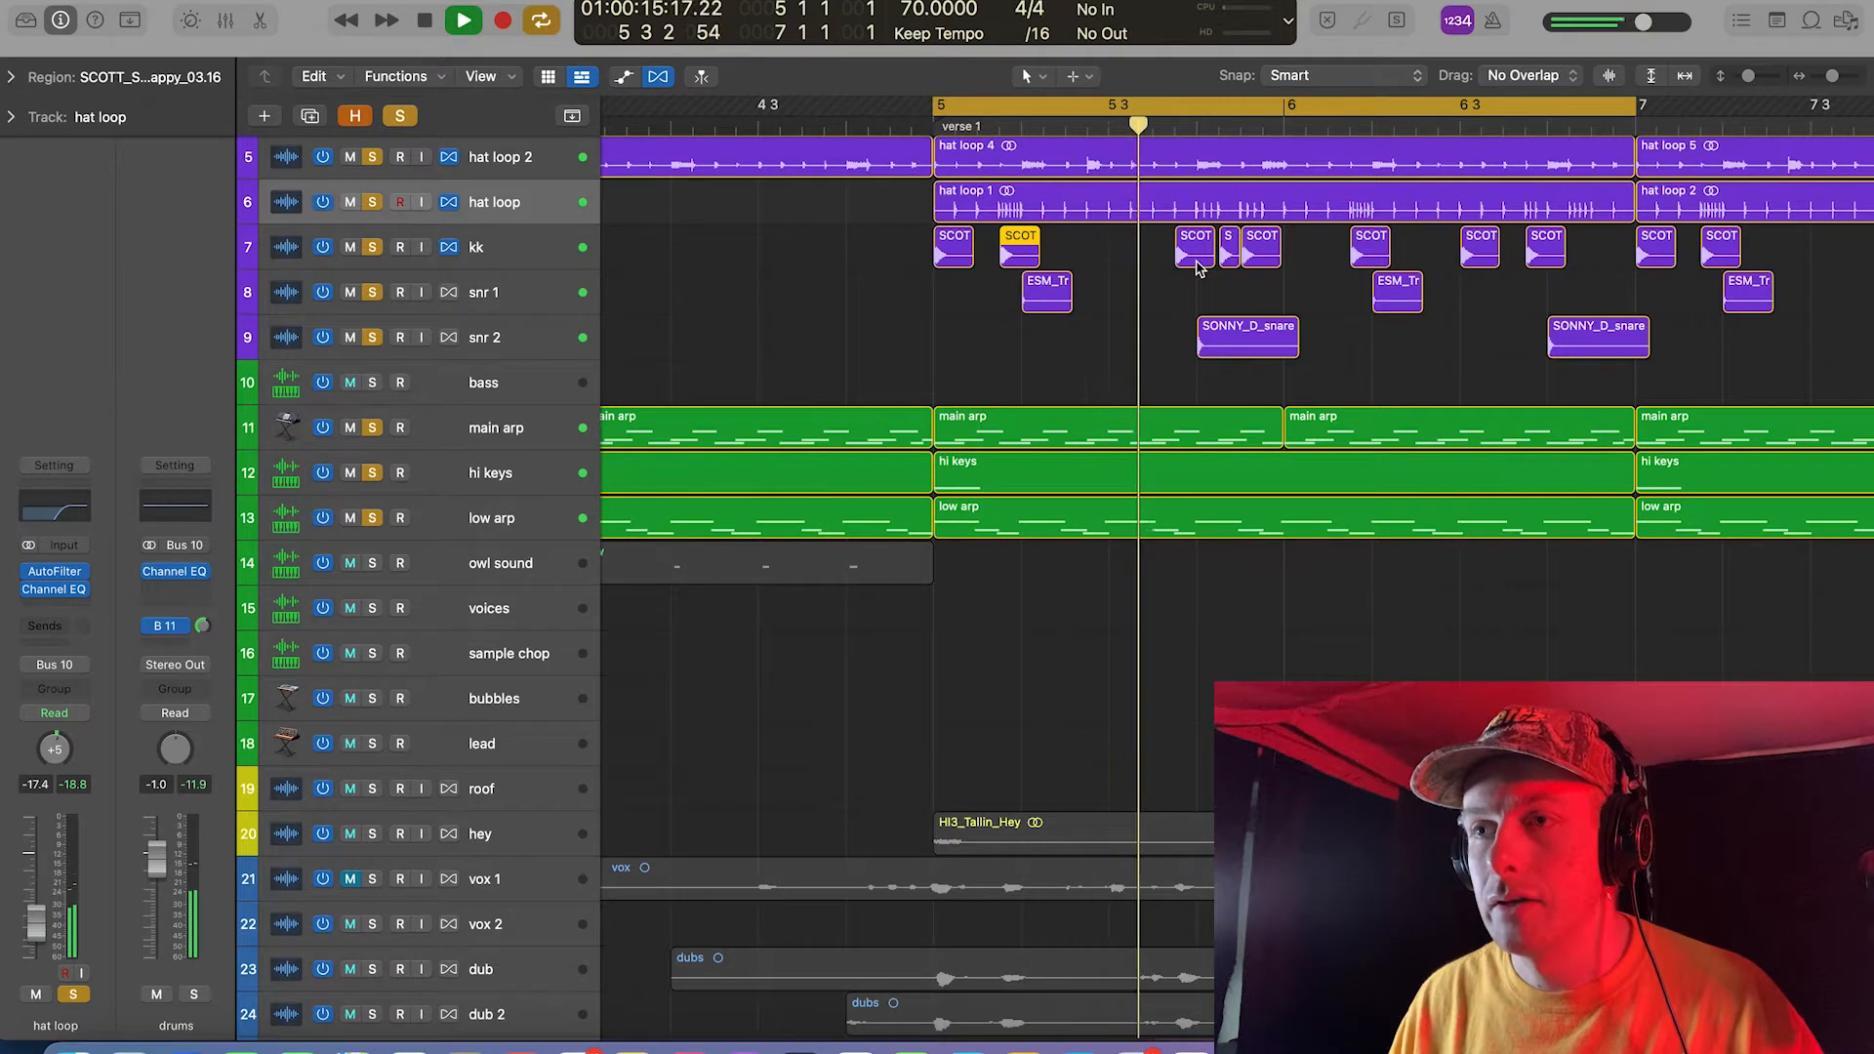
{"action": "key", "text": "space"}
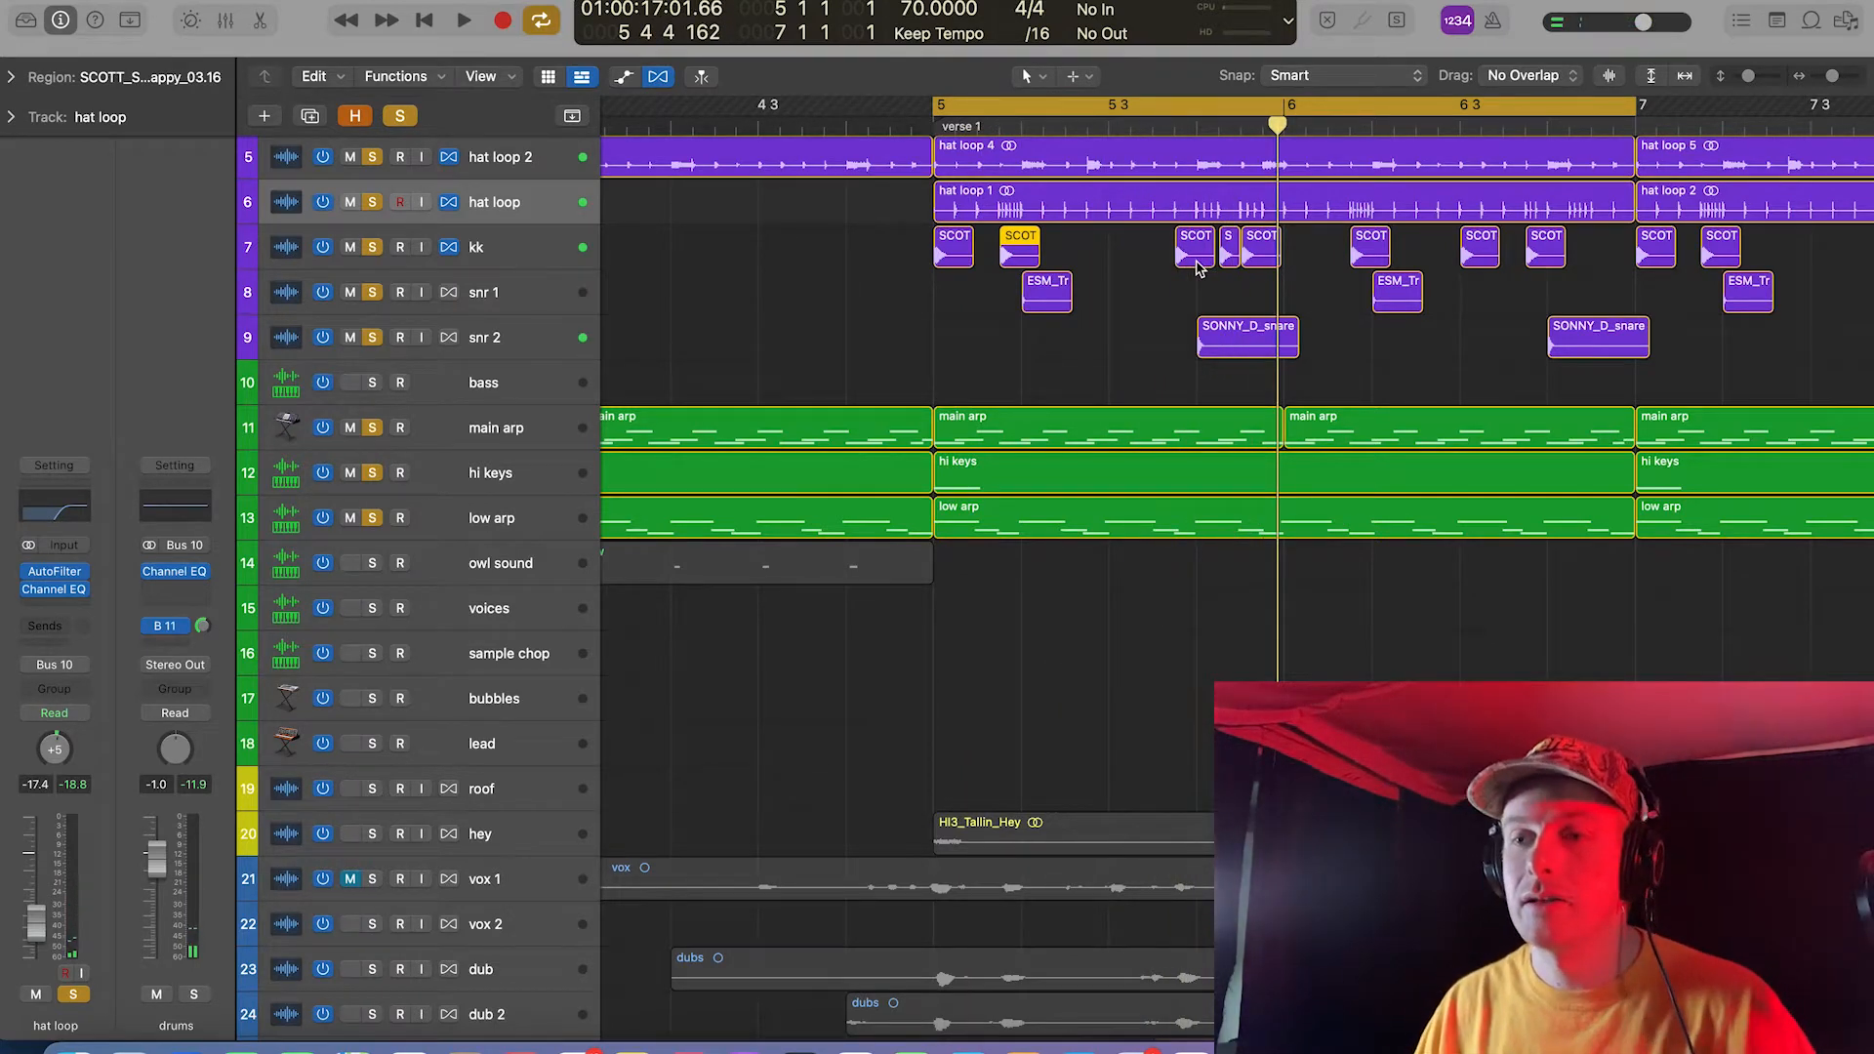
{"action": "key", "text": "space"}
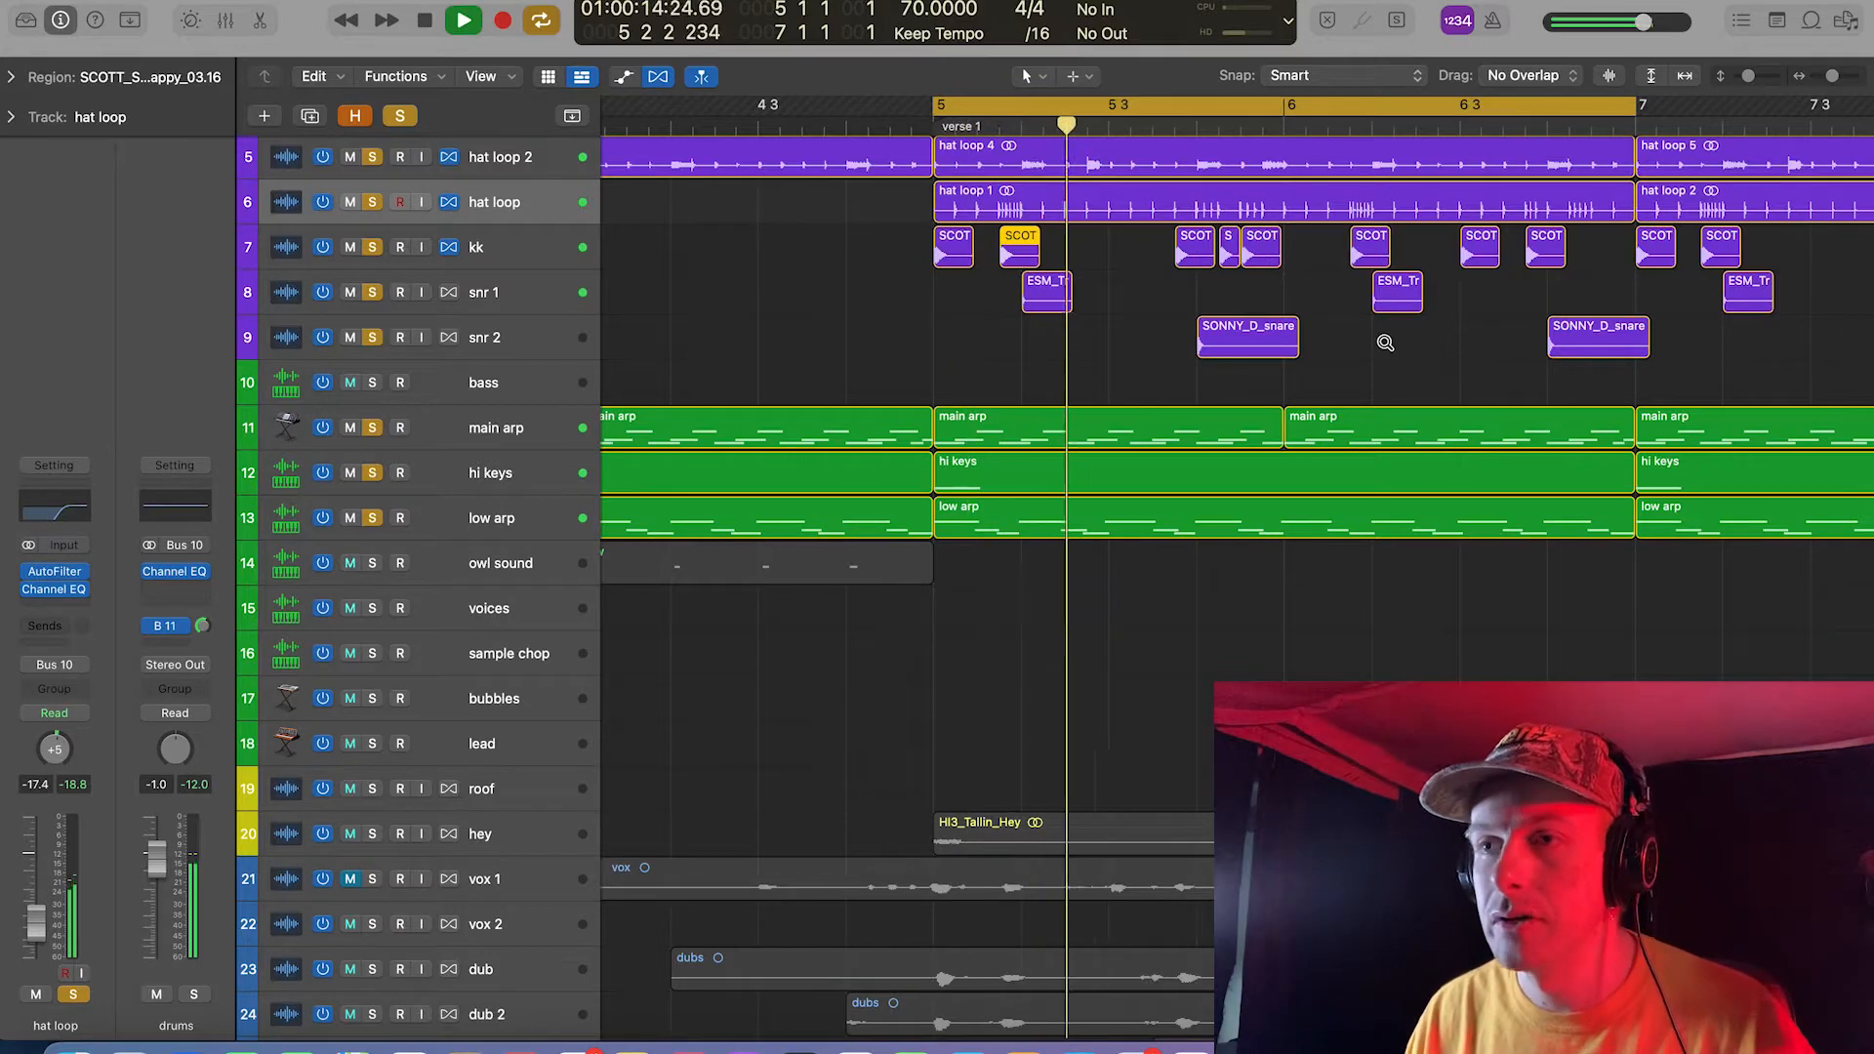
{"action": "key", "text": "super+Left"}
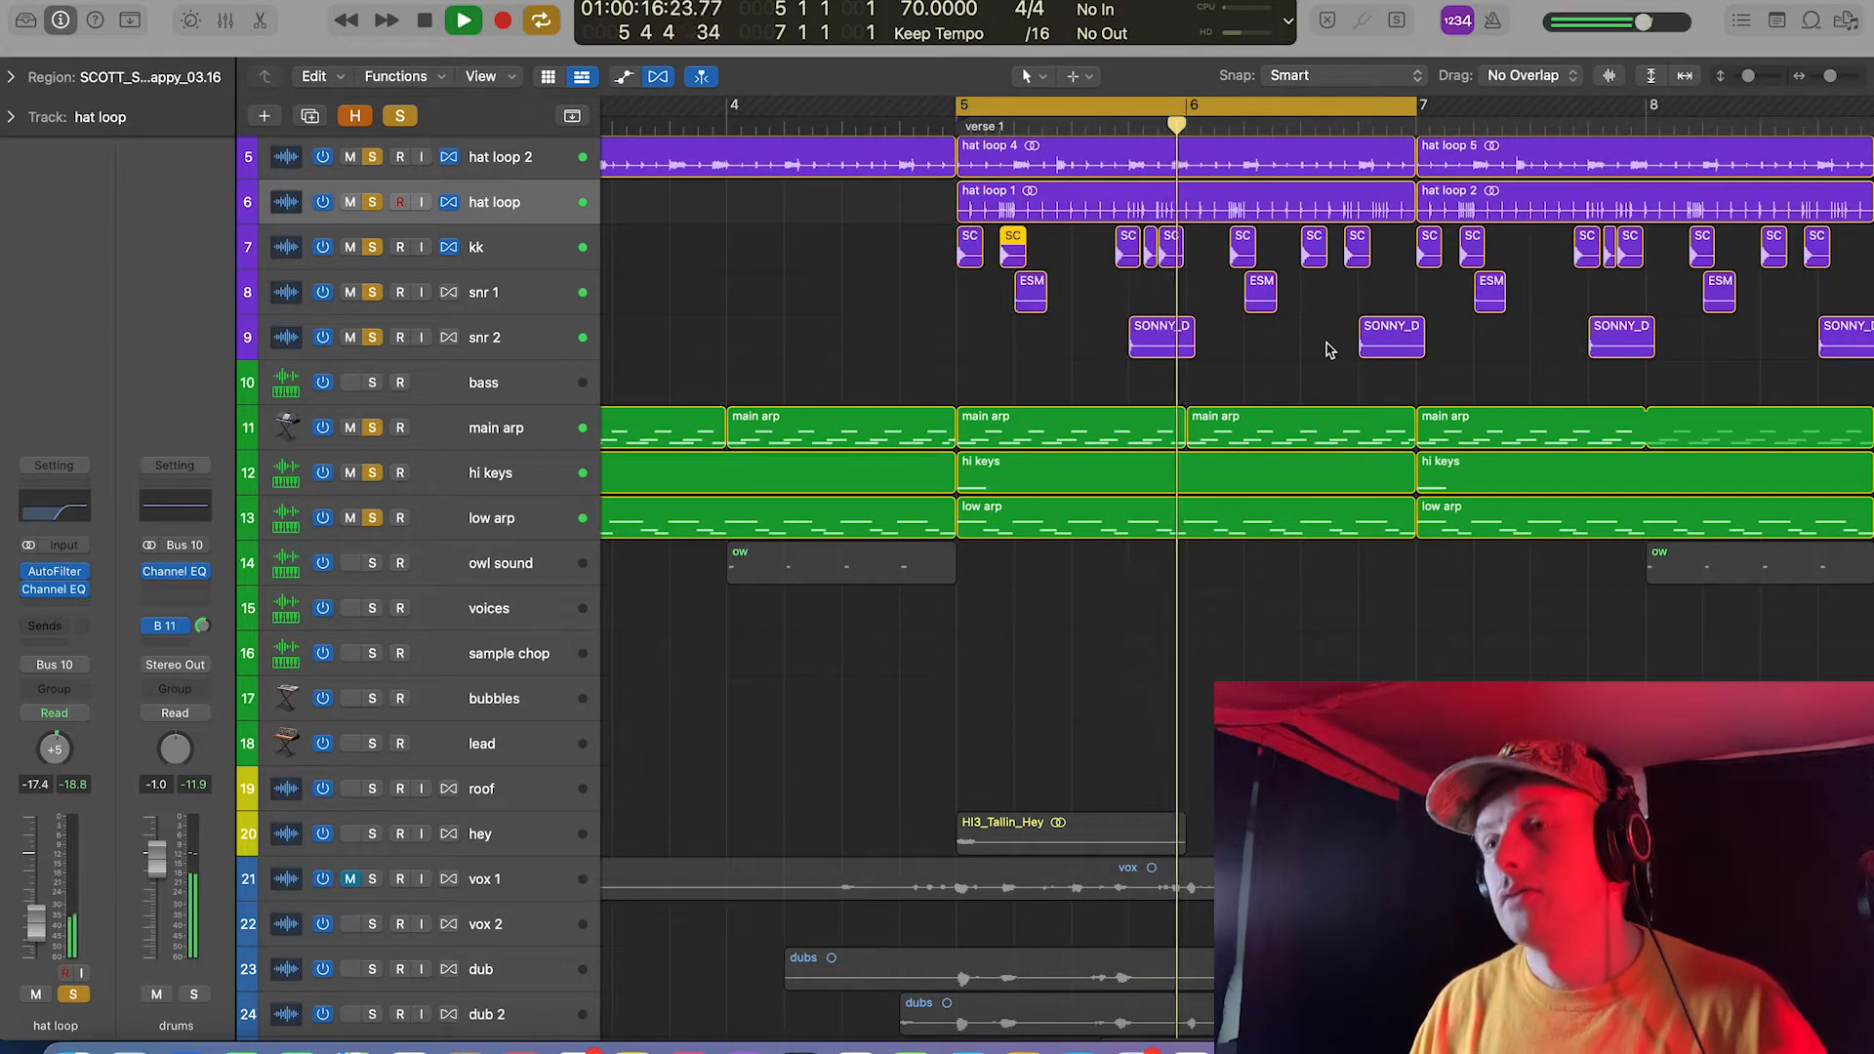
{"action": "key", "text": "space"}
Step: Set the cycle range from bar 9 to bar 13, covering the first bass and voices regions
{"action": "scroll", "coordinate": [1327, 349], "scroll_direction": "right", "scroll_amount": 5}
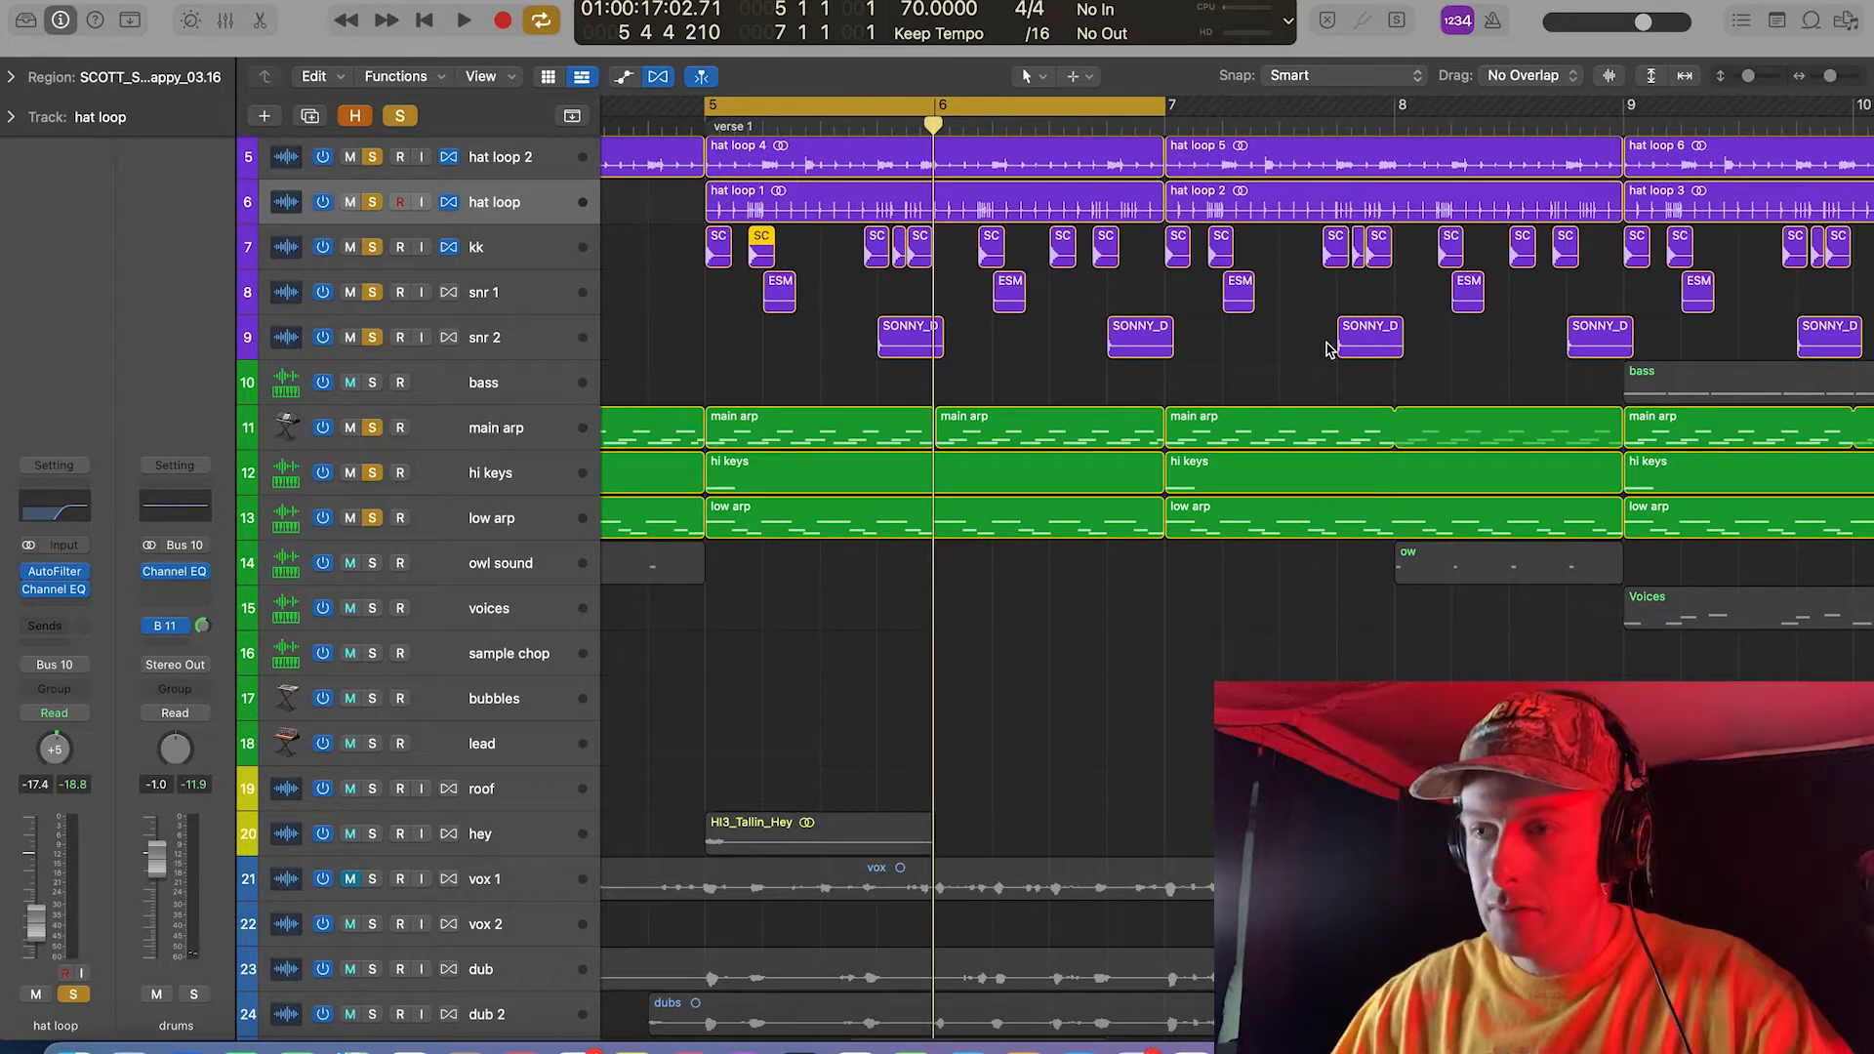
{"action": "scroll", "coordinate": [1327, 349], "scroll_direction": "right", "scroll_amount": 2}
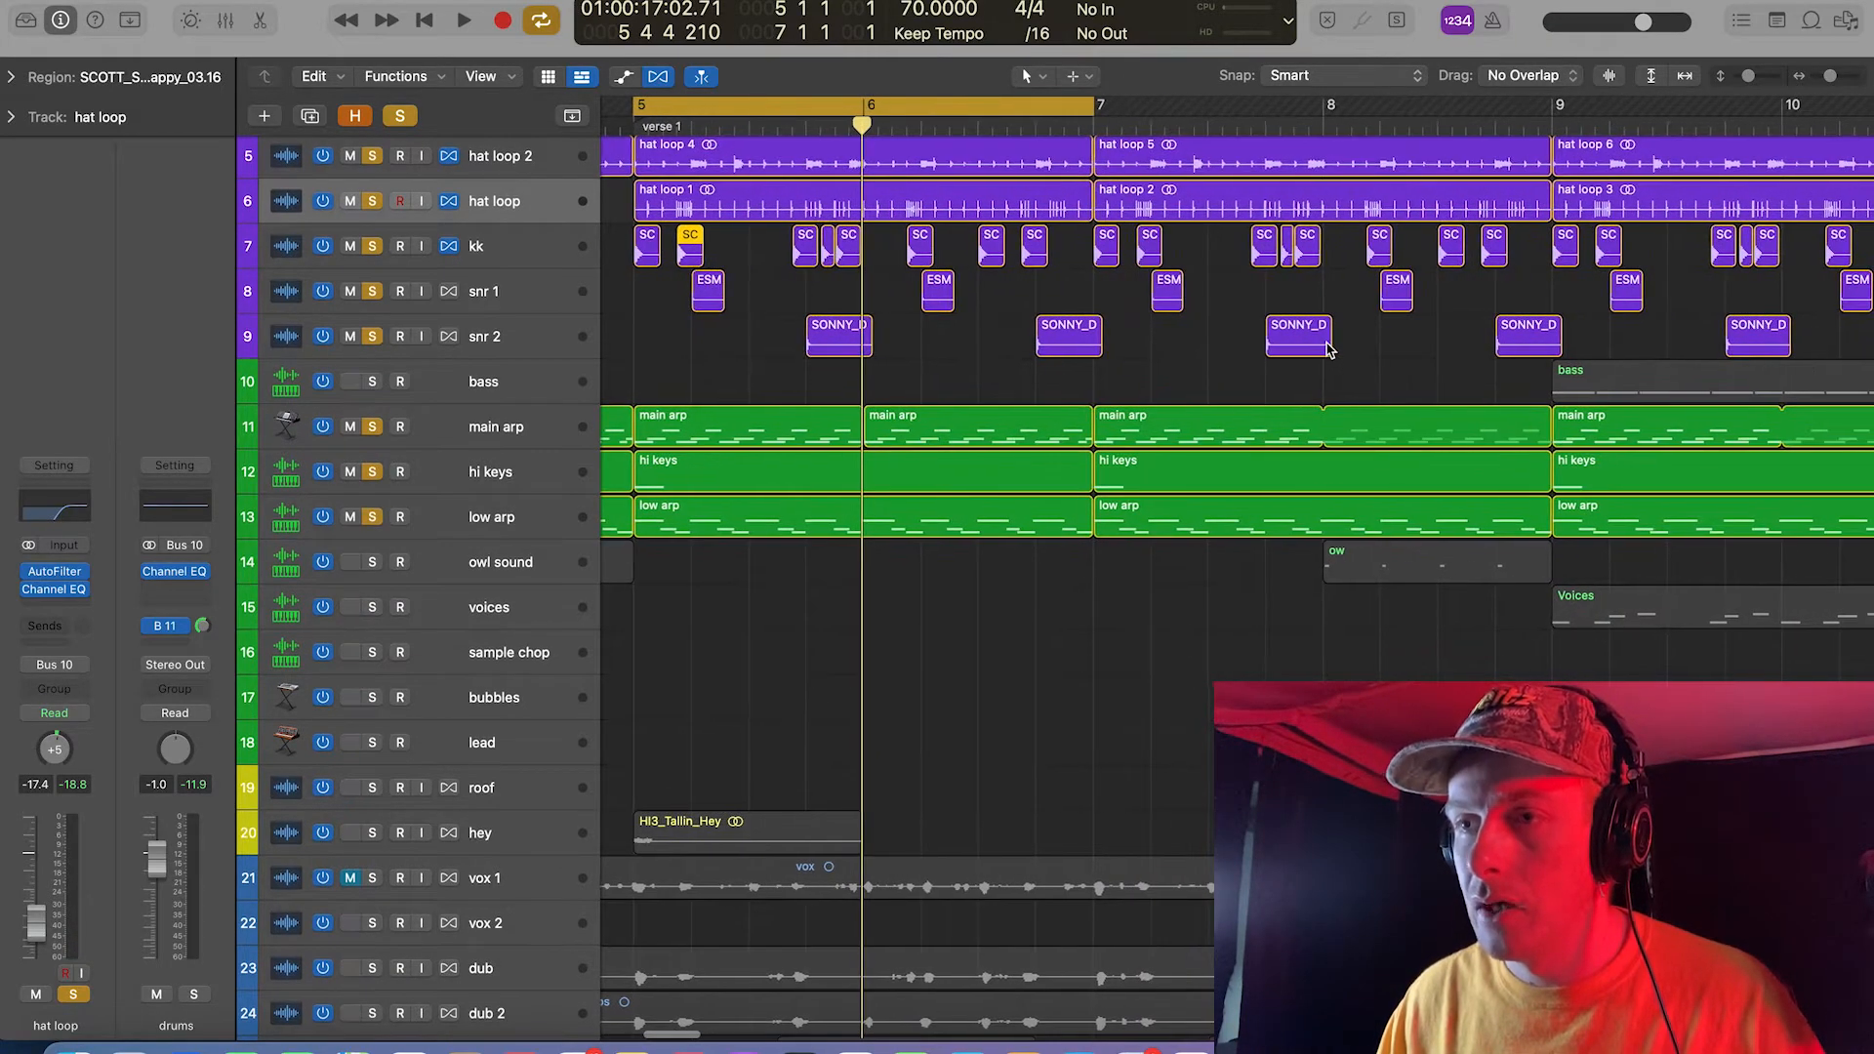
{"action": "key", "text": "super+Left"}
{"action": "key", "text": "super+Left"}
{"action": "key", "text": "super+Left"}
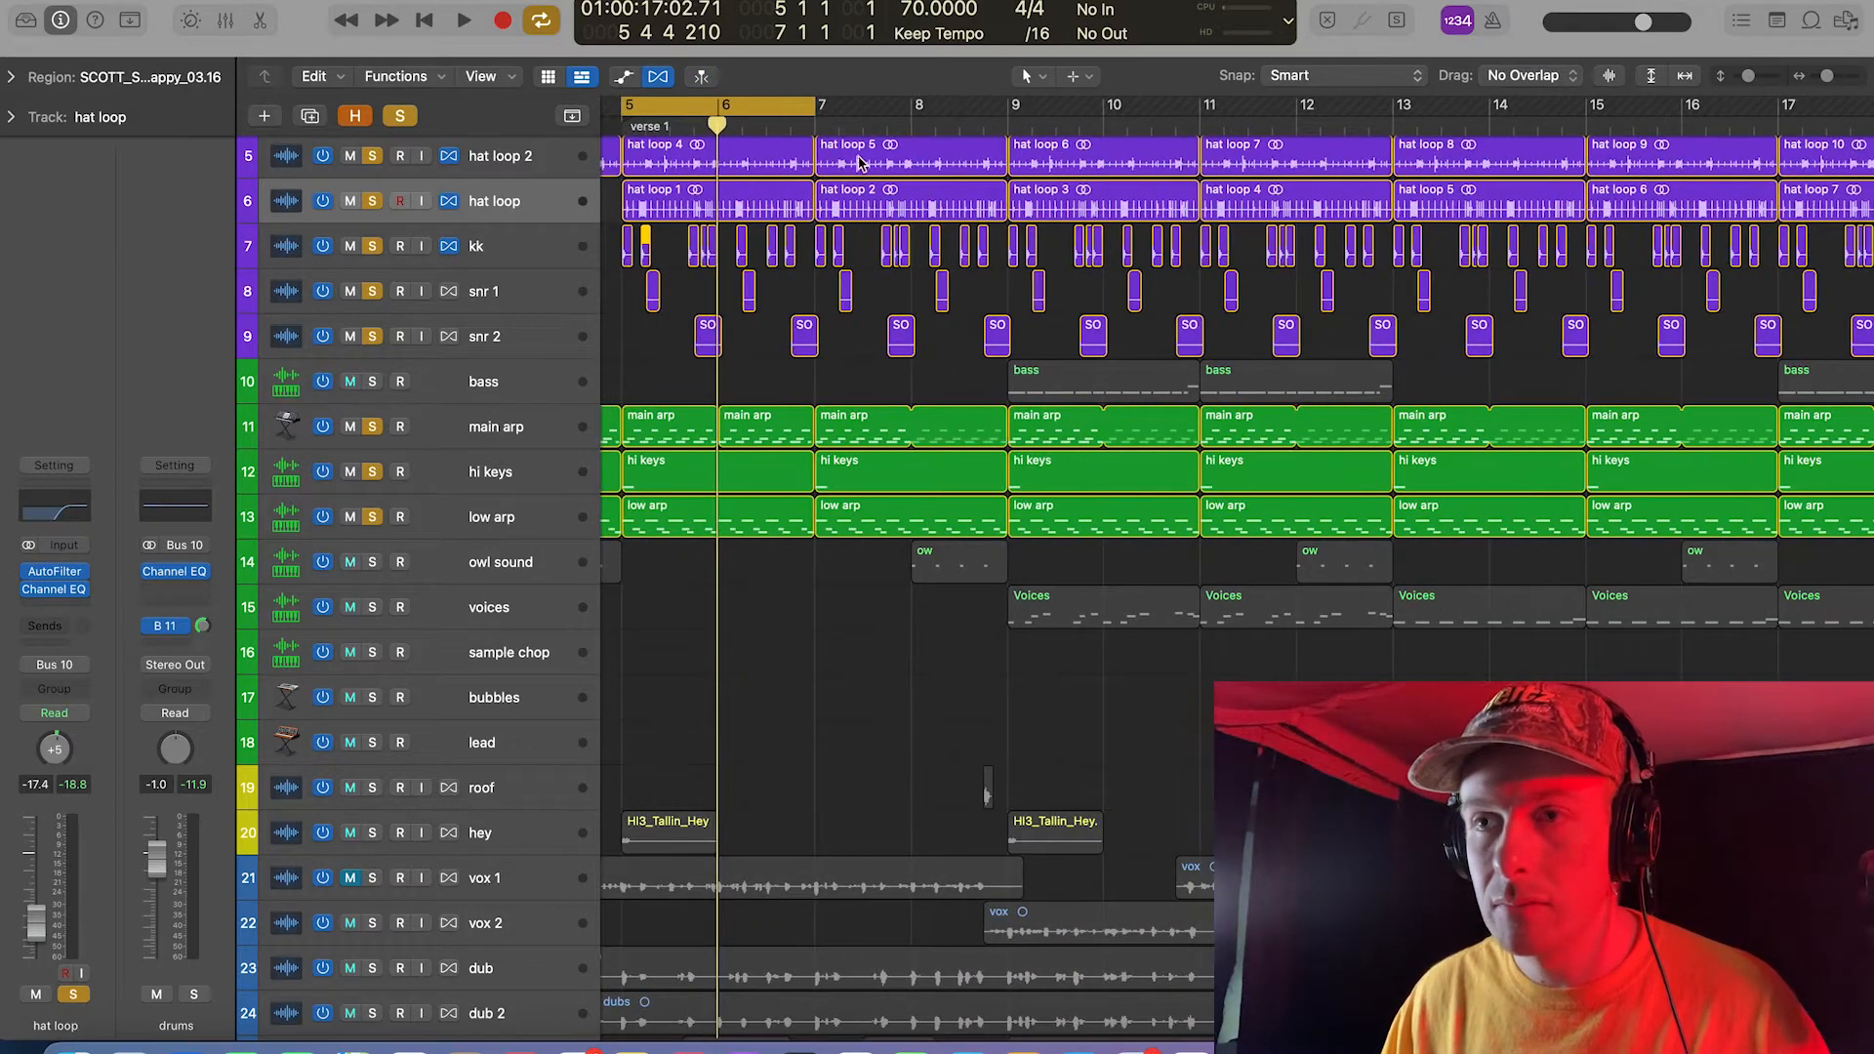
{"action": "left_click_drag", "start_coordinate": [1008, 117], "coordinate": [1393, 125]}
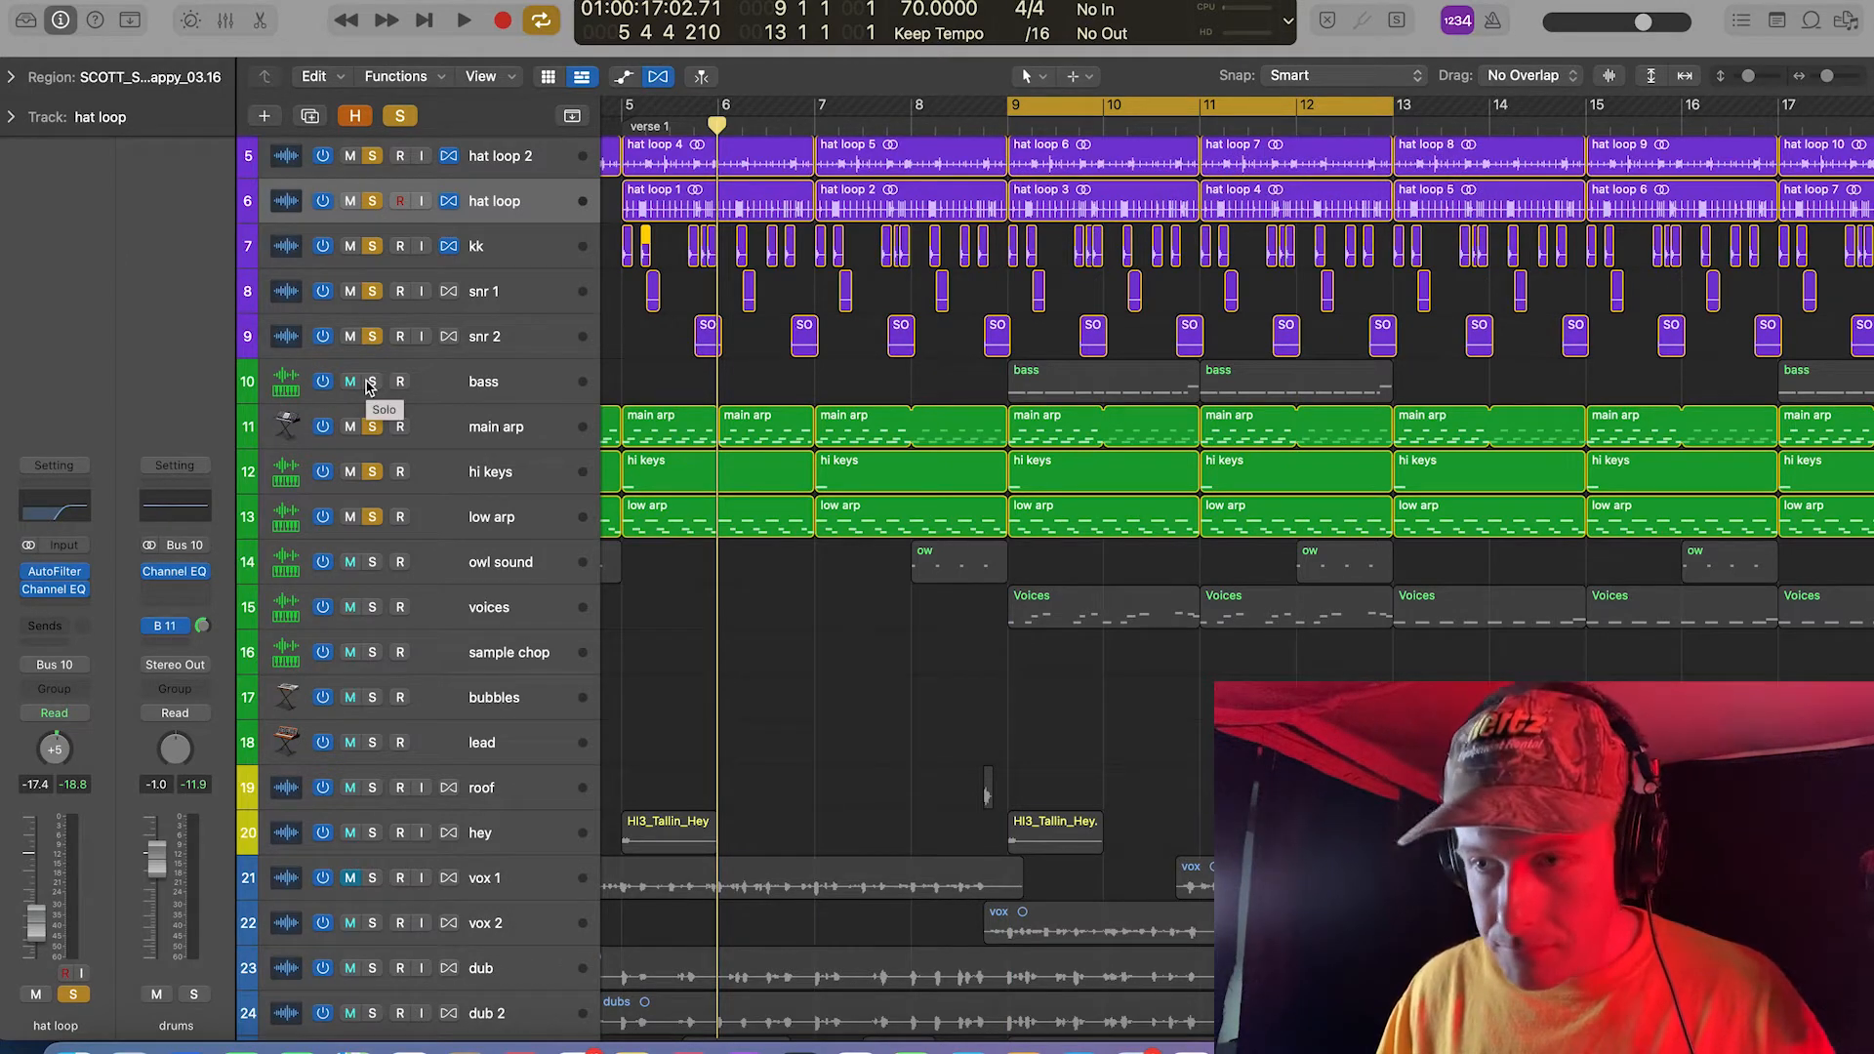
Step: Play the bar 9 cycle, clear the existing solos, and audition the voices track alone before unsoloing it
{"action": "left_click", "coordinate": [373, 606]}
{"action": "key", "text": "space"}
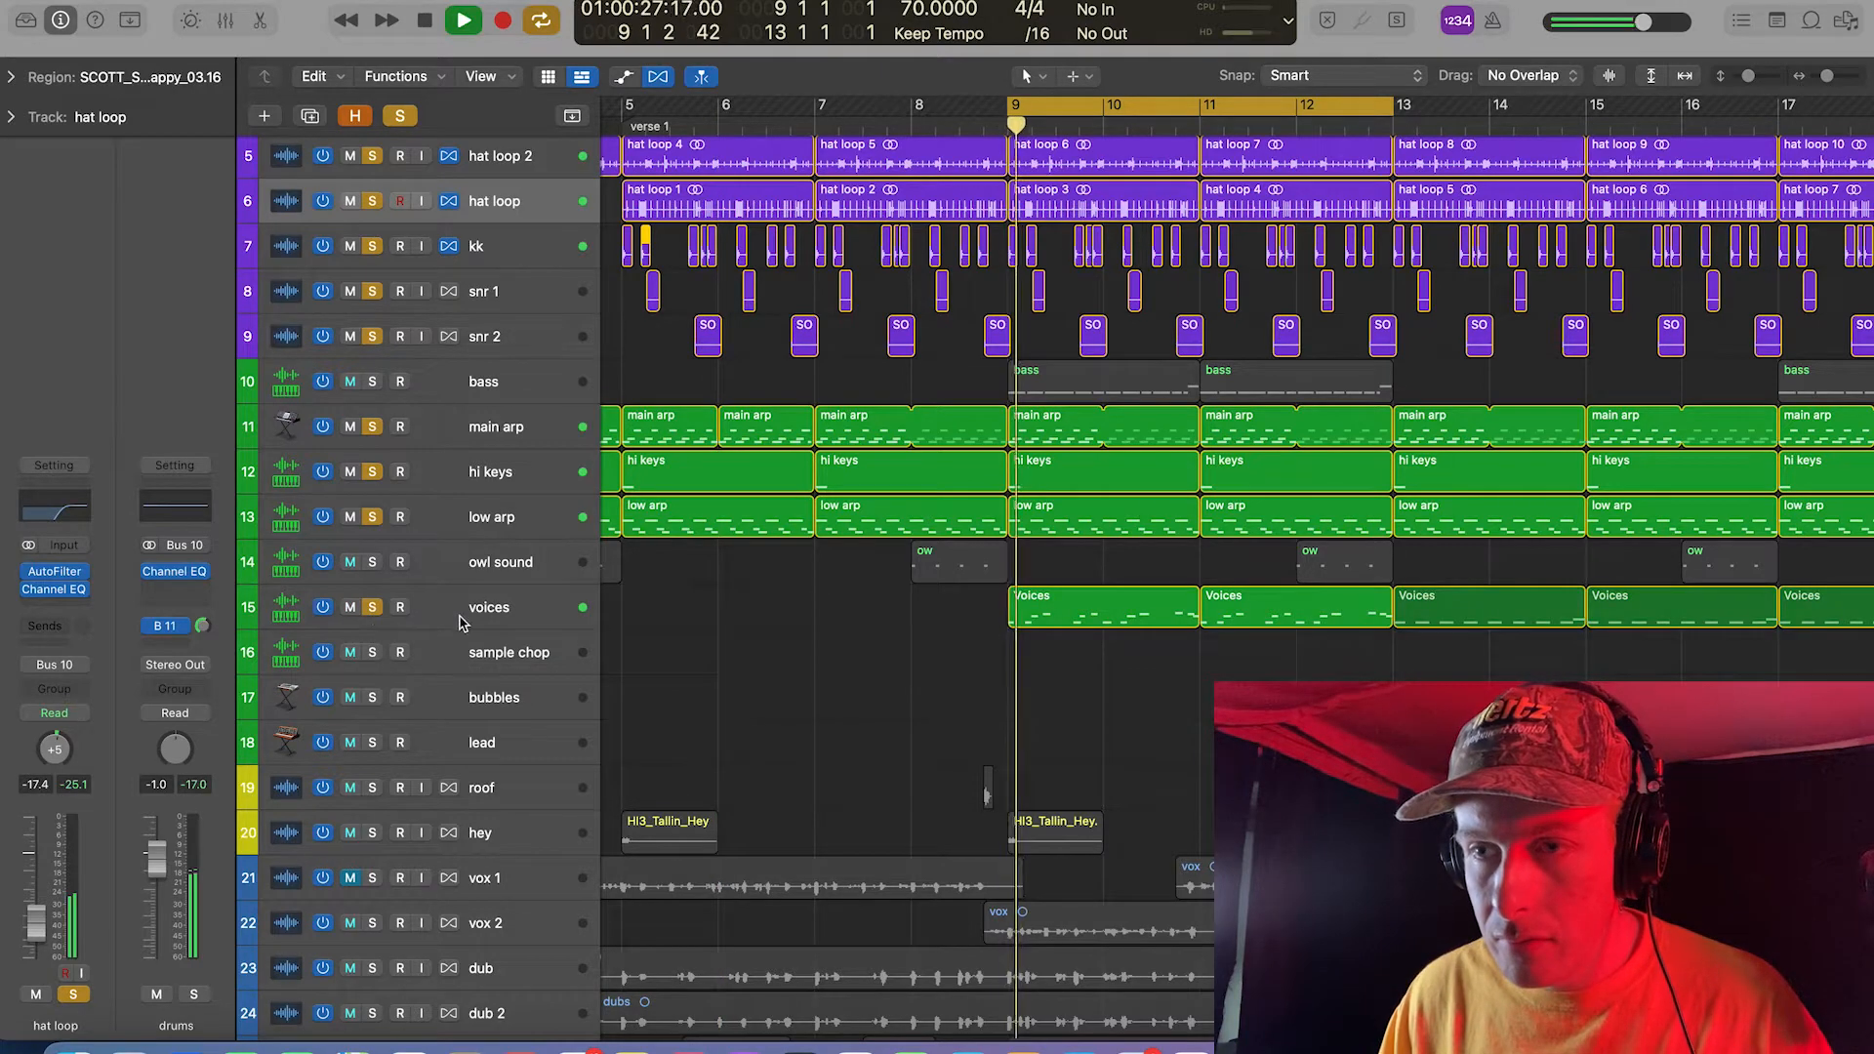
{"action": "left_click", "coordinate": [373, 610], "text": "alt"}
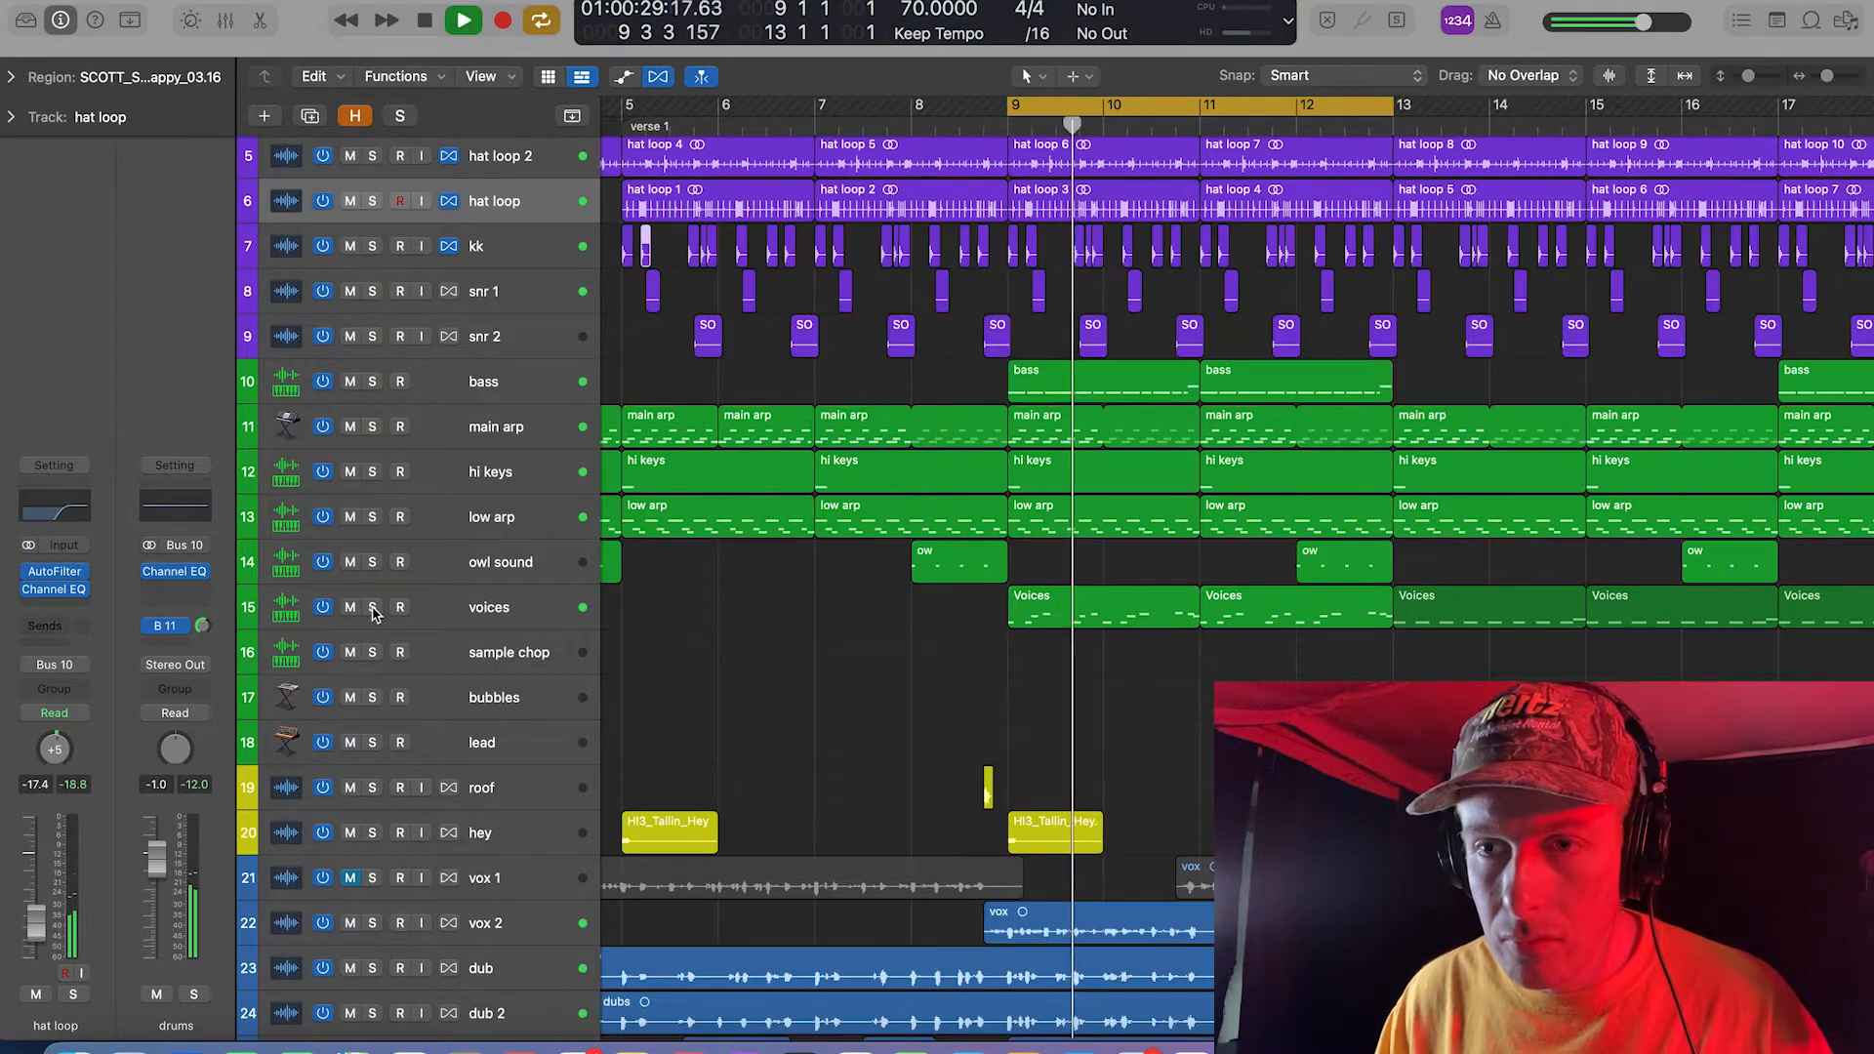
{"action": "left_click", "coordinate": [373, 610]}
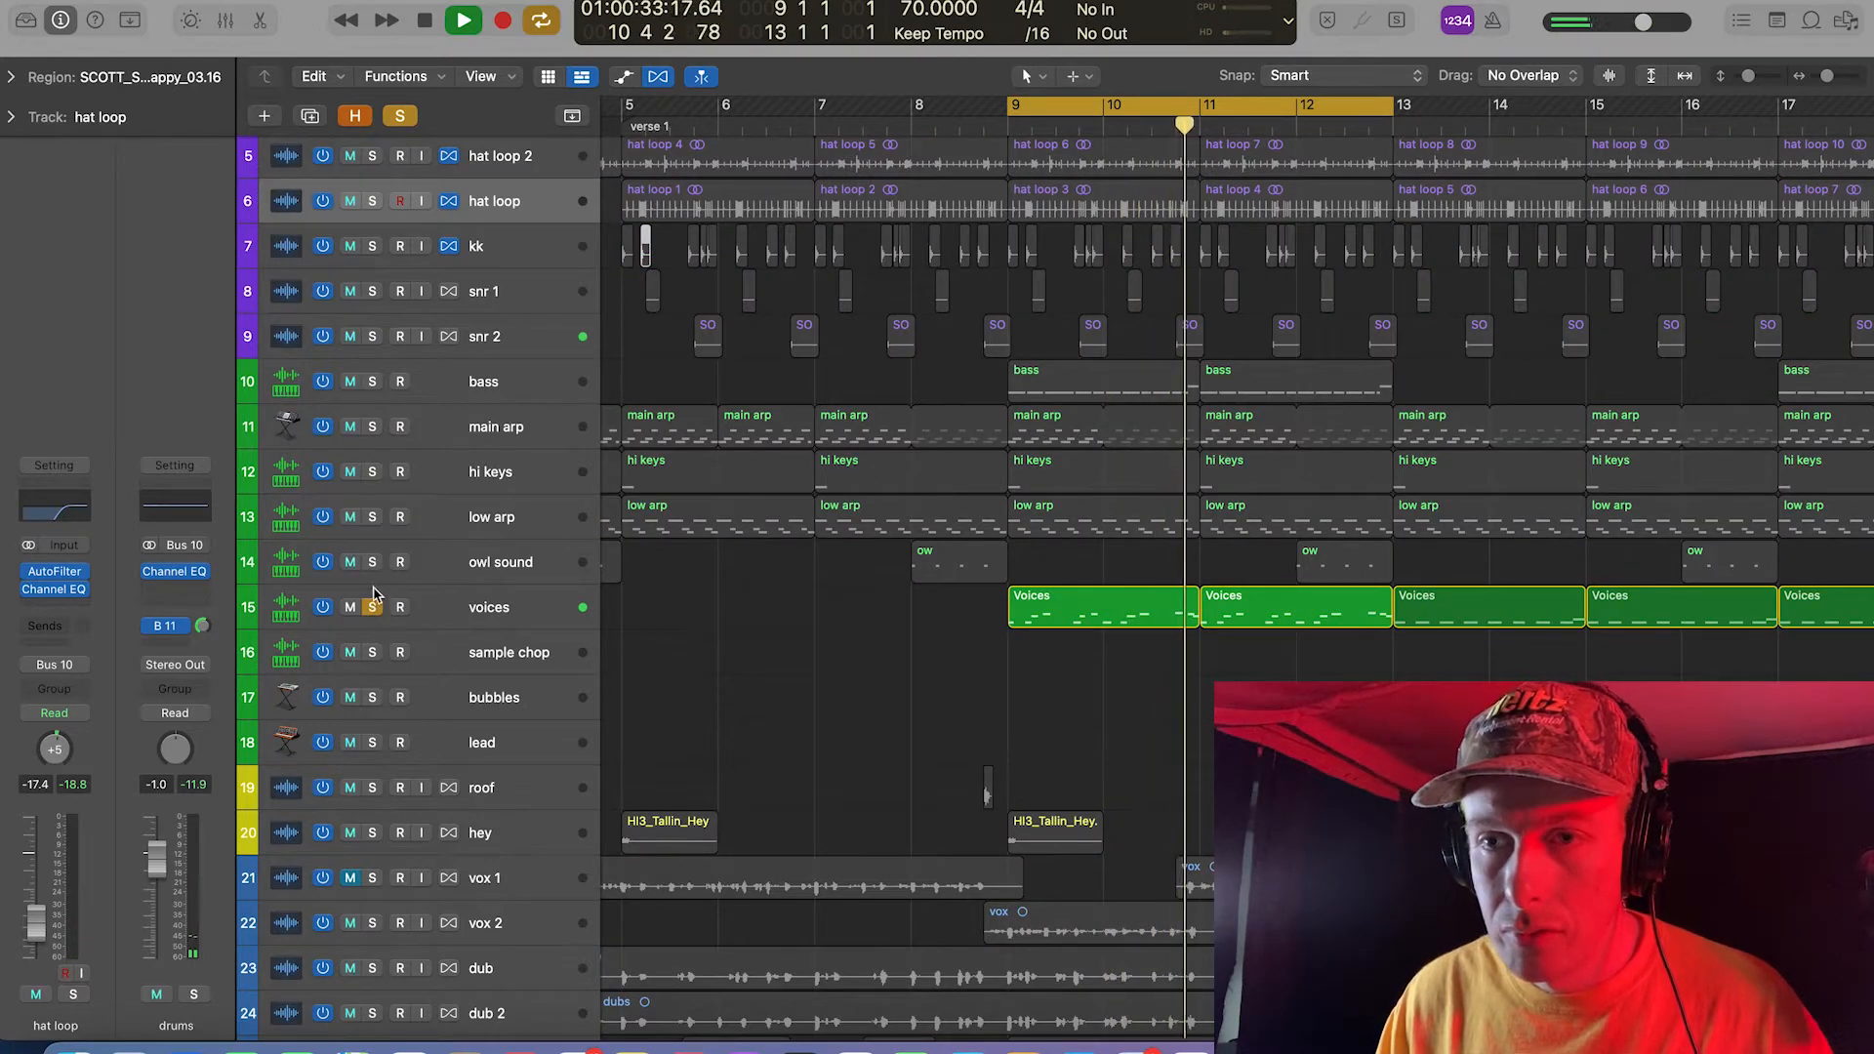
{"action": "left_click", "coordinate": [372, 607]}
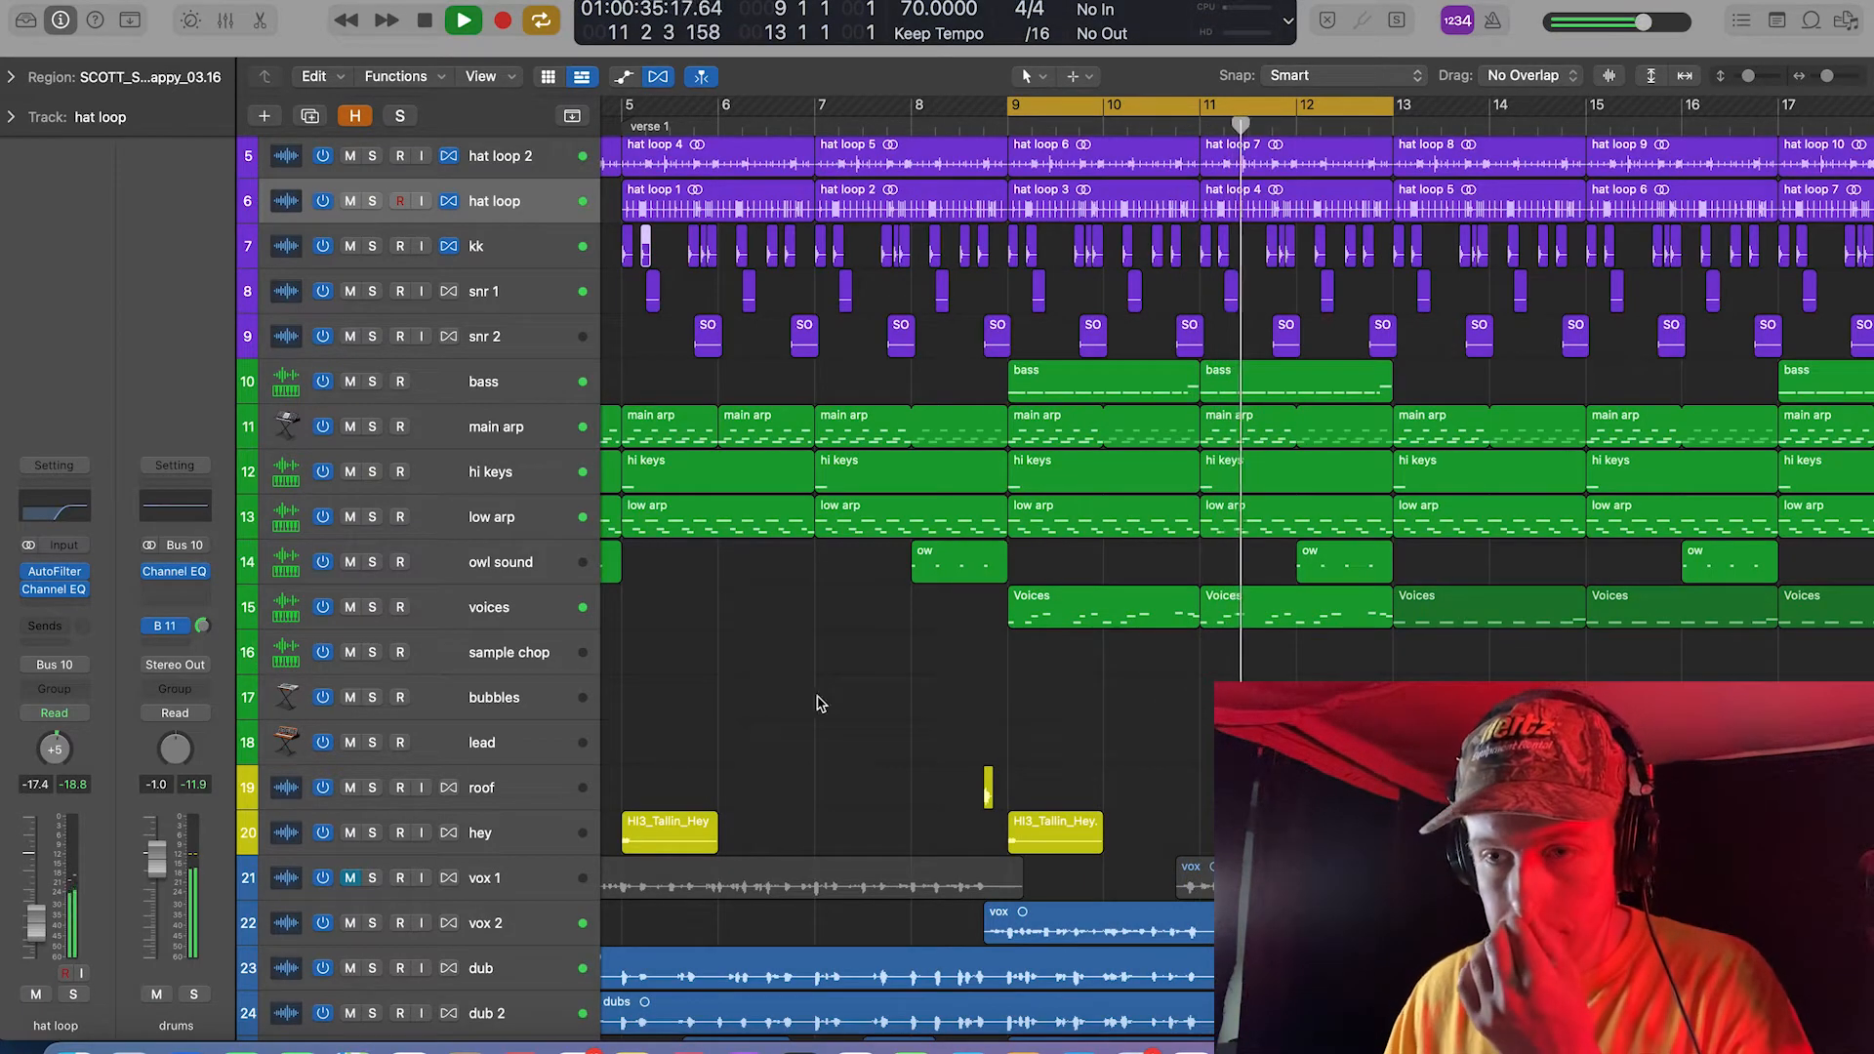
Step: Mute the vox 2, dub, dub 2 and adlib tracks while the cycle plays
{"action": "left_click_drag", "start_coordinate": [353, 927], "coordinate": [350, 1013]}
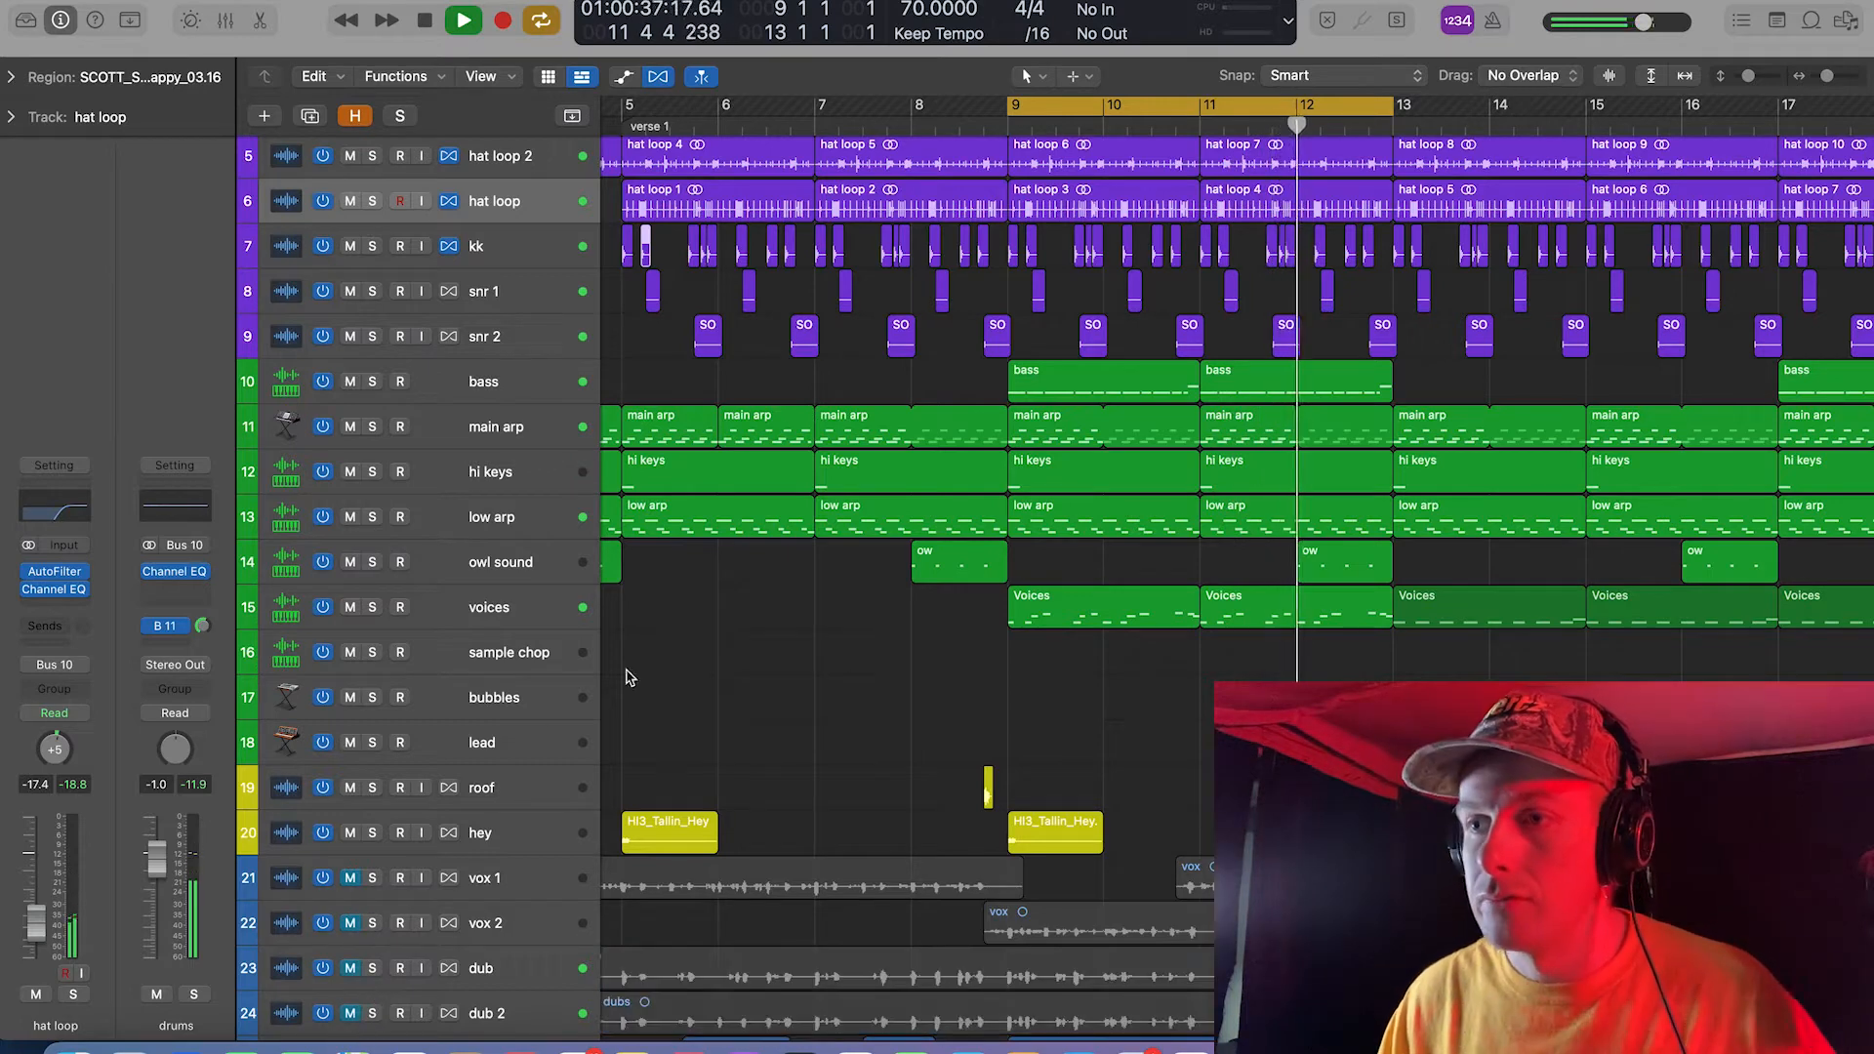
{"action": "scroll", "coordinate": [925, 710], "scroll_direction": "down", "scroll_amount": 1}
{"action": "scroll", "coordinate": [925, 710], "scroll_direction": "down", "scroll_amount": 3}
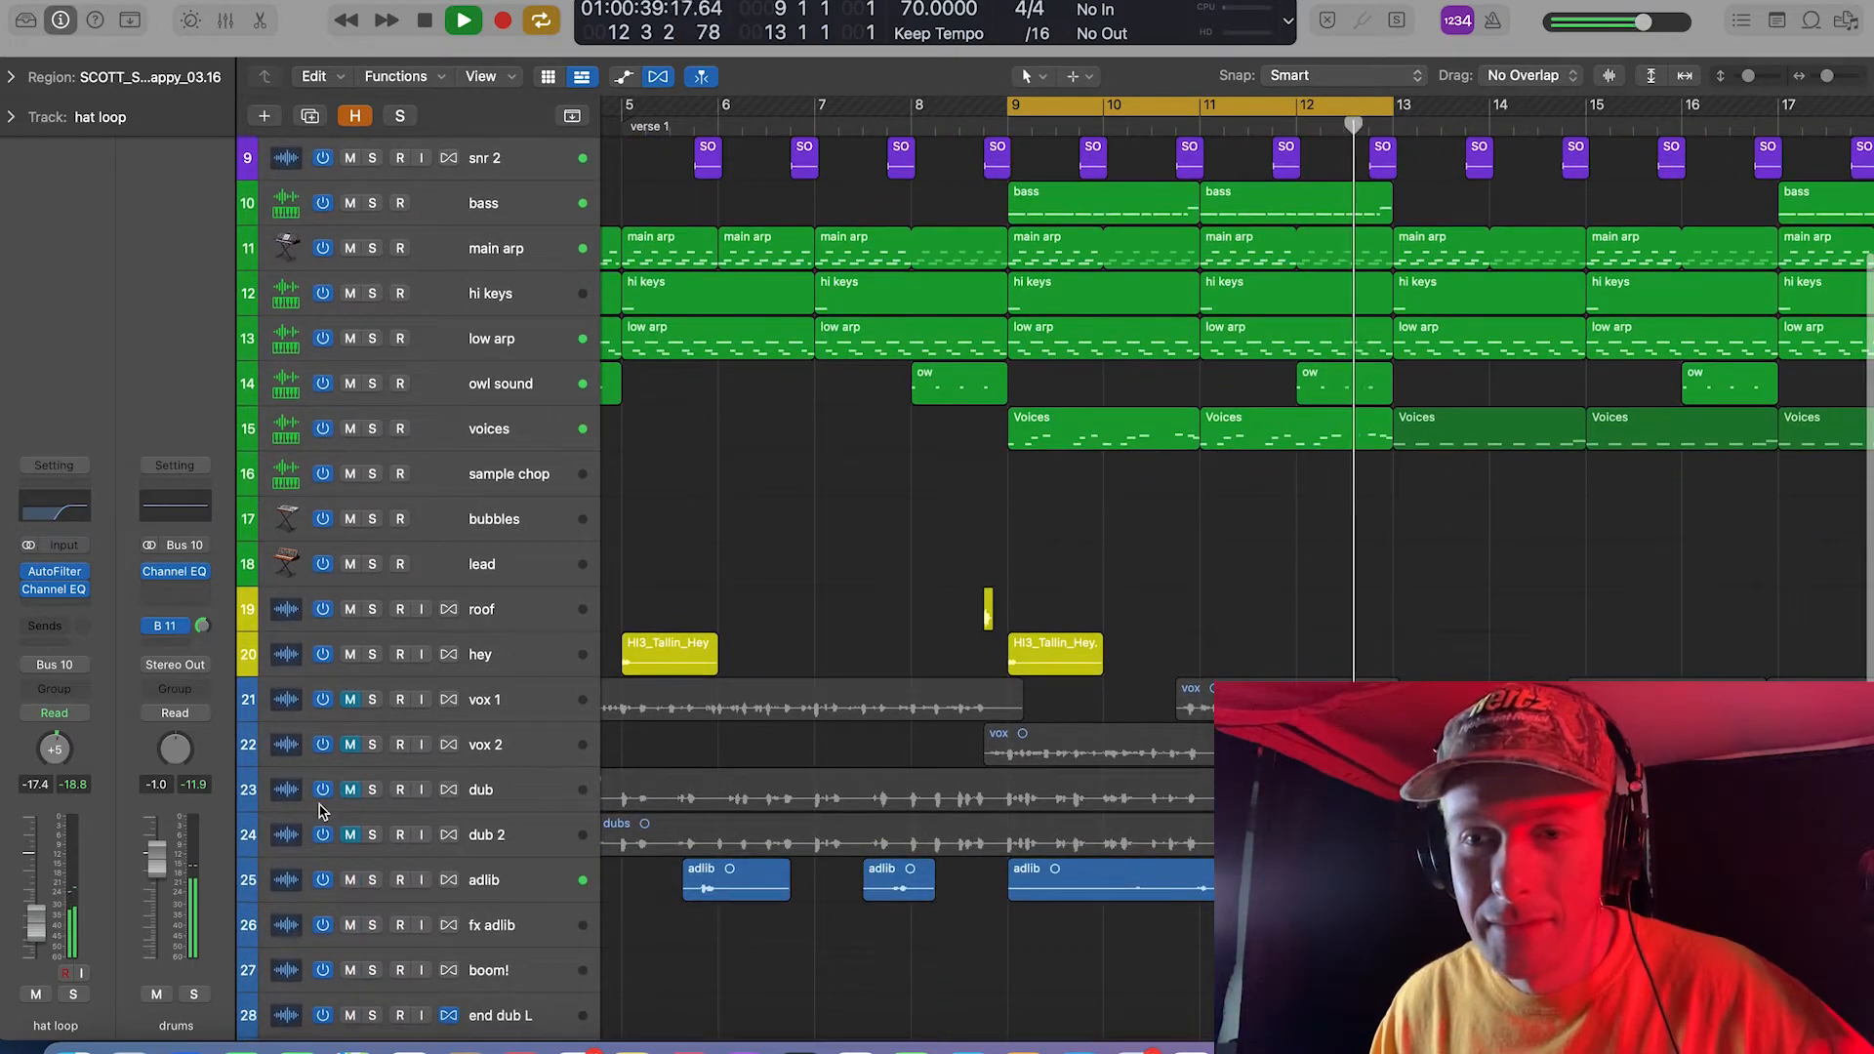
{"action": "left_click", "coordinate": [349, 880]}
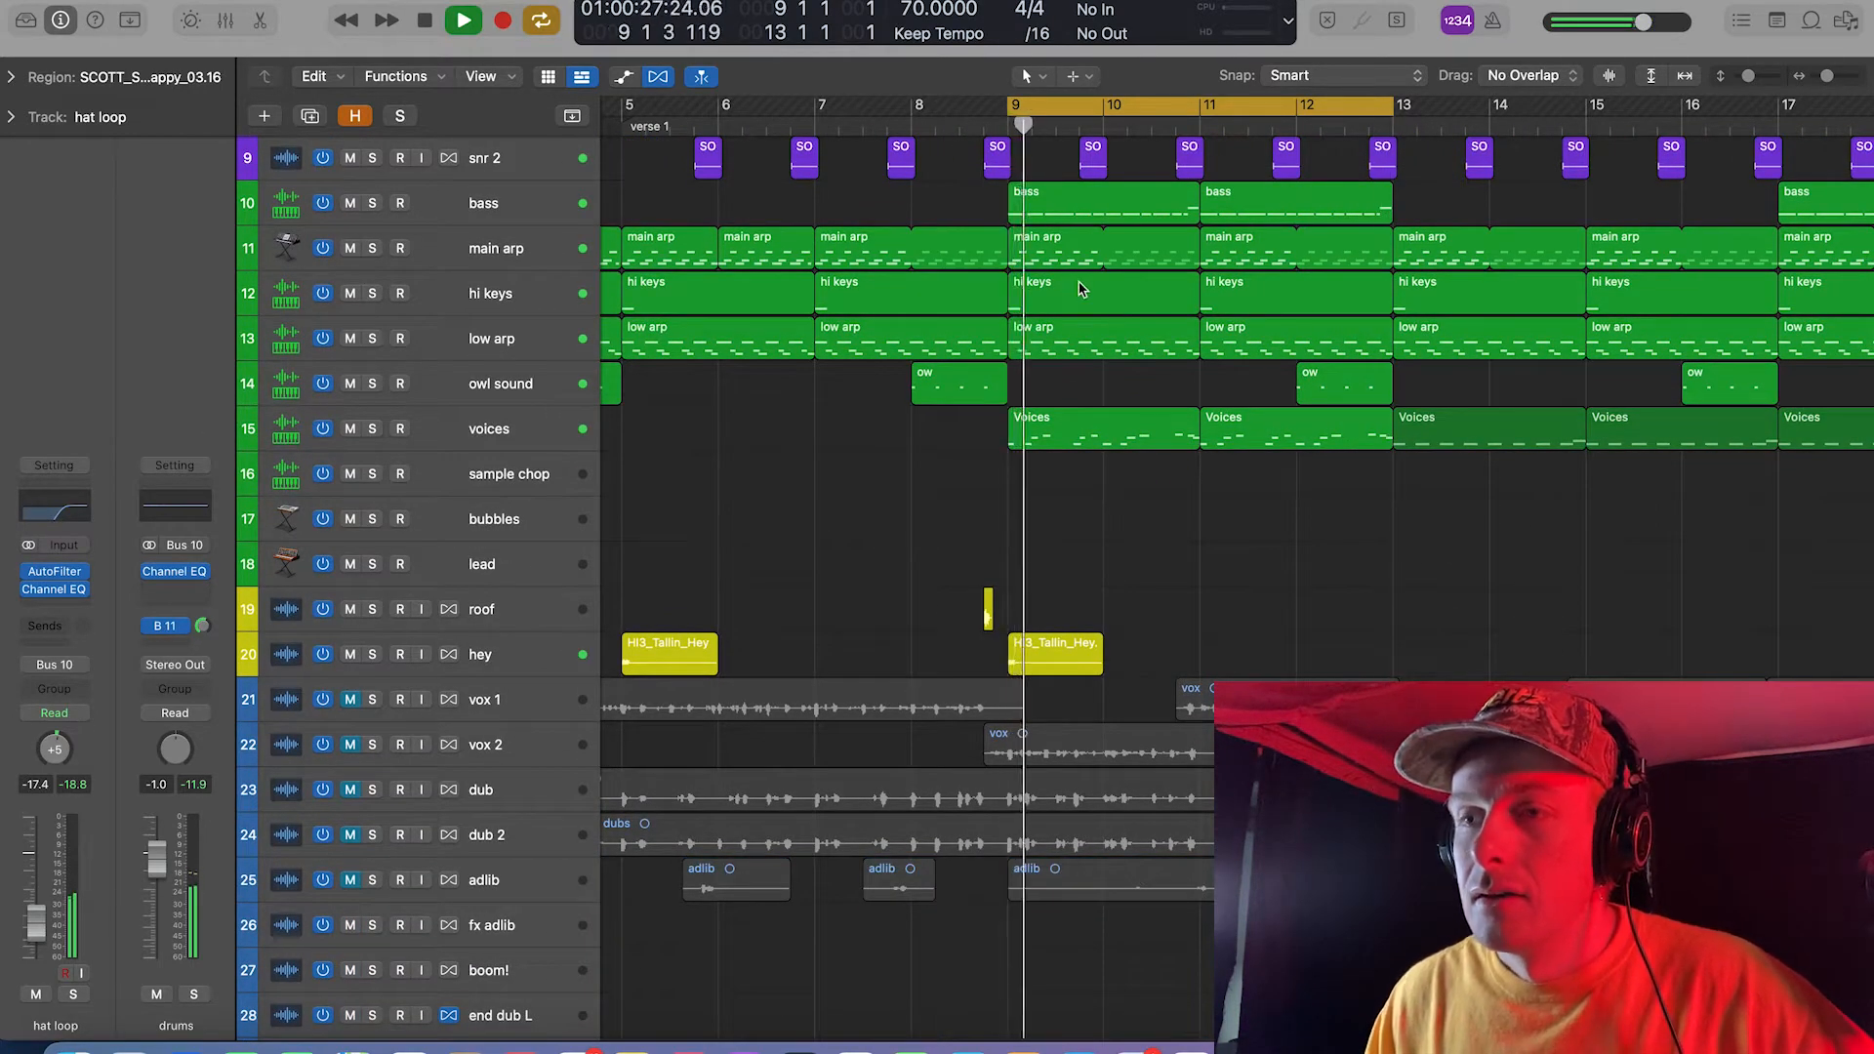
Step: Audition the bass track alone during the bar 9 cycle, and unsolo it to return to the full beat
{"action": "scroll", "coordinate": [1079, 282], "scroll_direction": "up", "scroll_amount": 3}
{"action": "scroll", "coordinate": [1078, 282], "scroll_direction": "up", "scroll_amount": 1}
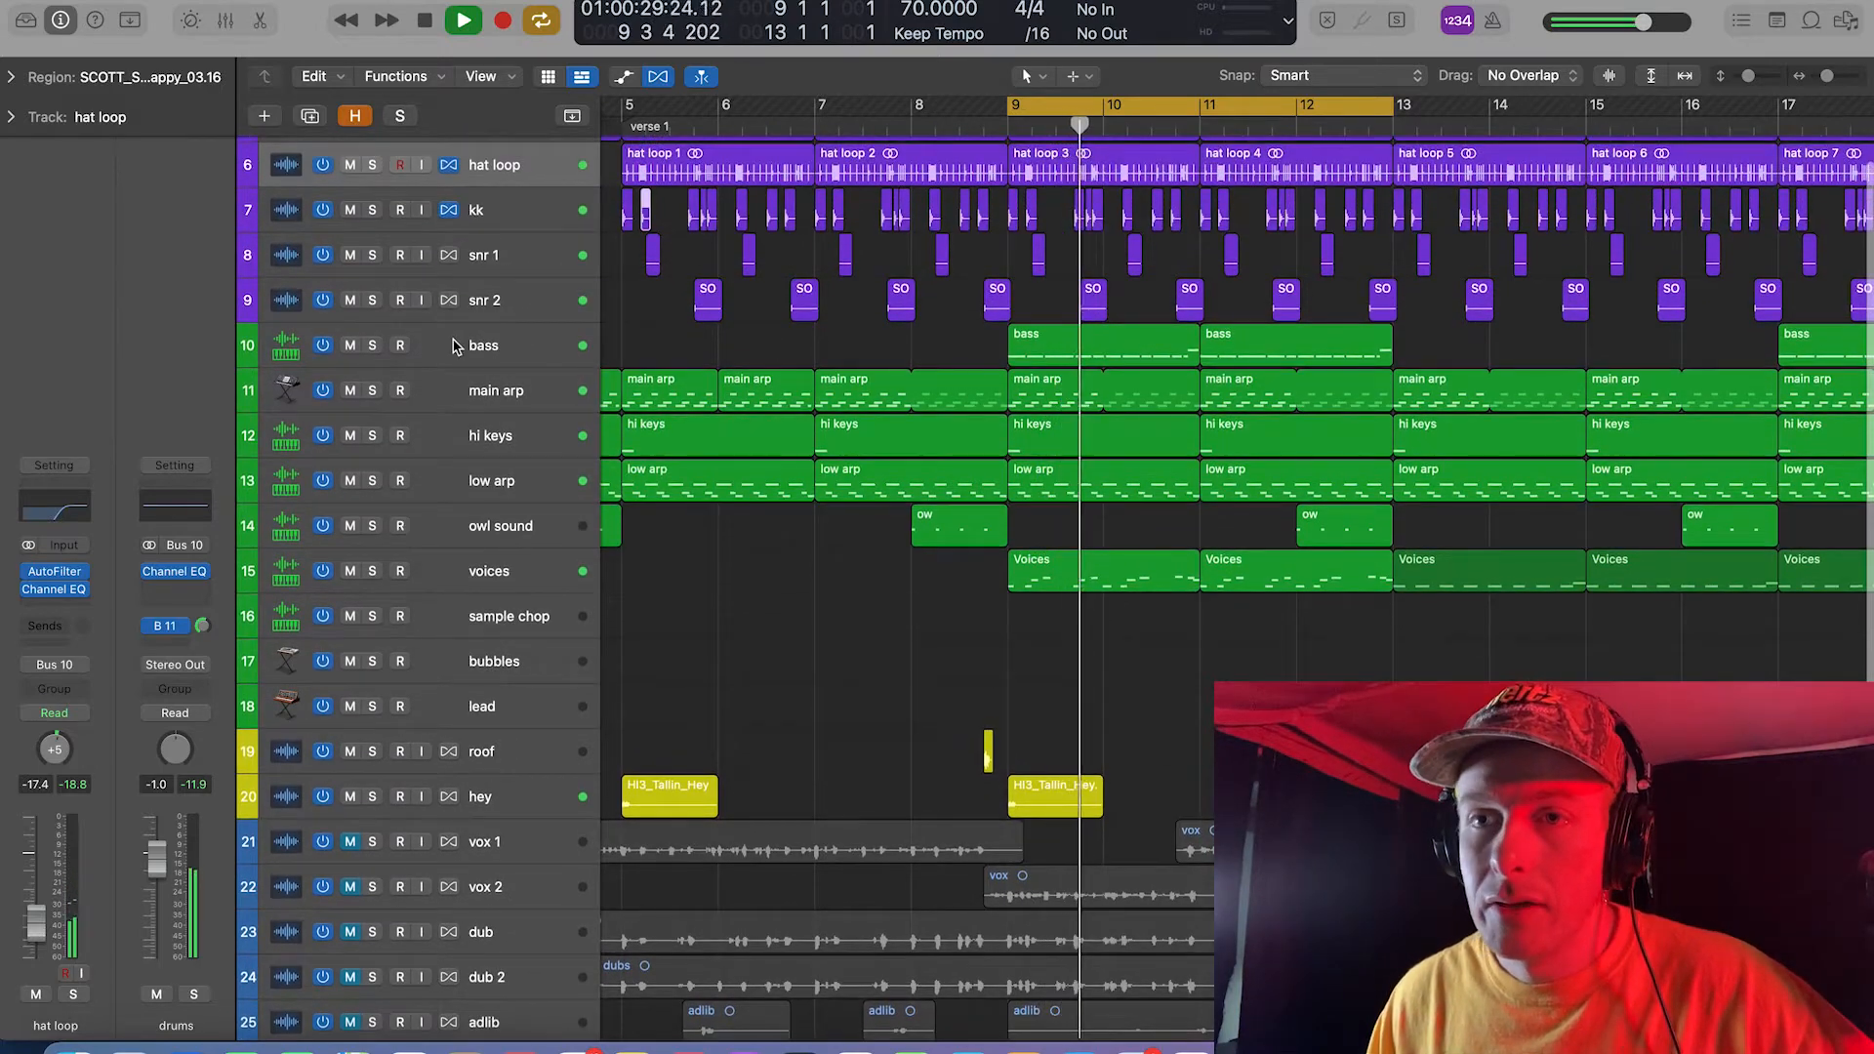
{"action": "left_click", "coordinate": [372, 346]}
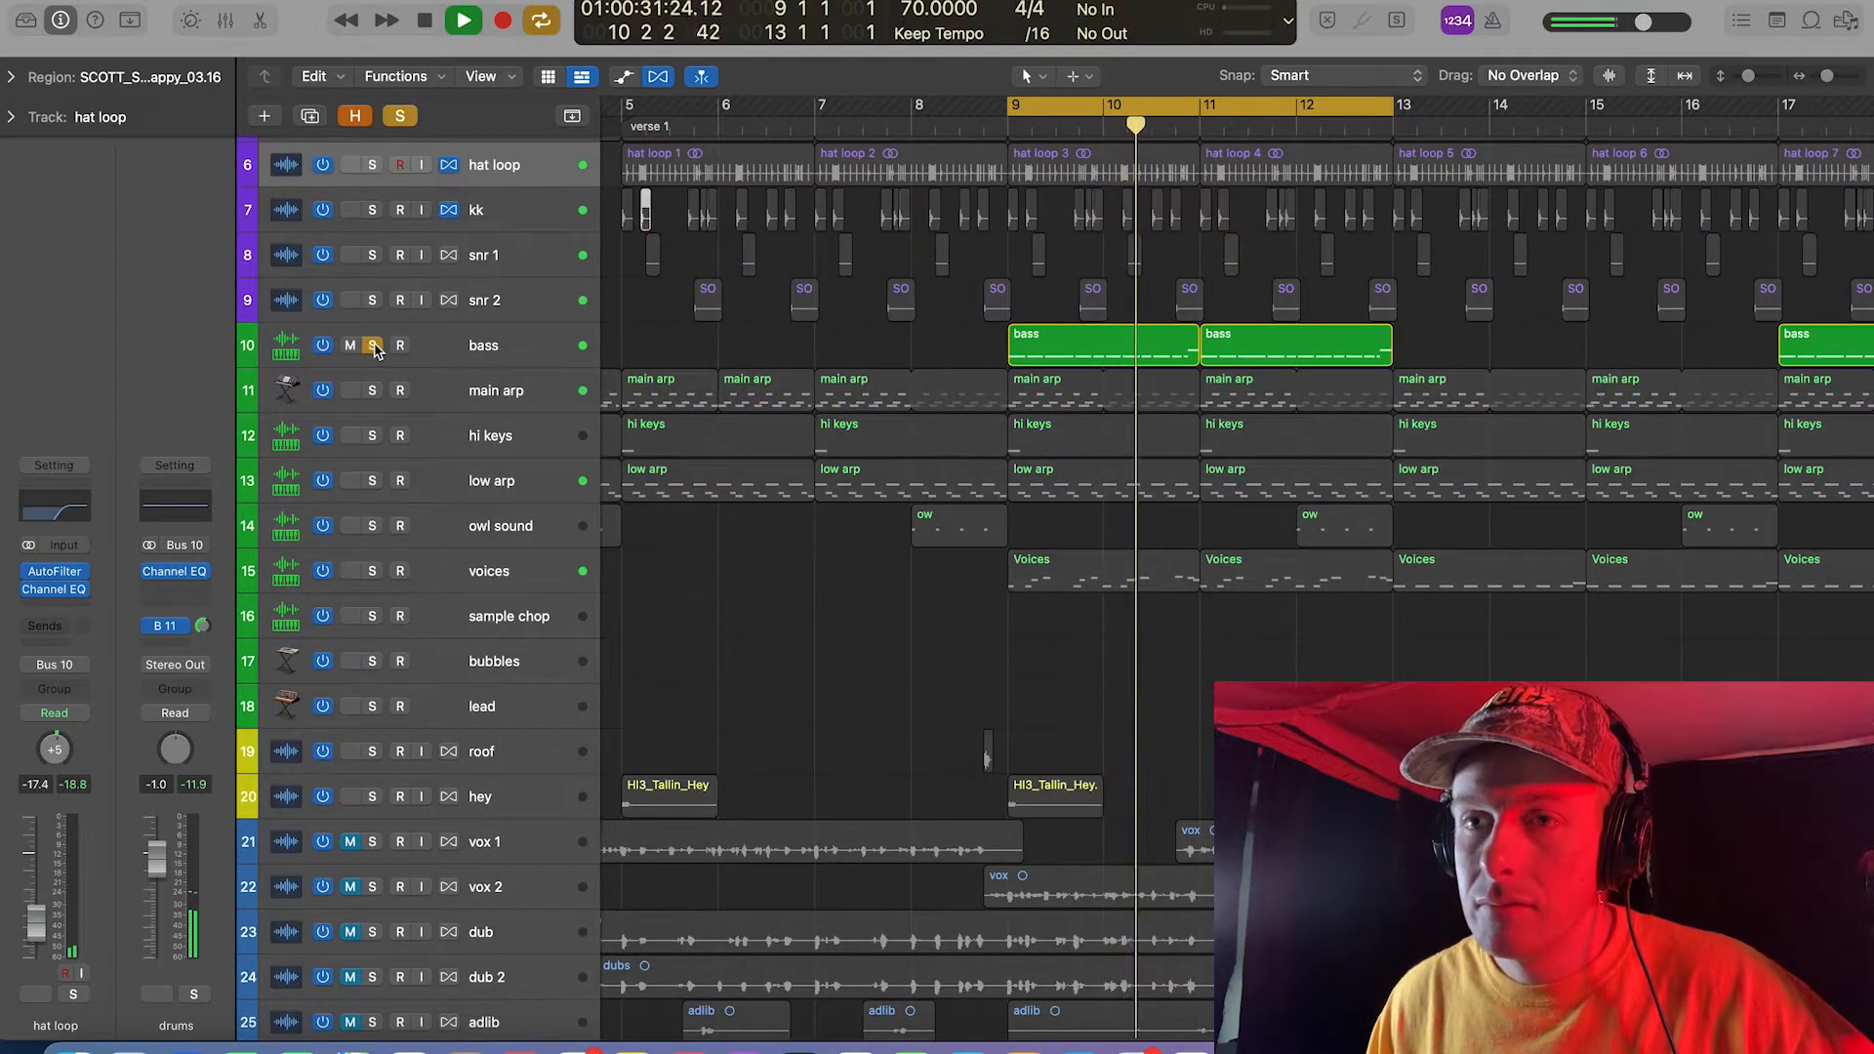
{"action": "left_click", "coordinate": [372, 346]}
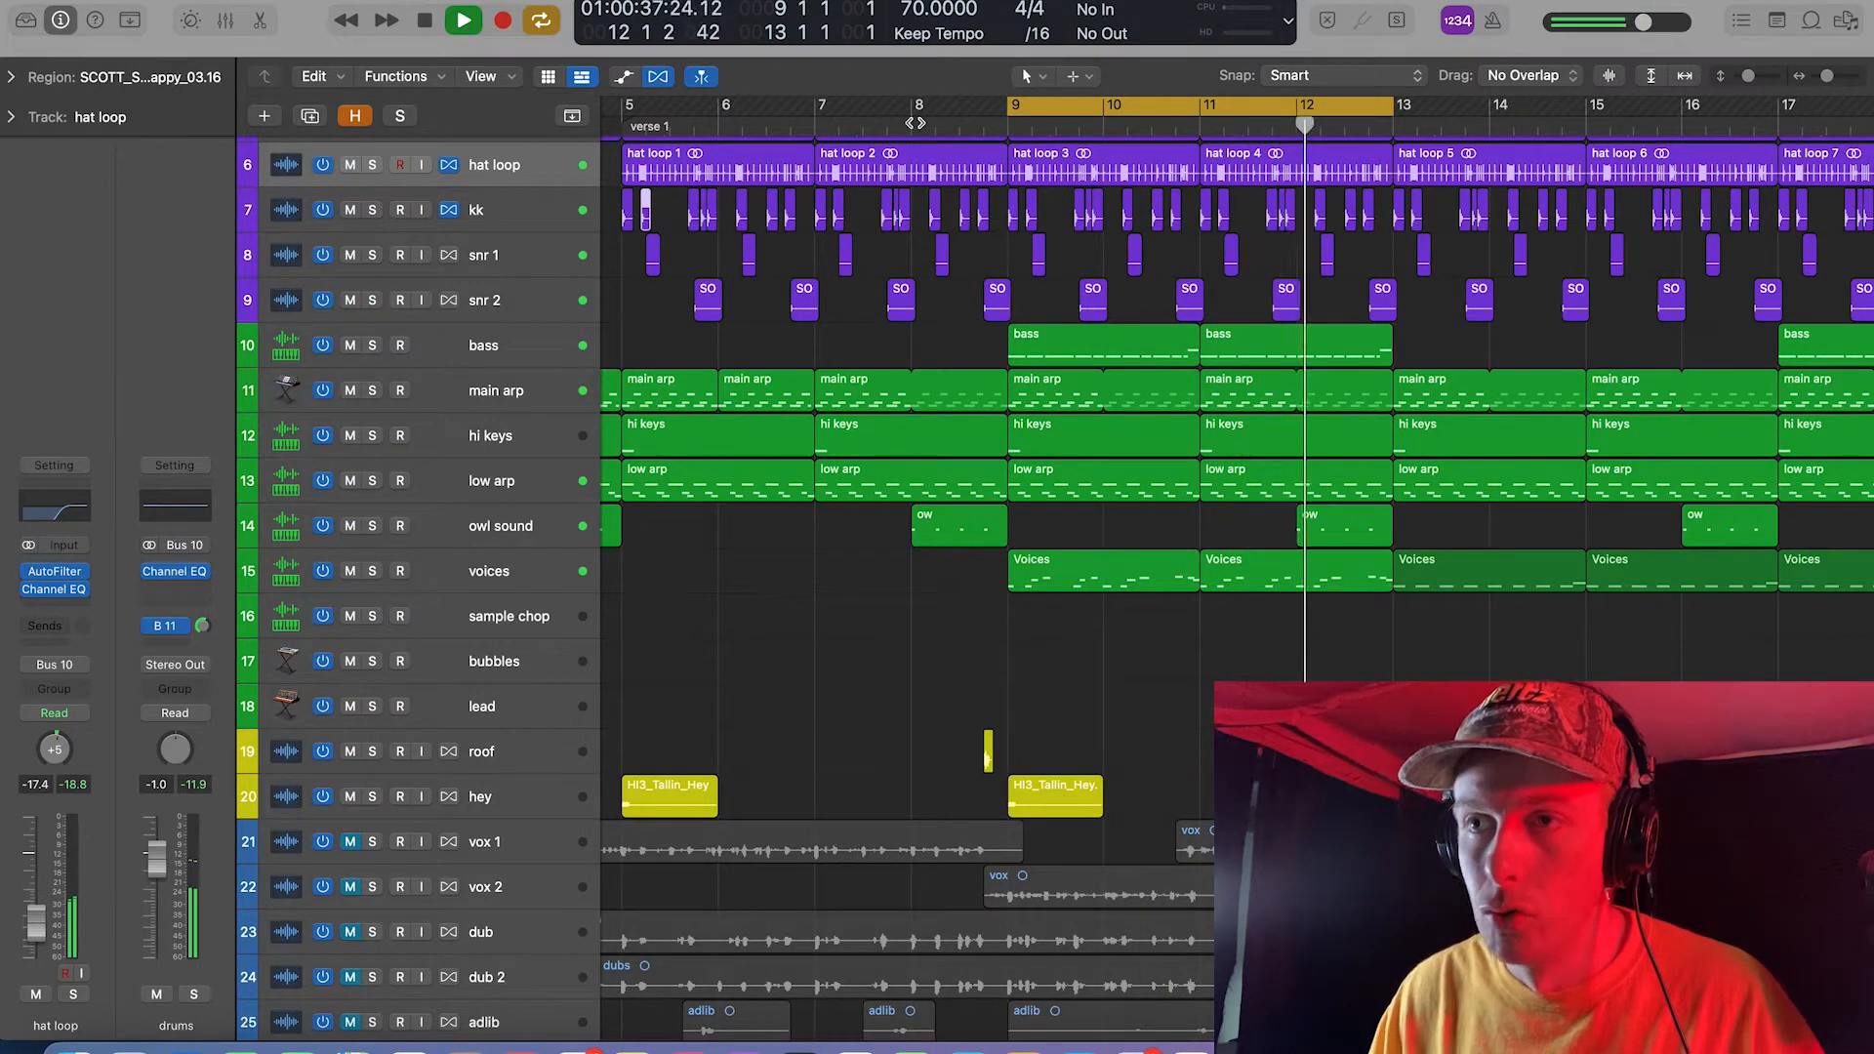
Step: Play the full beat without vocals from around bar 8 into the bar 9 cycle, and stop at bar 12
{"action": "left_click", "coordinate": [908, 125]}
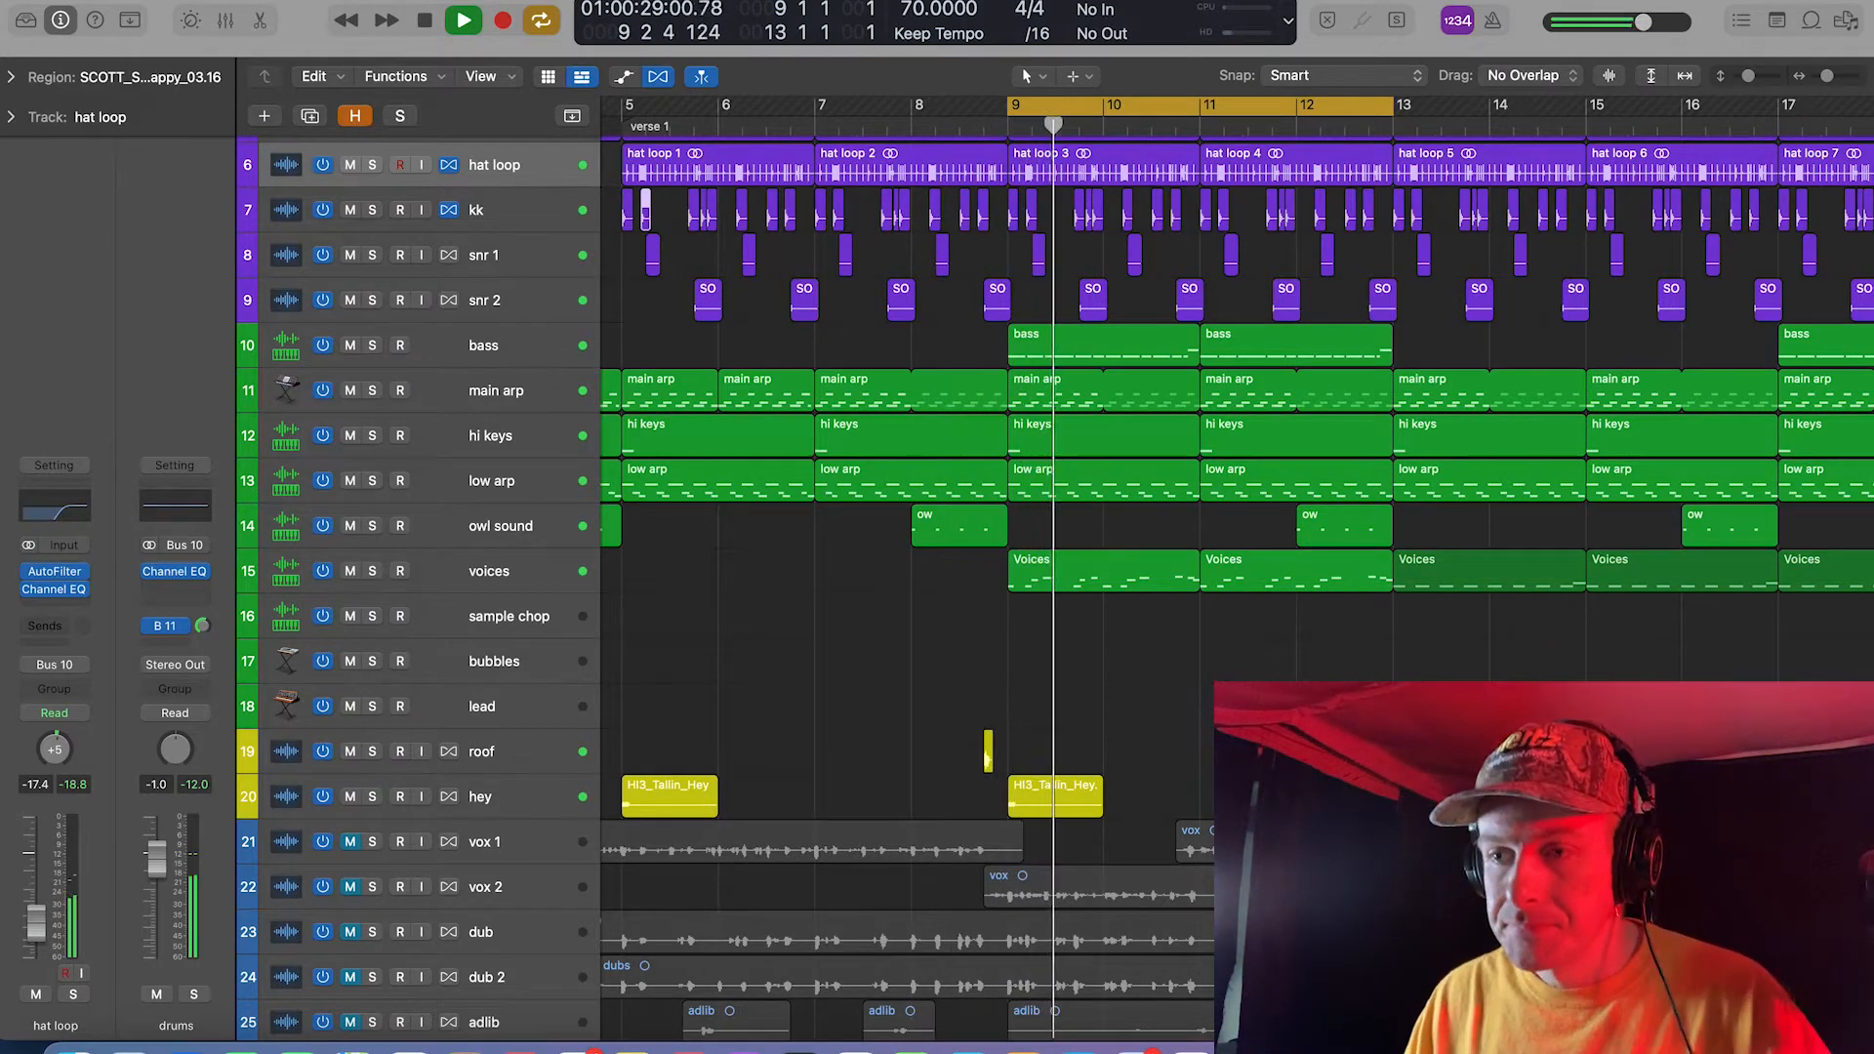
{"action": "scroll", "coordinate": [1199, 711], "scroll_direction": "down", "scroll_amount": 6}
{"action": "scroll", "coordinate": [764, 776], "scroll_direction": "up", "scroll_amount": 7}
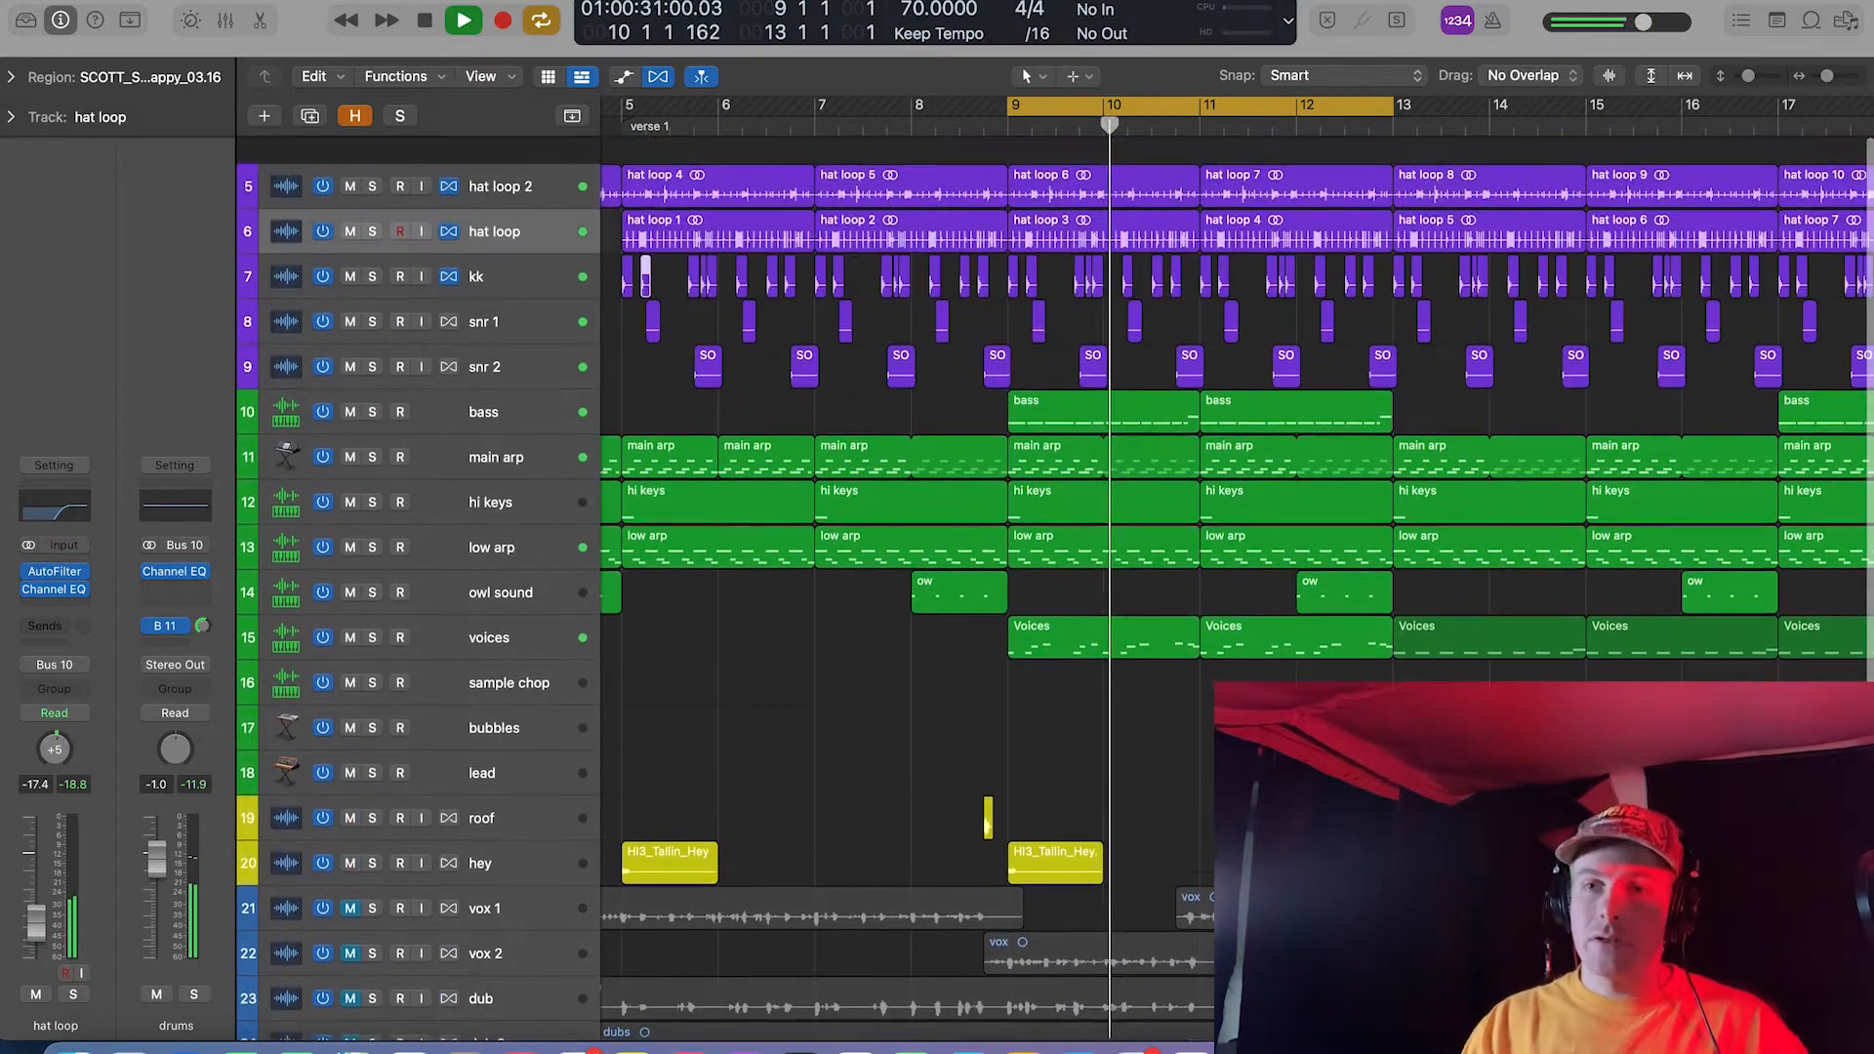
{"action": "scroll", "coordinate": [764, 776], "scroll_direction": "down", "scroll_amount": 3}
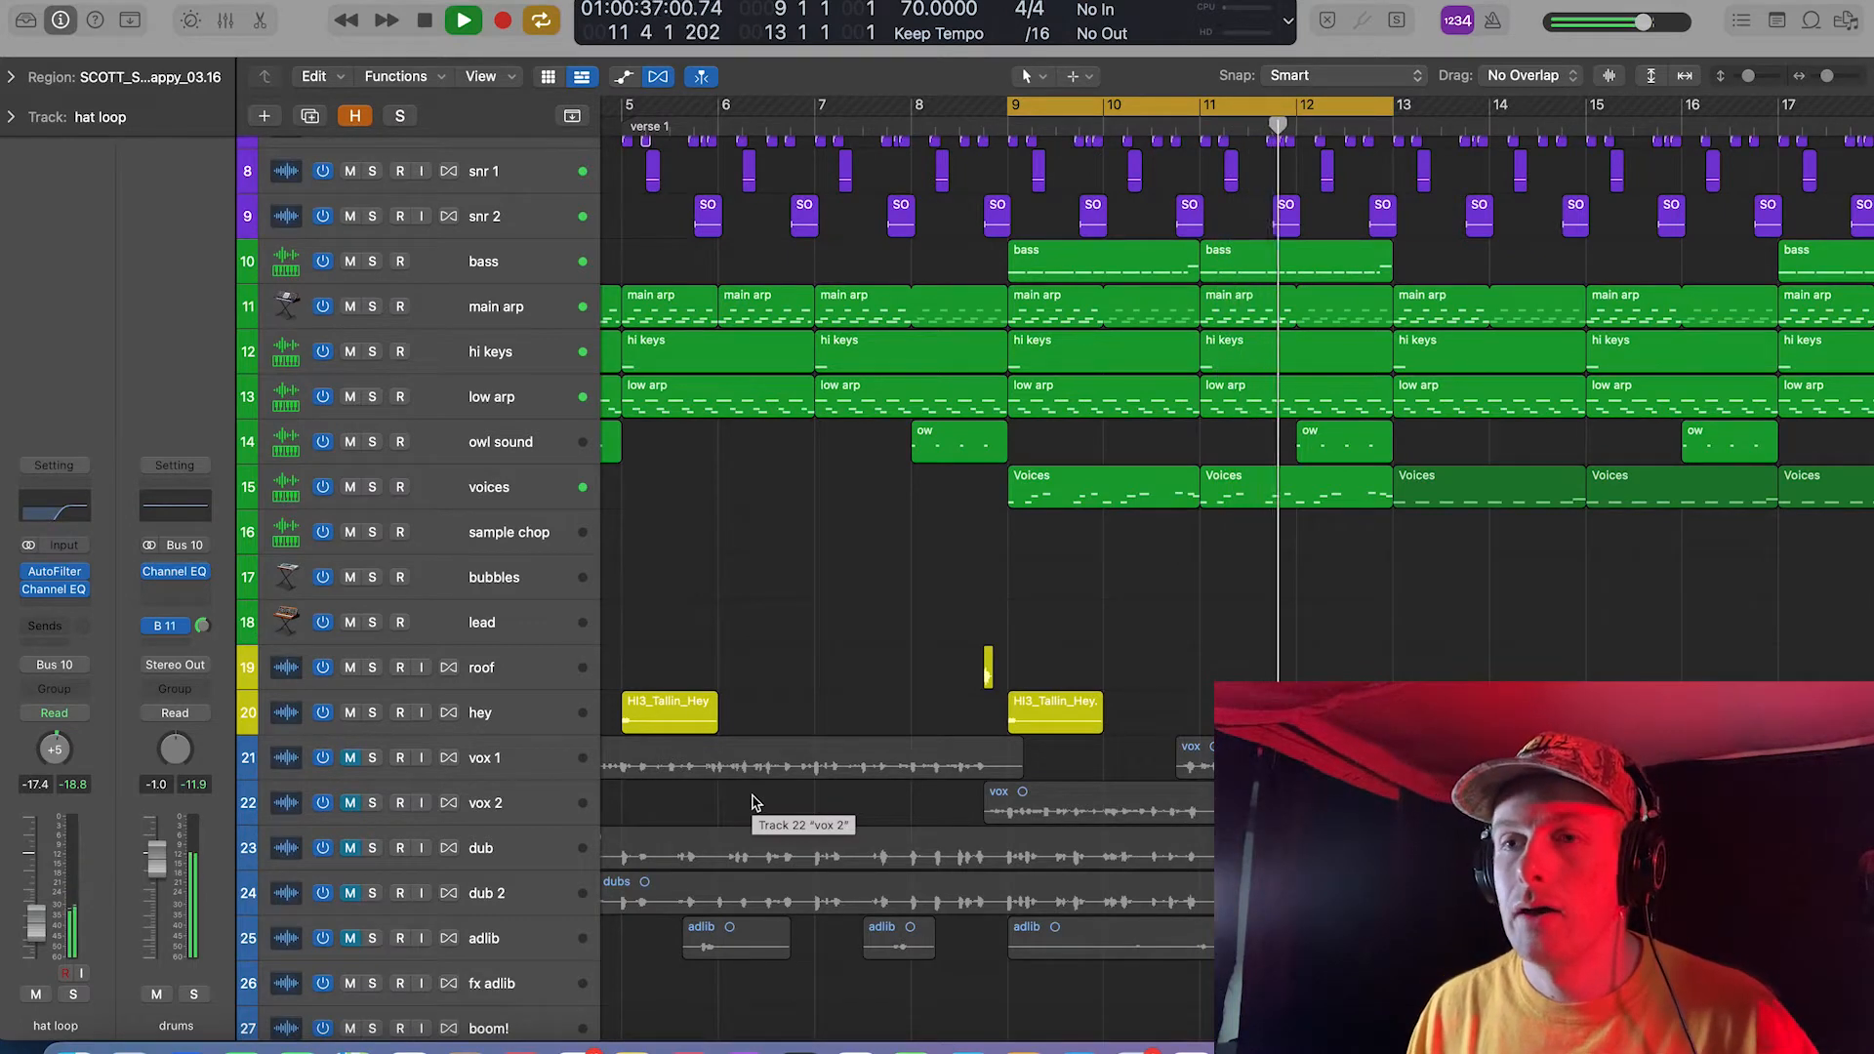
{"action": "key", "text": "space"}
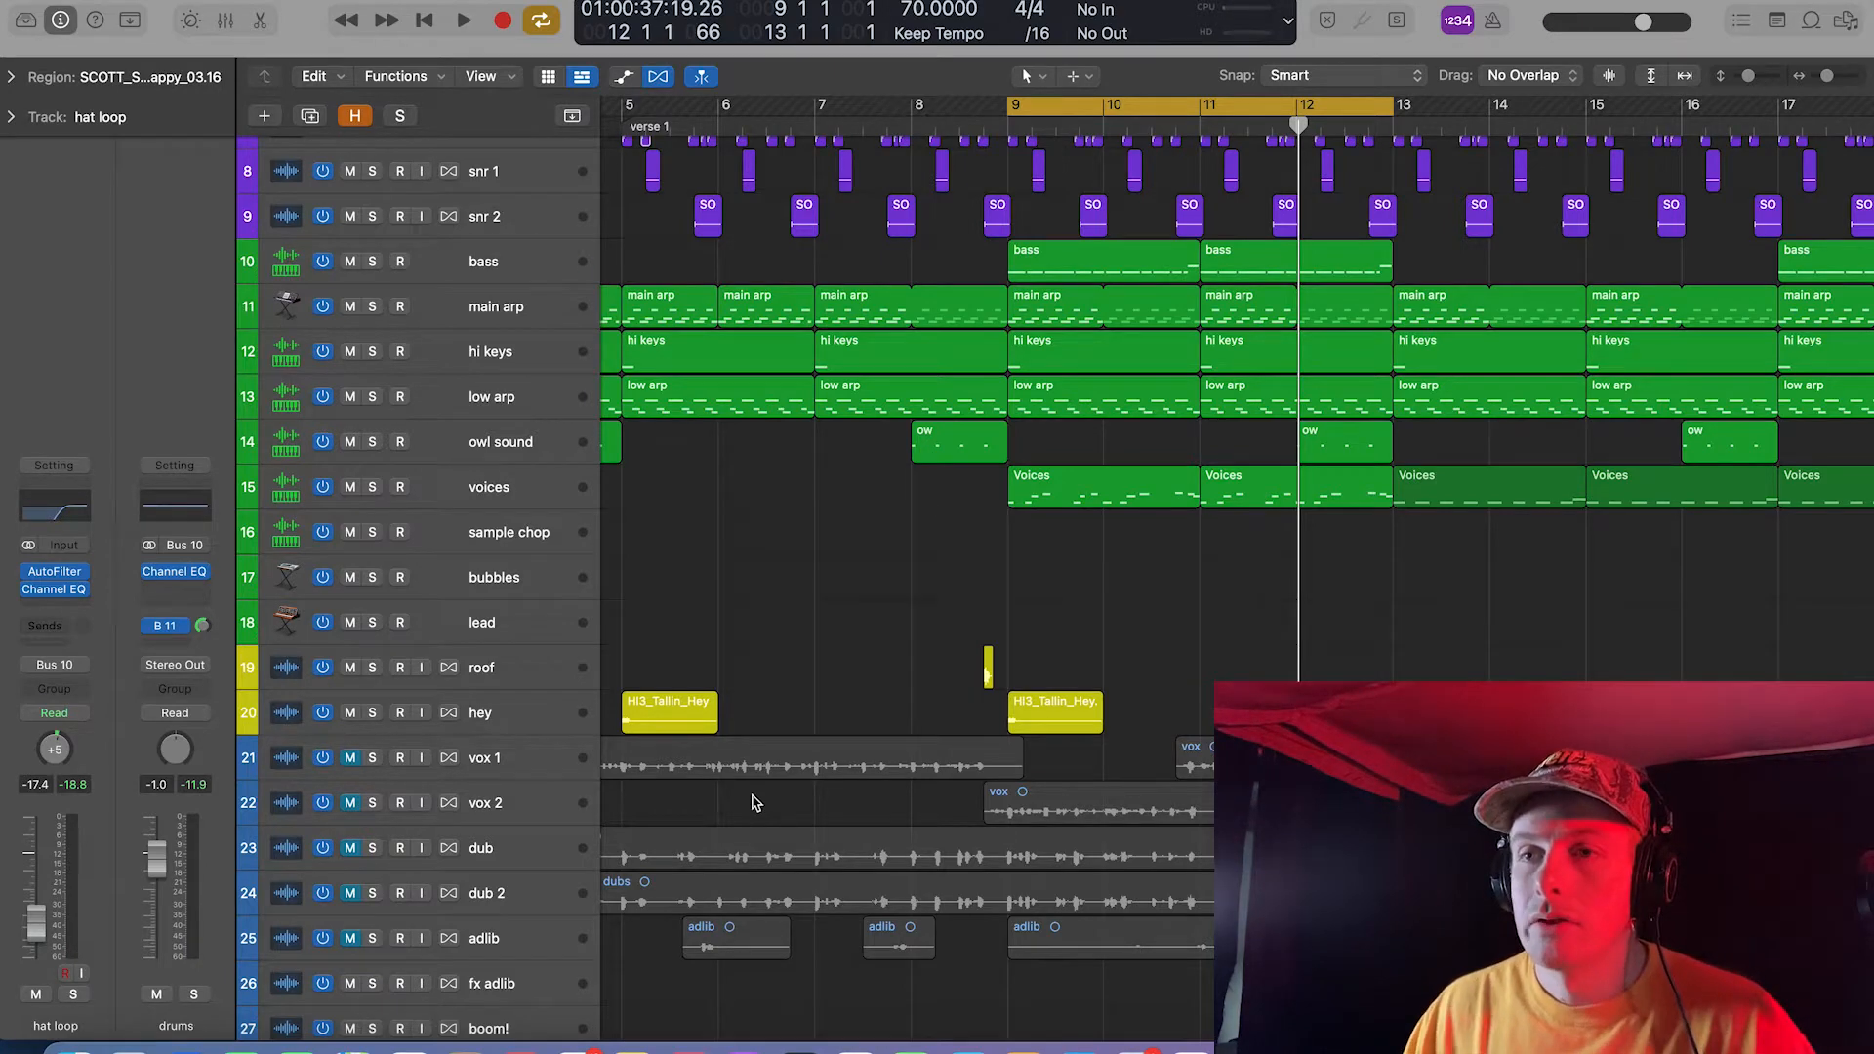
Step: Select the bass track and unmute the vox 1, vox 2, dub, dub 2 and adlib tracks
{"action": "scroll", "coordinate": [749, 722], "scroll_direction": "right", "scroll_amount": 3}
{"action": "scroll", "coordinate": [777, 665], "scroll_direction": "down", "scroll_amount": 3}
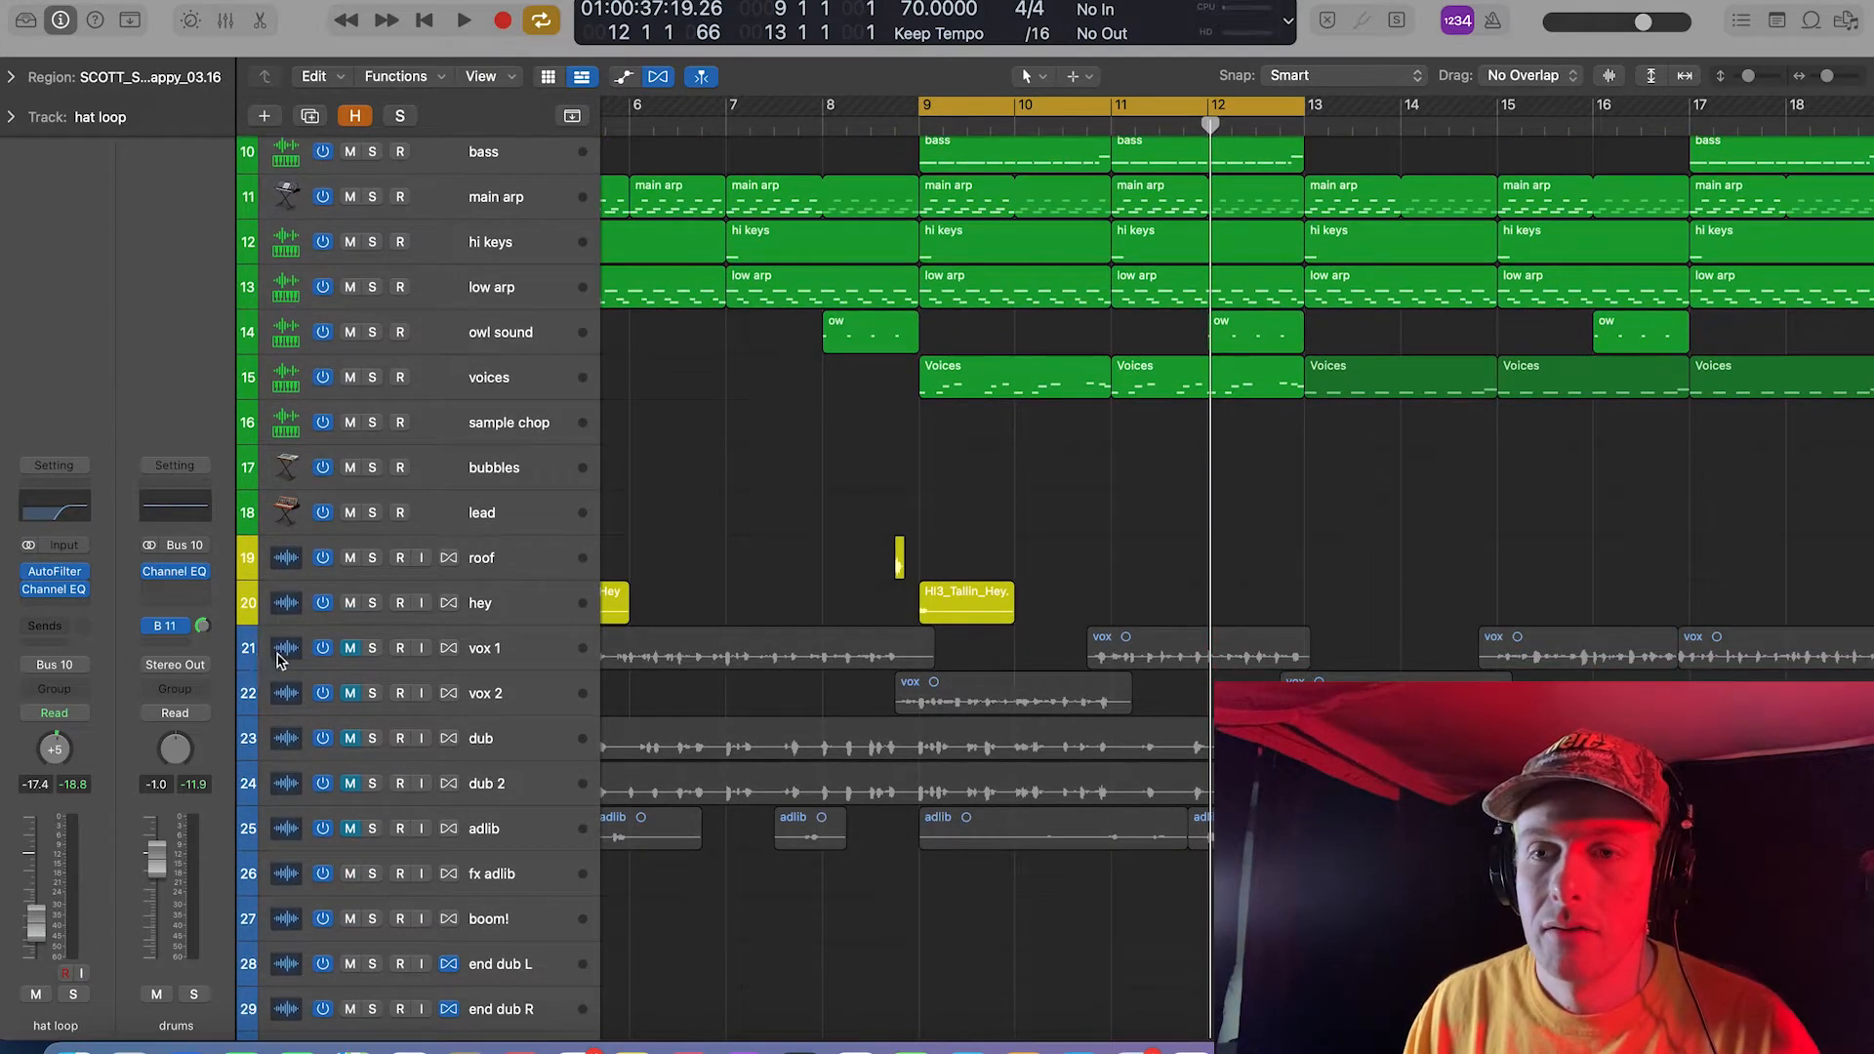
{"action": "scroll", "coordinate": [664, 644], "scroll_direction": "up", "scroll_amount": 3}
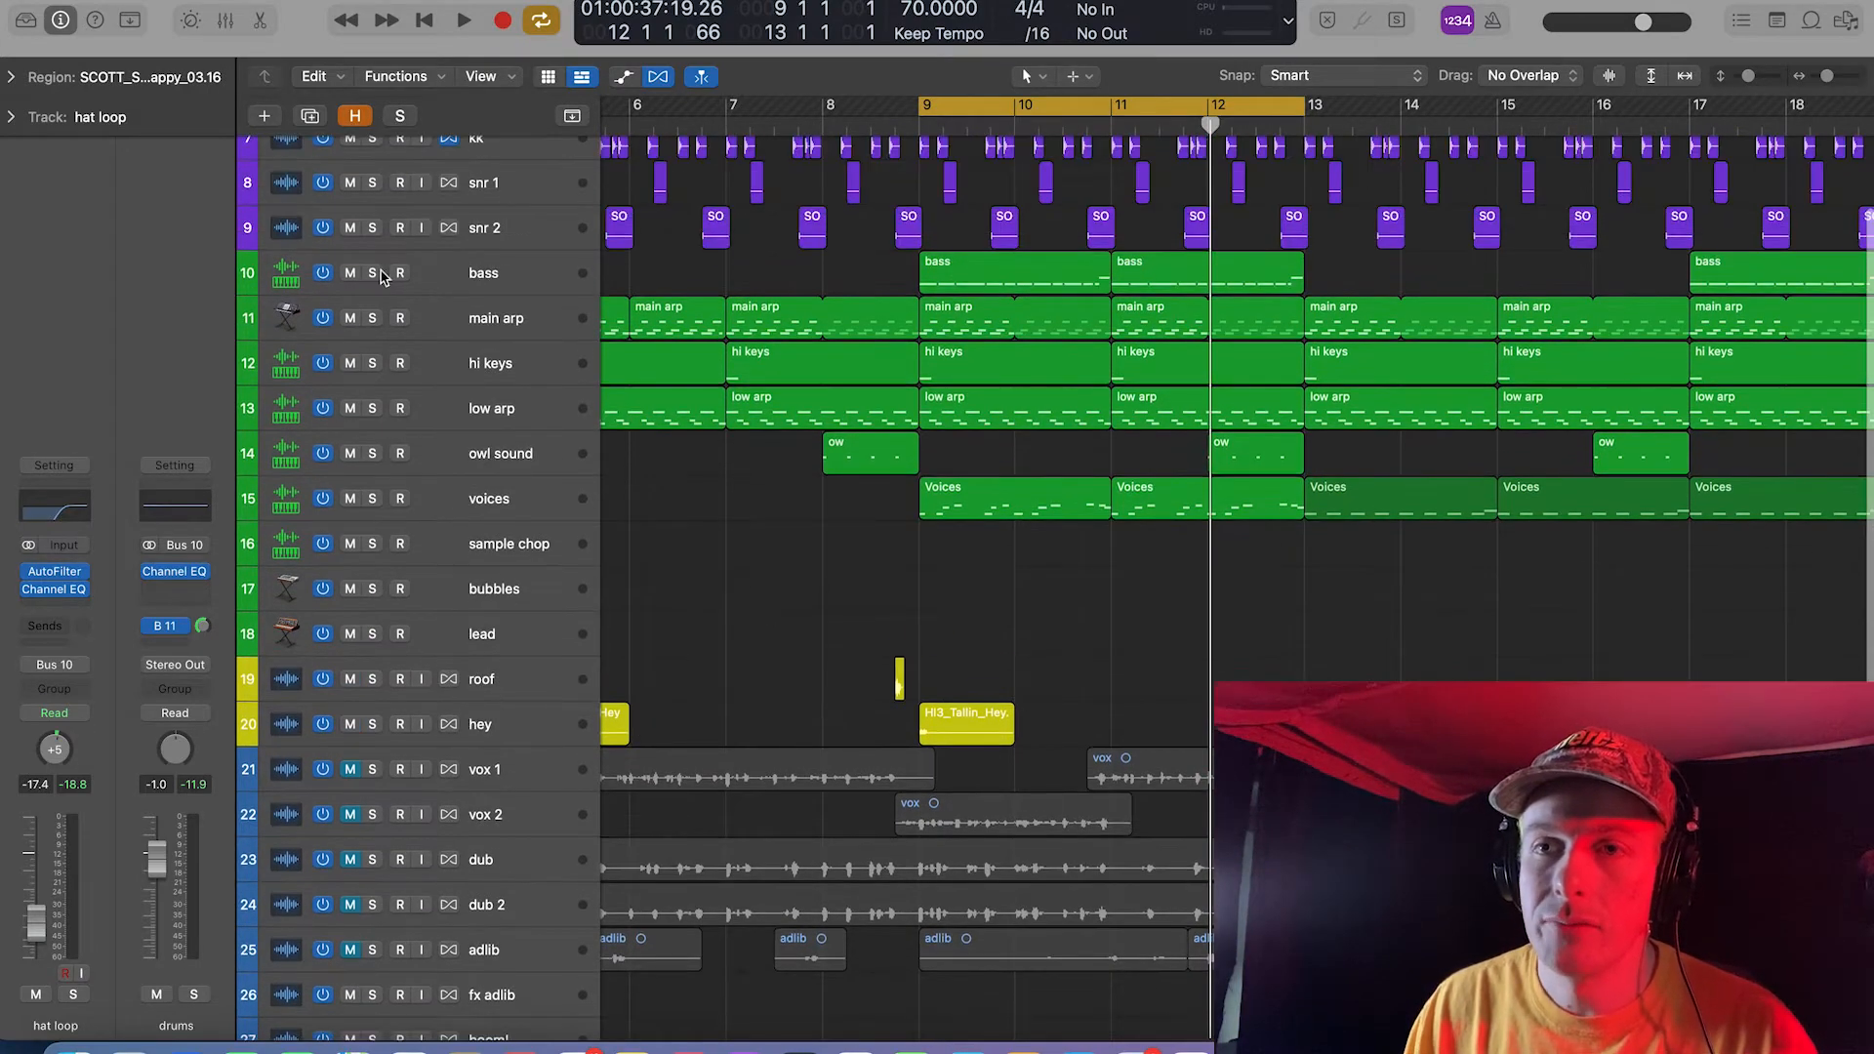
{"action": "left_click", "coordinate": [479, 275]}
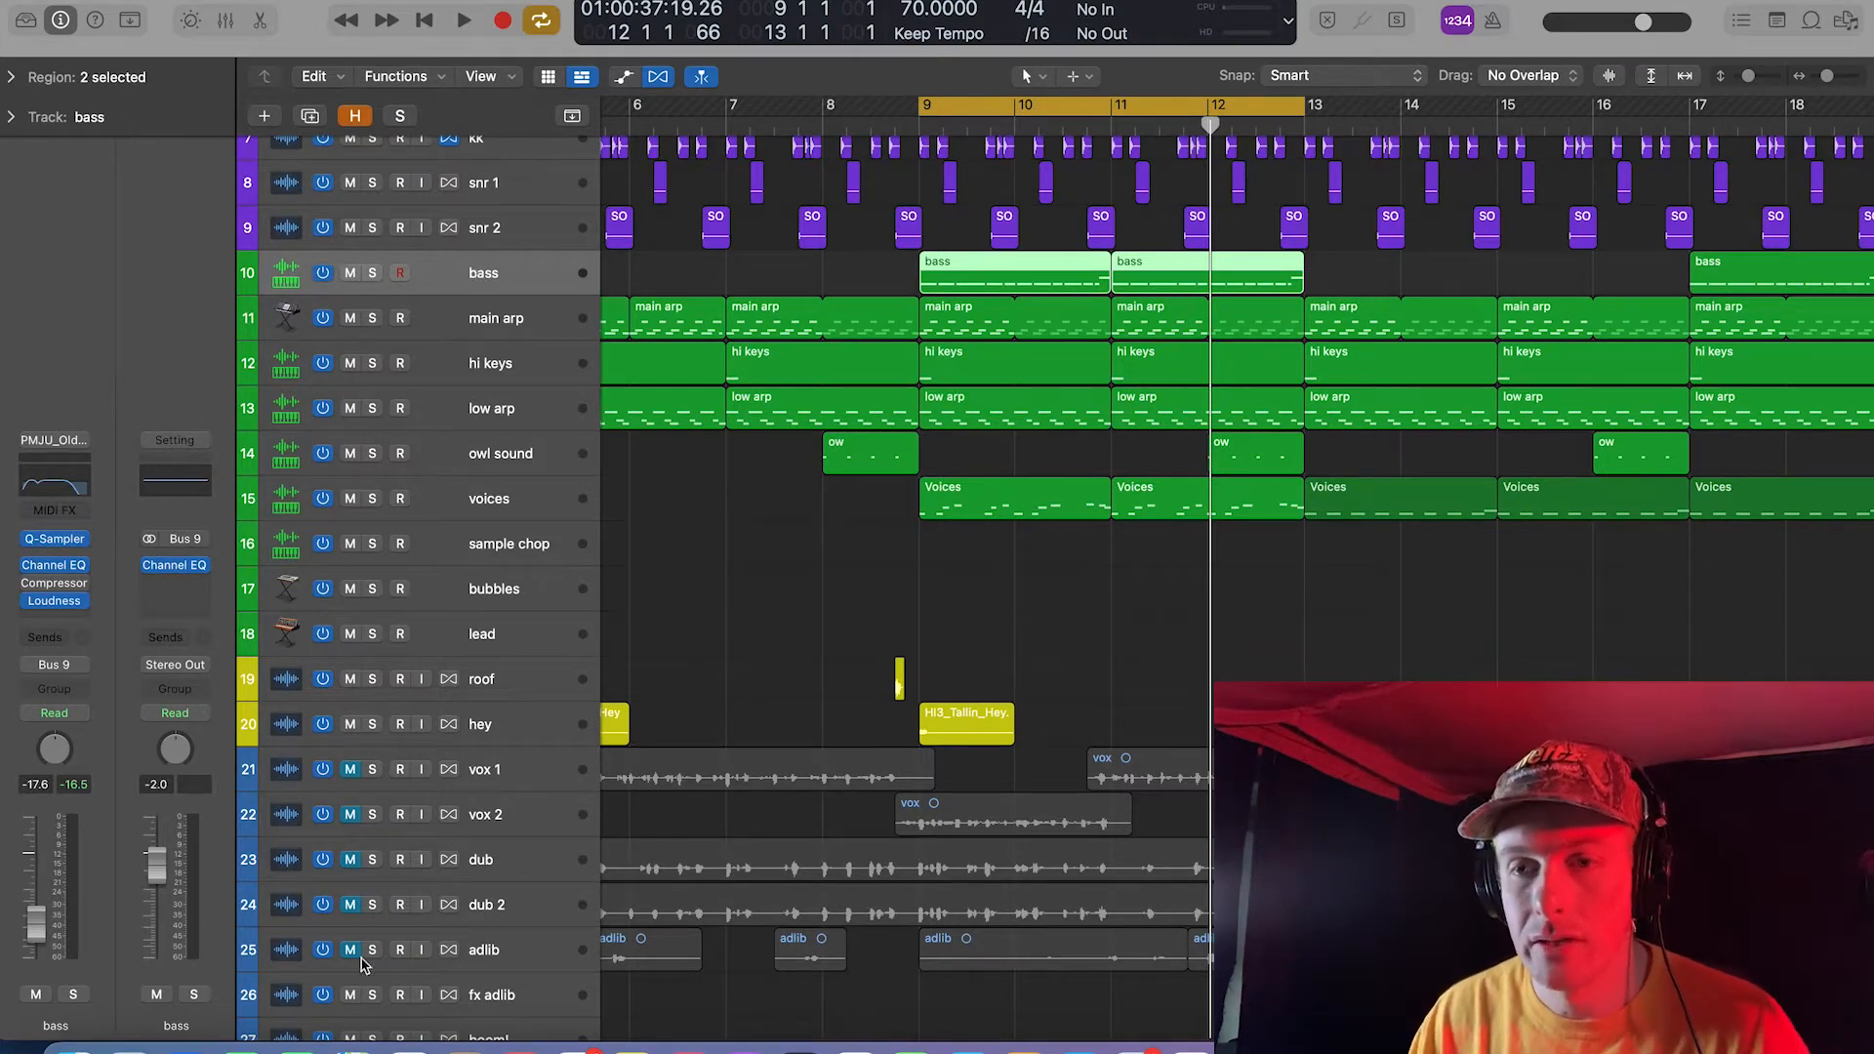
{"action": "left_click_drag", "start_coordinate": [350, 771], "coordinate": [351, 951]}
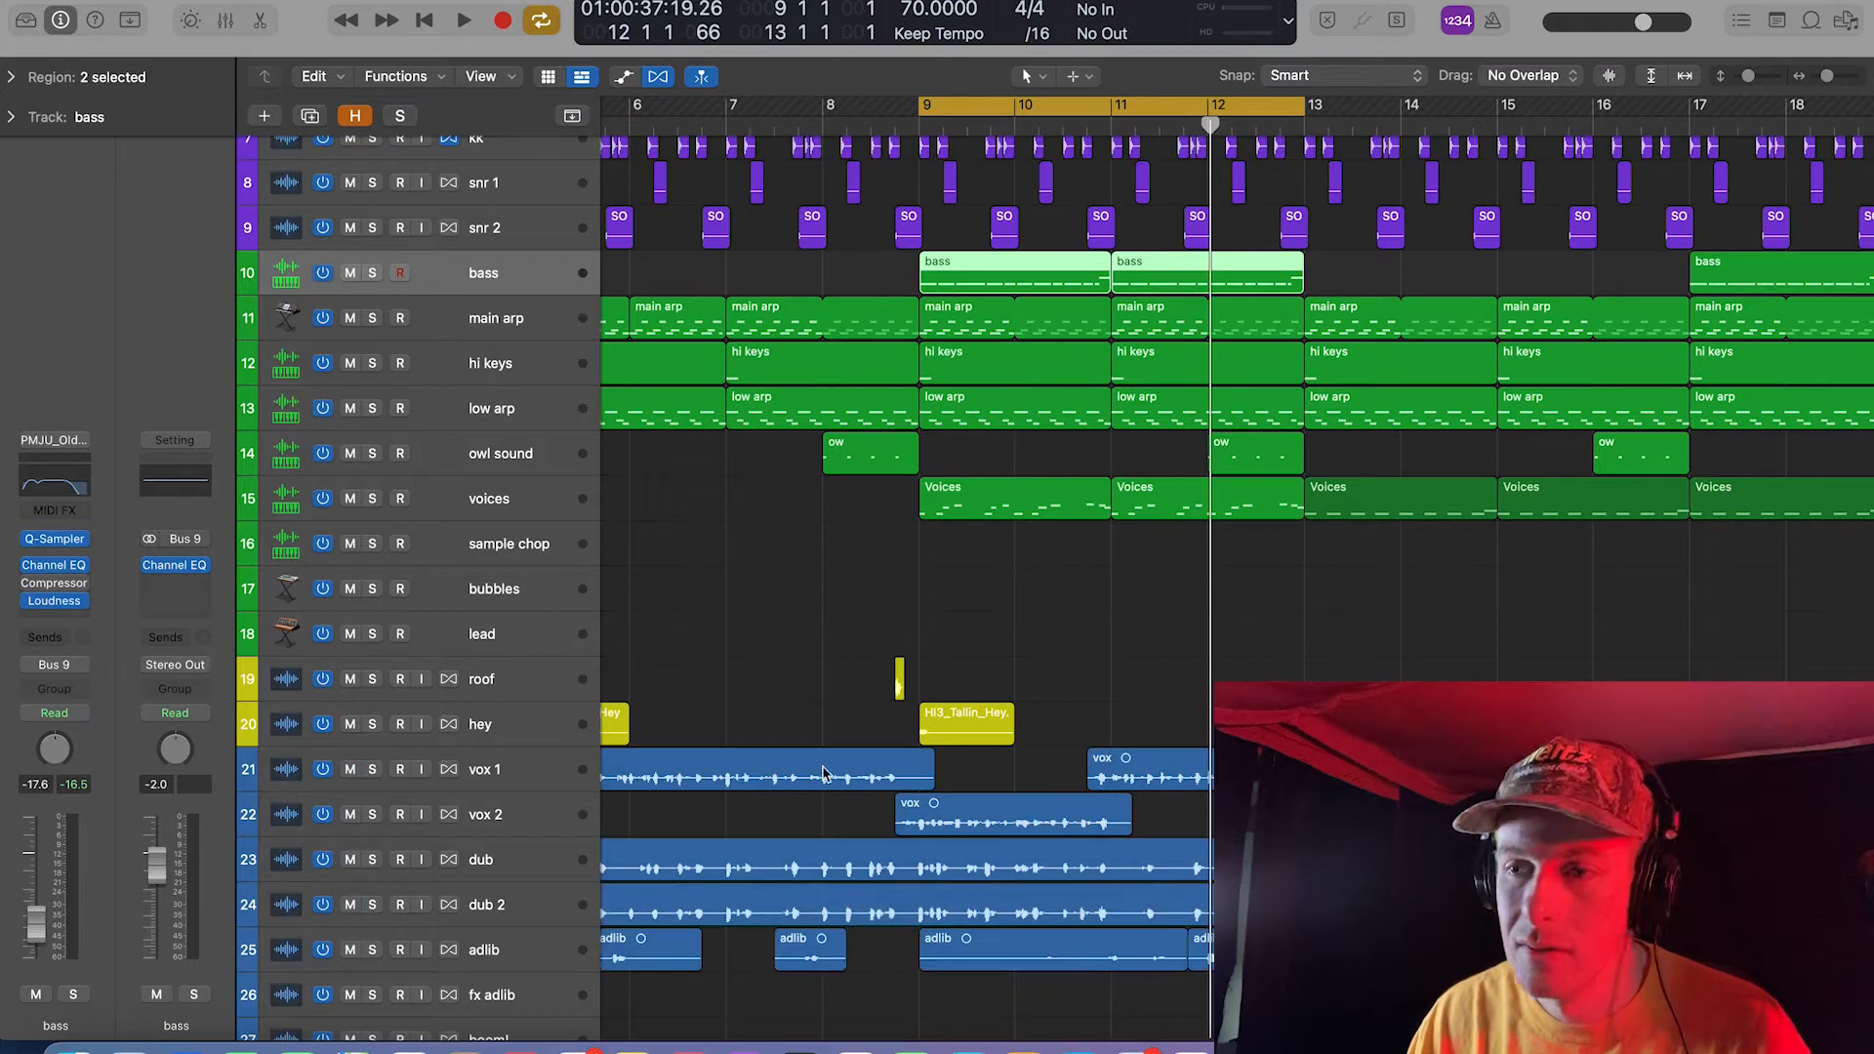
Step: Play the bar 9 cycle with the vocals and beat together, stop at bar 11, and deselect the bass regions
{"action": "scroll", "coordinate": [1144, 715], "scroll_direction": "down", "scroll_amount": 5}
{"action": "scroll", "coordinate": [1145, 715], "scroll_direction": "up", "scroll_amount": 7}
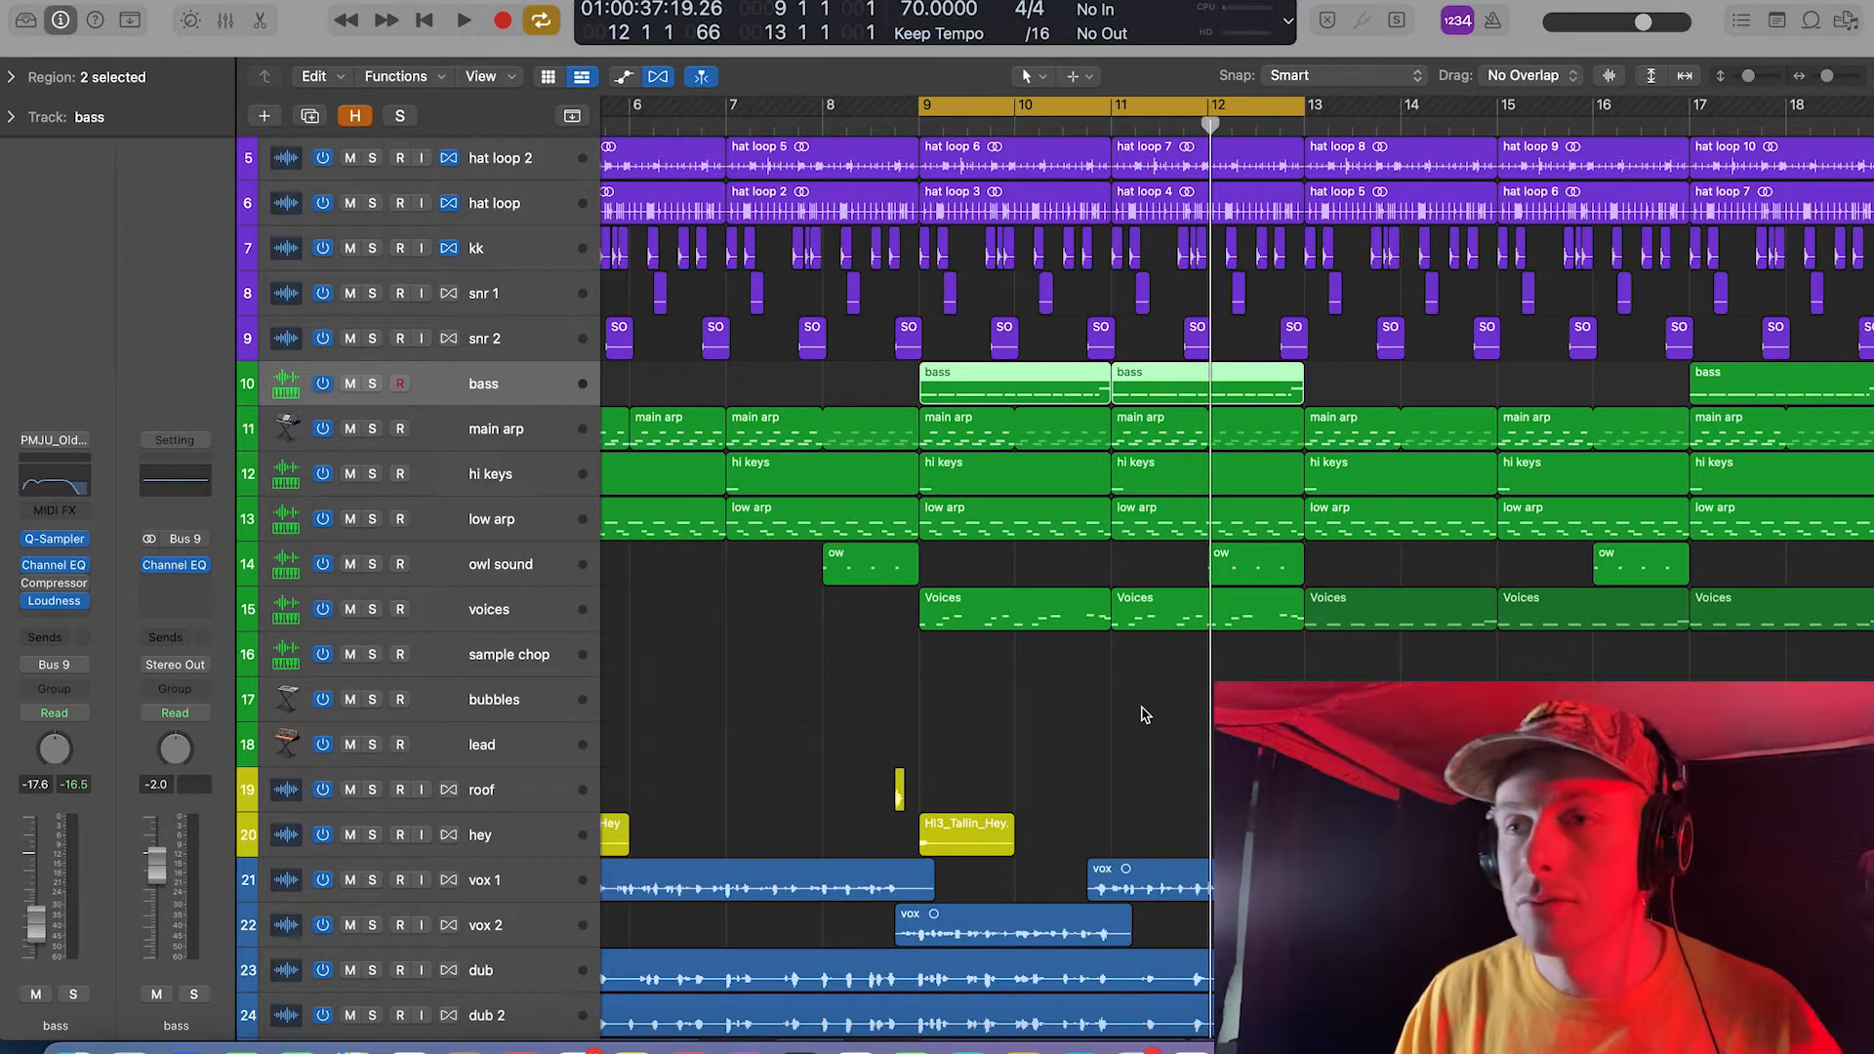
{"action": "key", "text": "space"}
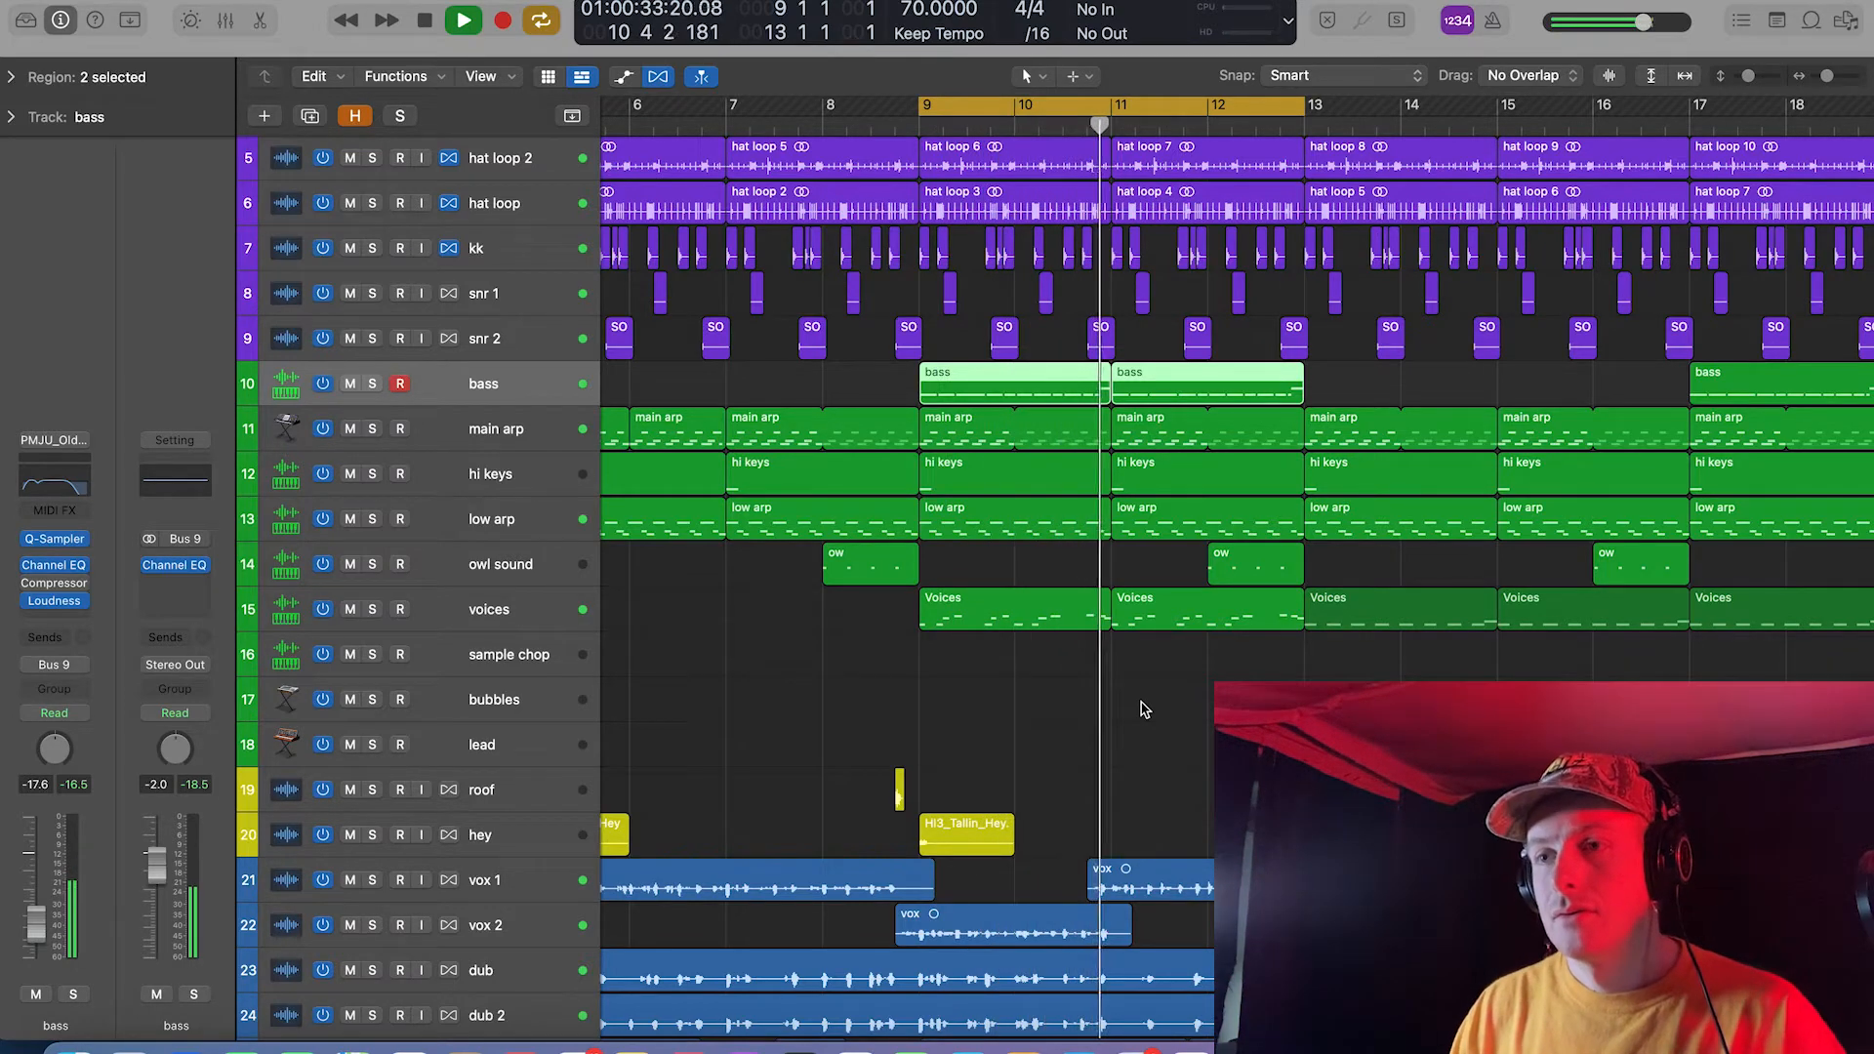
{"action": "key", "text": "space"}
{"action": "left_click", "coordinate": [1141, 707]}
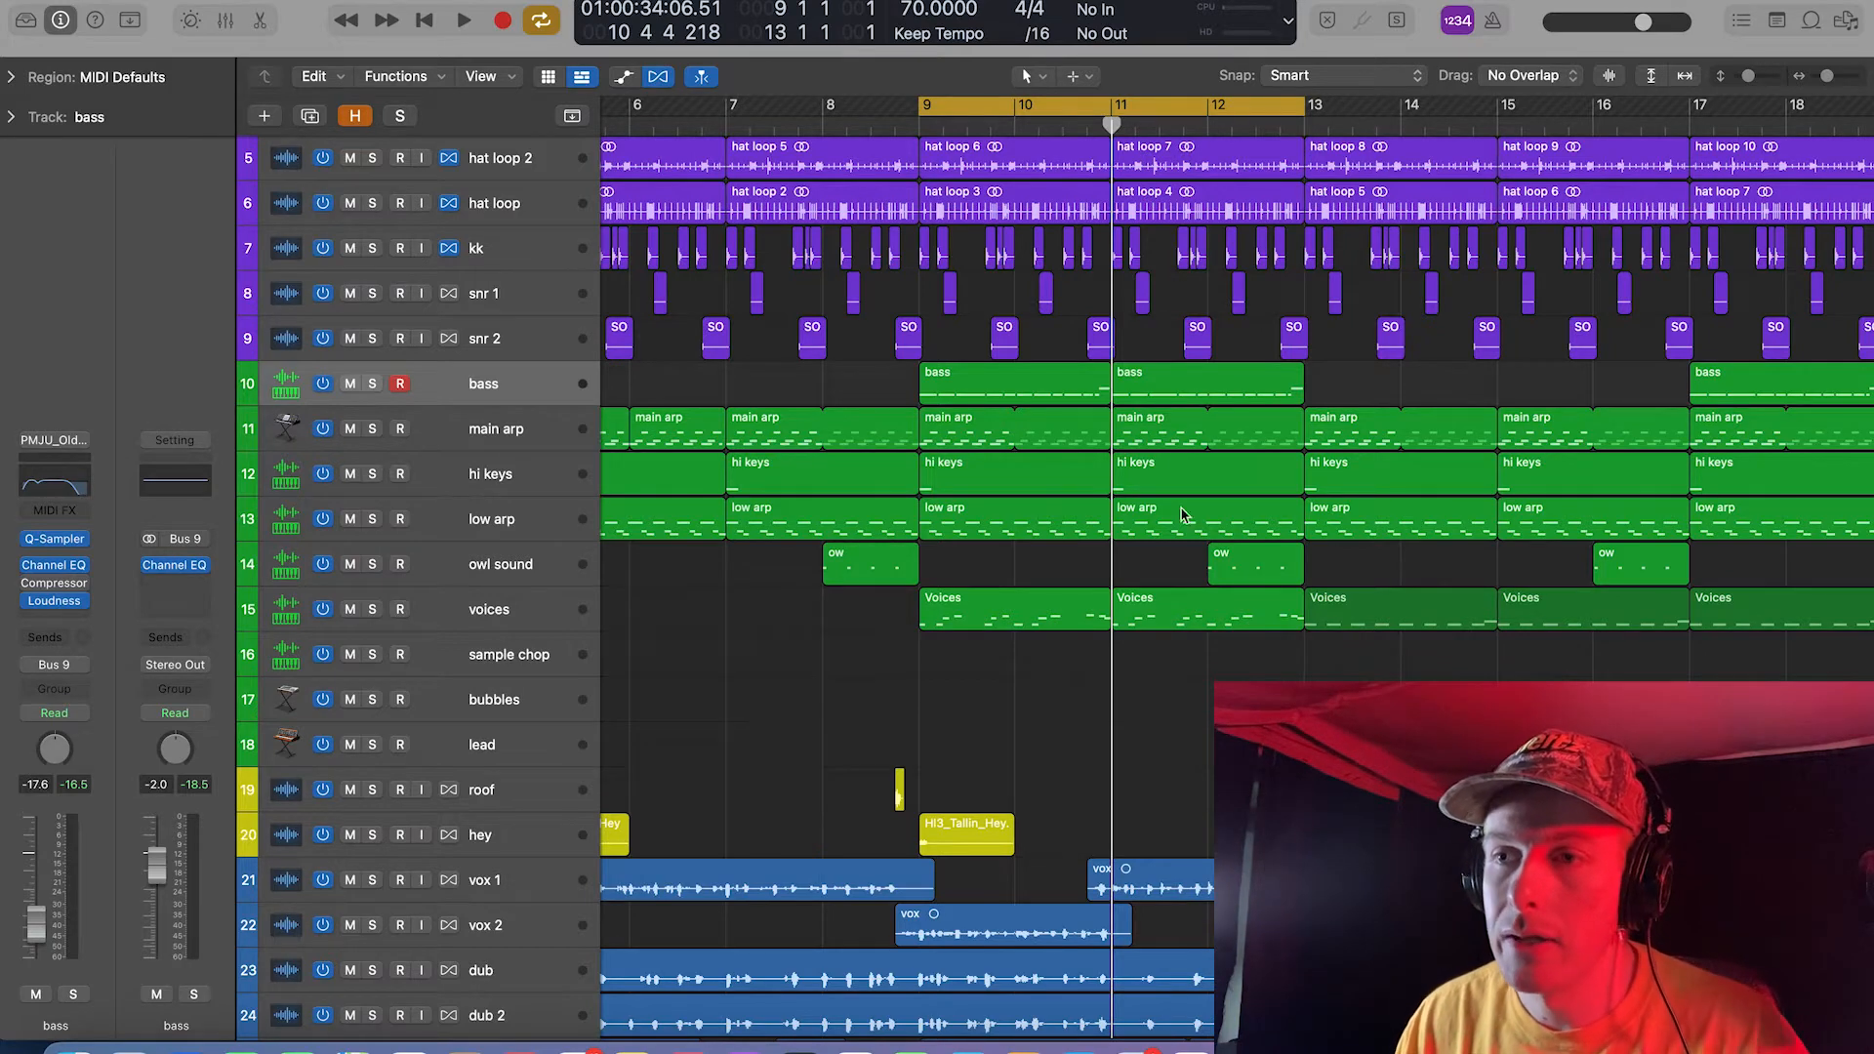
Step: Open the bass region at bar 9 in the Piano Roll and transpose all its notes up one octave
{"action": "double_click", "coordinate": [1046, 402]}
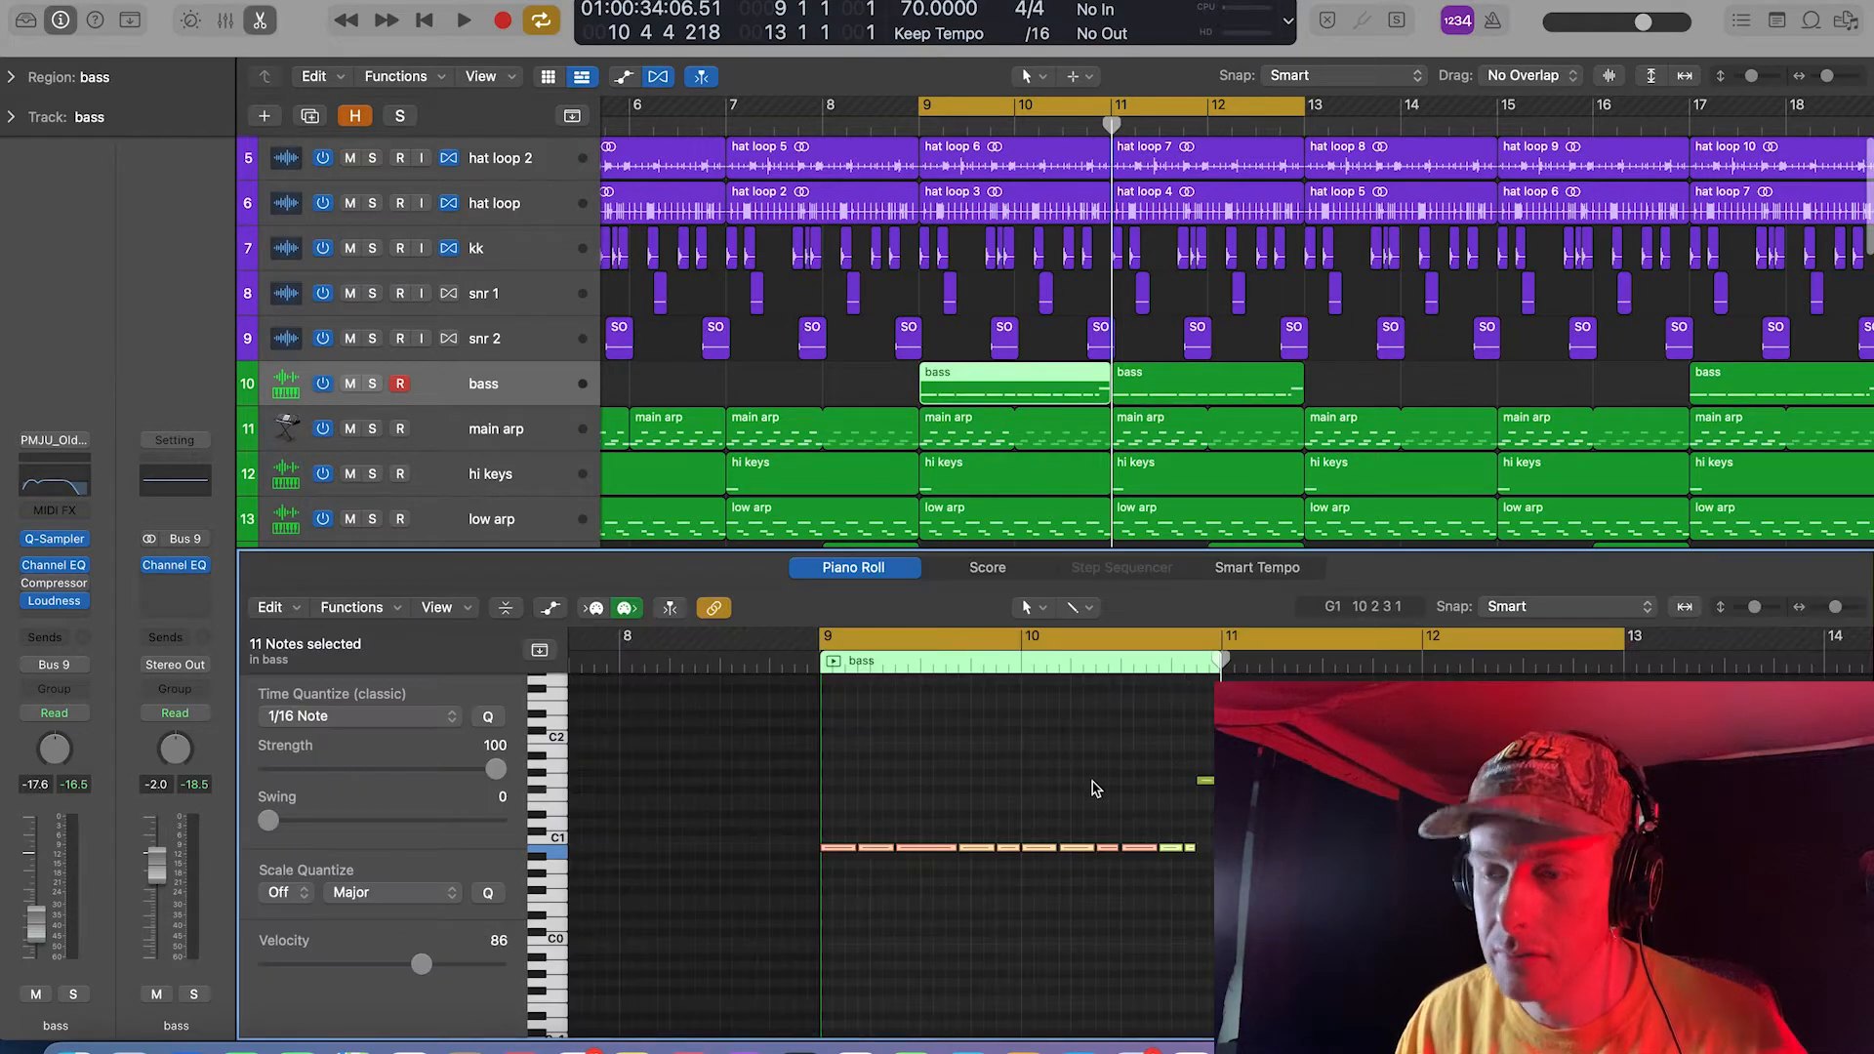
{"action": "scroll", "coordinate": [1094, 782], "scroll_direction": "down", "scroll_amount": 4}
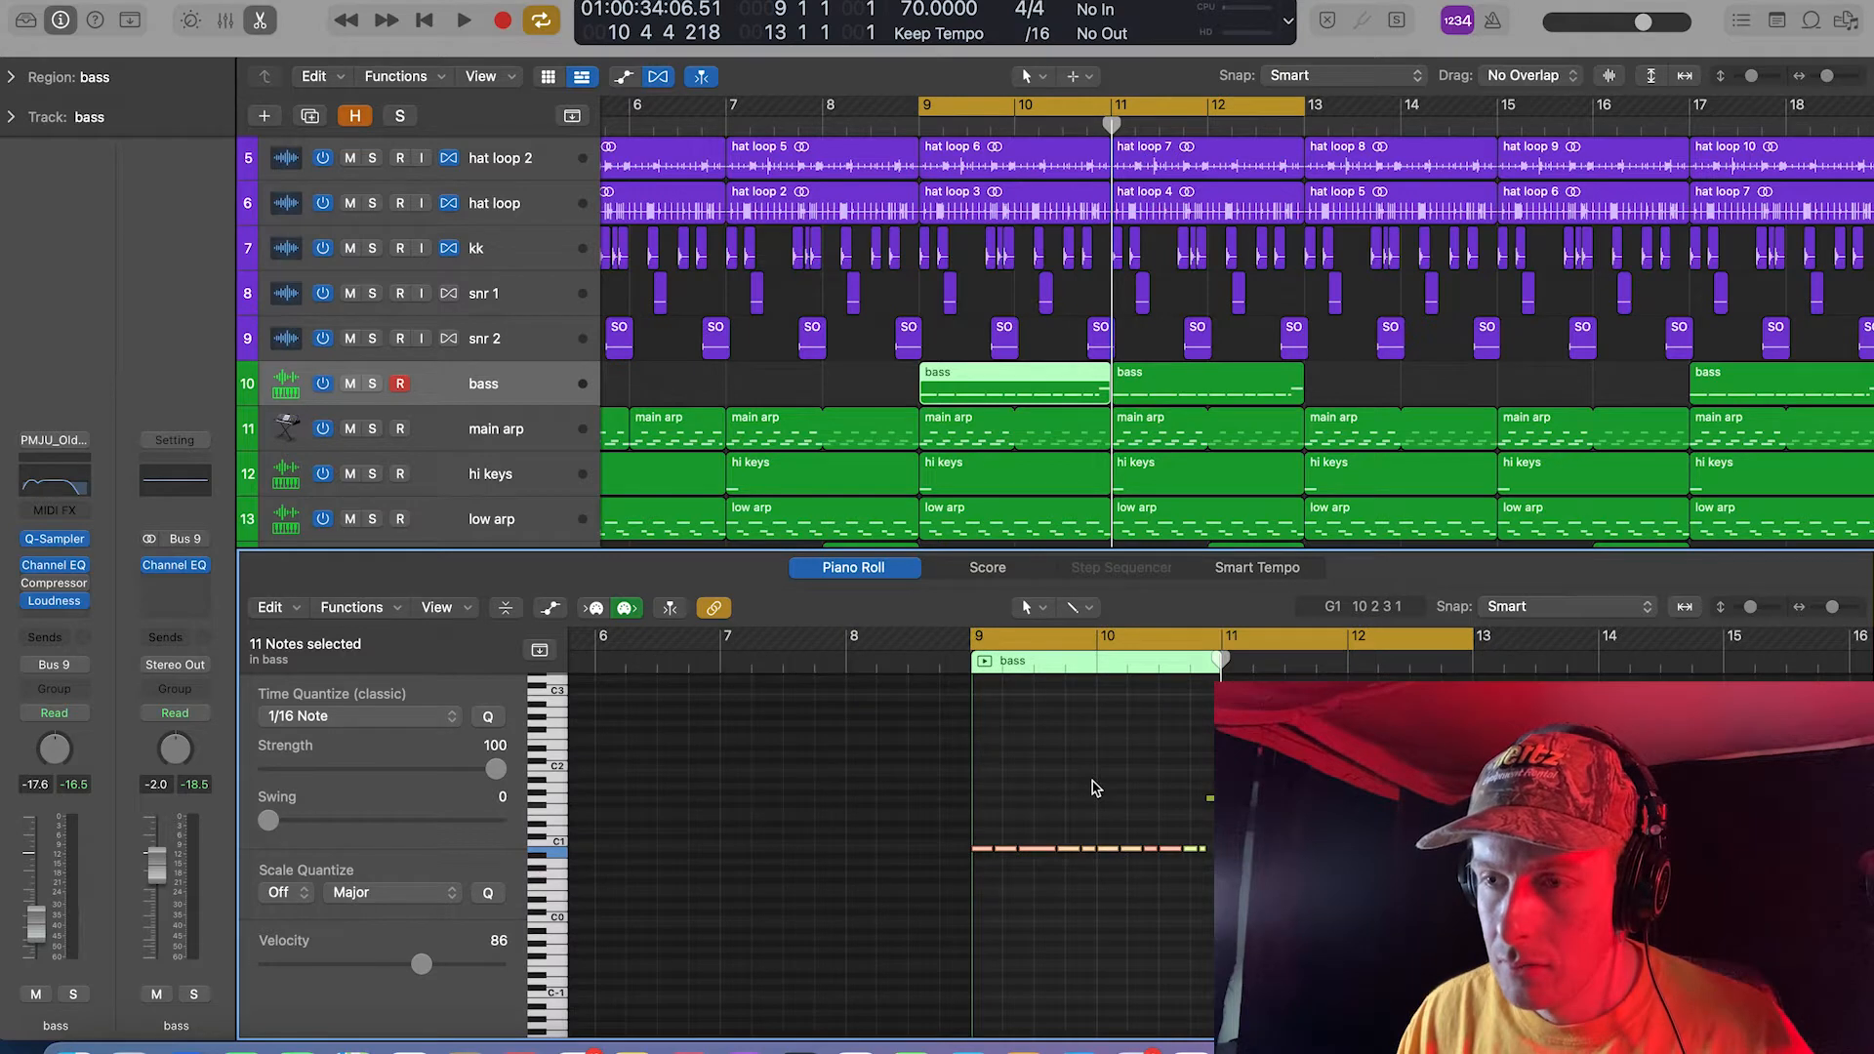
{"action": "key", "text": "super+a"}
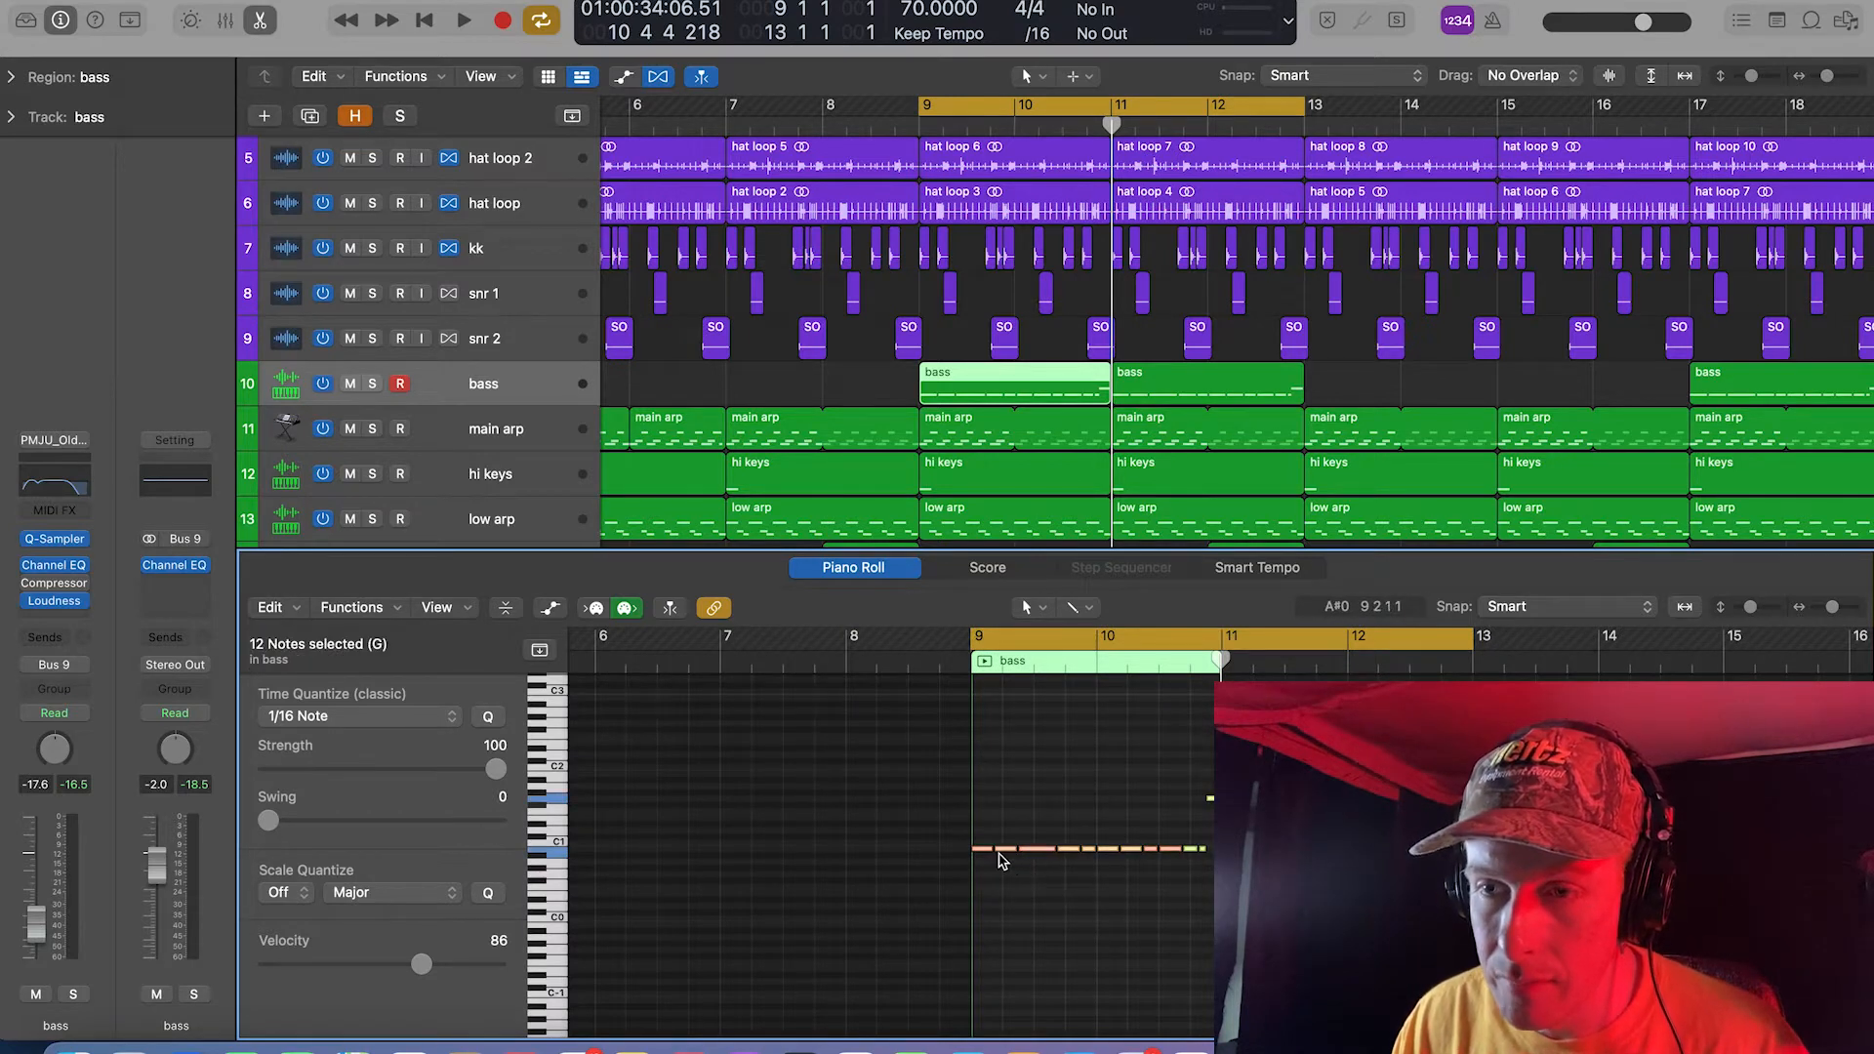
{"action": "left_click_drag", "start_coordinate": [986, 854], "coordinate": [993, 778]}
Step: Play the bar 9 cycle with the transposed bass notes, stopping and restarting it to hear the higher bass line
{"action": "key", "text": "space"}
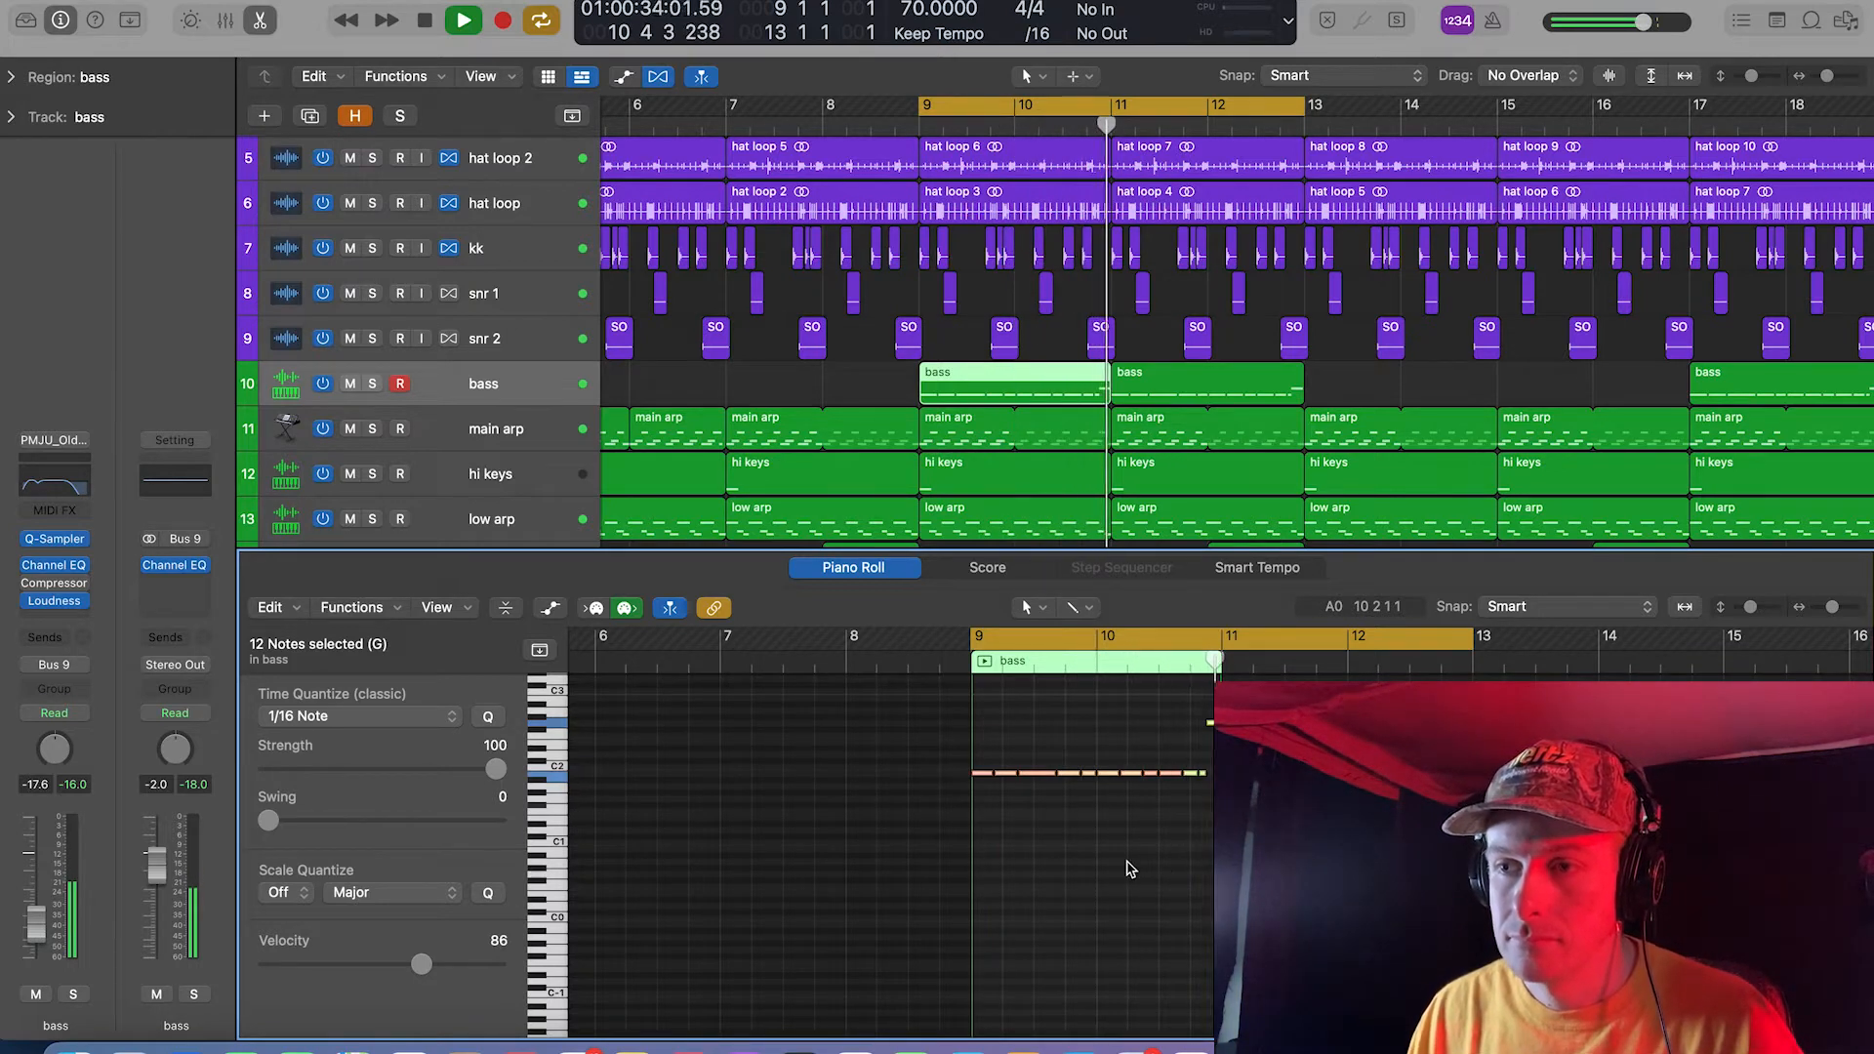
{"action": "key", "text": "space"}
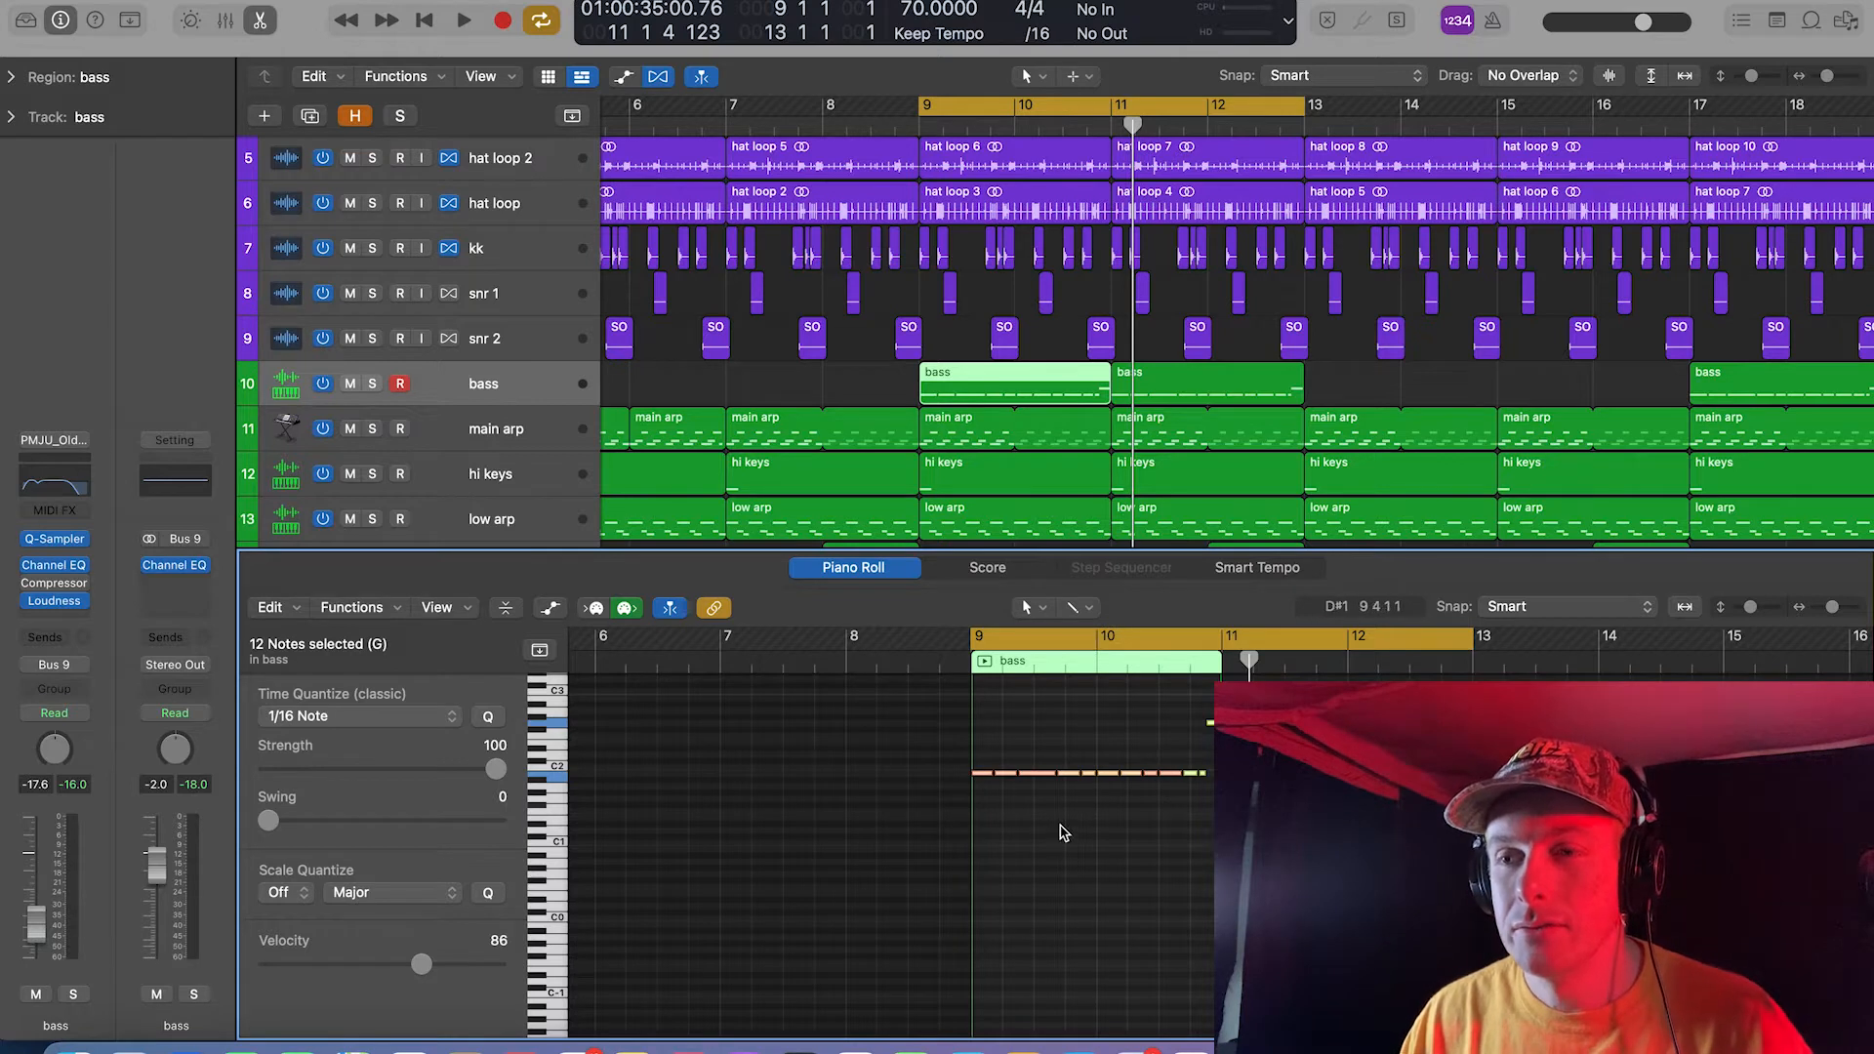
{"action": "key", "text": "space"}
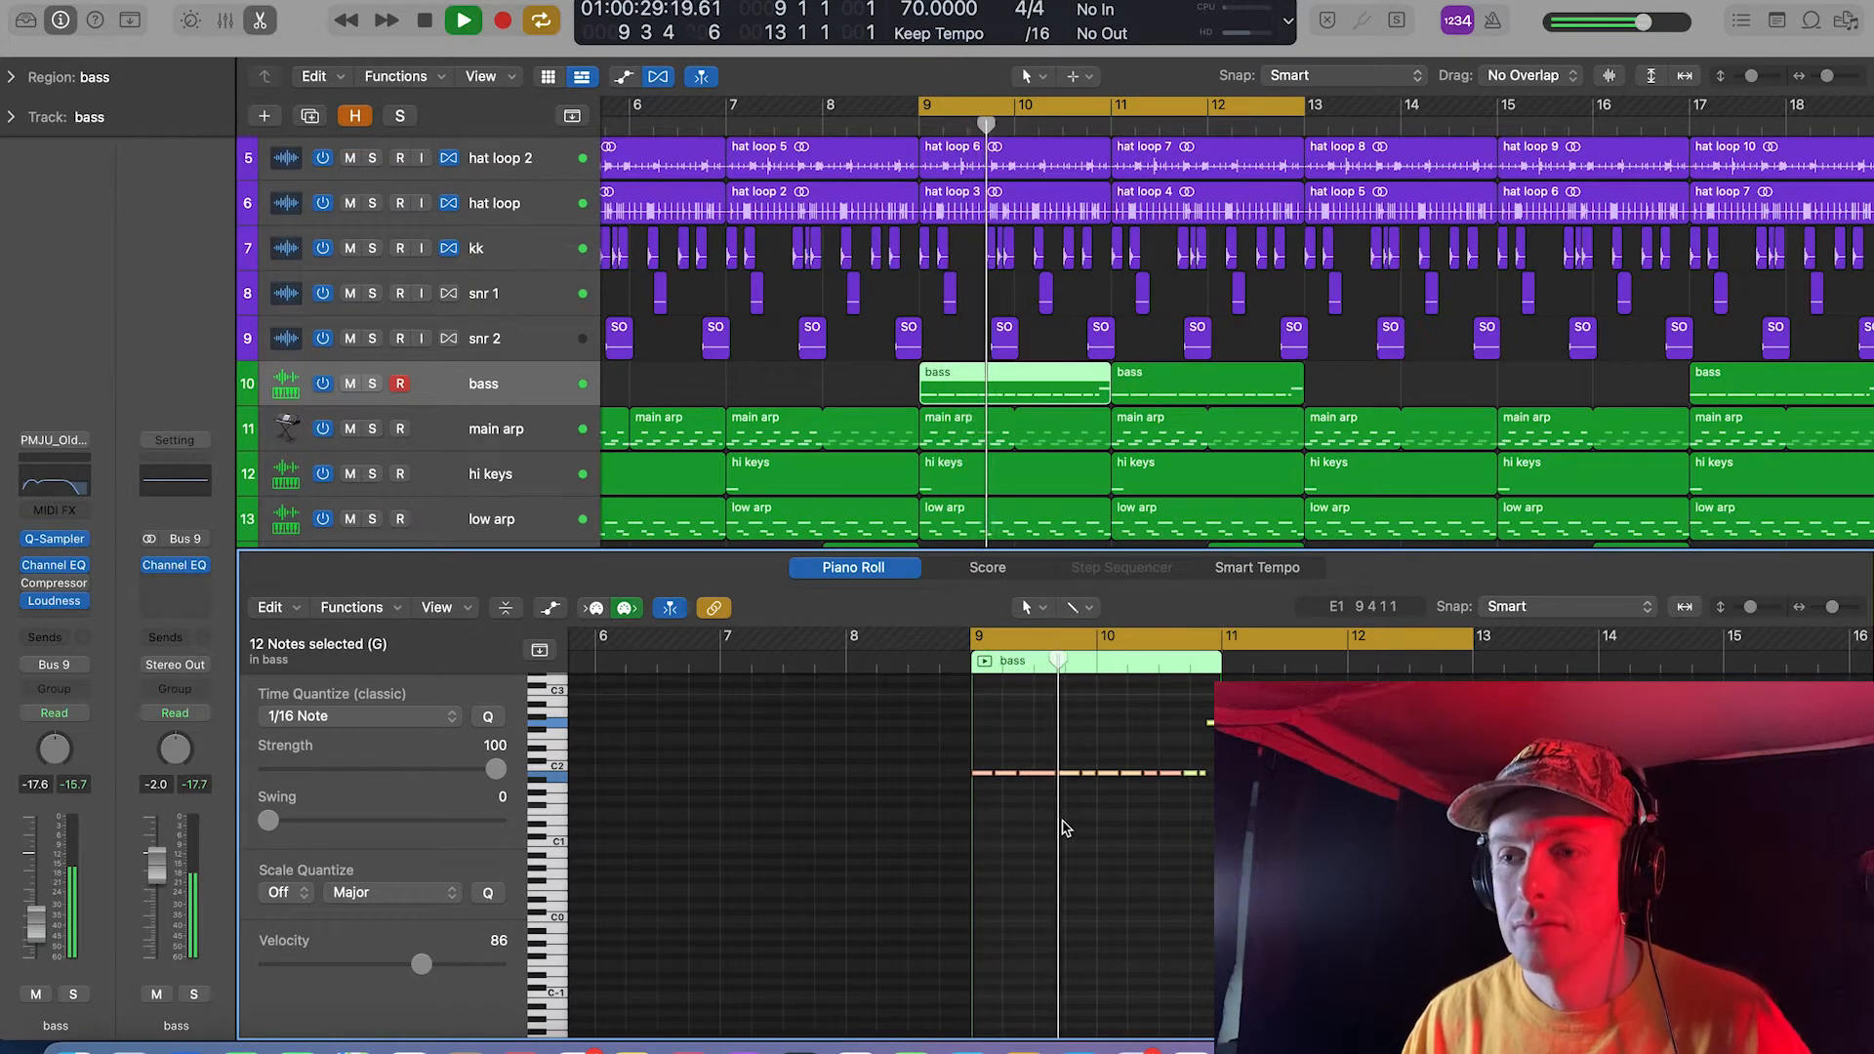
Step: Stop playback, transpose the selected bass notes down one octave in the Piano Roll, and deselect them
{"action": "key", "text": "space"}
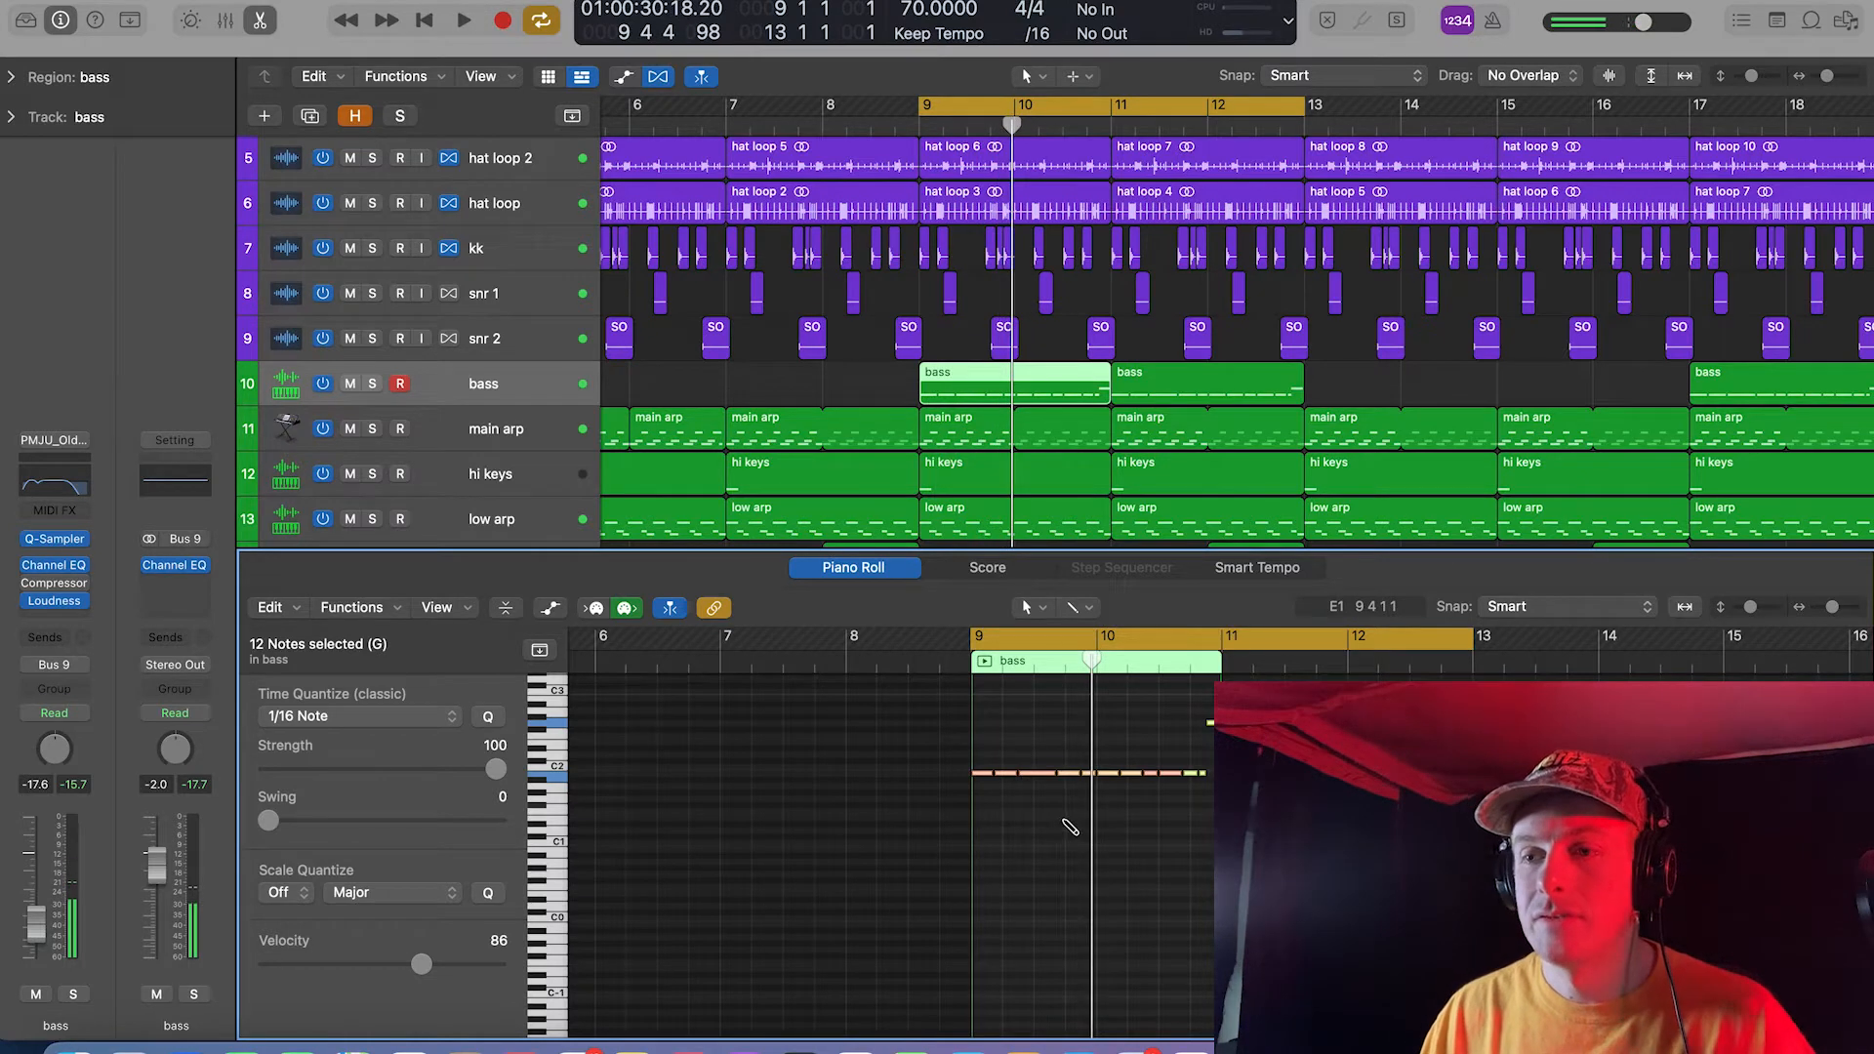
{"action": "key", "text": "alt+shift+Down"}
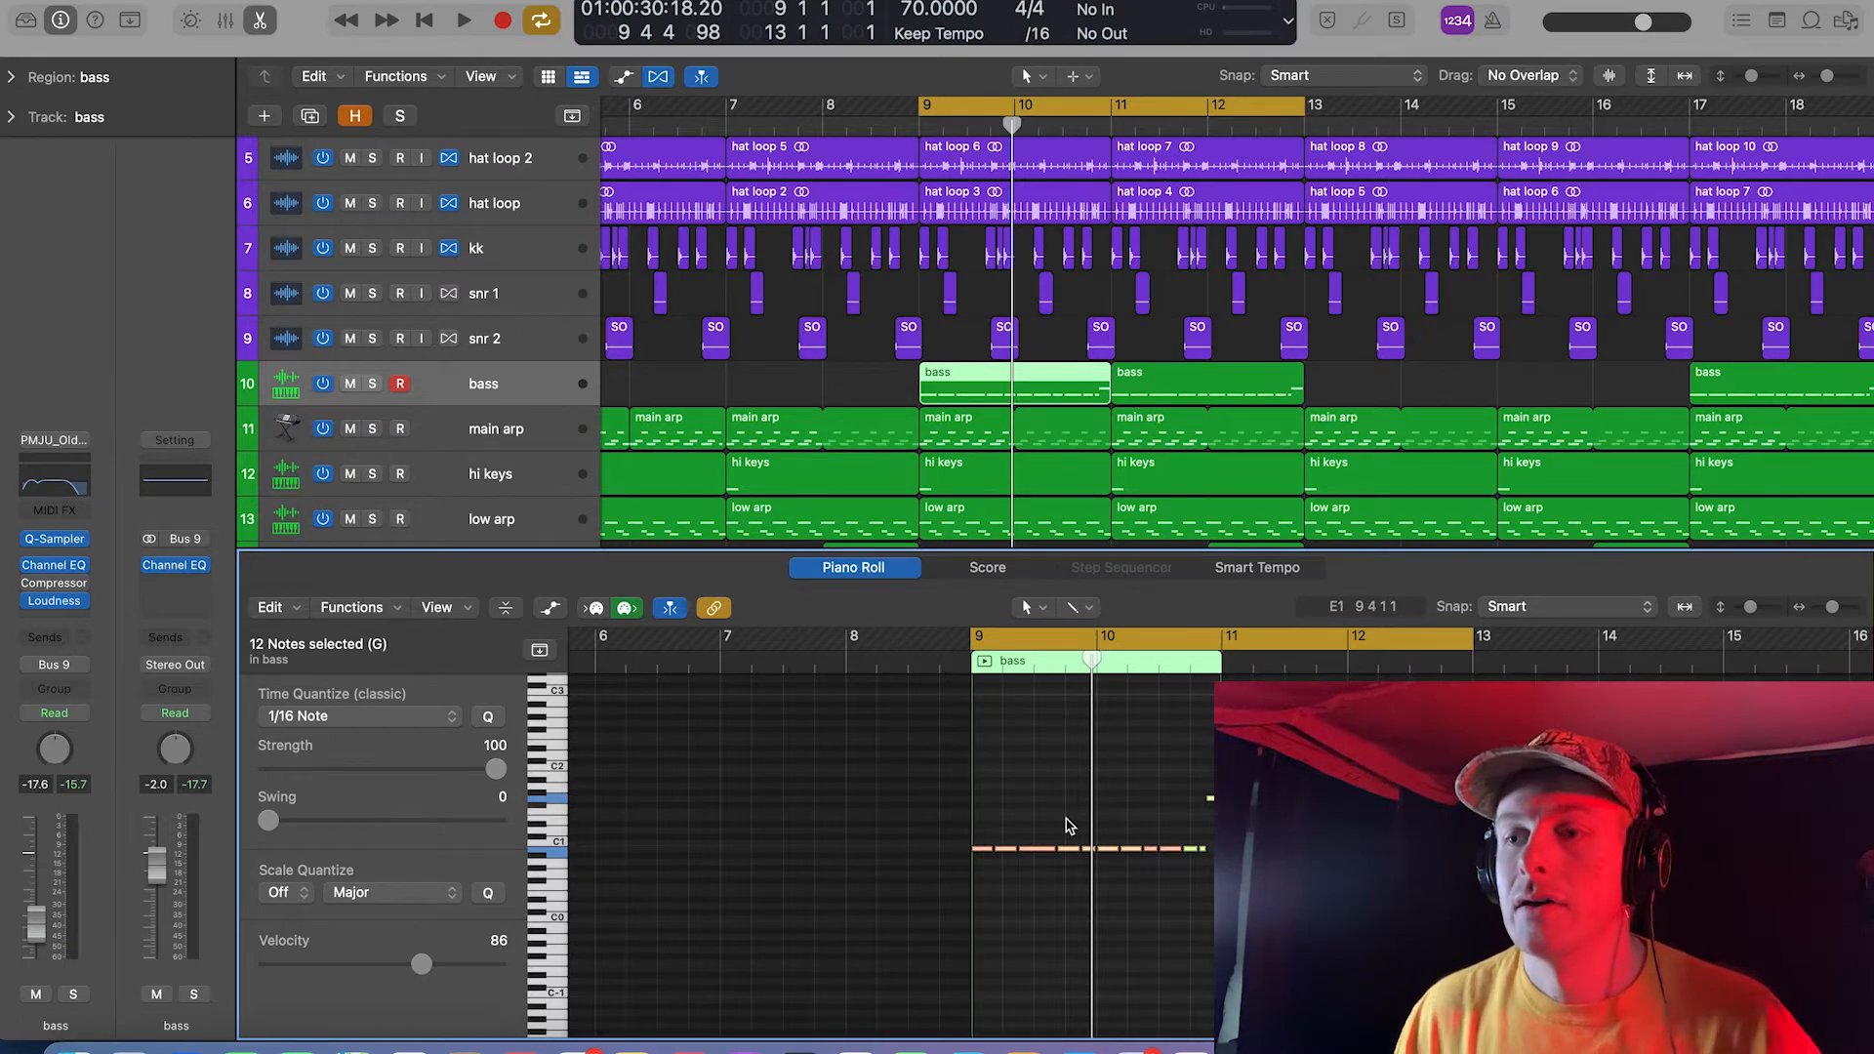
{"action": "left_click", "coordinate": [1139, 822]}
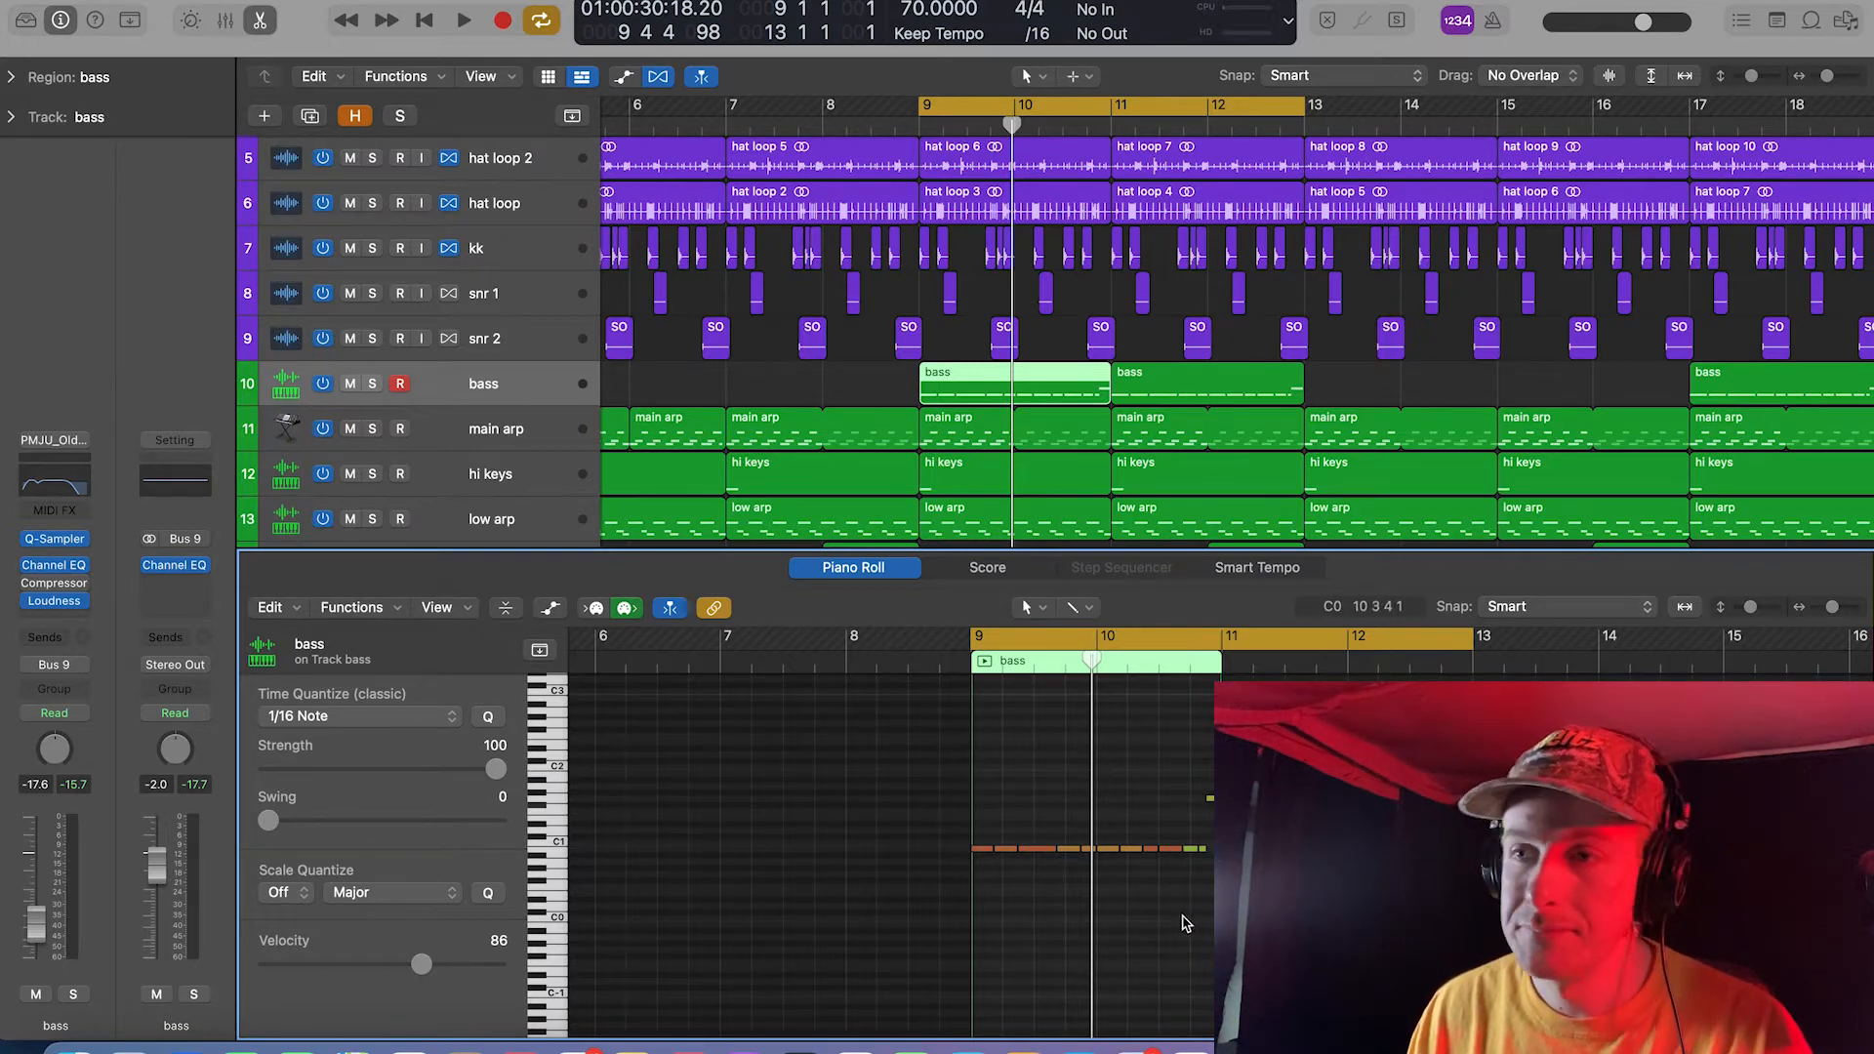
Step: Show the mixer, and switch to the other song project with the roof, hey, bubbles and main sample tracks
{"action": "key", "text": "x"}
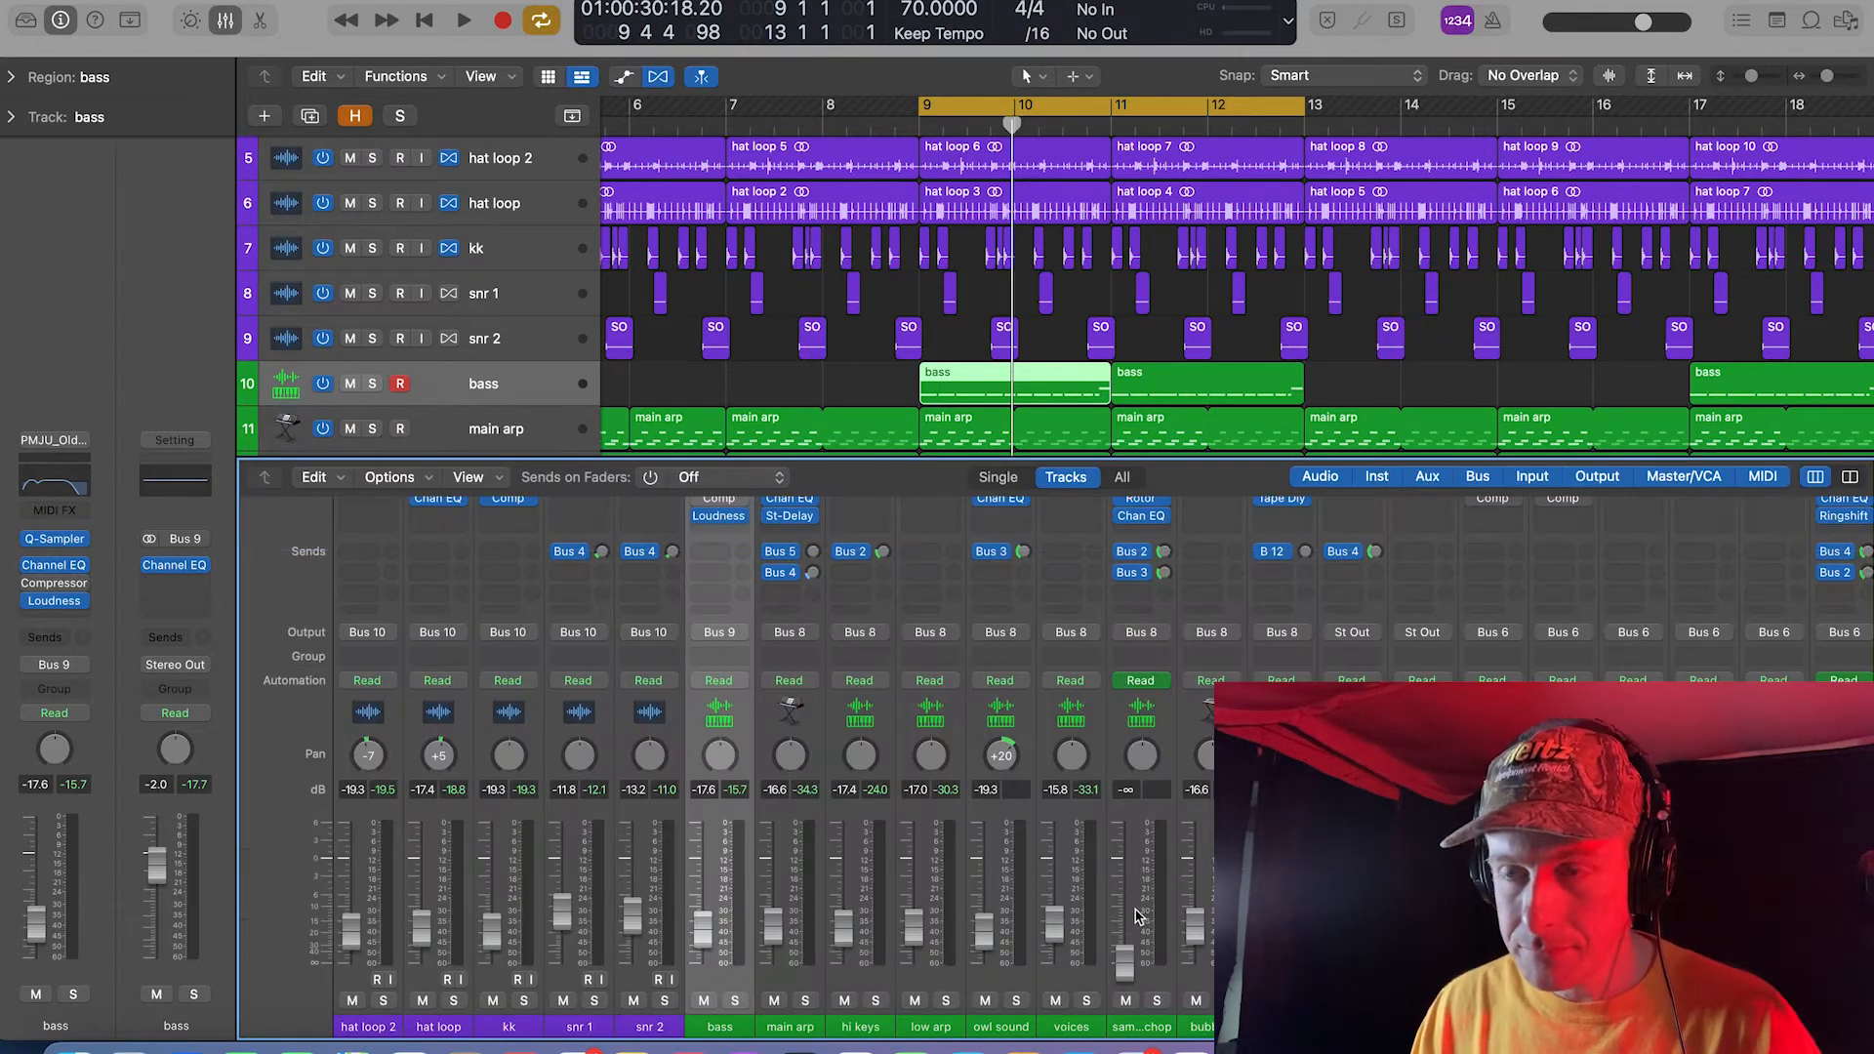
{"action": "left_click", "coordinate": [149, 1]}
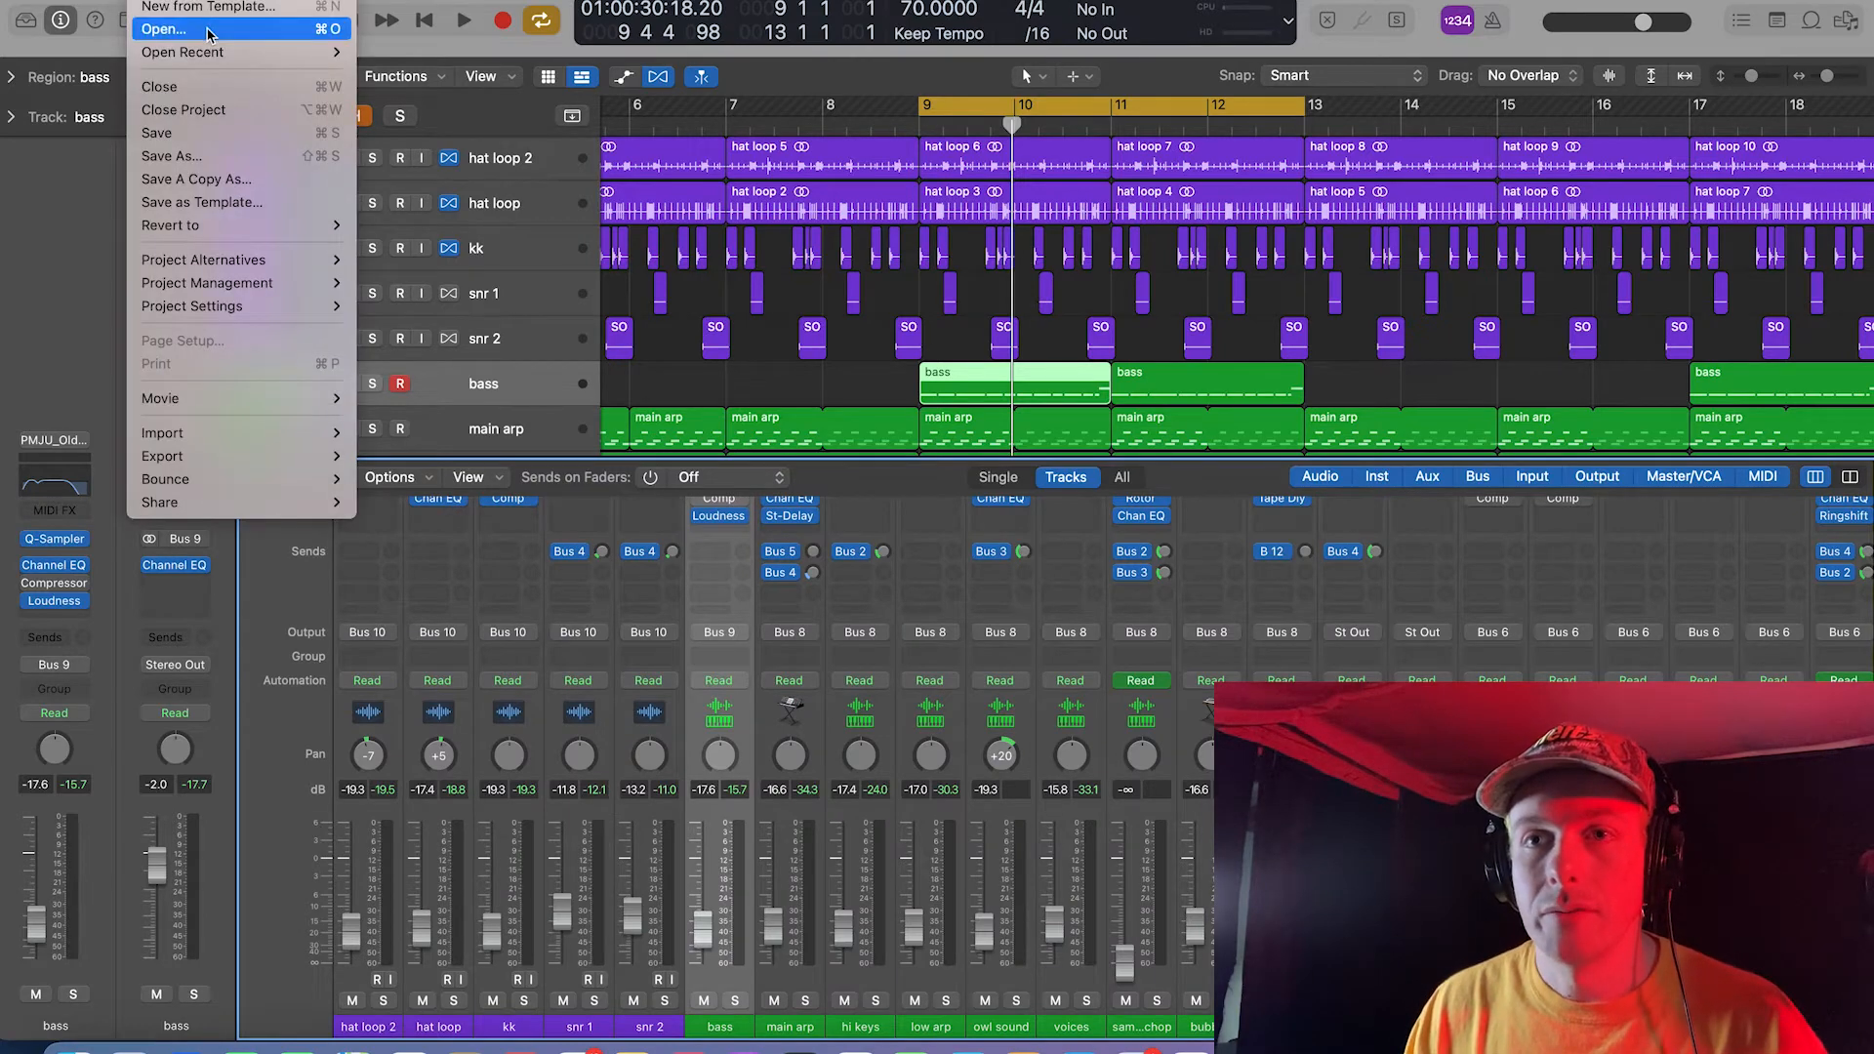
{"action": "mouse_move", "coordinate": [246, 56]}
{"action": "left_click", "coordinate": [382, 75]}
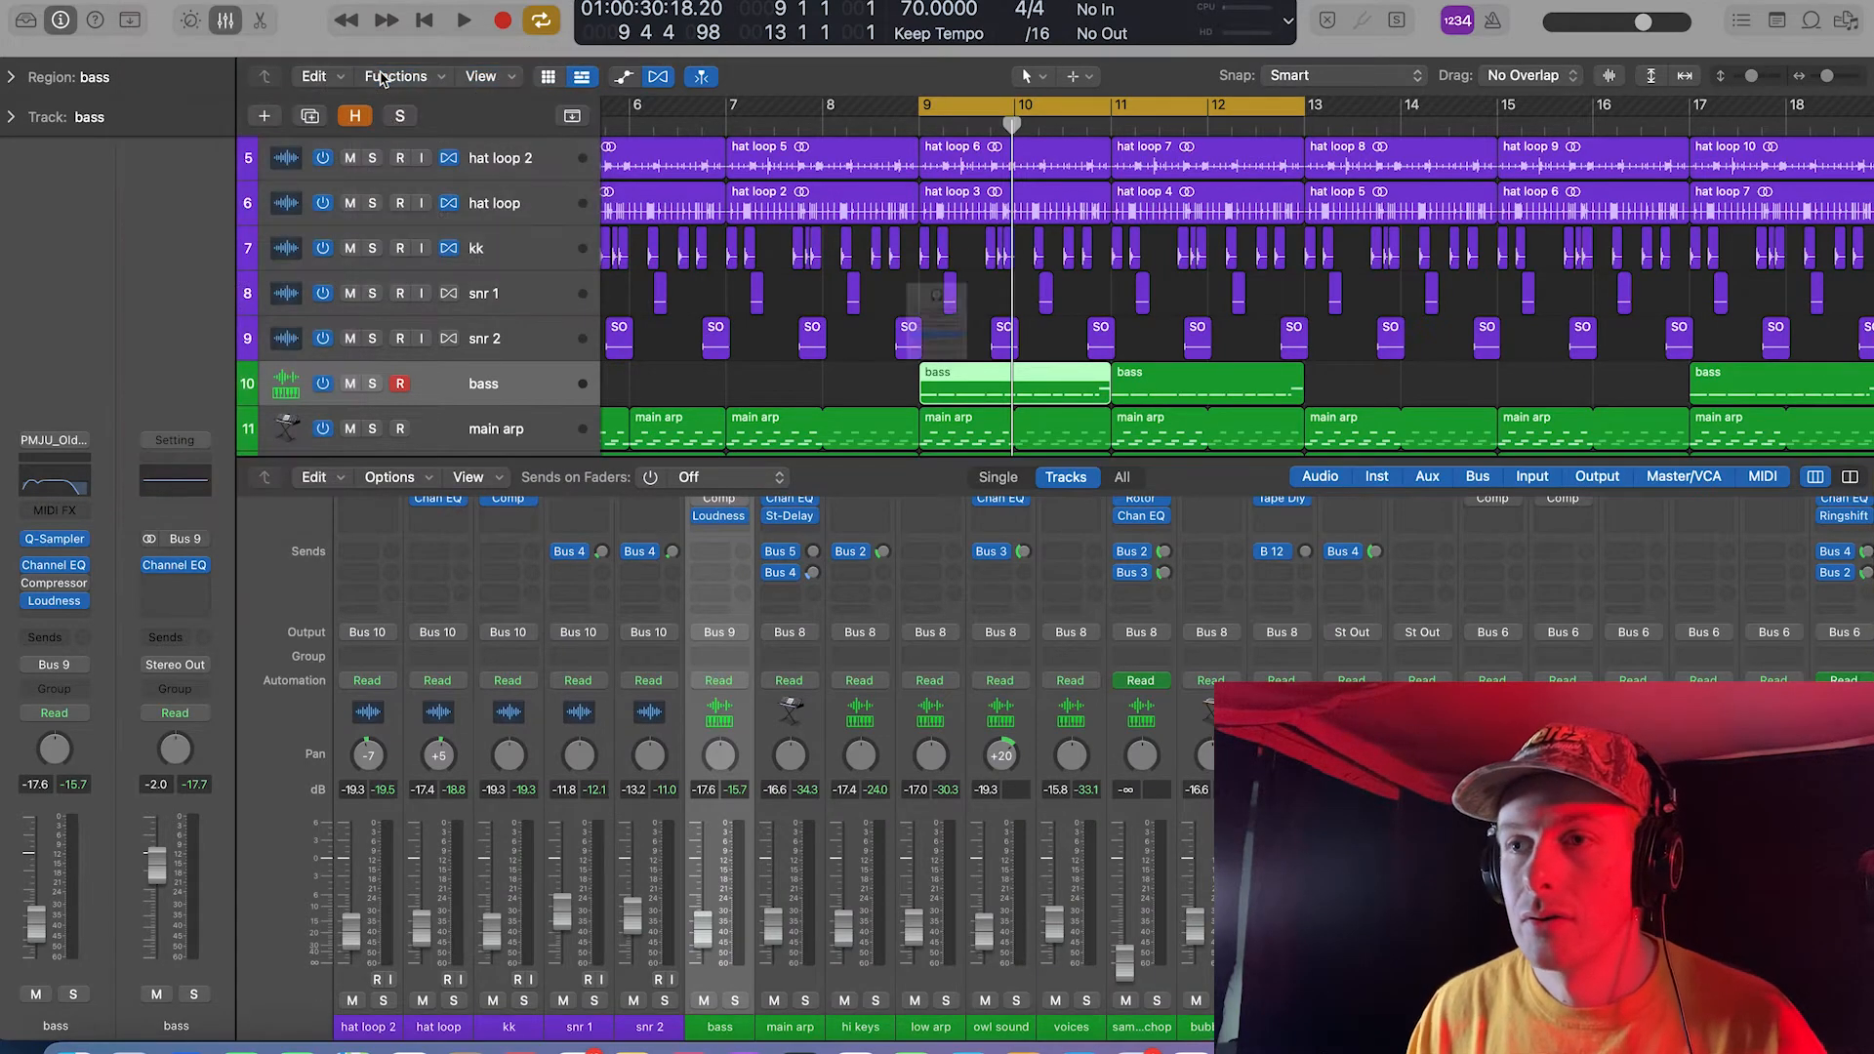
{"action": "key", "text": "Return"}
{"action": "key", "text": "Return"}
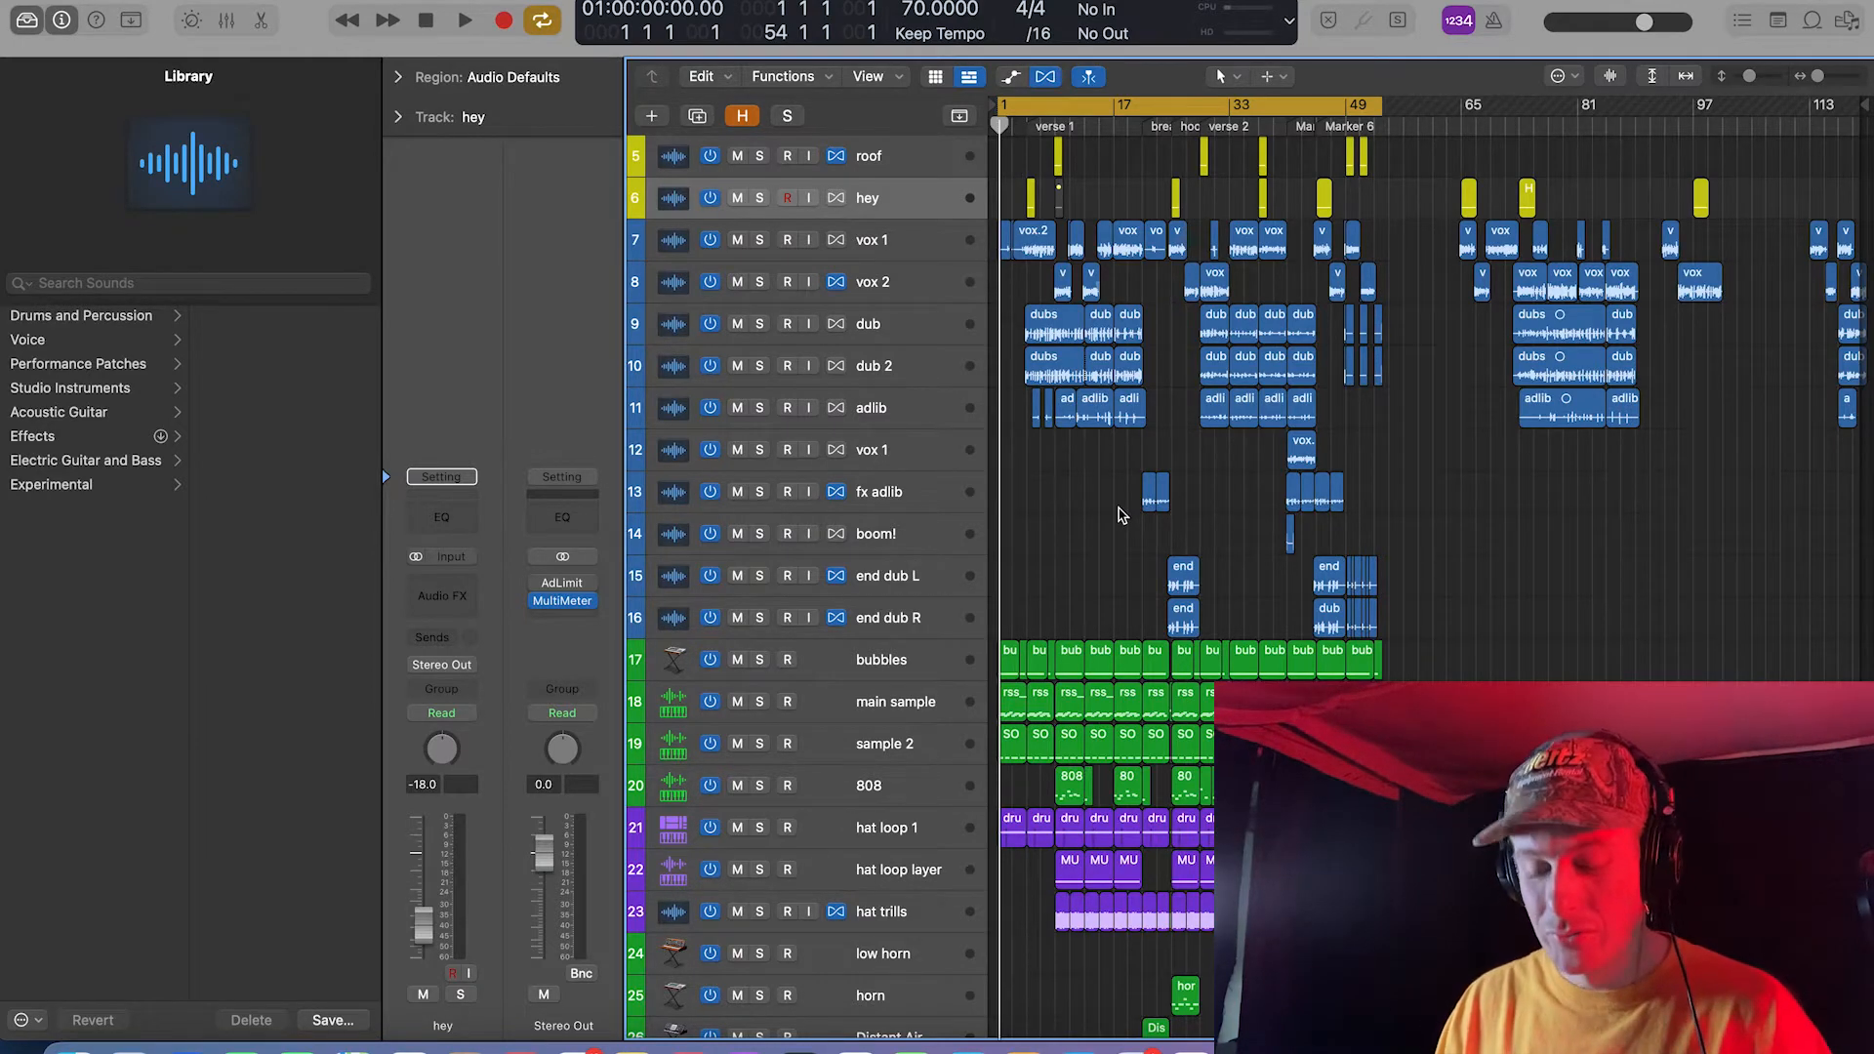
Step: Mute all the vocal tracks from roof down to end dub R
{"action": "scroll", "coordinate": [1120, 510], "scroll_direction": "right", "scroll_amount": 10}
{"action": "scroll", "coordinate": [1120, 510], "scroll_direction": "down", "scroll_amount": 5}
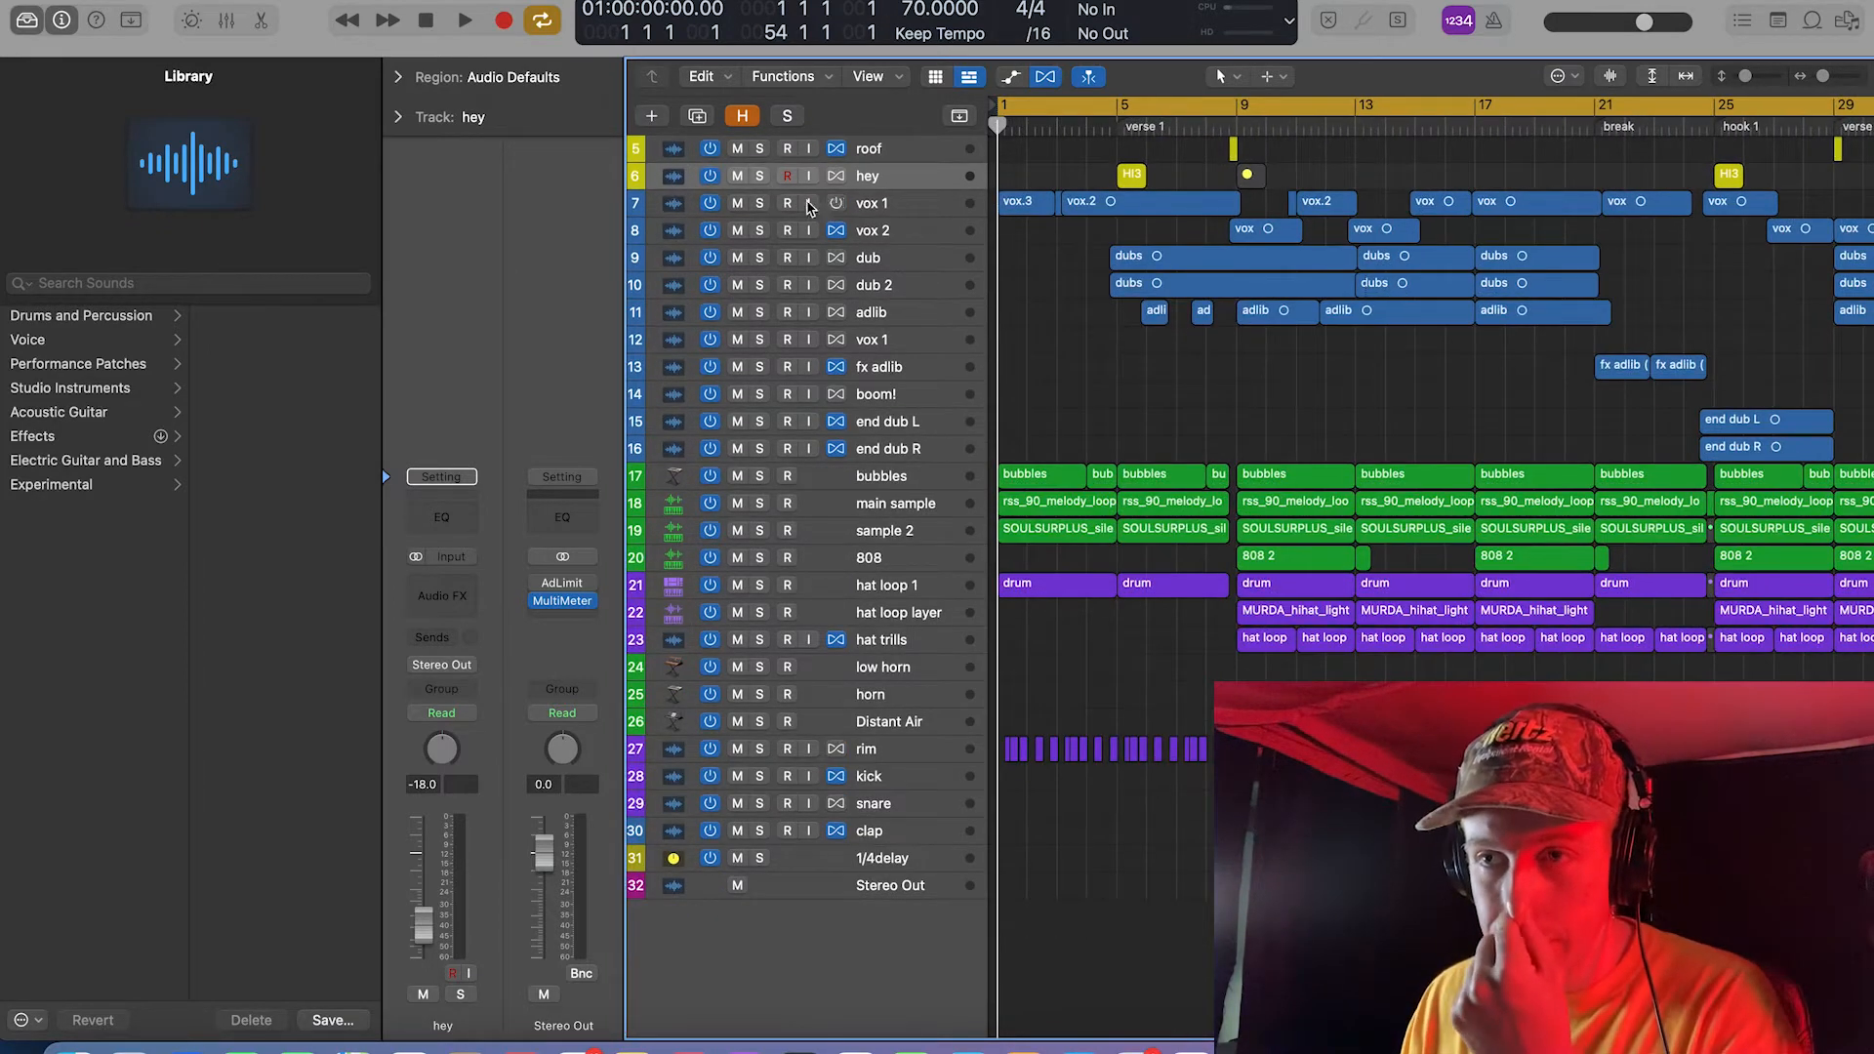
{"action": "left_click_drag", "start_coordinate": [734, 159], "coordinate": [731, 444]}
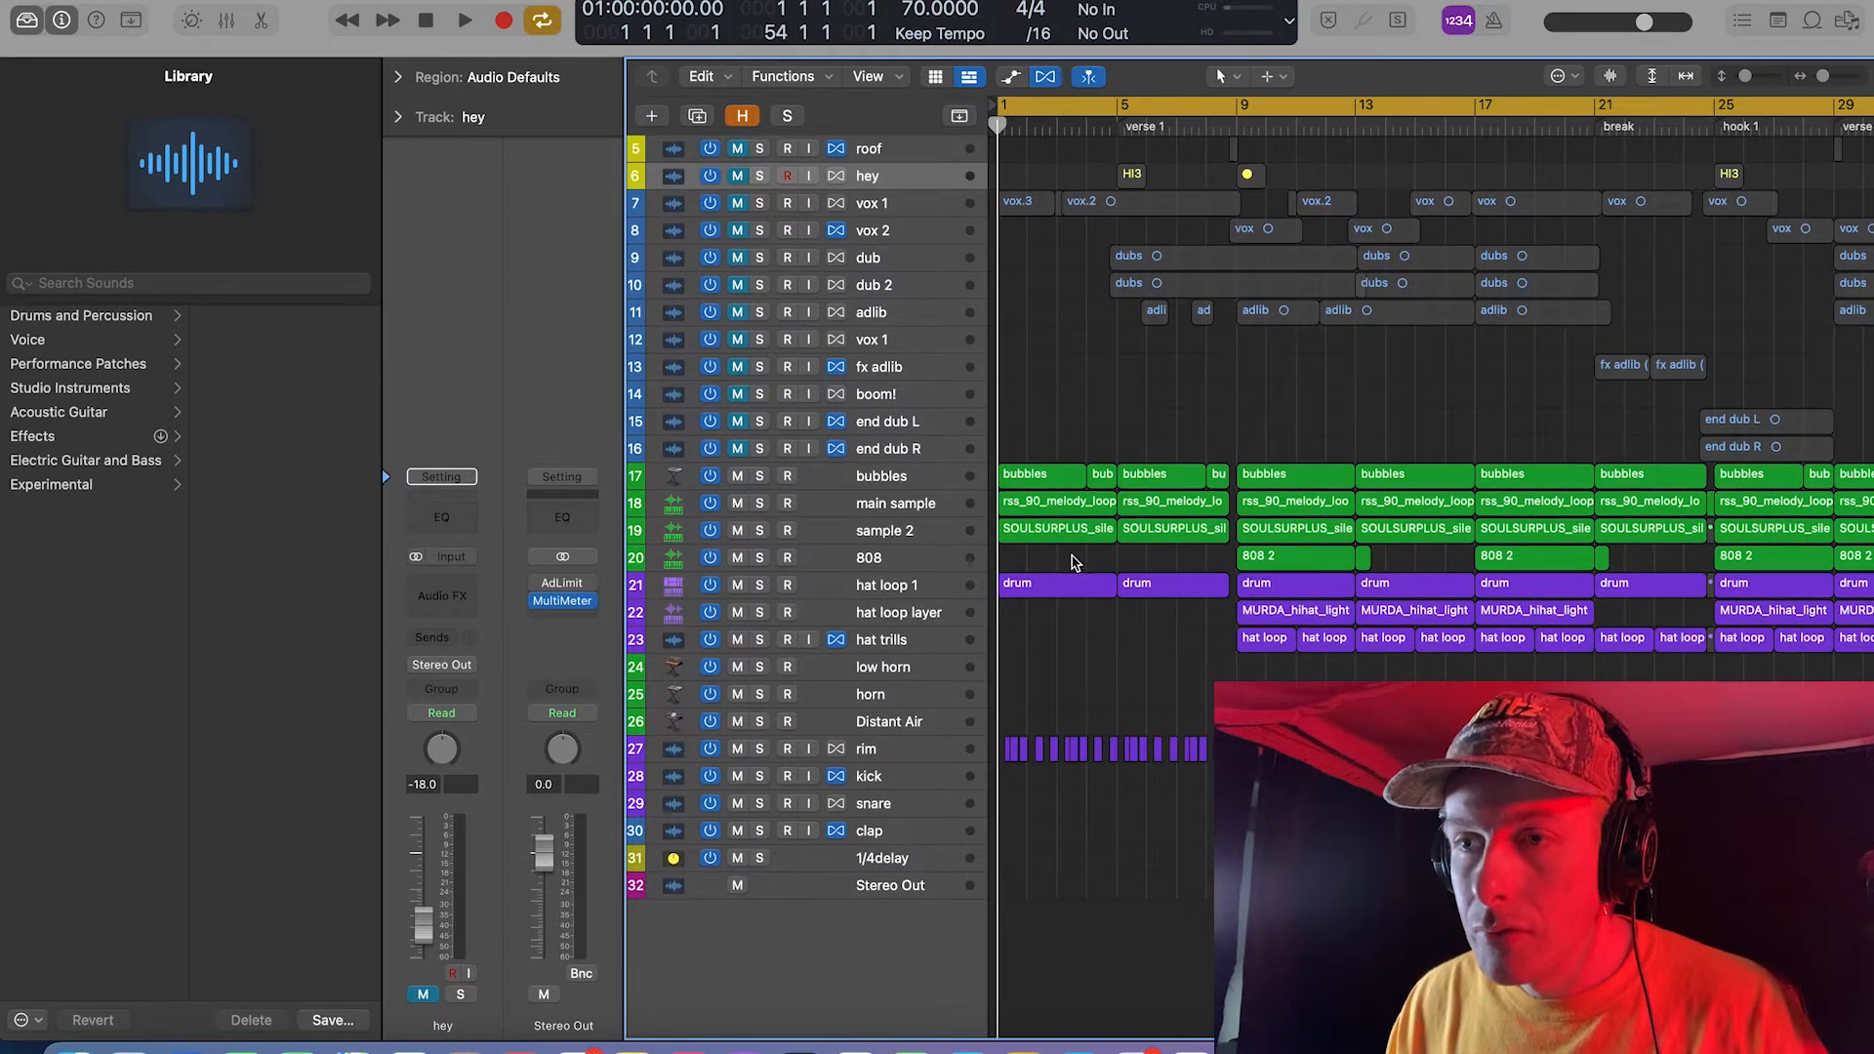
Step: Solo the main sample track, enlarge it, and open its Q-Sampler instrument with the window moved aside
{"action": "left_click", "coordinate": [898, 509]}
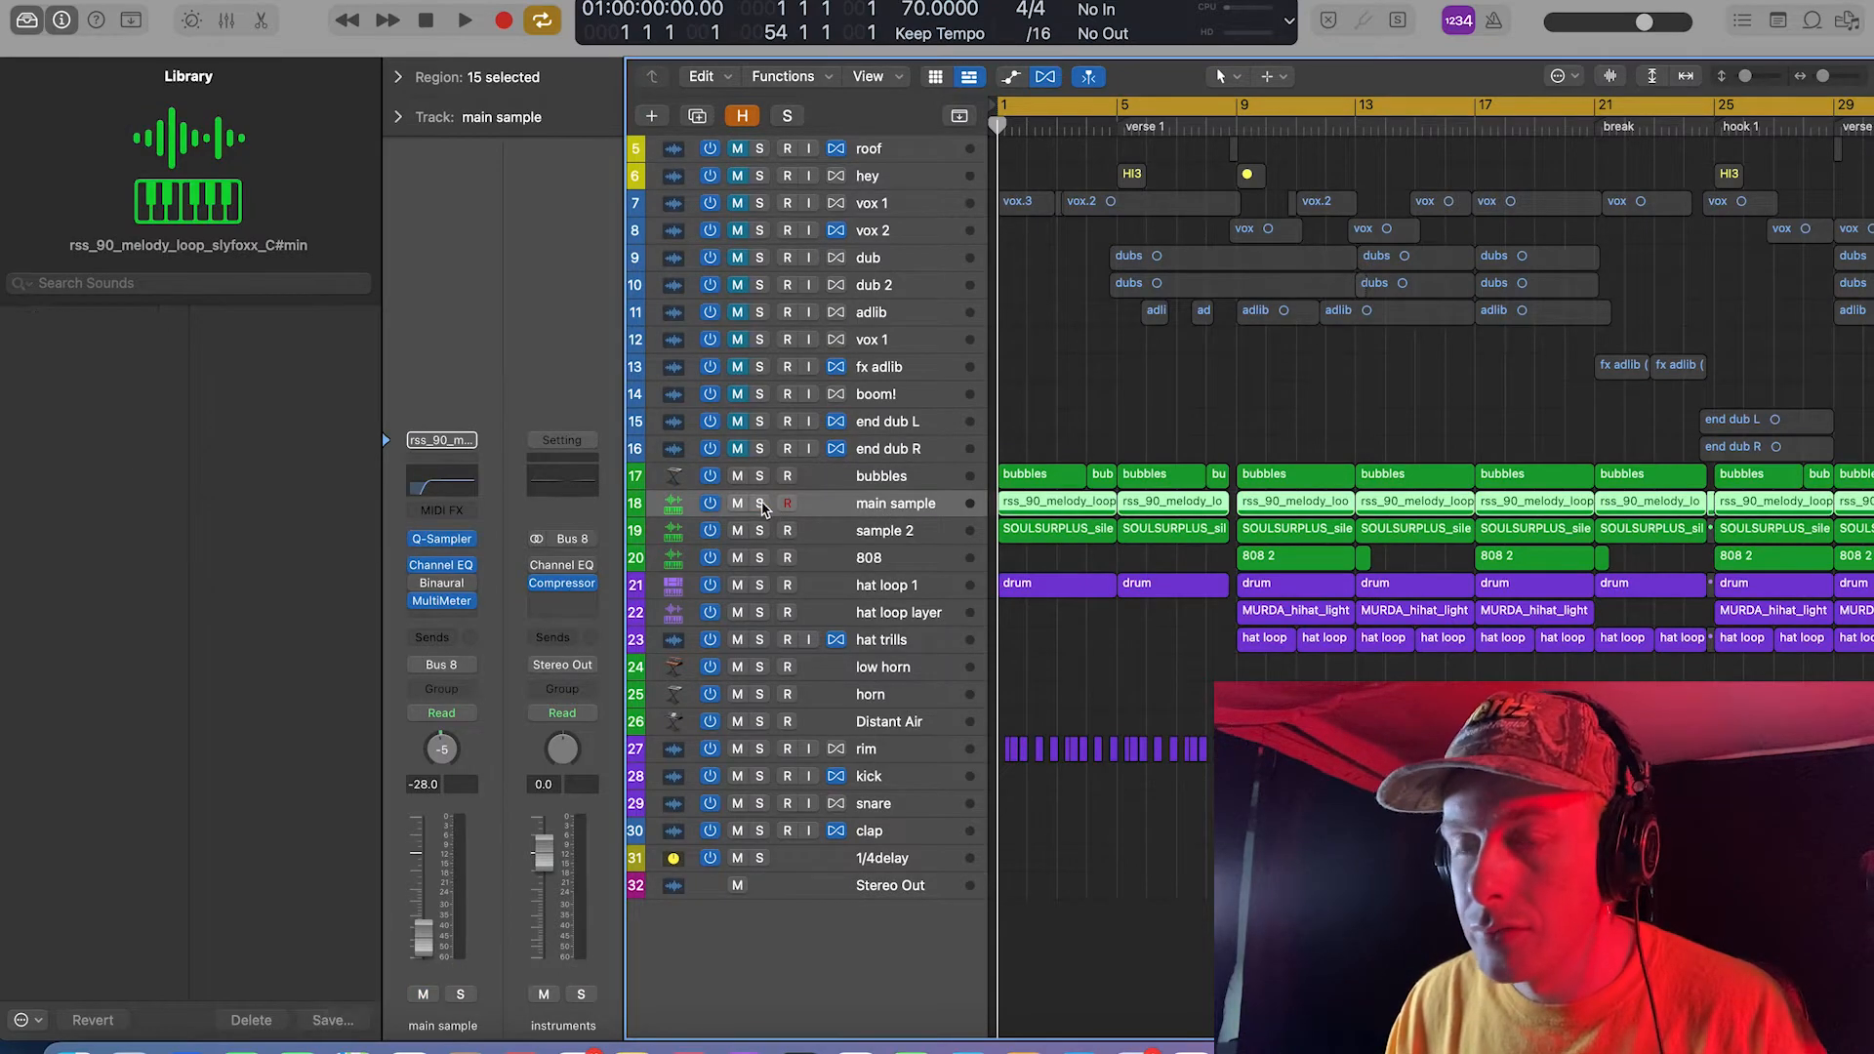
{"action": "key", "text": "s"}
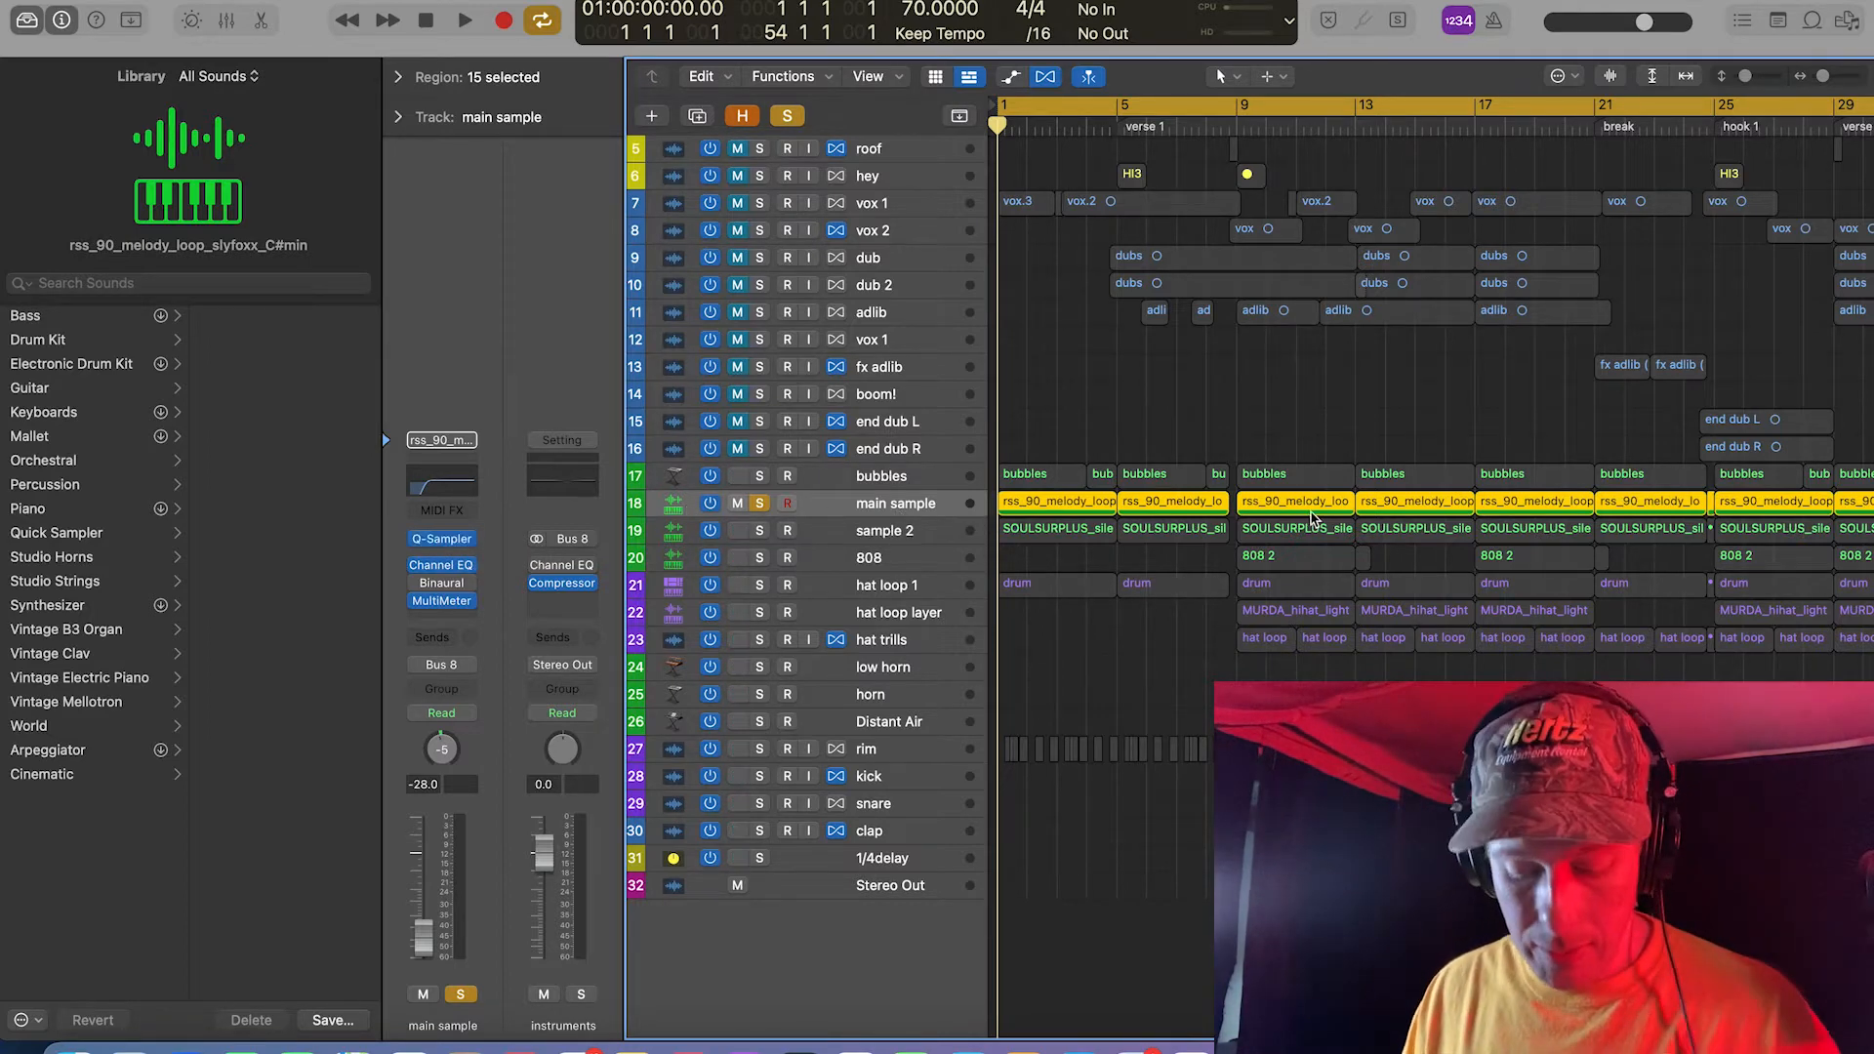
{"action": "key", "text": "ctrl+z"}
{"action": "key", "text": "super+Right"}
{"action": "key", "text": "super+Right"}
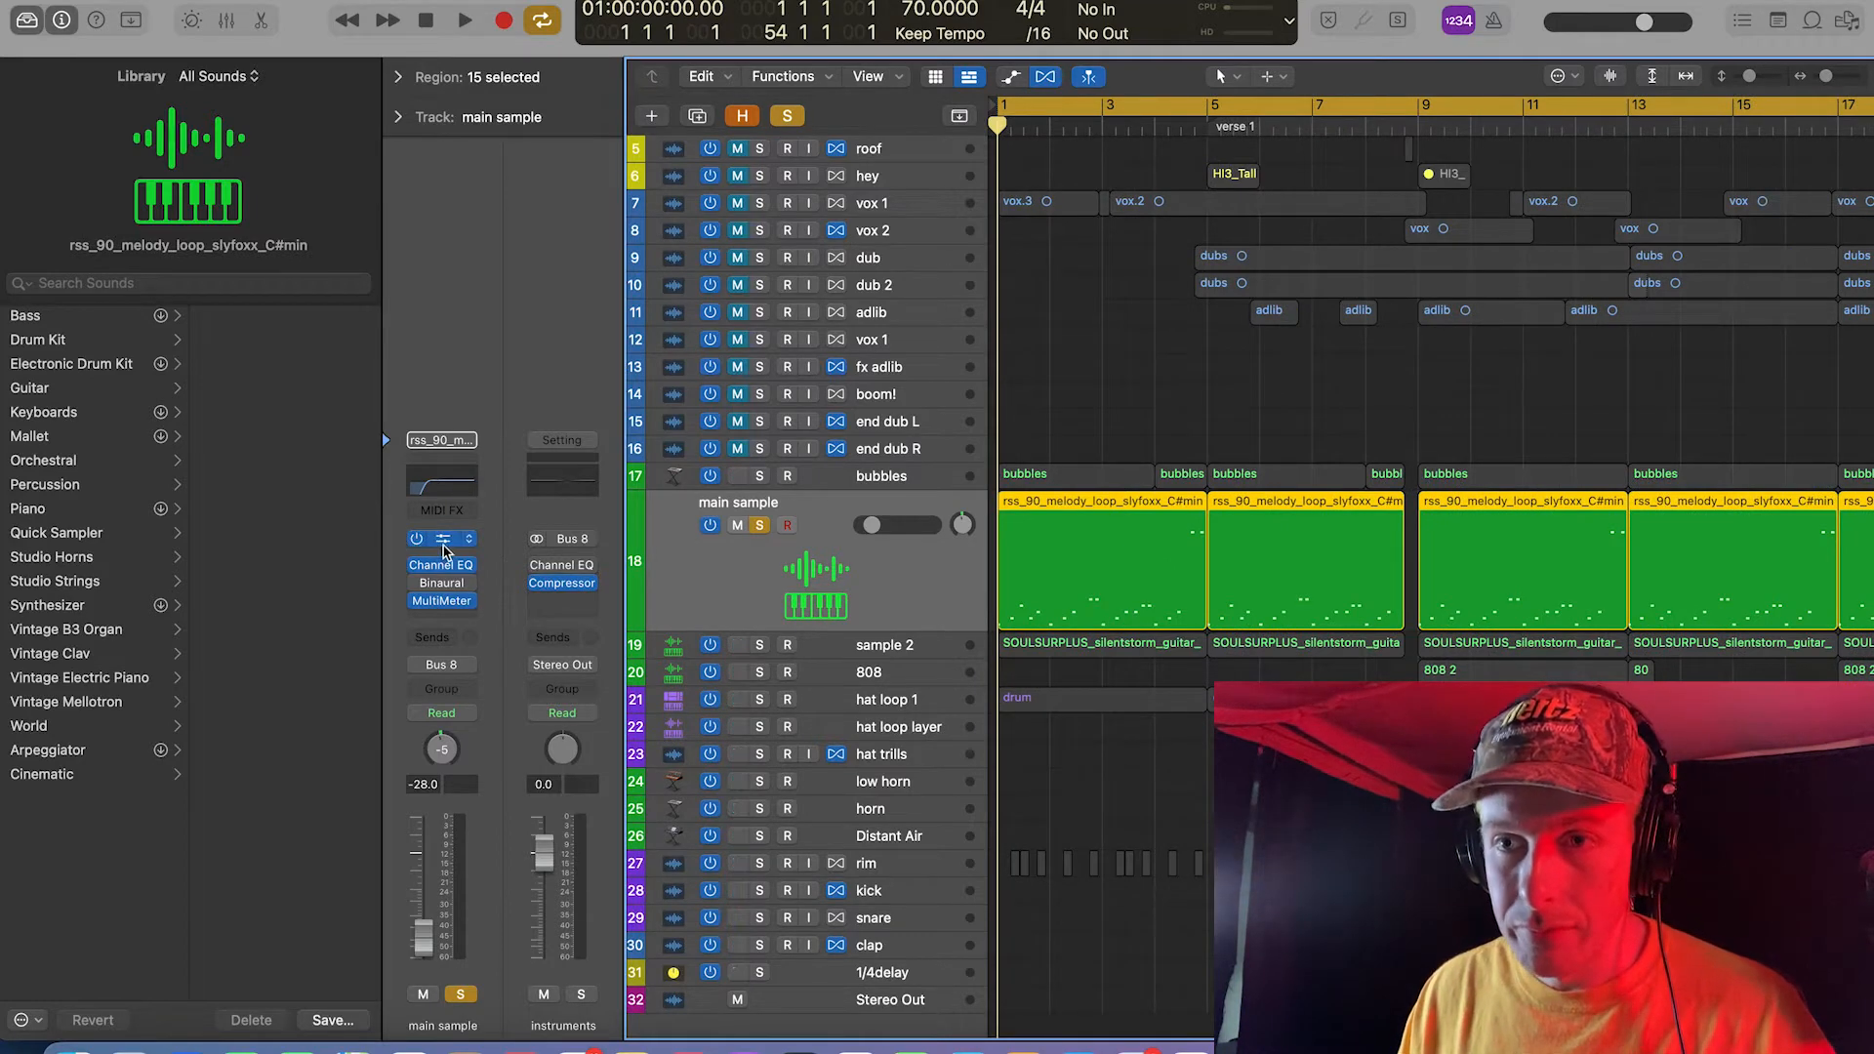
{"action": "left_click", "coordinate": [443, 544]}
{"action": "left_click_drag", "start_coordinate": [1122, 309], "coordinate": [573, 77]}
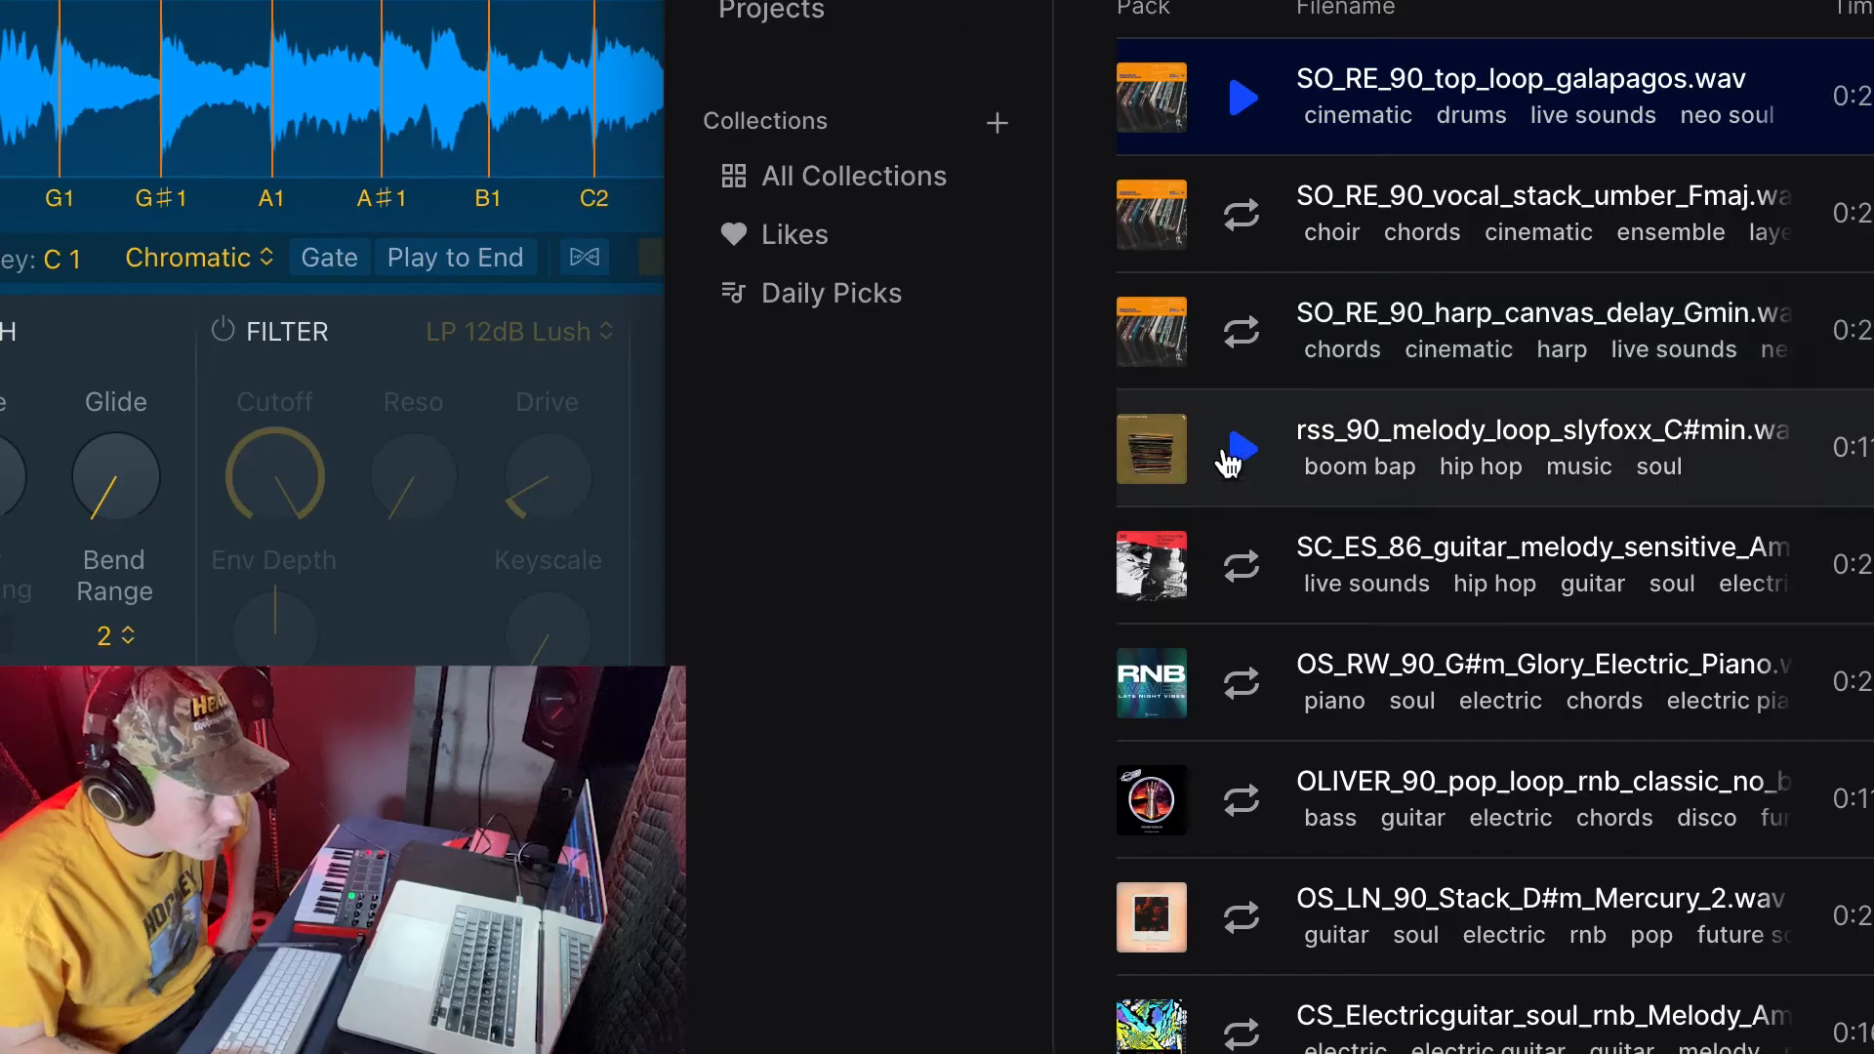
Step: Preview the original rss_90_melody_loop_slyfoxx_C#min.wav in the sample library, stop it, and close the main sample's sampler window
{"action": "left_click", "coordinate": [1233, 454]}
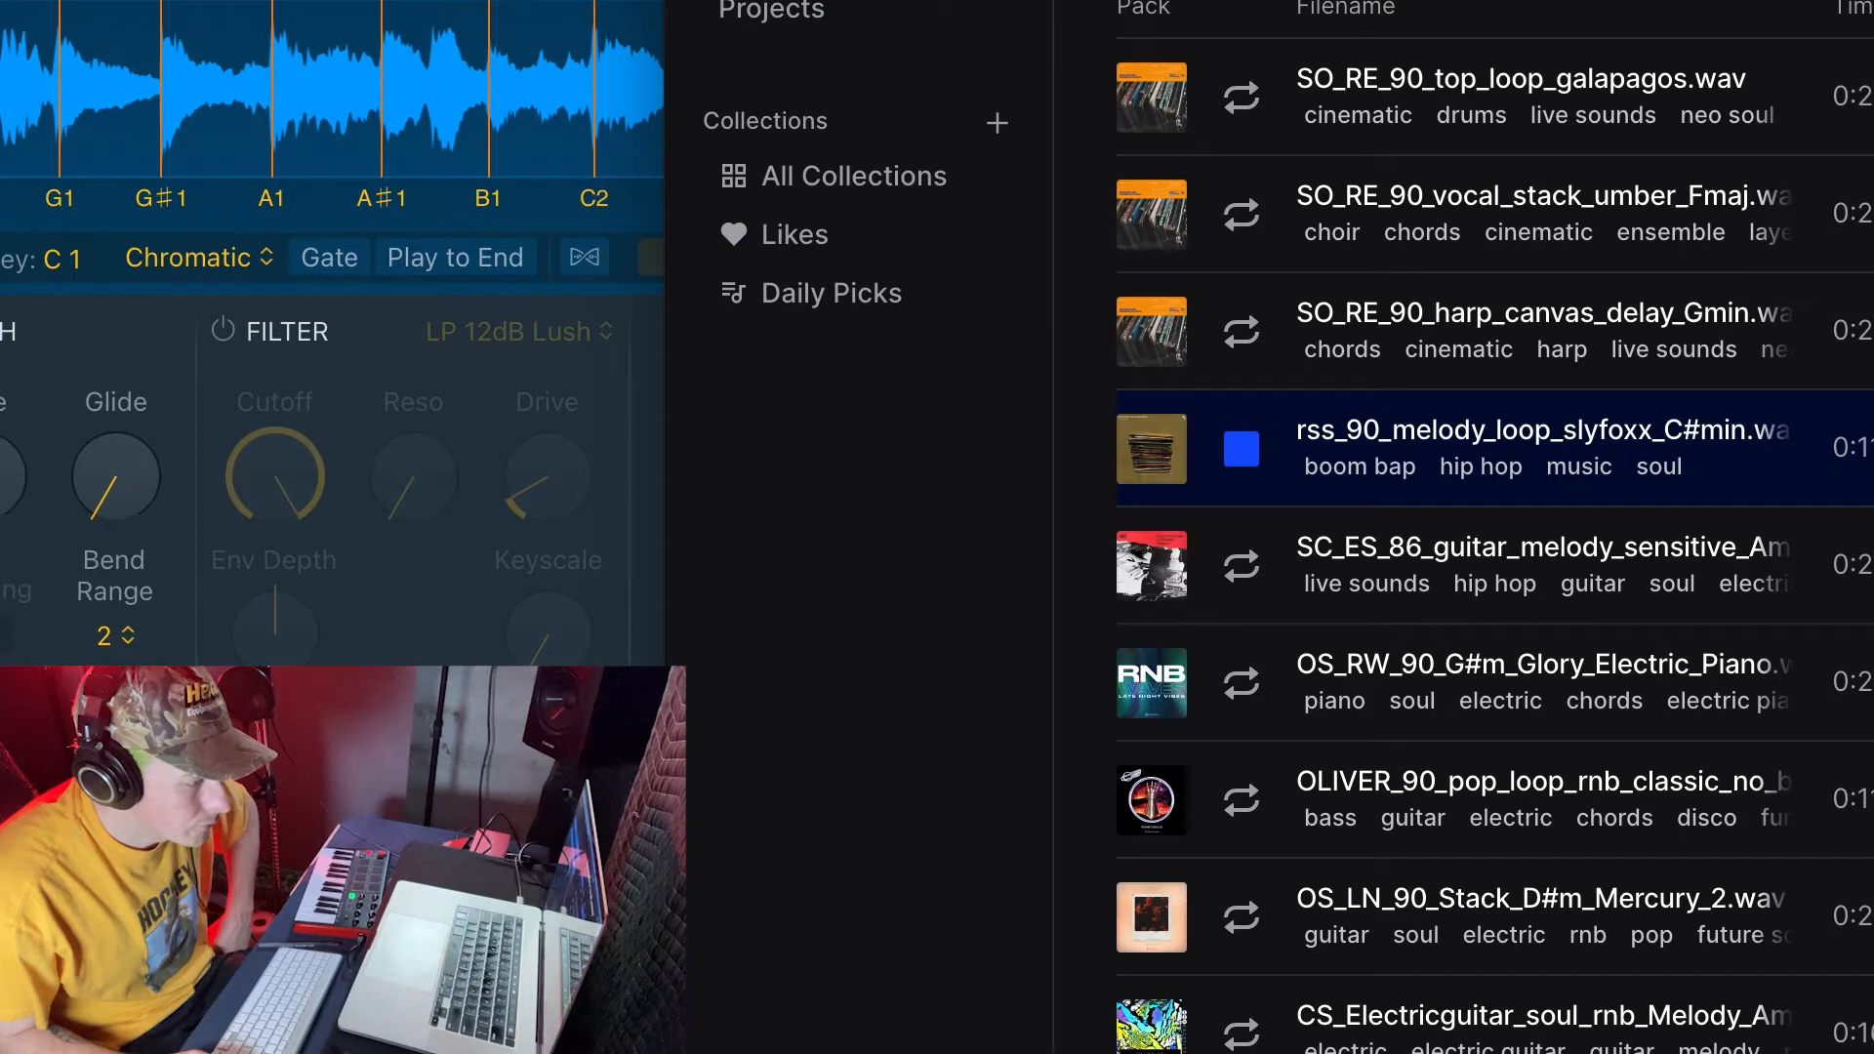
{"action": "key", "text": "space"}
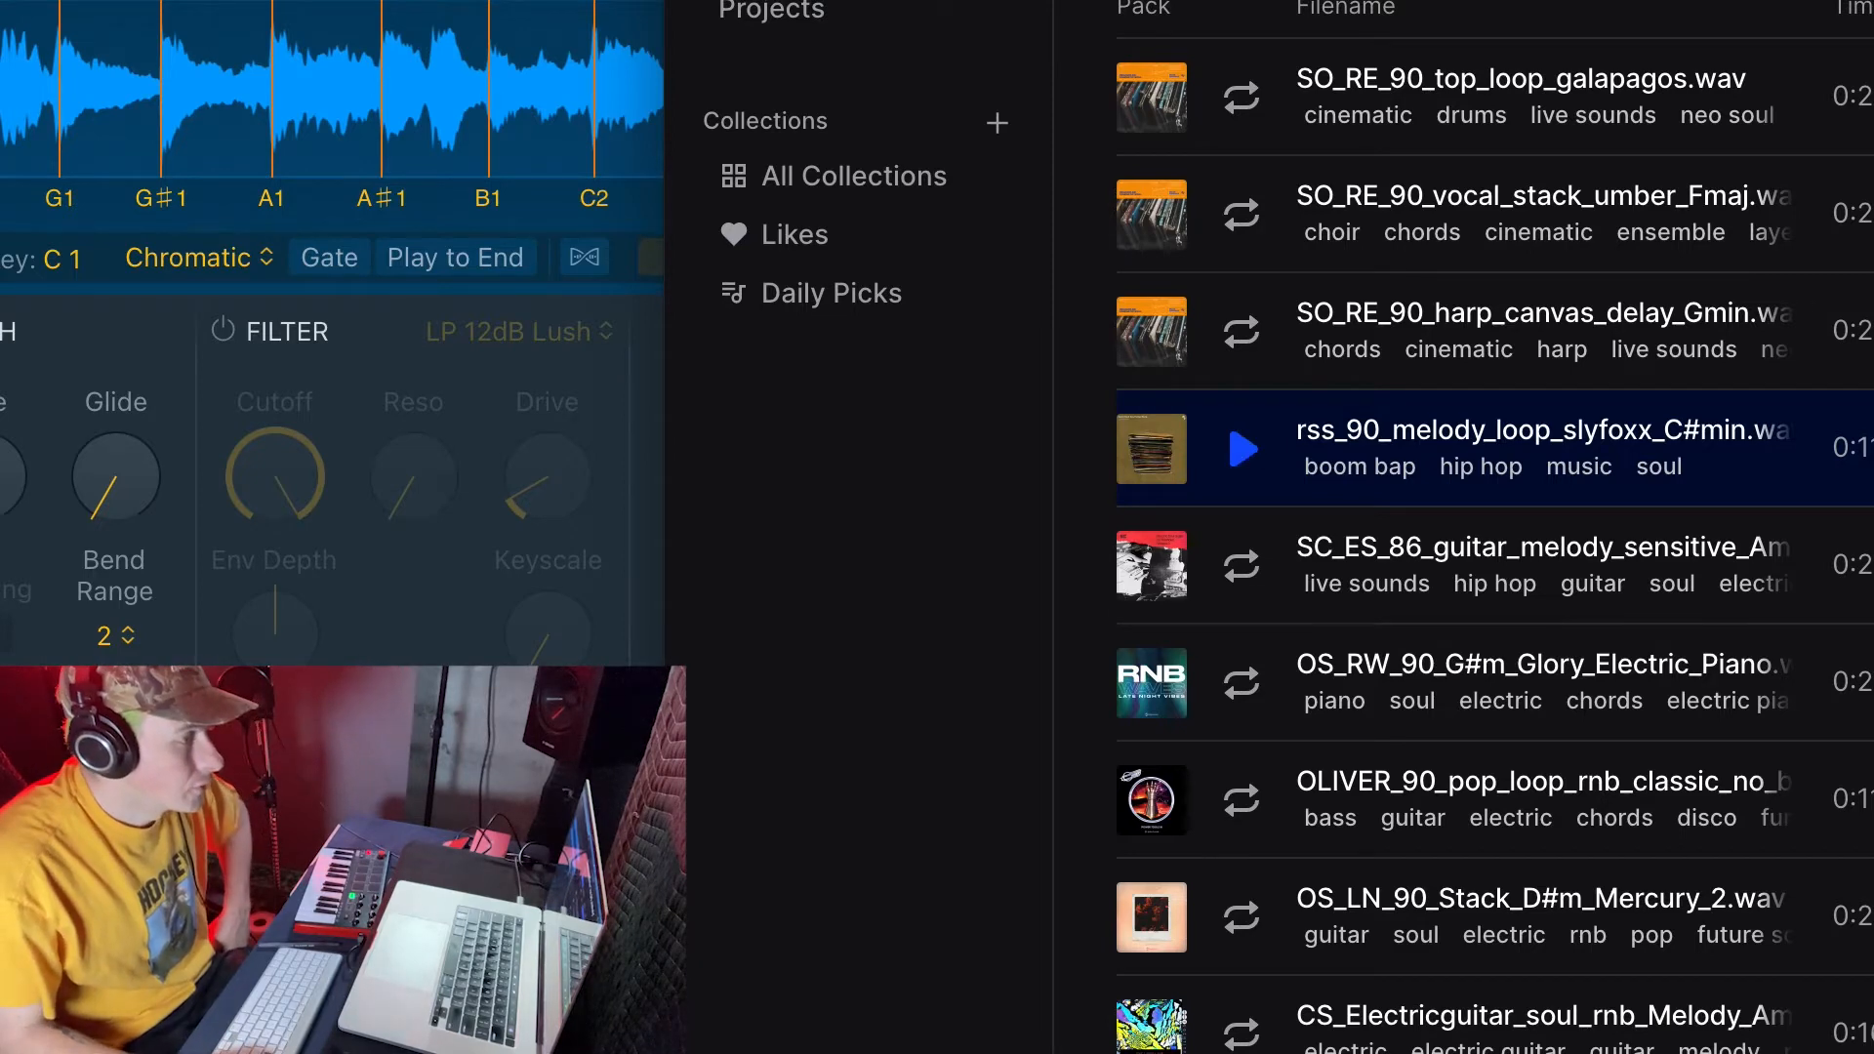
{"action": "left_click", "coordinate": [689, 21]}
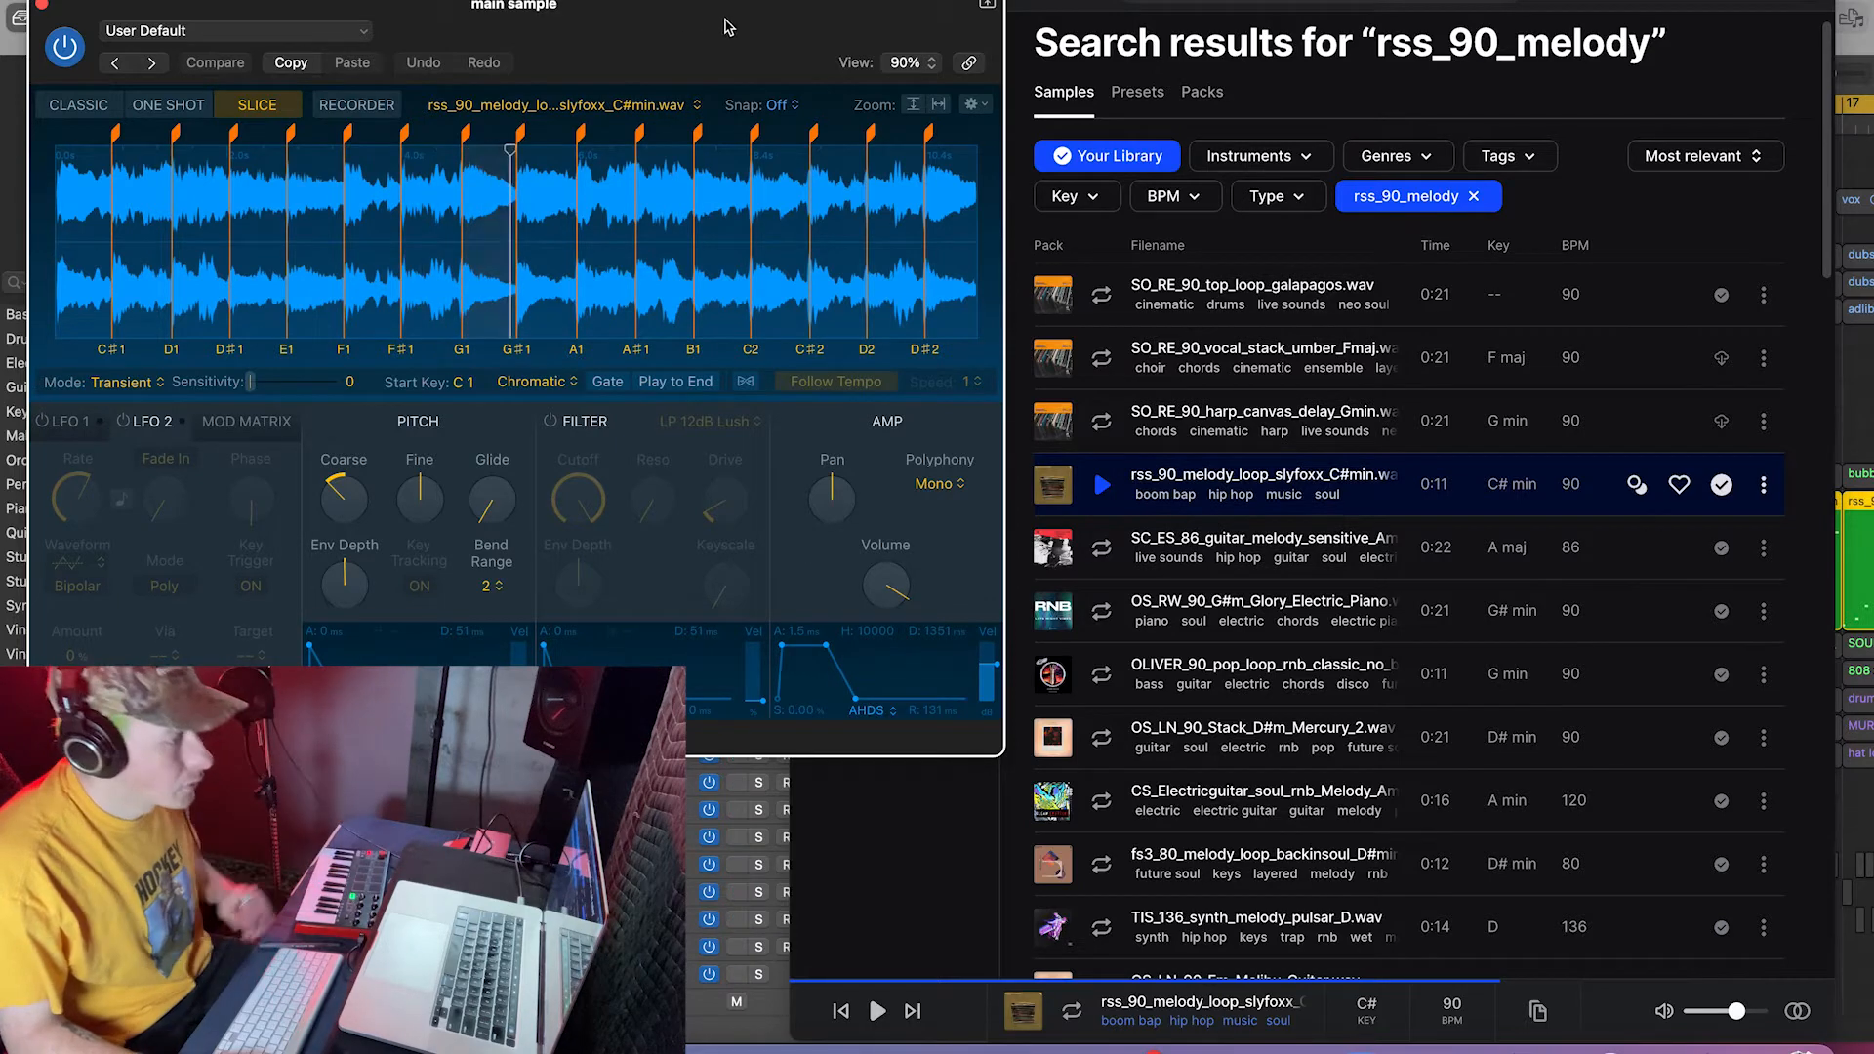
{"action": "left_click", "coordinate": [42, 8]}
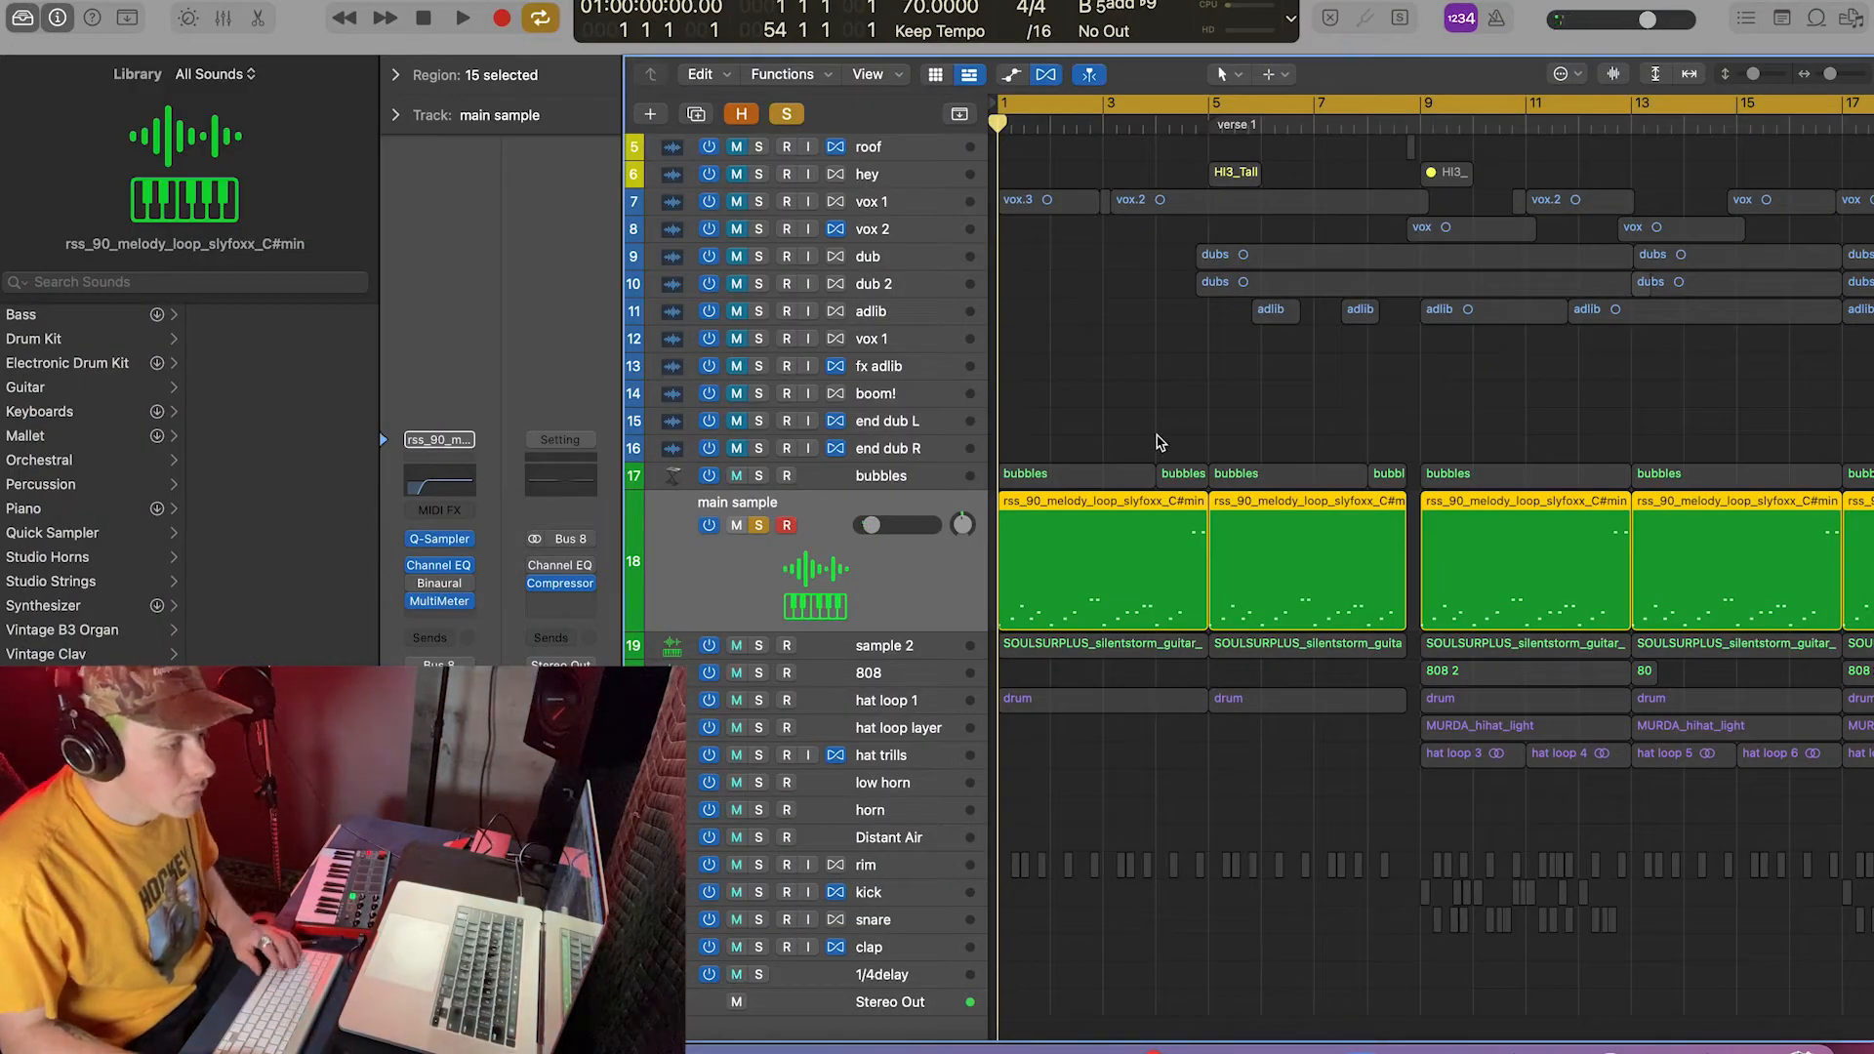
Step: Deselect the regions, play the main sample from bar 1, and solo hat loop 1 alongside it
{"action": "left_click", "coordinate": [1128, 416]}
{"action": "key", "text": "space"}
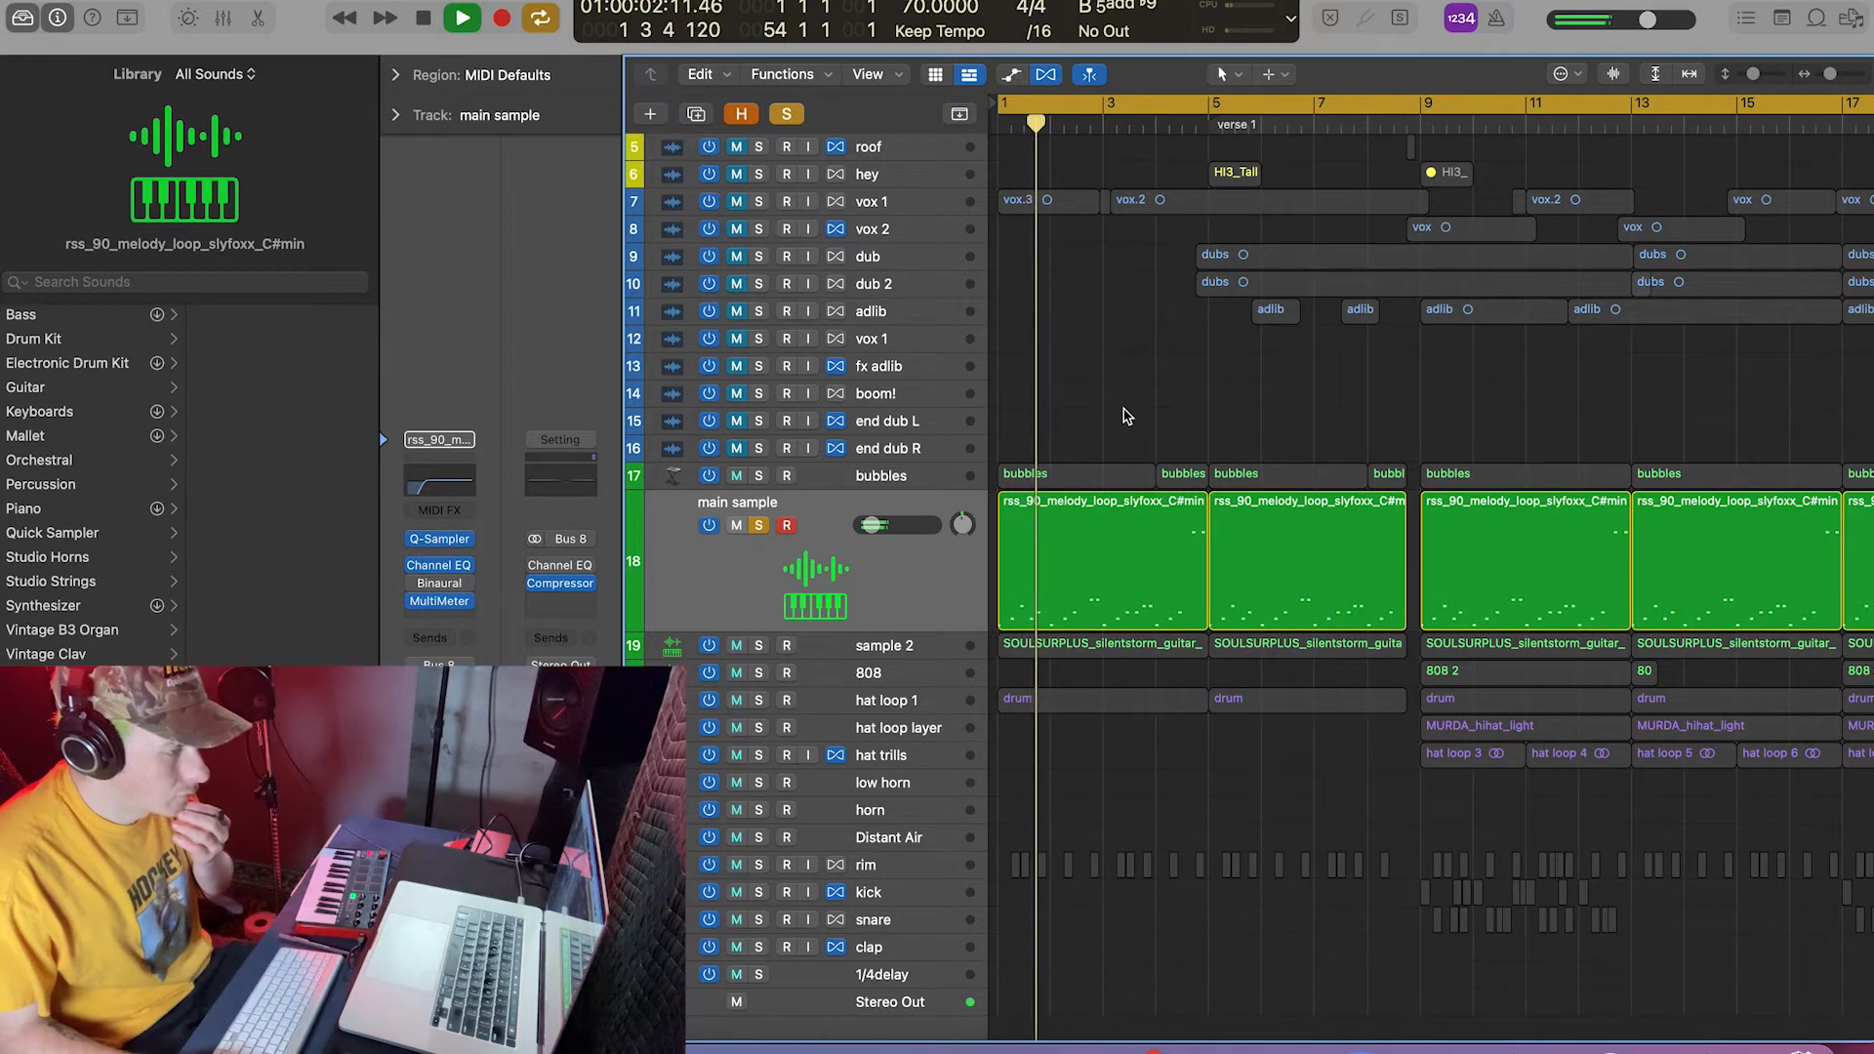
{"action": "scroll", "coordinate": [1217, 653], "scroll_direction": "up", "scroll_amount": 1}
{"action": "scroll", "coordinate": [1217, 654], "scroll_direction": "down", "scroll_amount": 1}
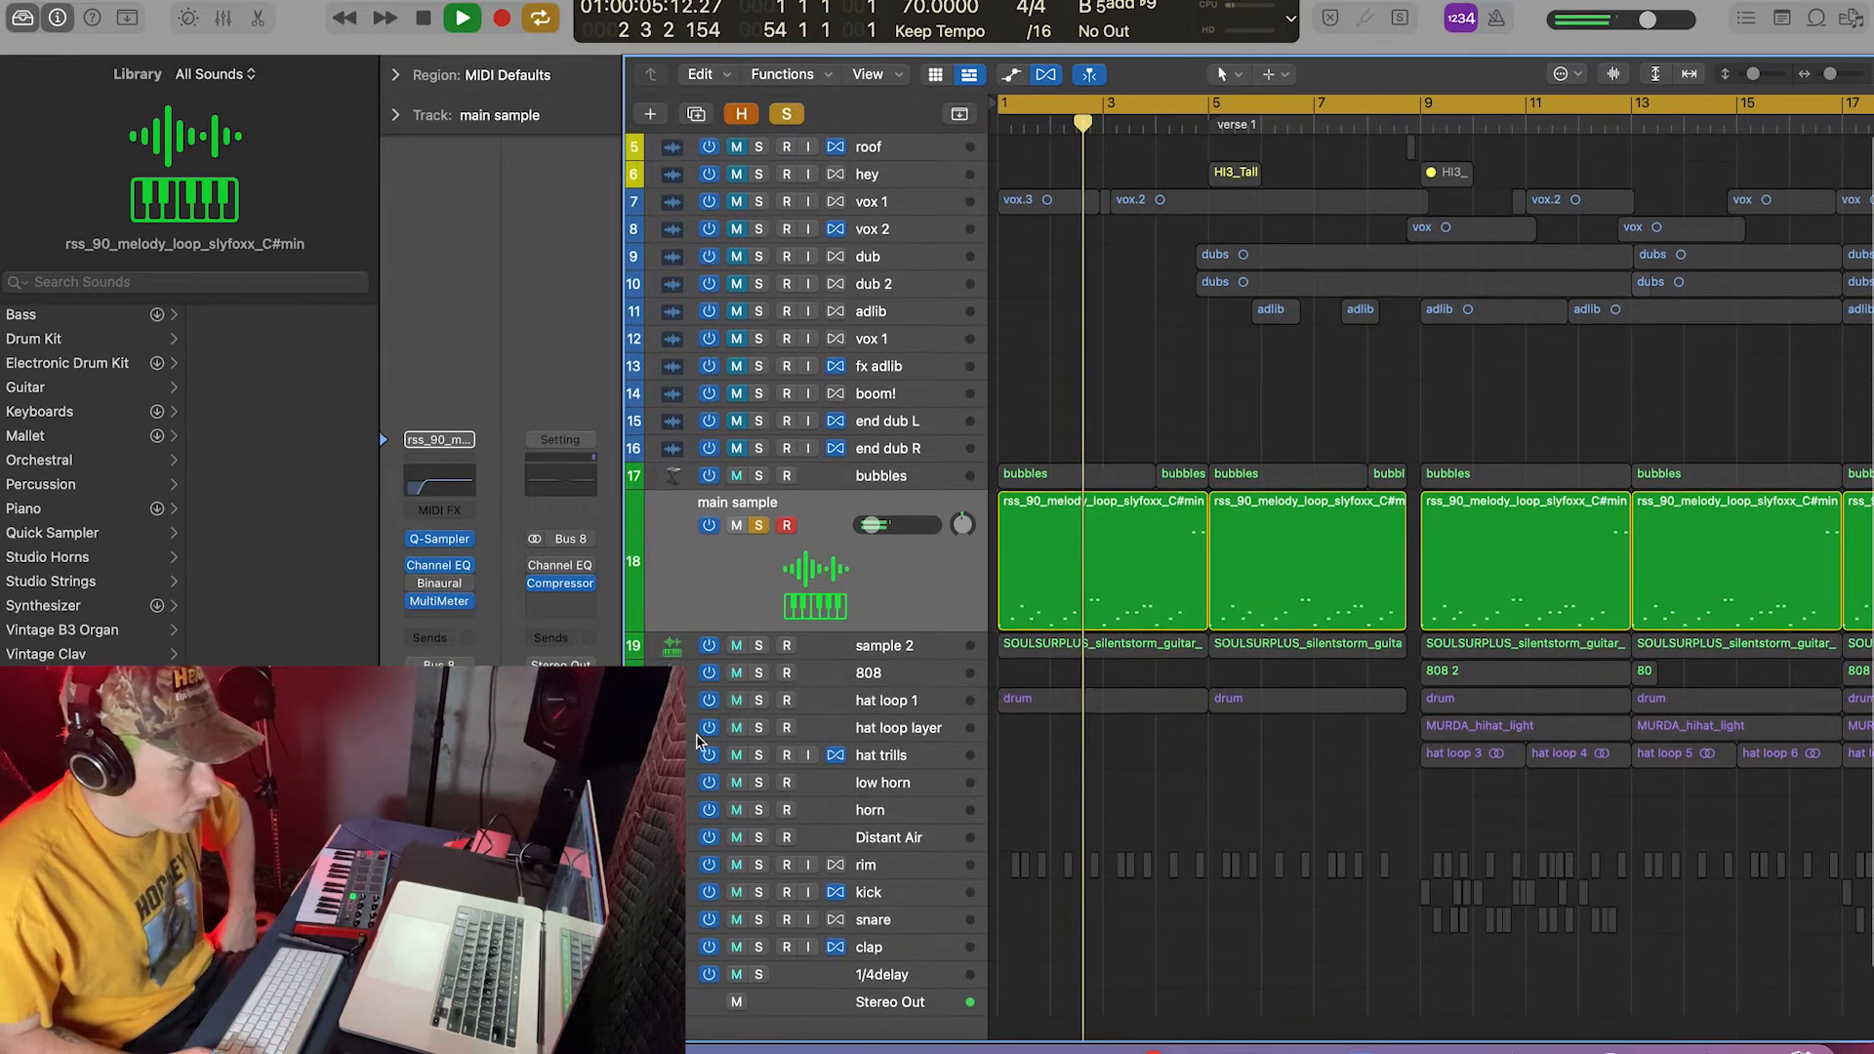
{"action": "left_click", "coordinate": [759, 700]}
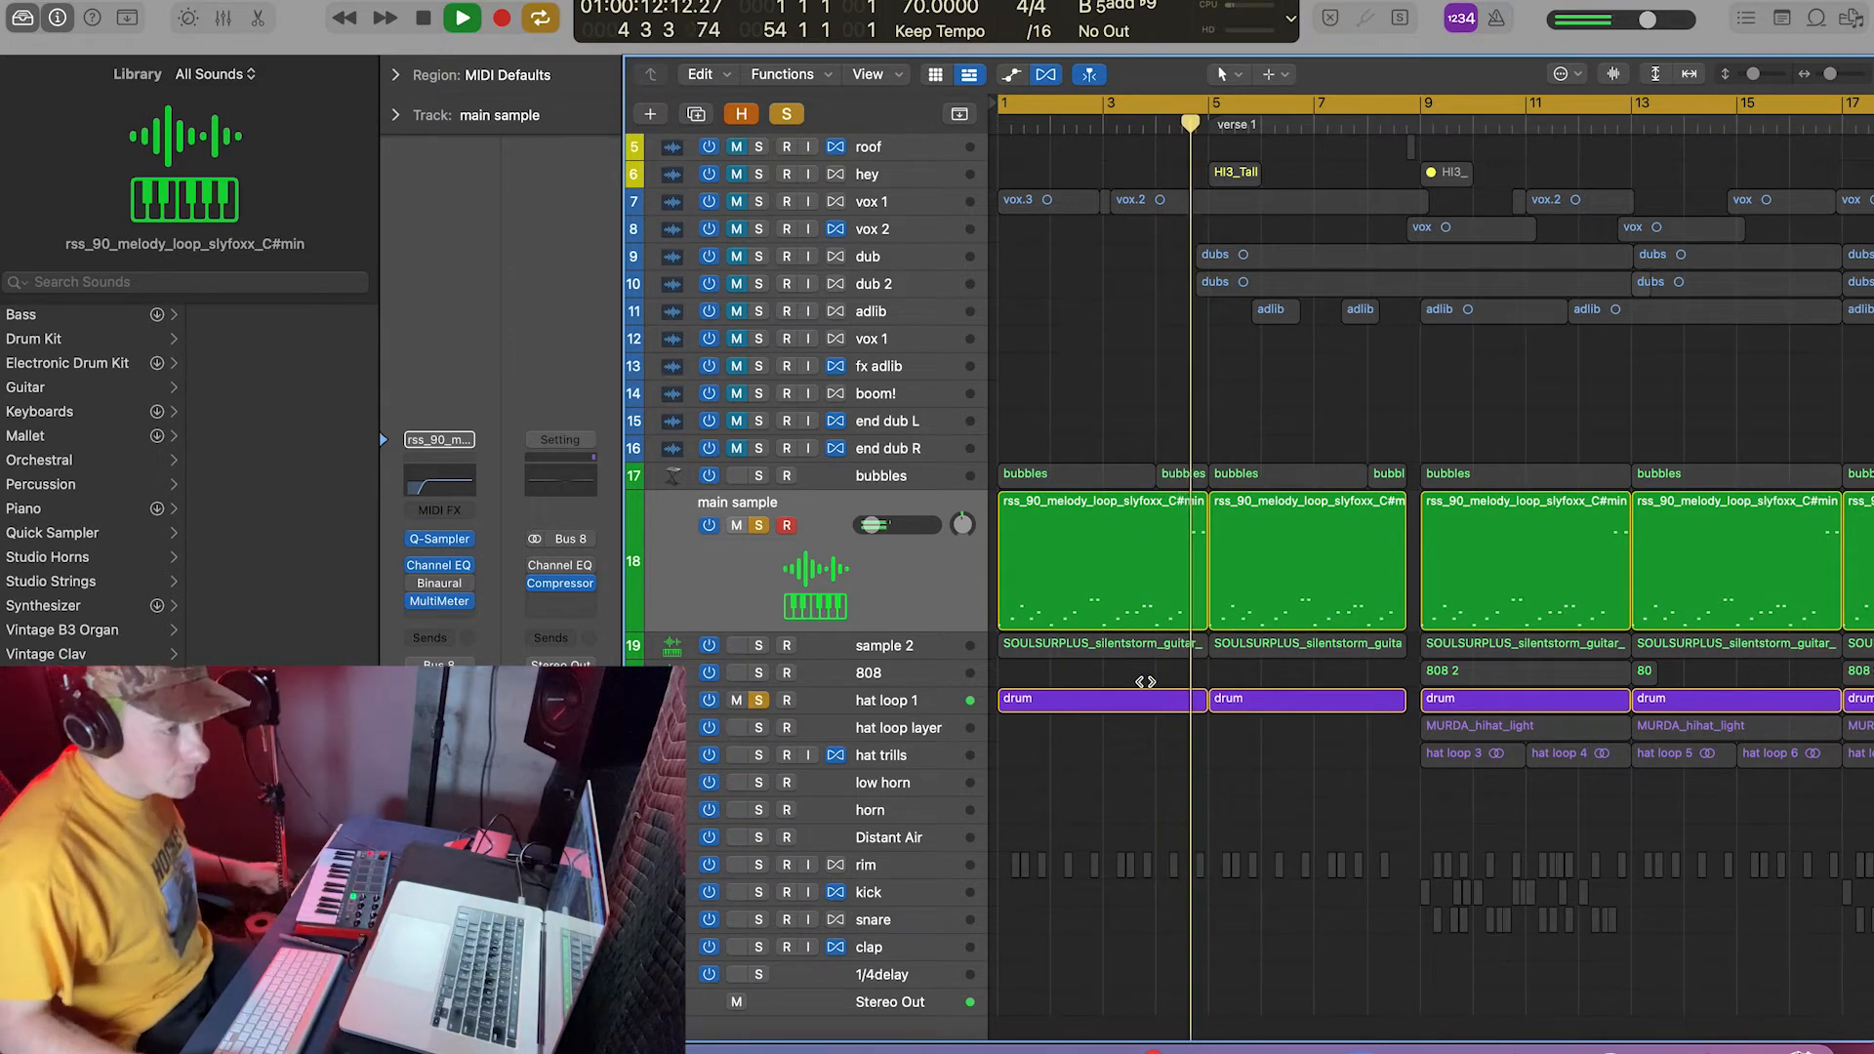
Step: Stop playback and set the cycle range from bar 1 to bar 5
{"action": "key", "text": "space"}
{"action": "left_click", "coordinate": [1202, 108]}
{"action": "left_click_drag", "start_coordinate": [1201, 115], "coordinate": [864, 110]}
{"action": "key", "text": "space"}
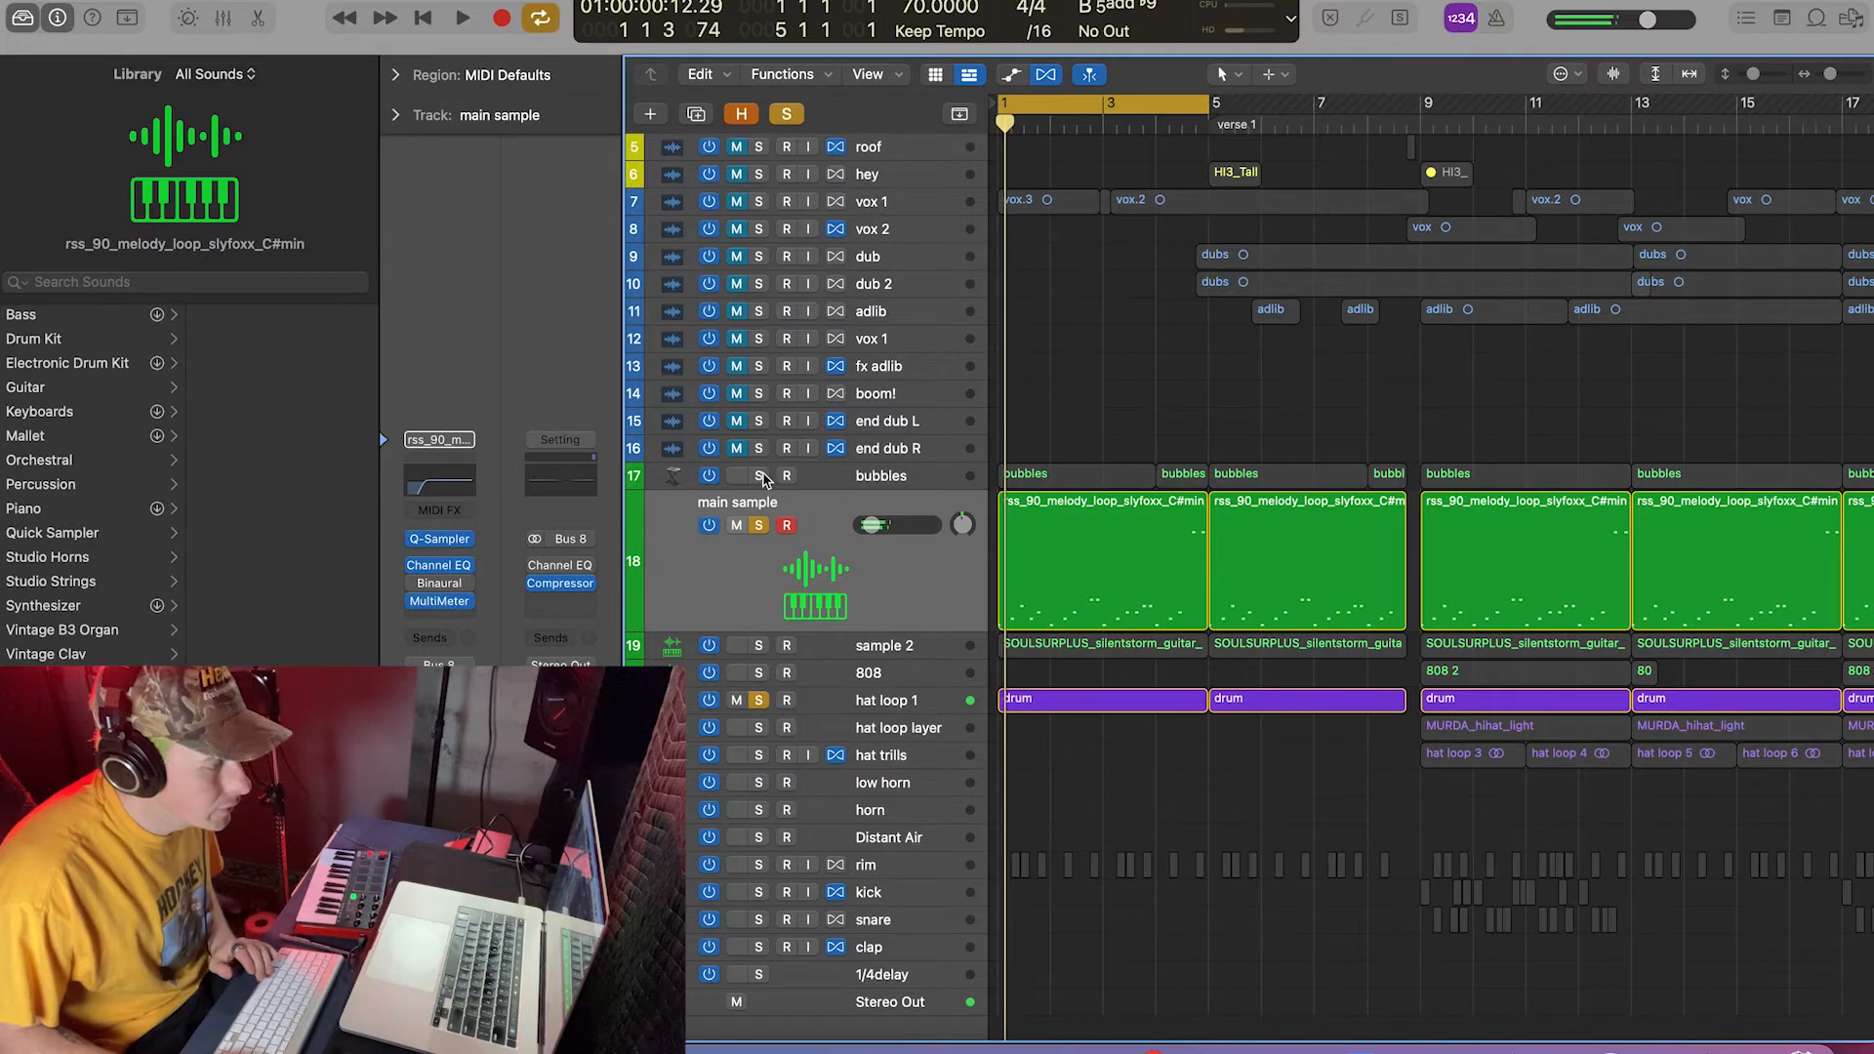
{"action": "left_click", "coordinate": [758, 475]}
{"action": "key", "text": "super+Right"}
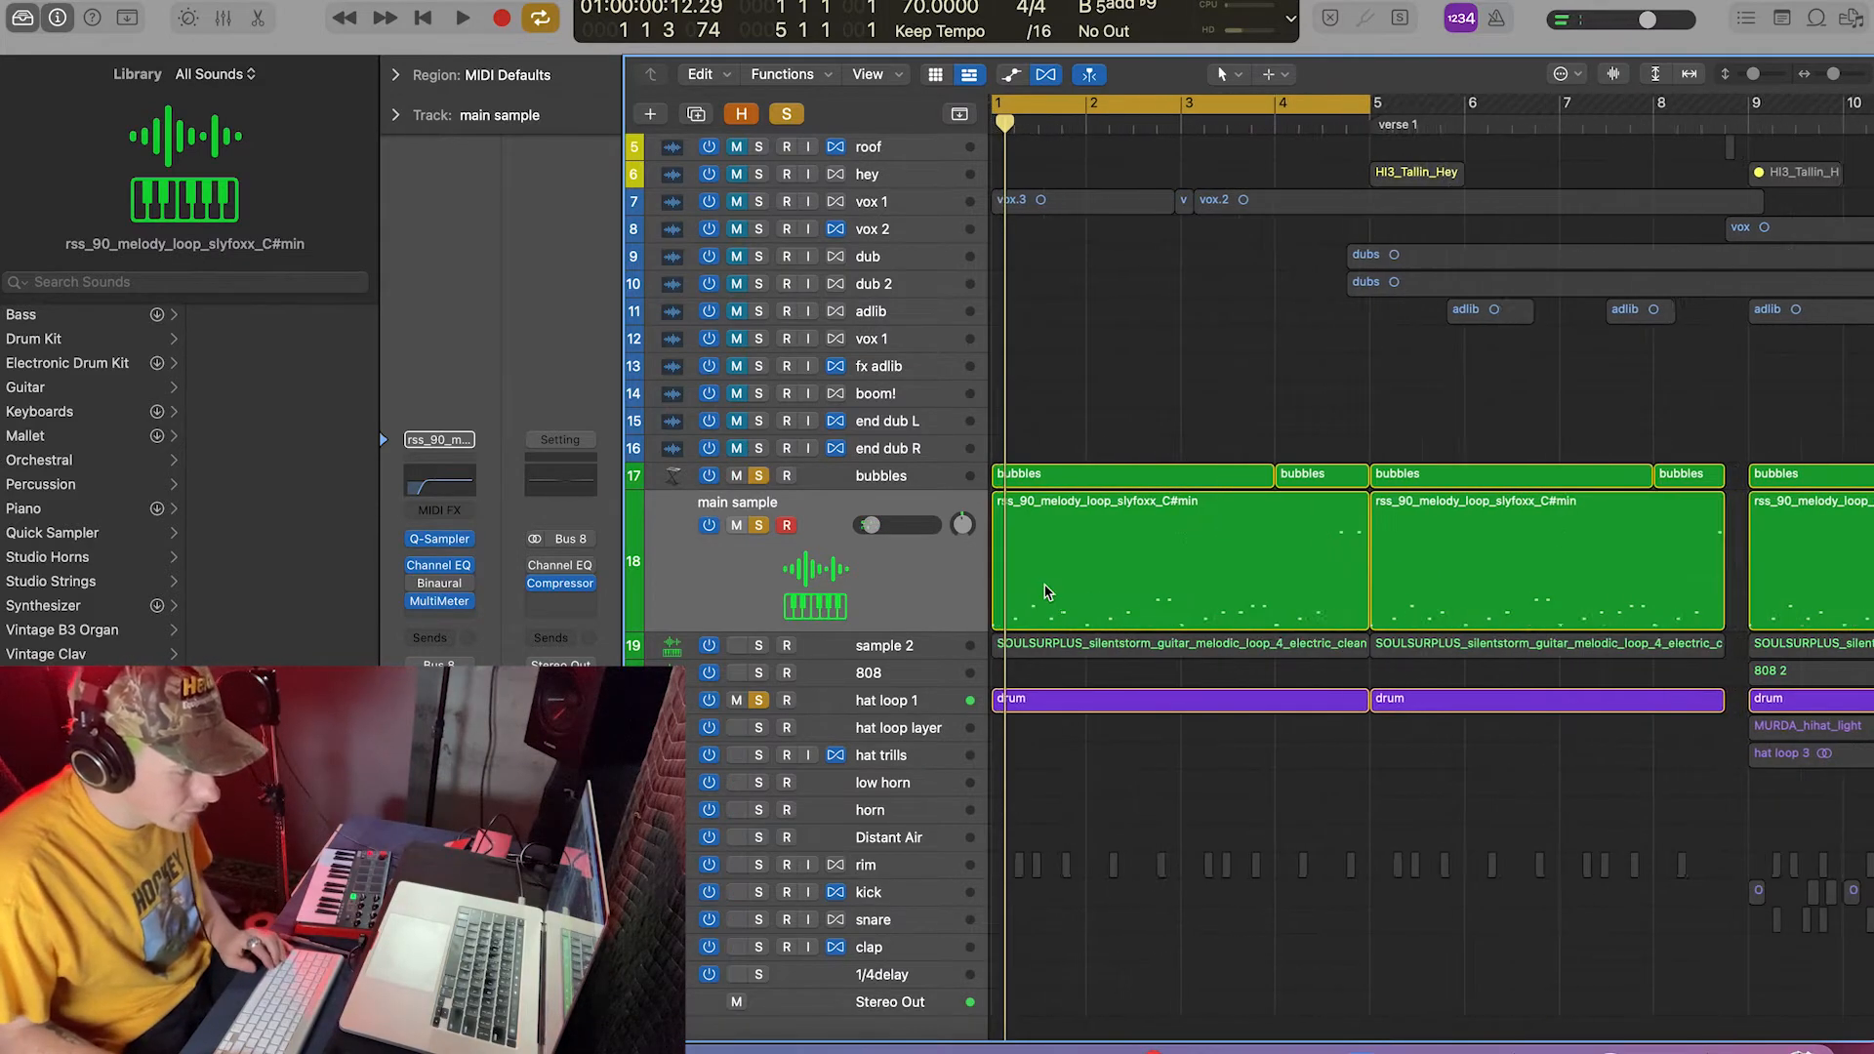
{"action": "left_click", "coordinate": [759, 477]}
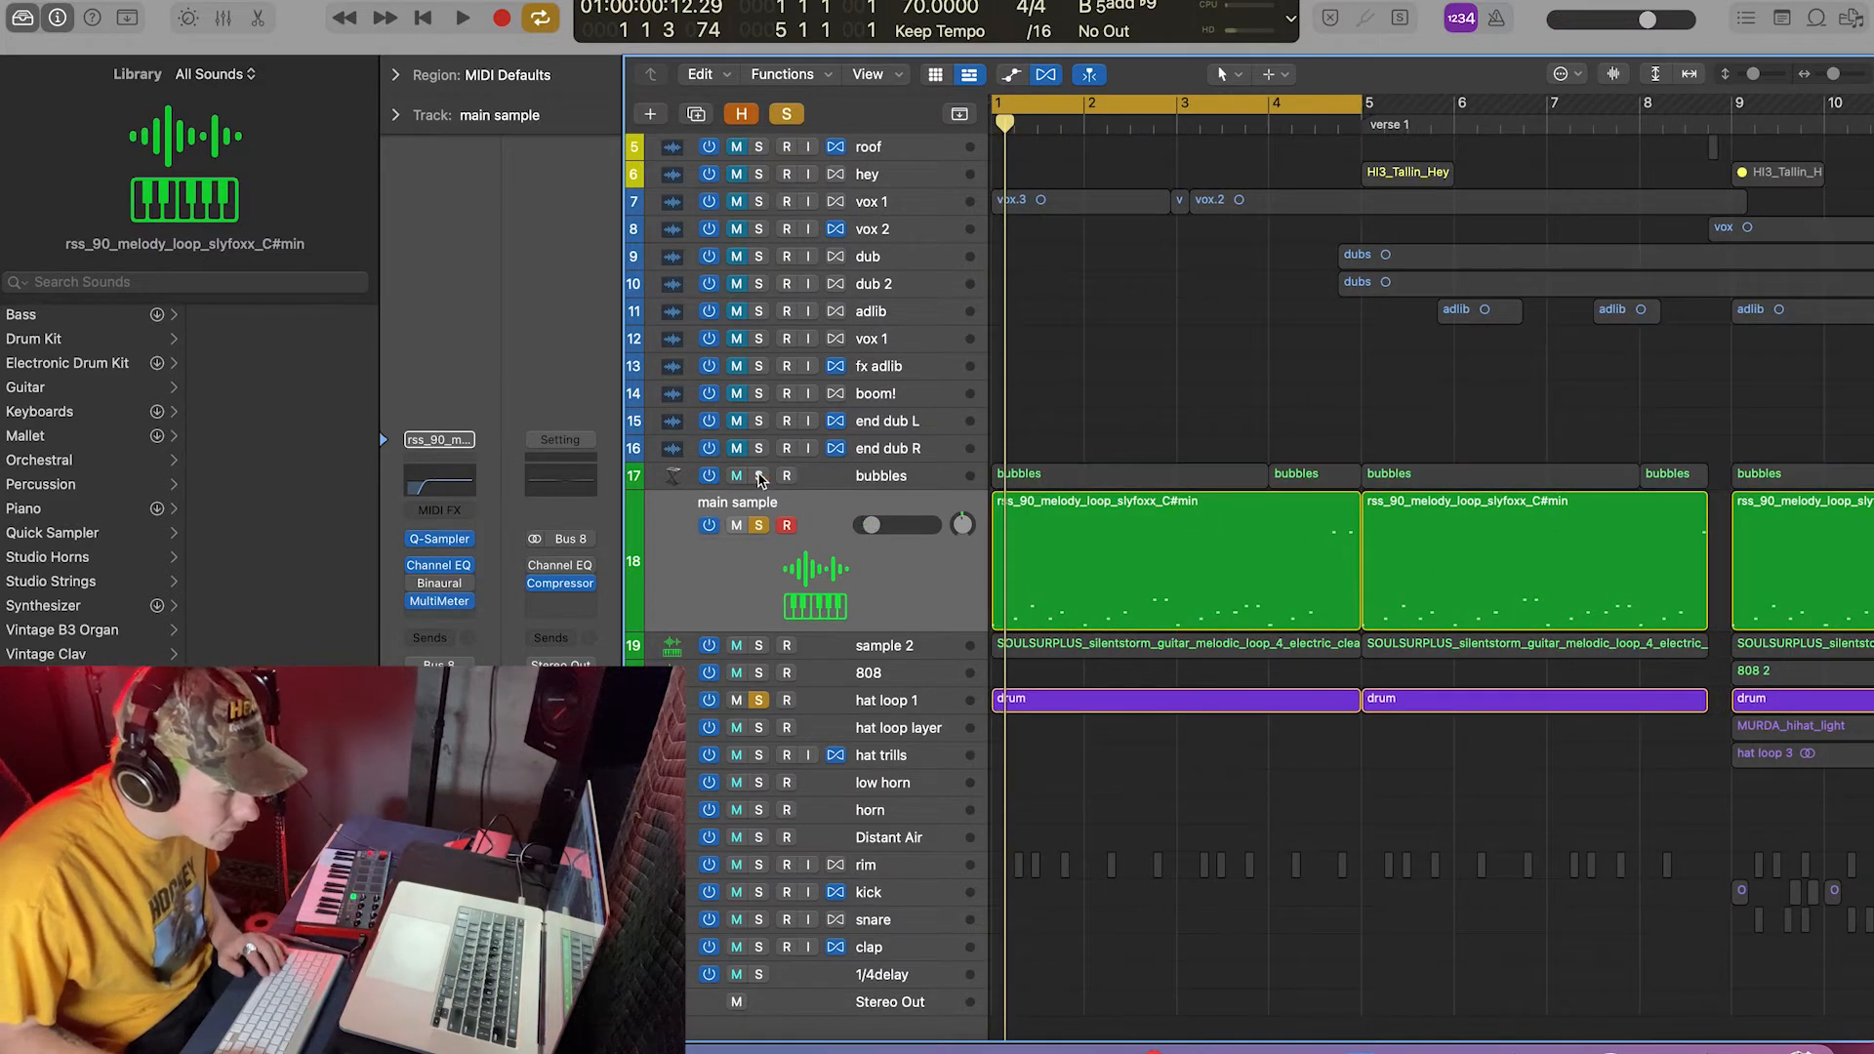
Step: Solo and select the sample 2 track, view its slices in Quick Sampler, and close the instrument window
{"action": "left_click", "coordinate": [761, 645]}
{"action": "left_click", "coordinate": [868, 647]}
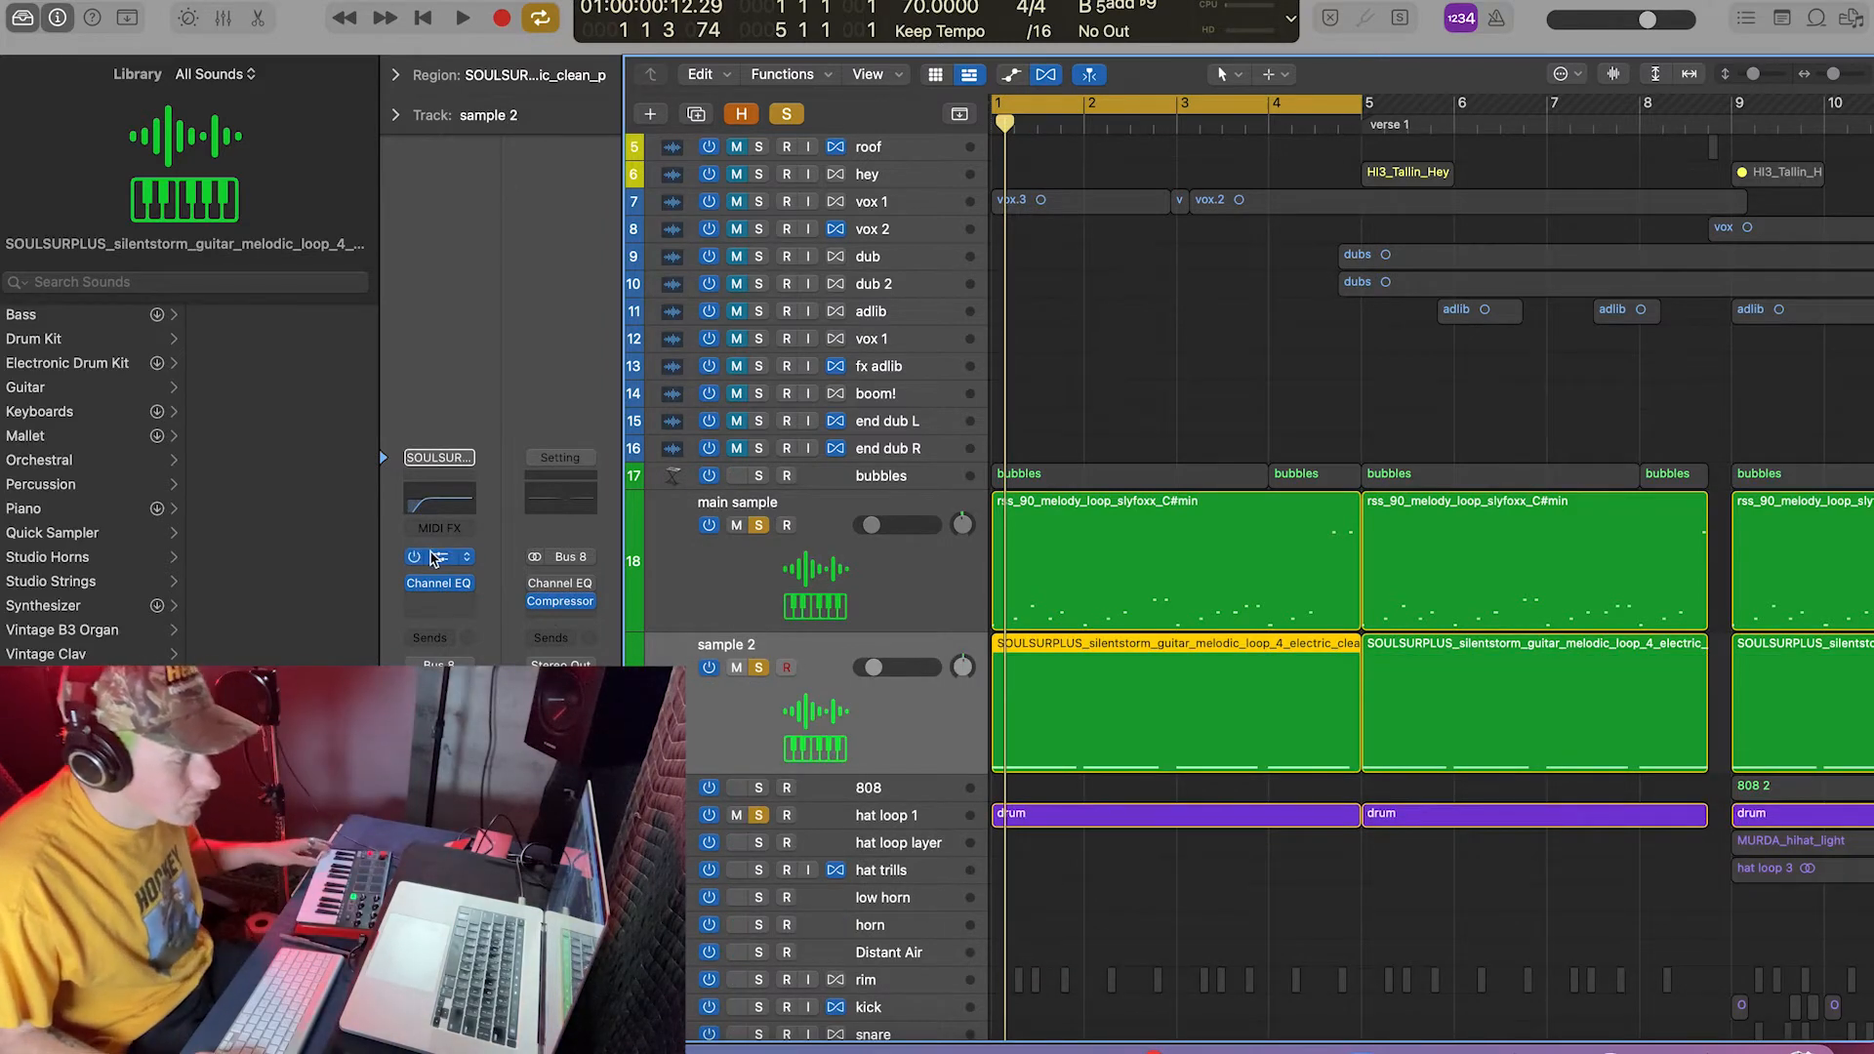
{"action": "left_click", "coordinate": [439, 558]}
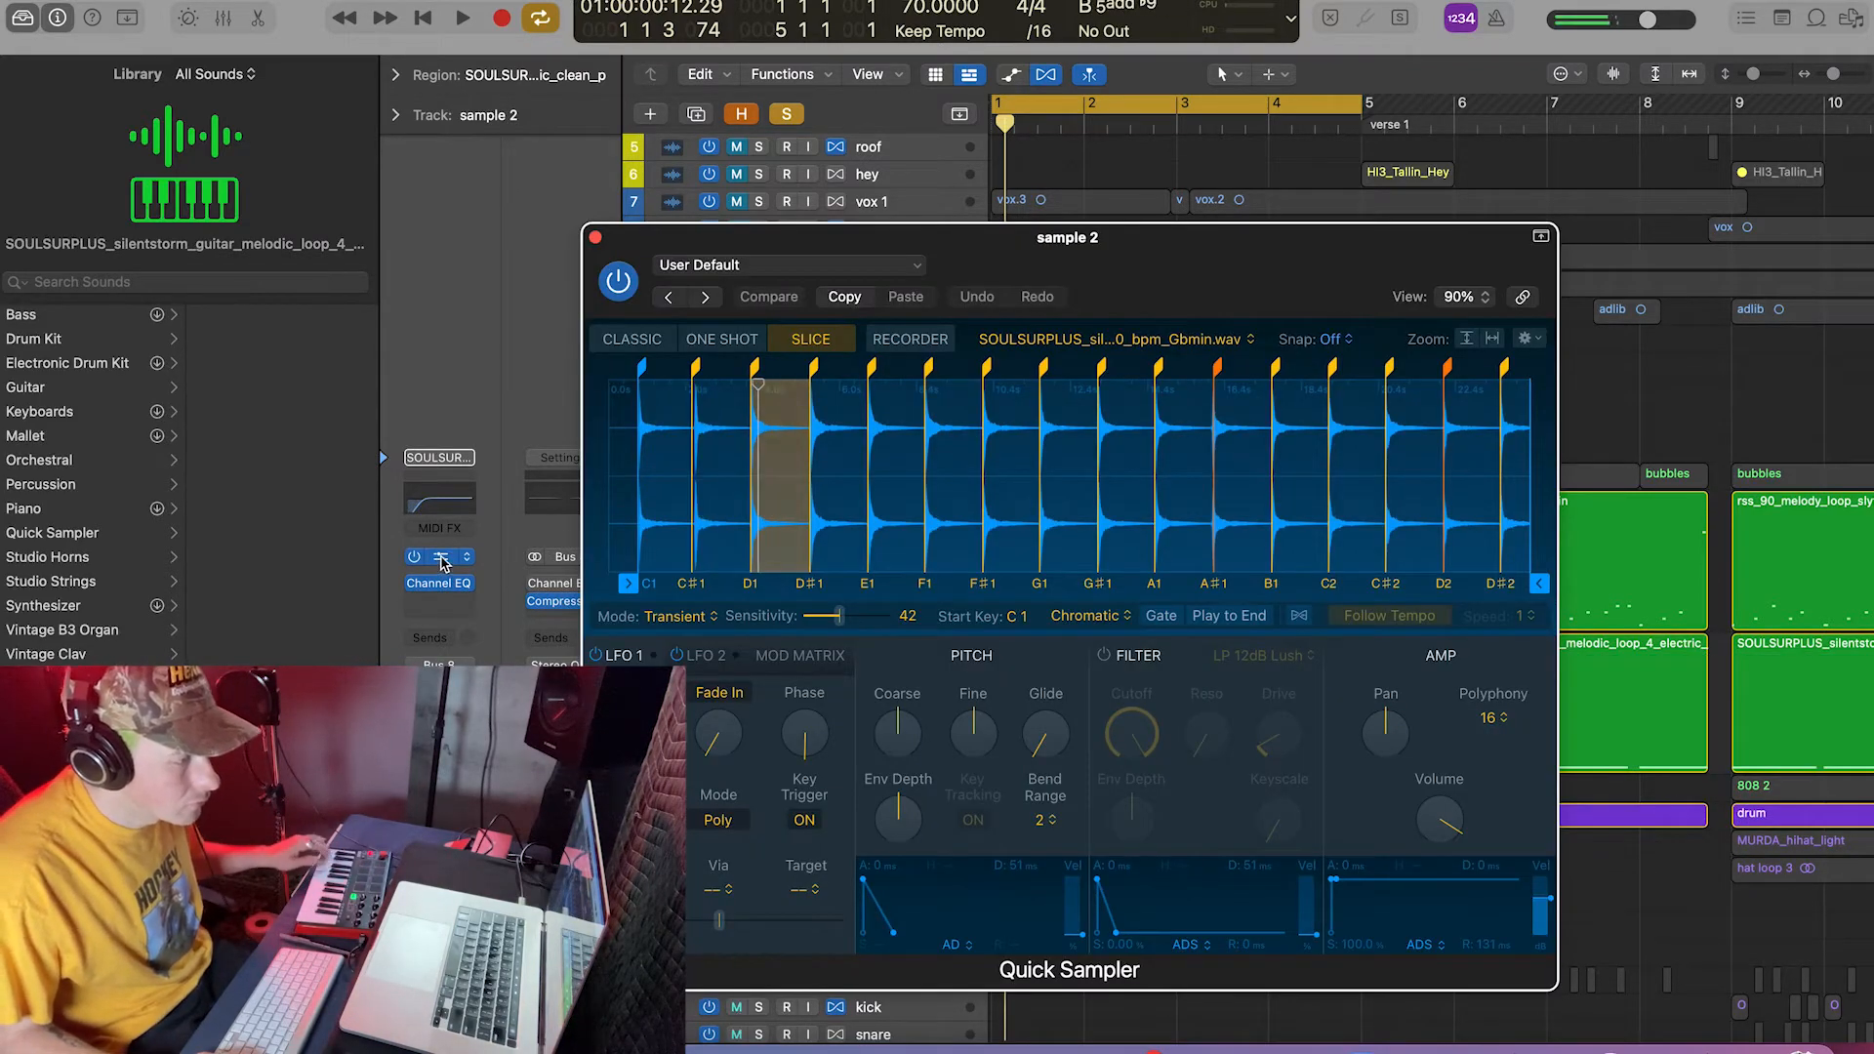
{"action": "left_click", "coordinate": [596, 238]}
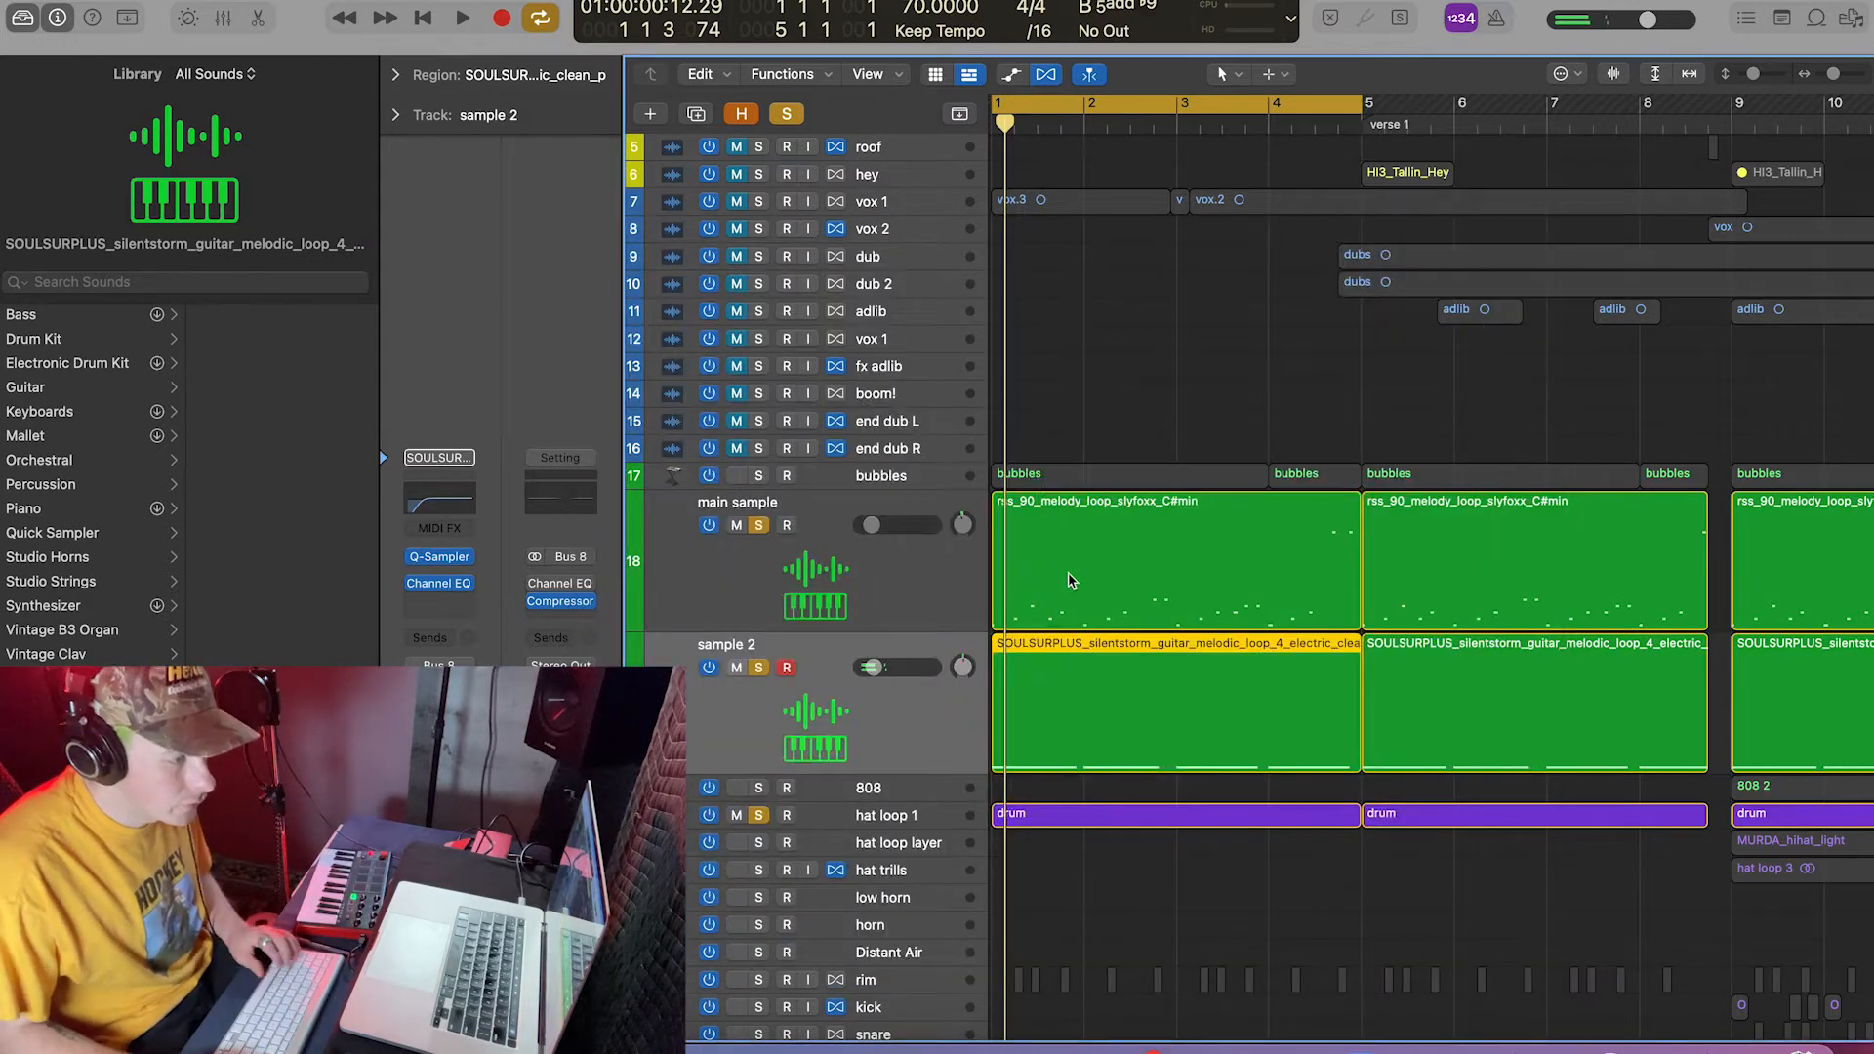
Step: Play the bar 1 to 5 cycle, switching the main sample's solo off and on to compare it with sample 2
{"action": "key", "text": "super+Right"}
{"action": "key", "text": "space"}
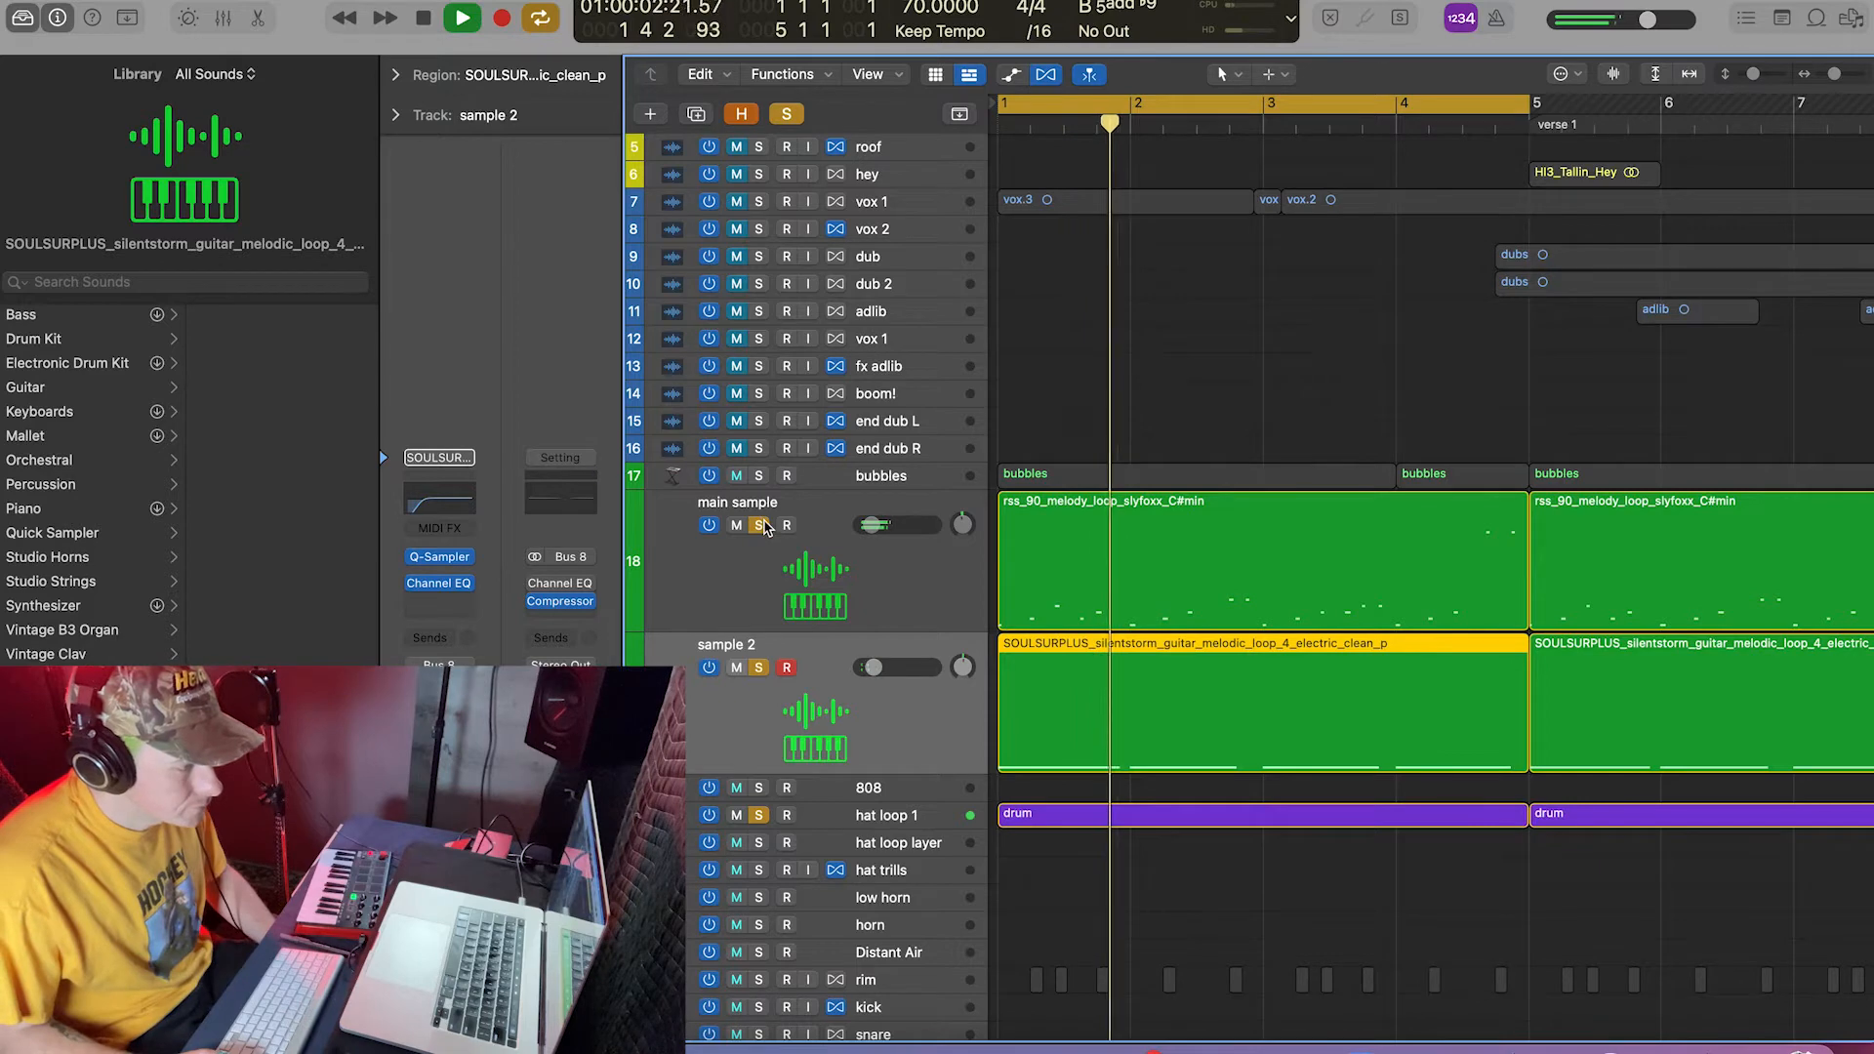
{"action": "left_click", "coordinate": [758, 526]}
{"action": "left_click", "coordinate": [760, 526]}
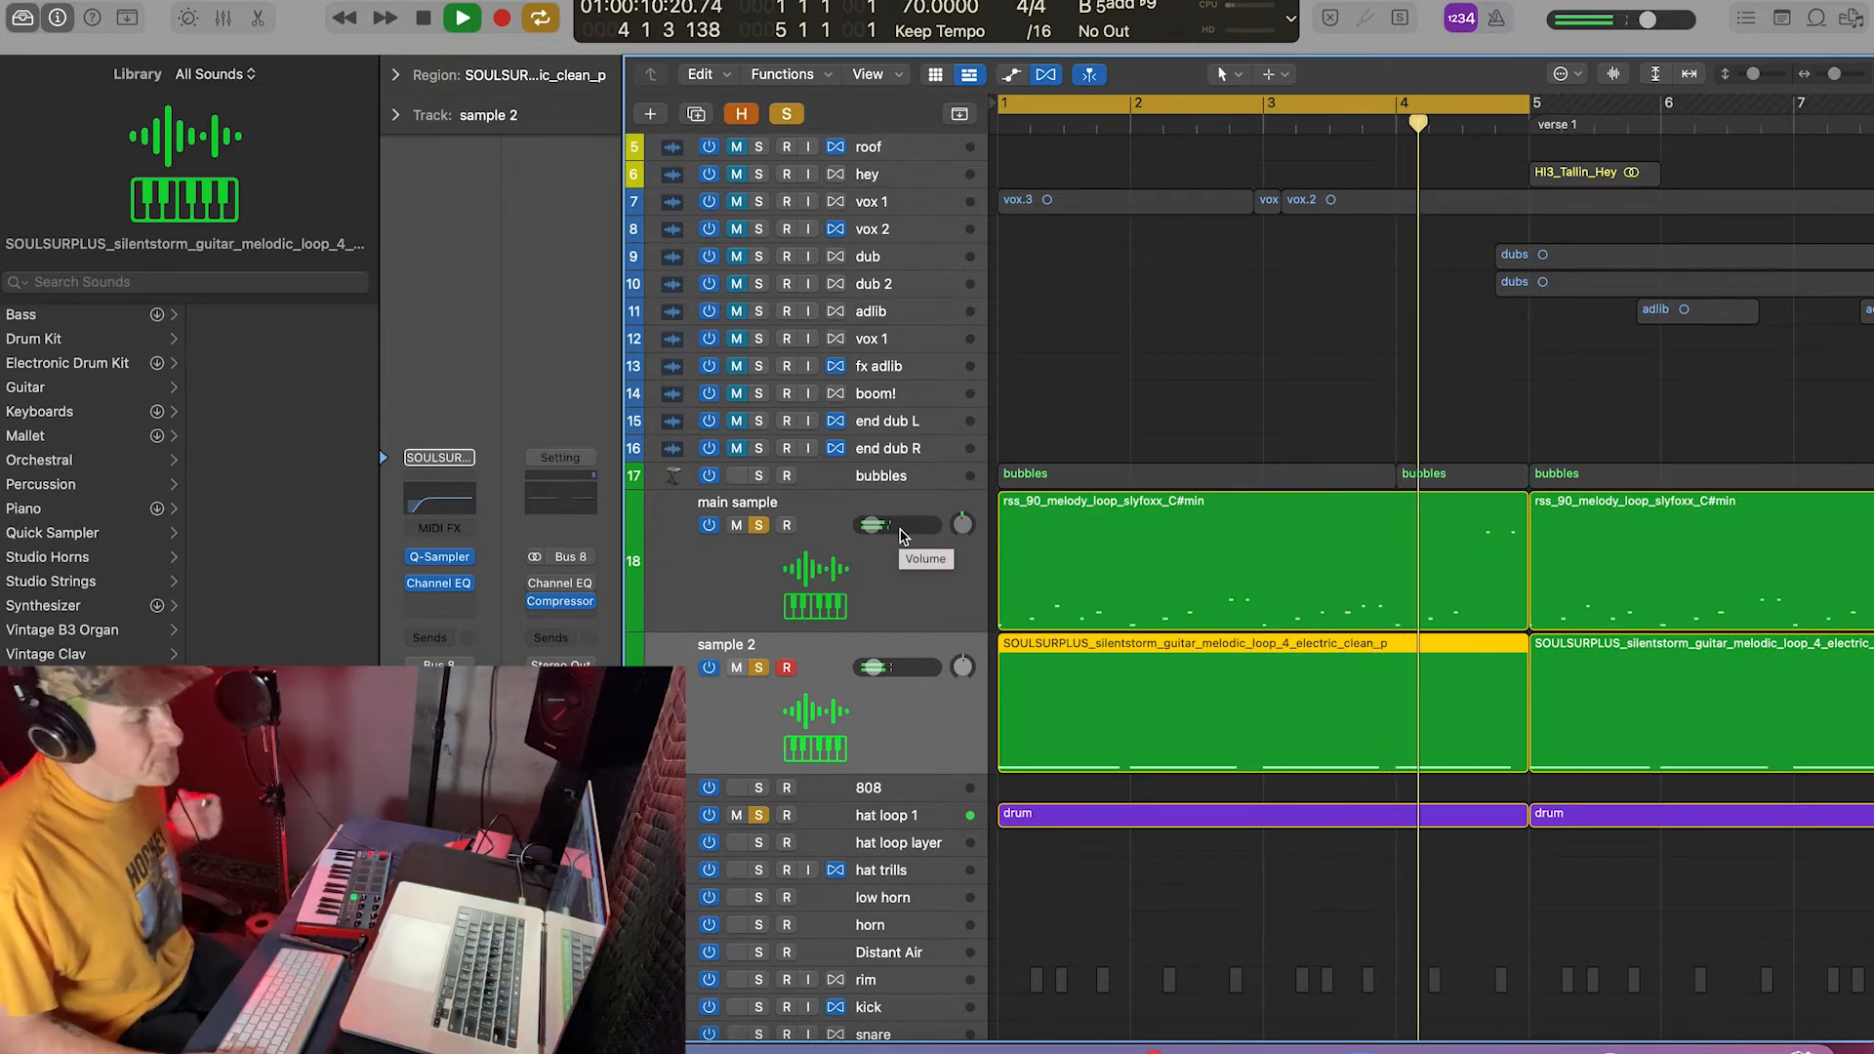
Step: Isolate the bubbles track with hat loop 1 by unsoloing main sample and sample 2, and view its Alchemy instrument
{"action": "left_click", "coordinate": [761, 476]}
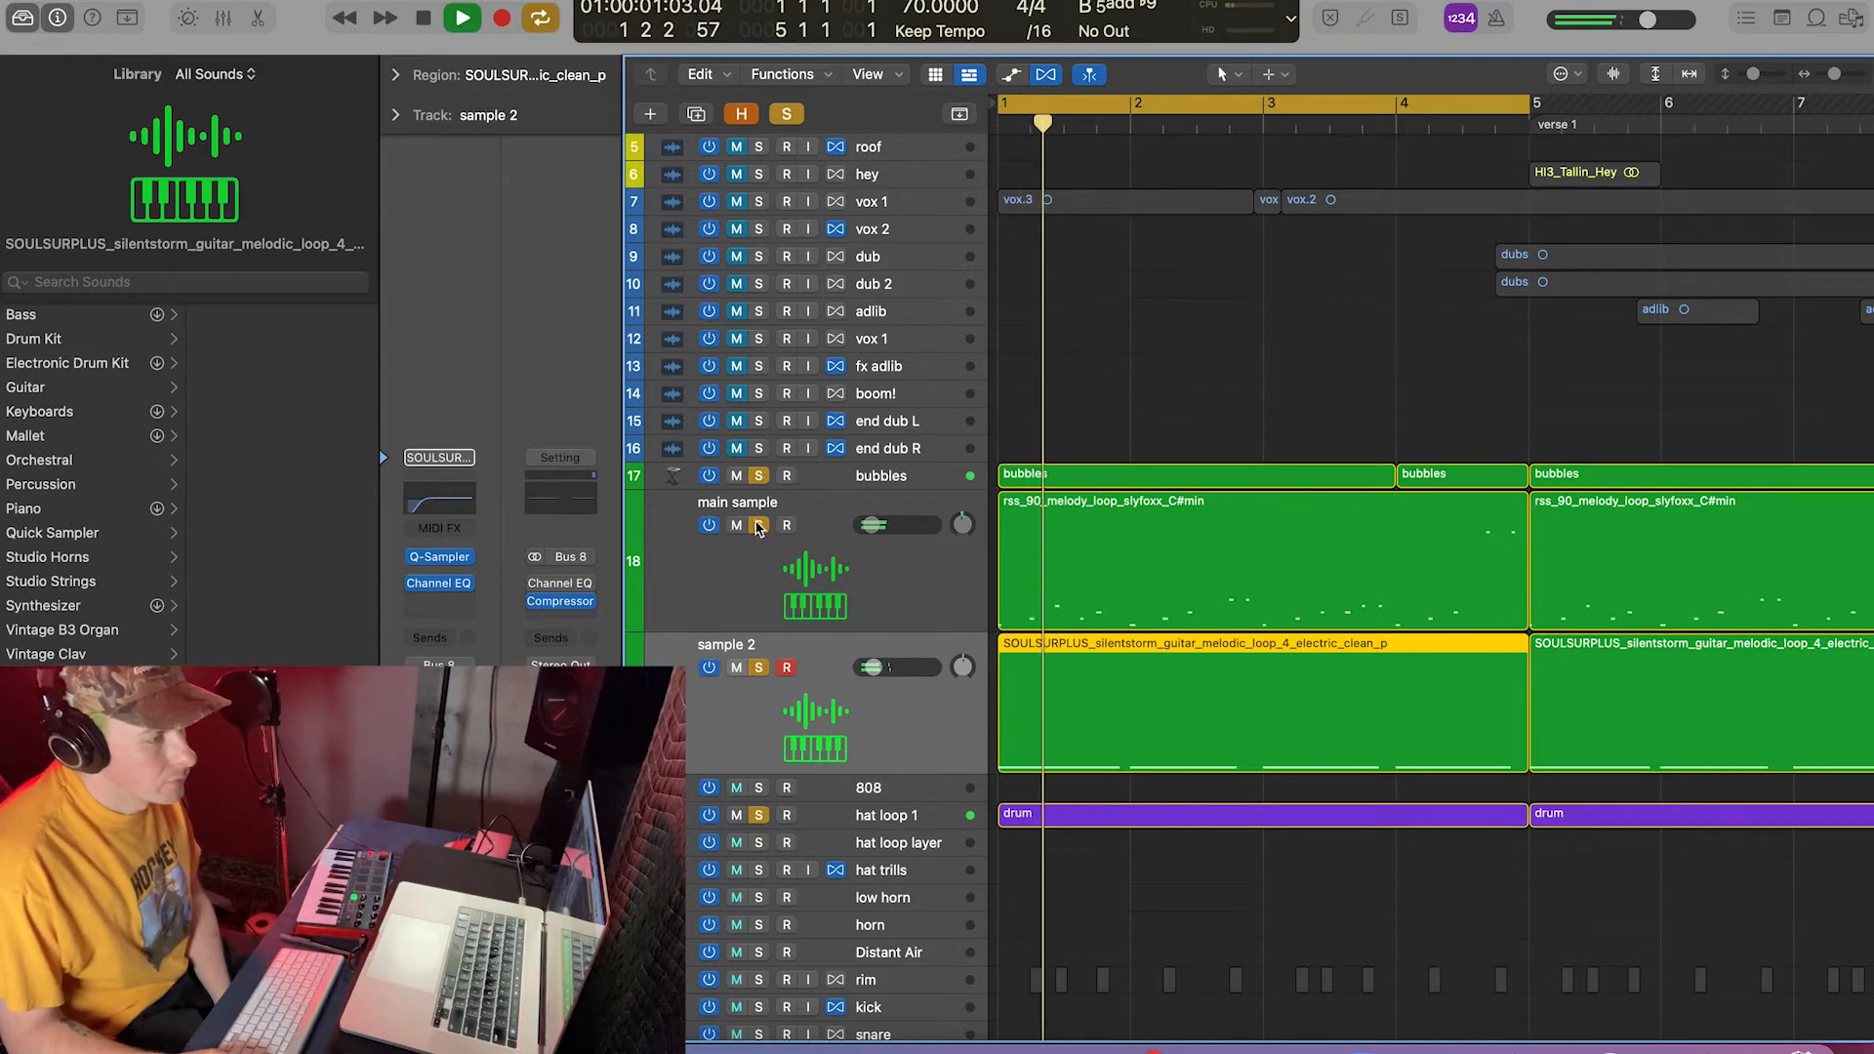
{"action": "left_click", "coordinate": [757, 532]}
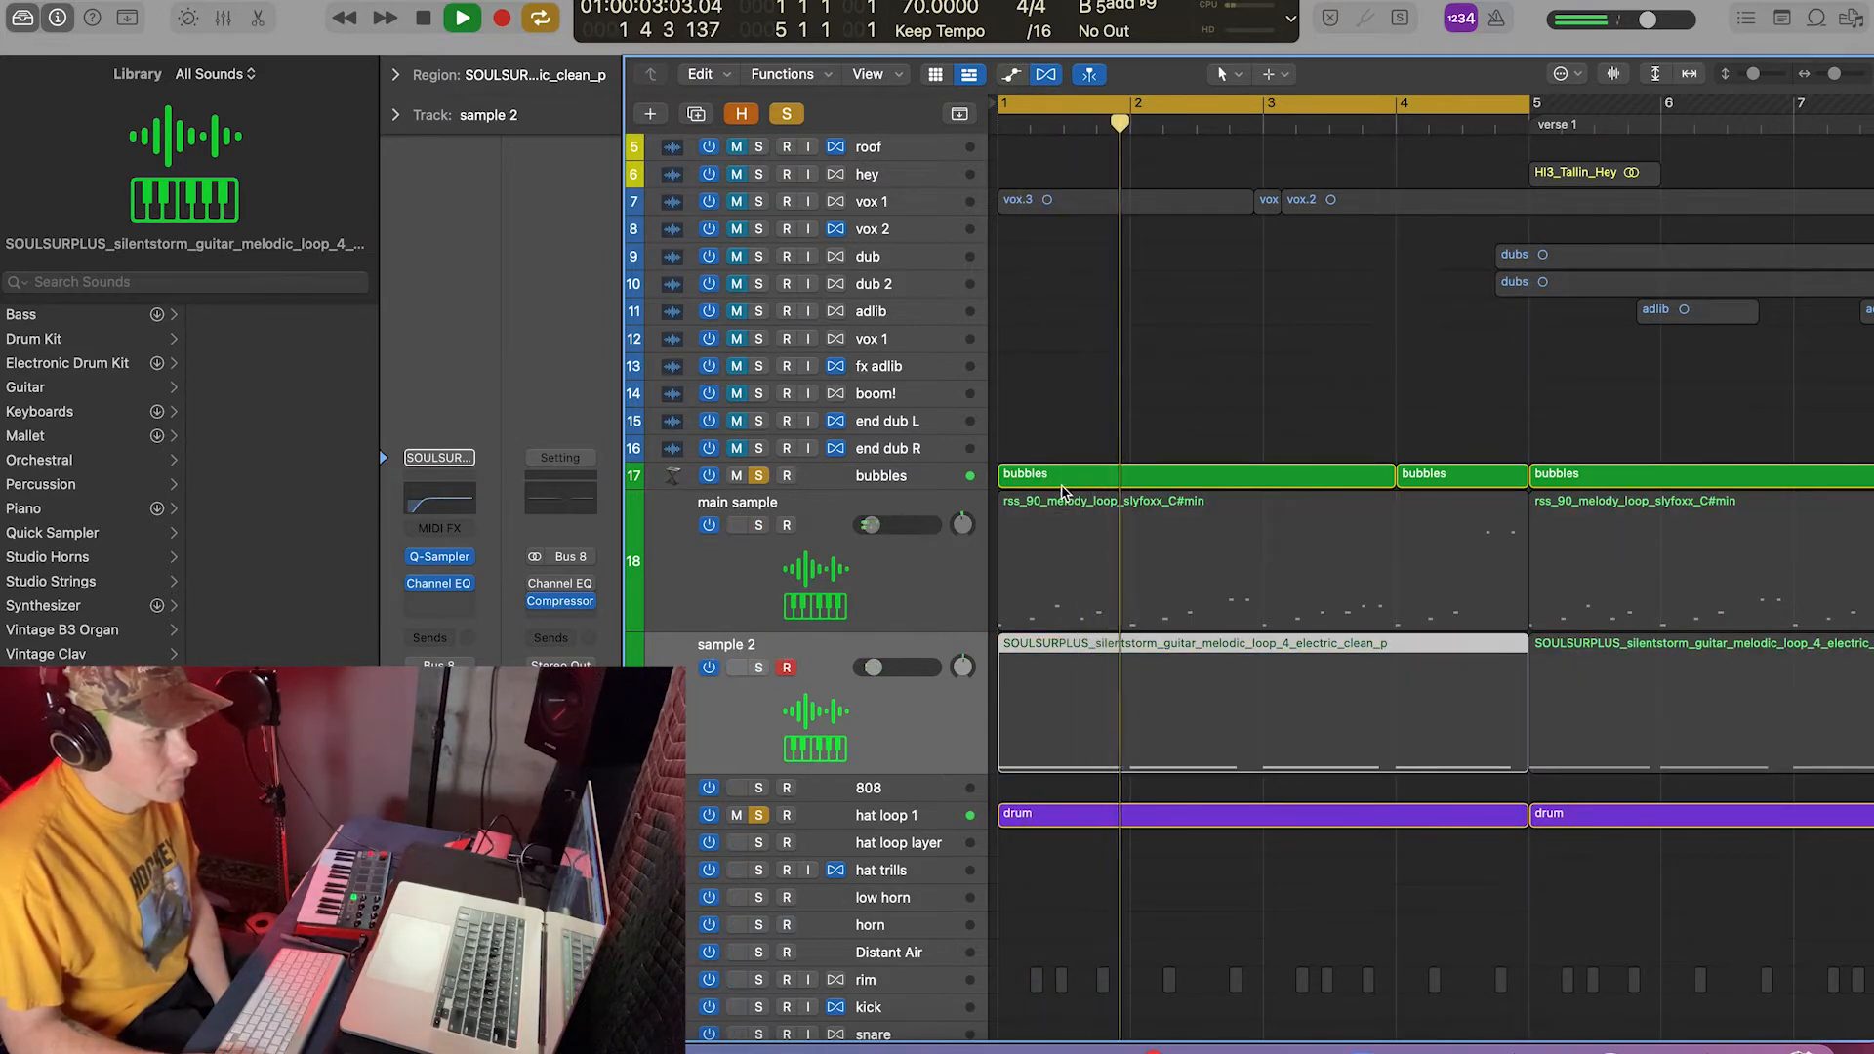
{"action": "left_click", "coordinate": [925, 481]}
{"action": "key", "text": "ctrl+z"}
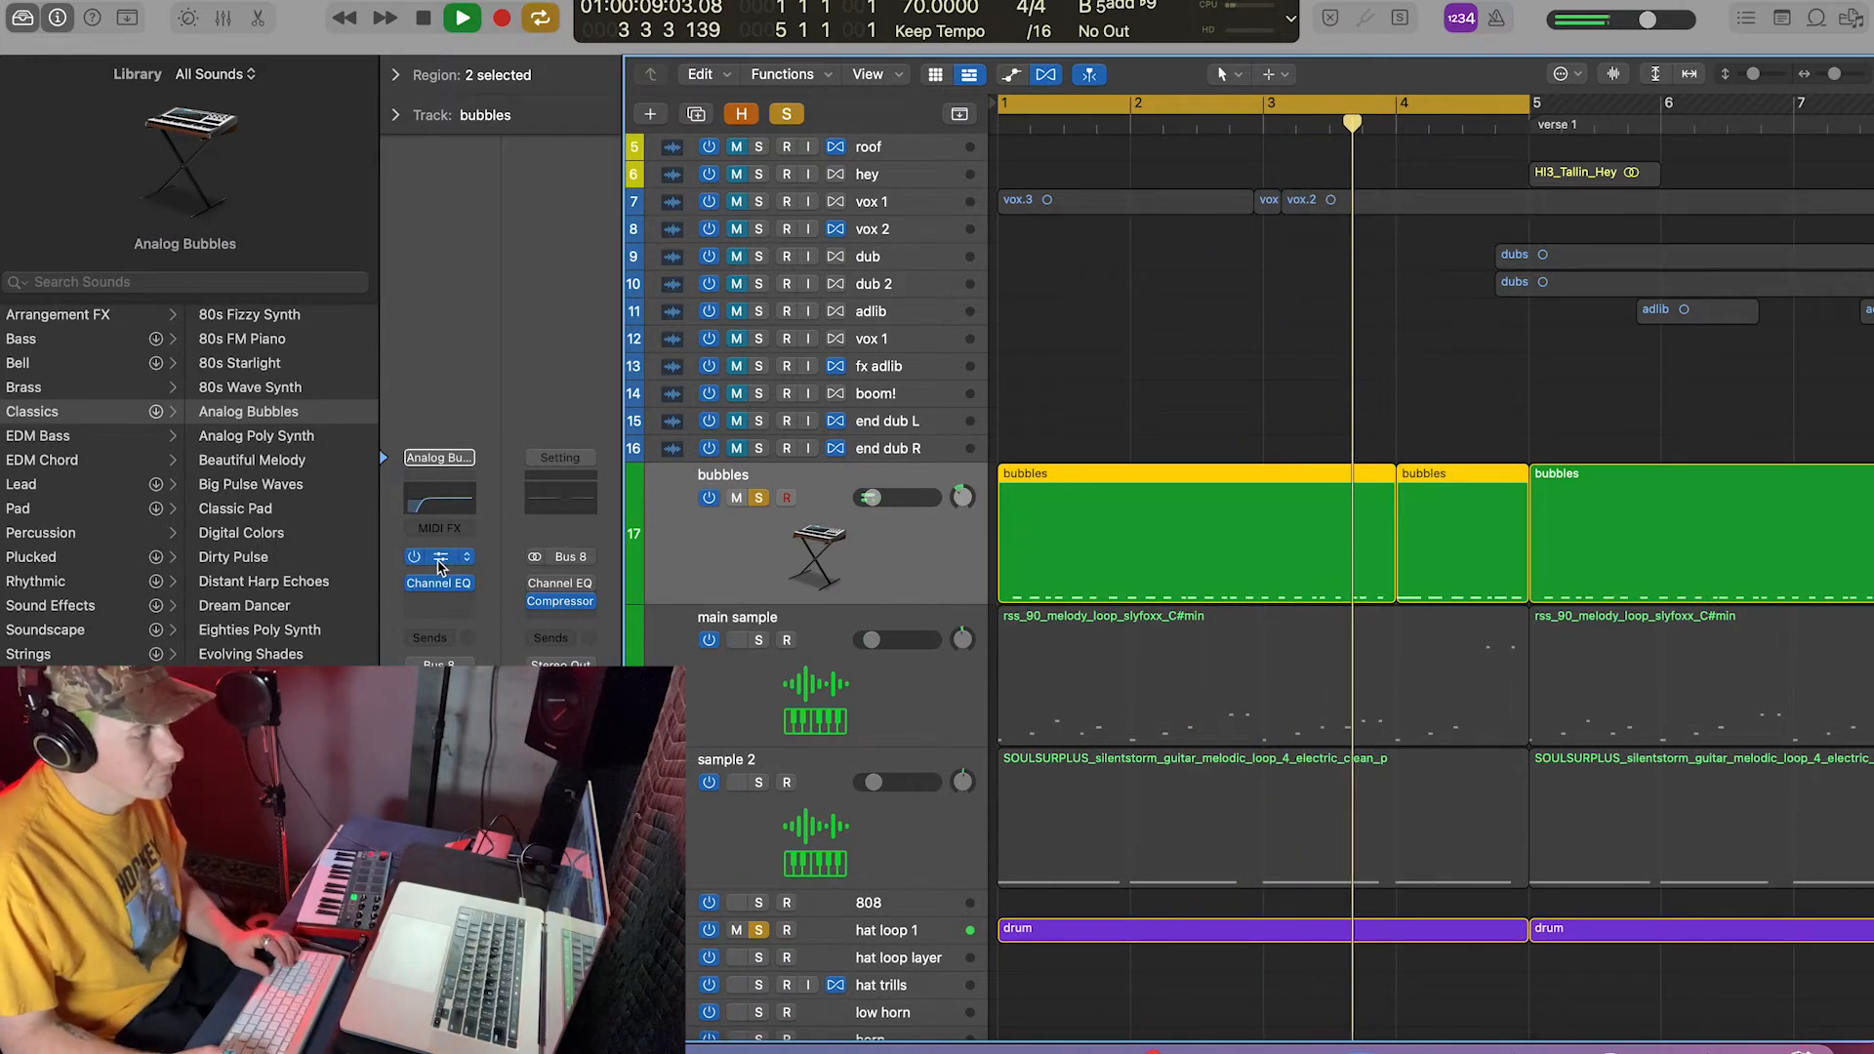
{"action": "left_click", "coordinate": [439, 556]}
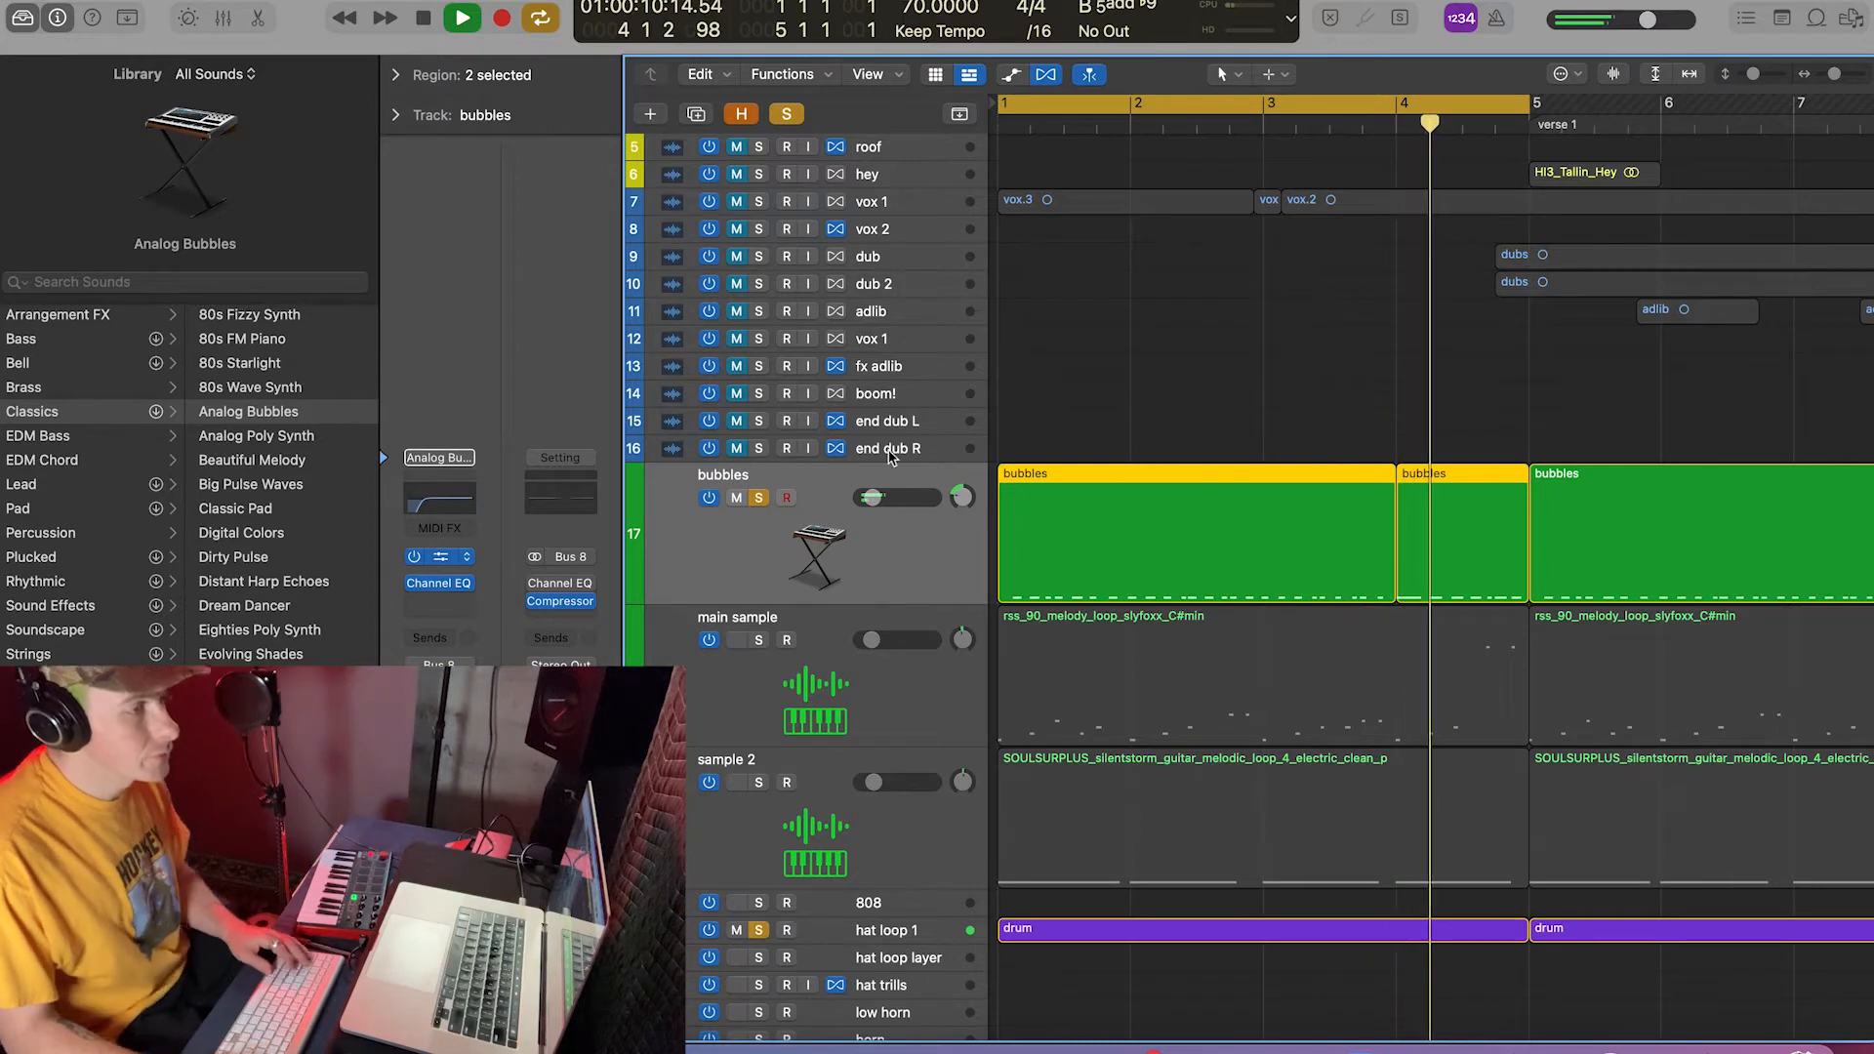
{"action": "left_click", "coordinate": [595, 91]}
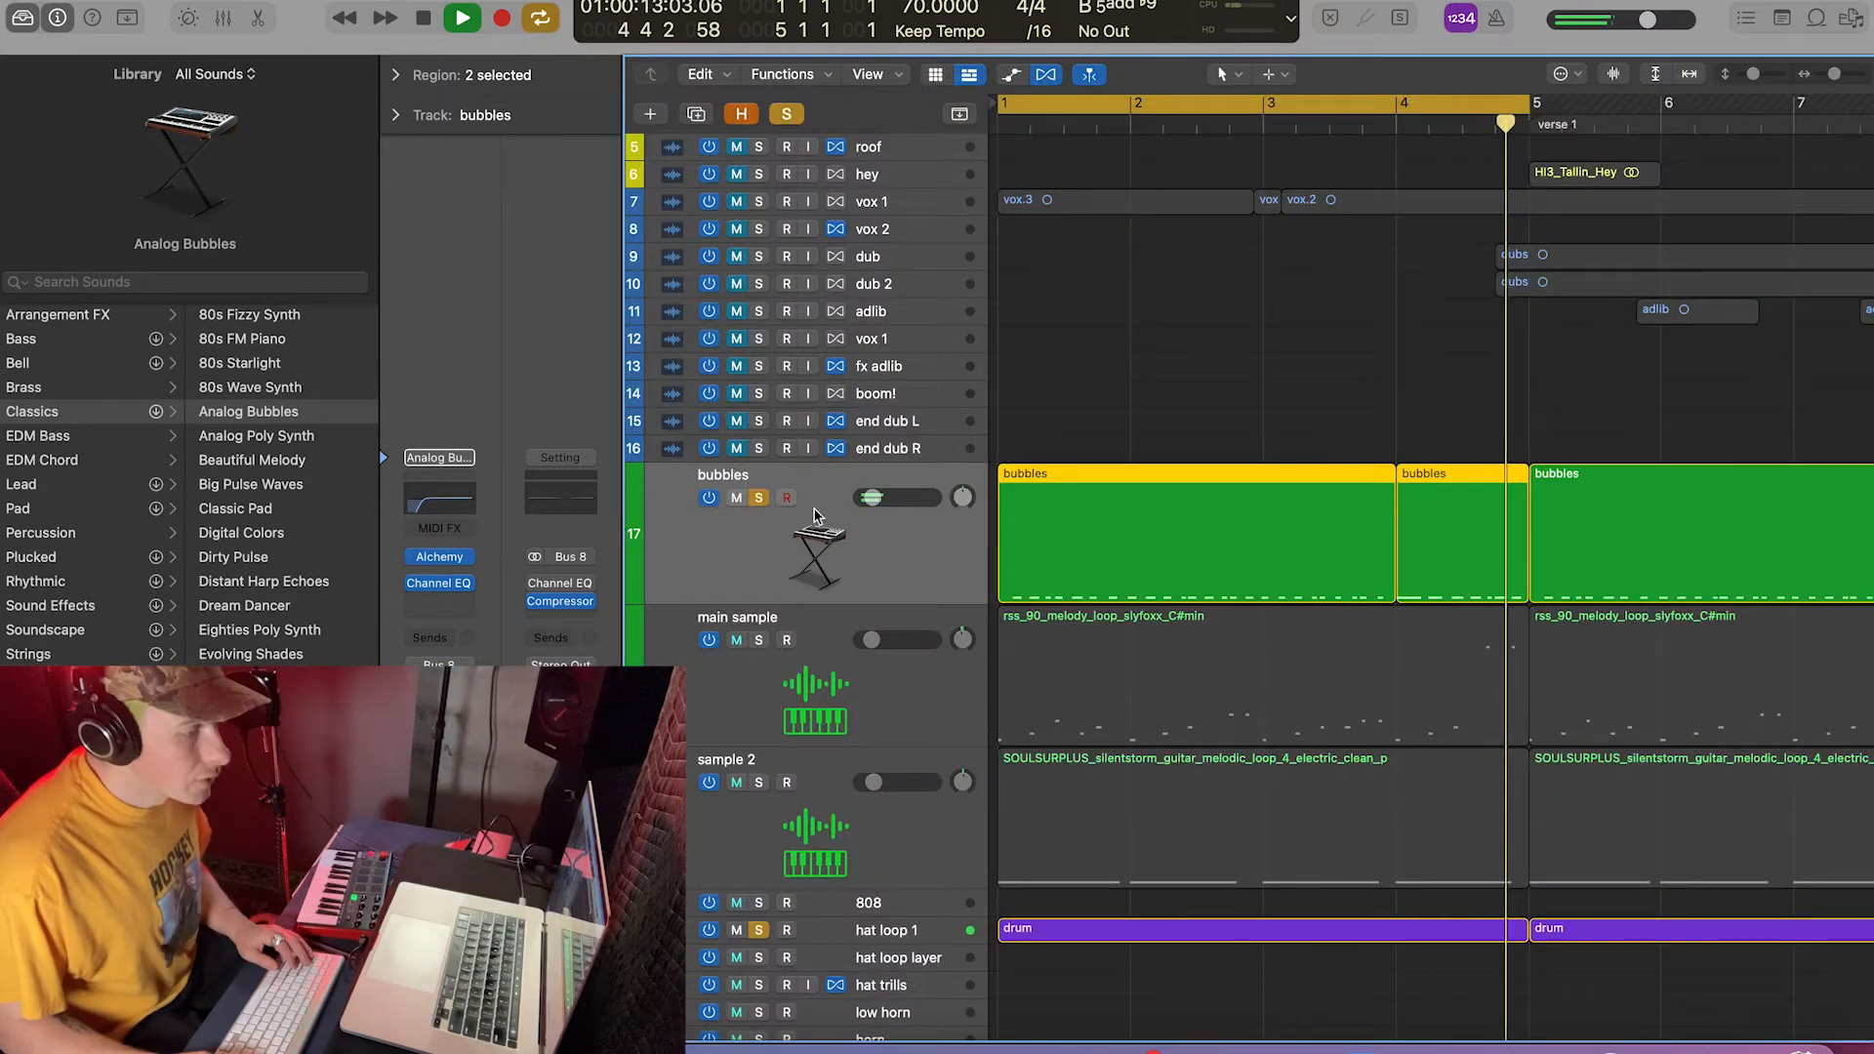
Step: Solo main sample and sample 2 to hear them layered with bubbles and hat loop 1
{"action": "left_click", "coordinate": [758, 640]}
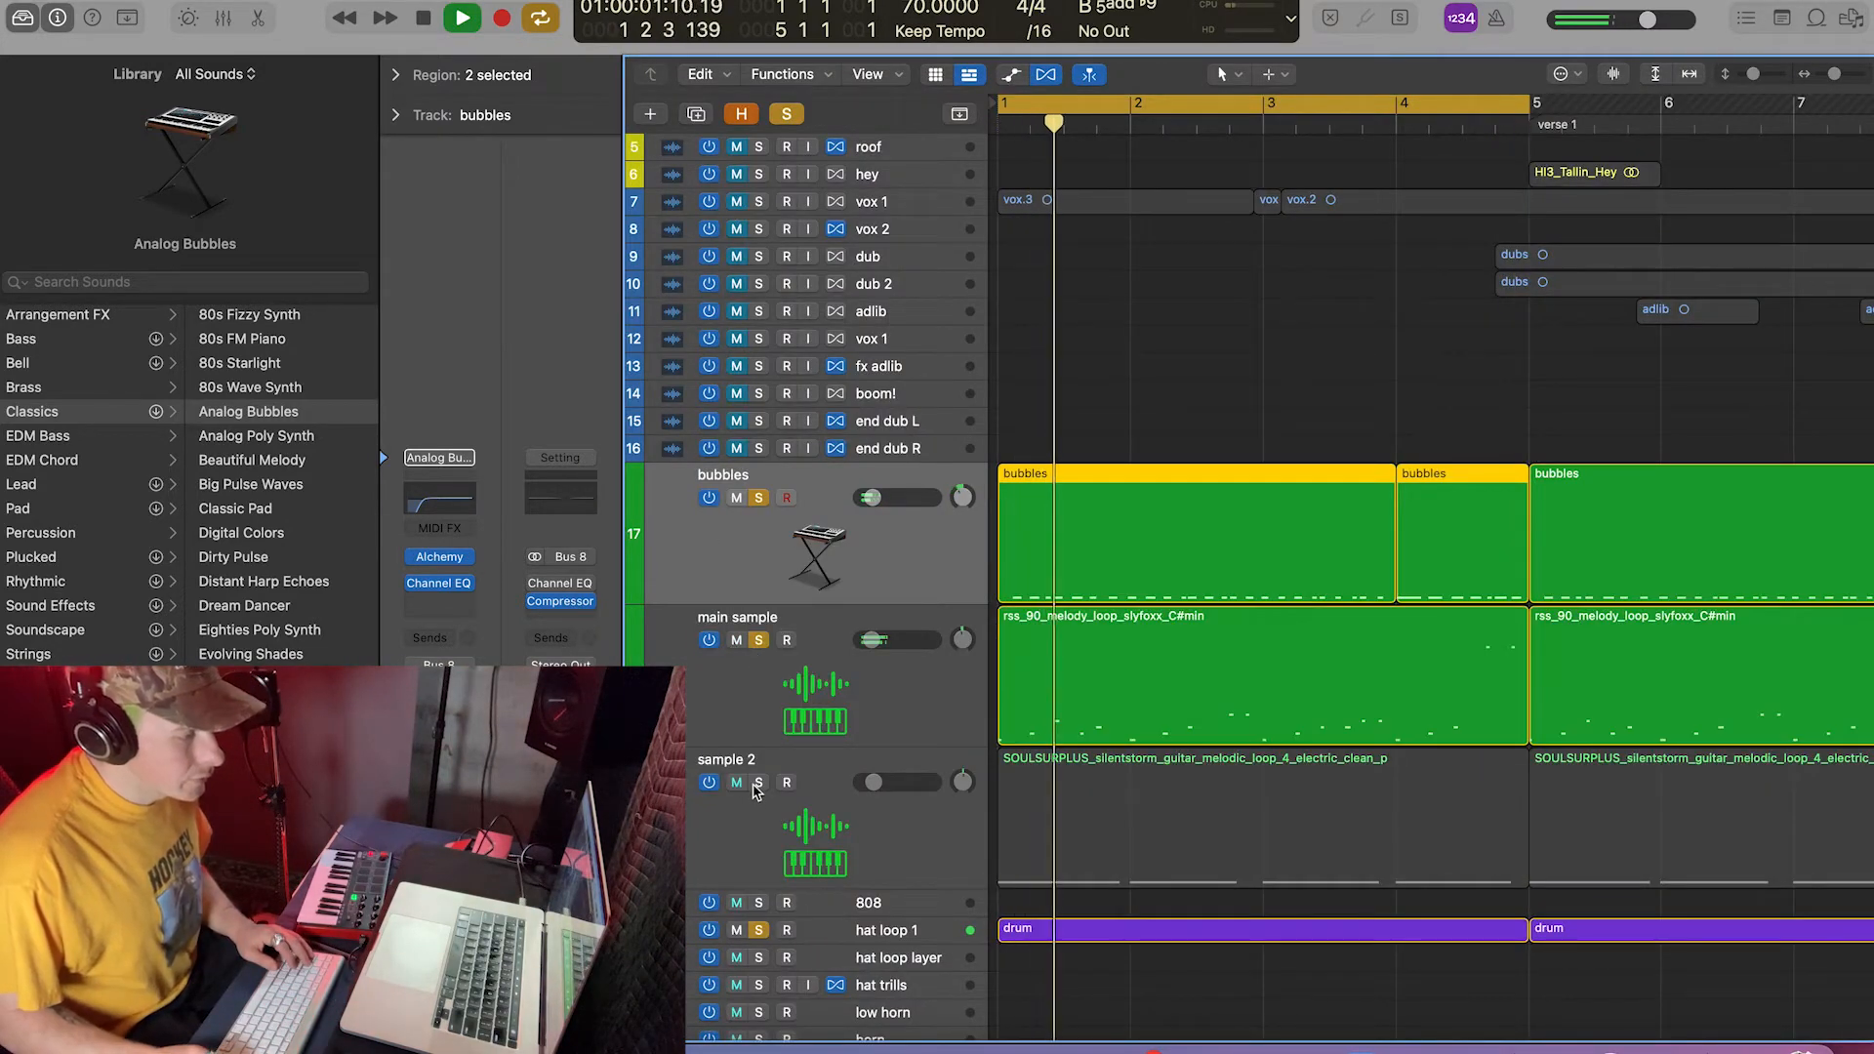
{"action": "left_click", "coordinate": [759, 783]}
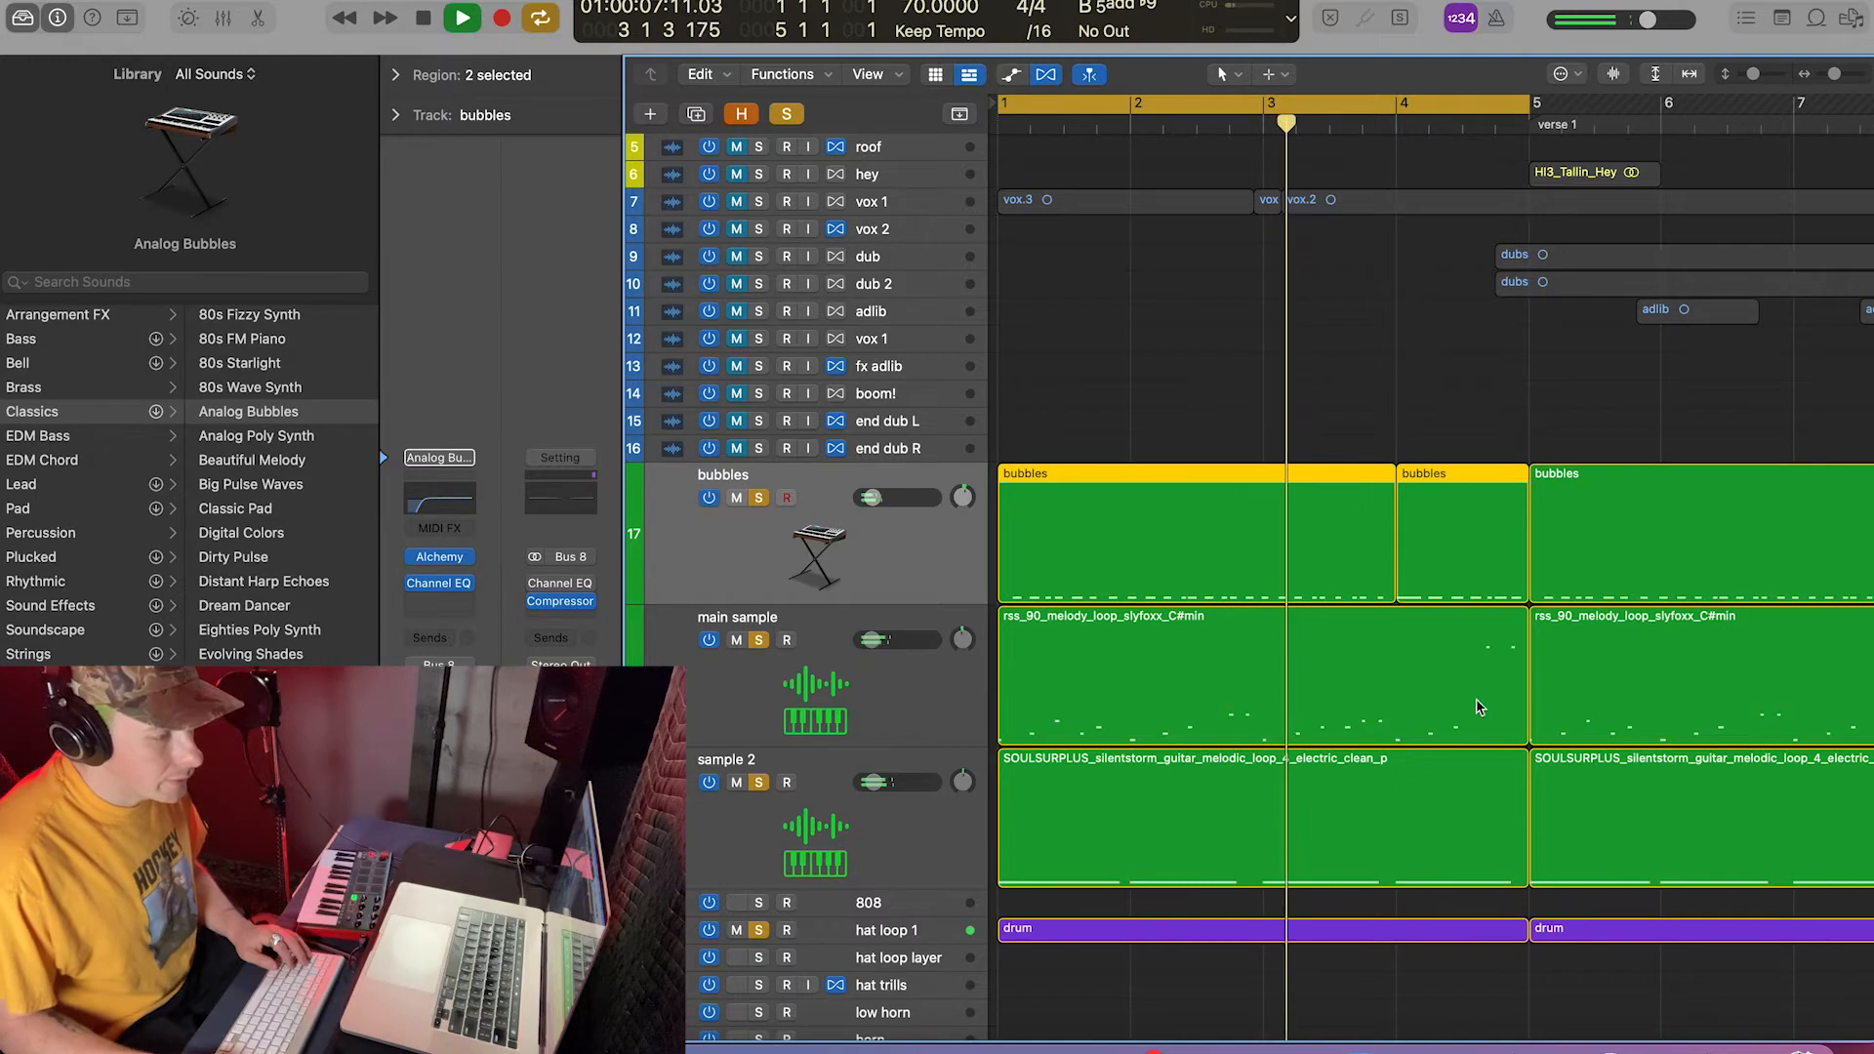
Step: Select the main sample and sample 2 tracks in turn, add the rim track to the solo, and turn off cycle playback
{"action": "left_click", "coordinate": [881, 615]}
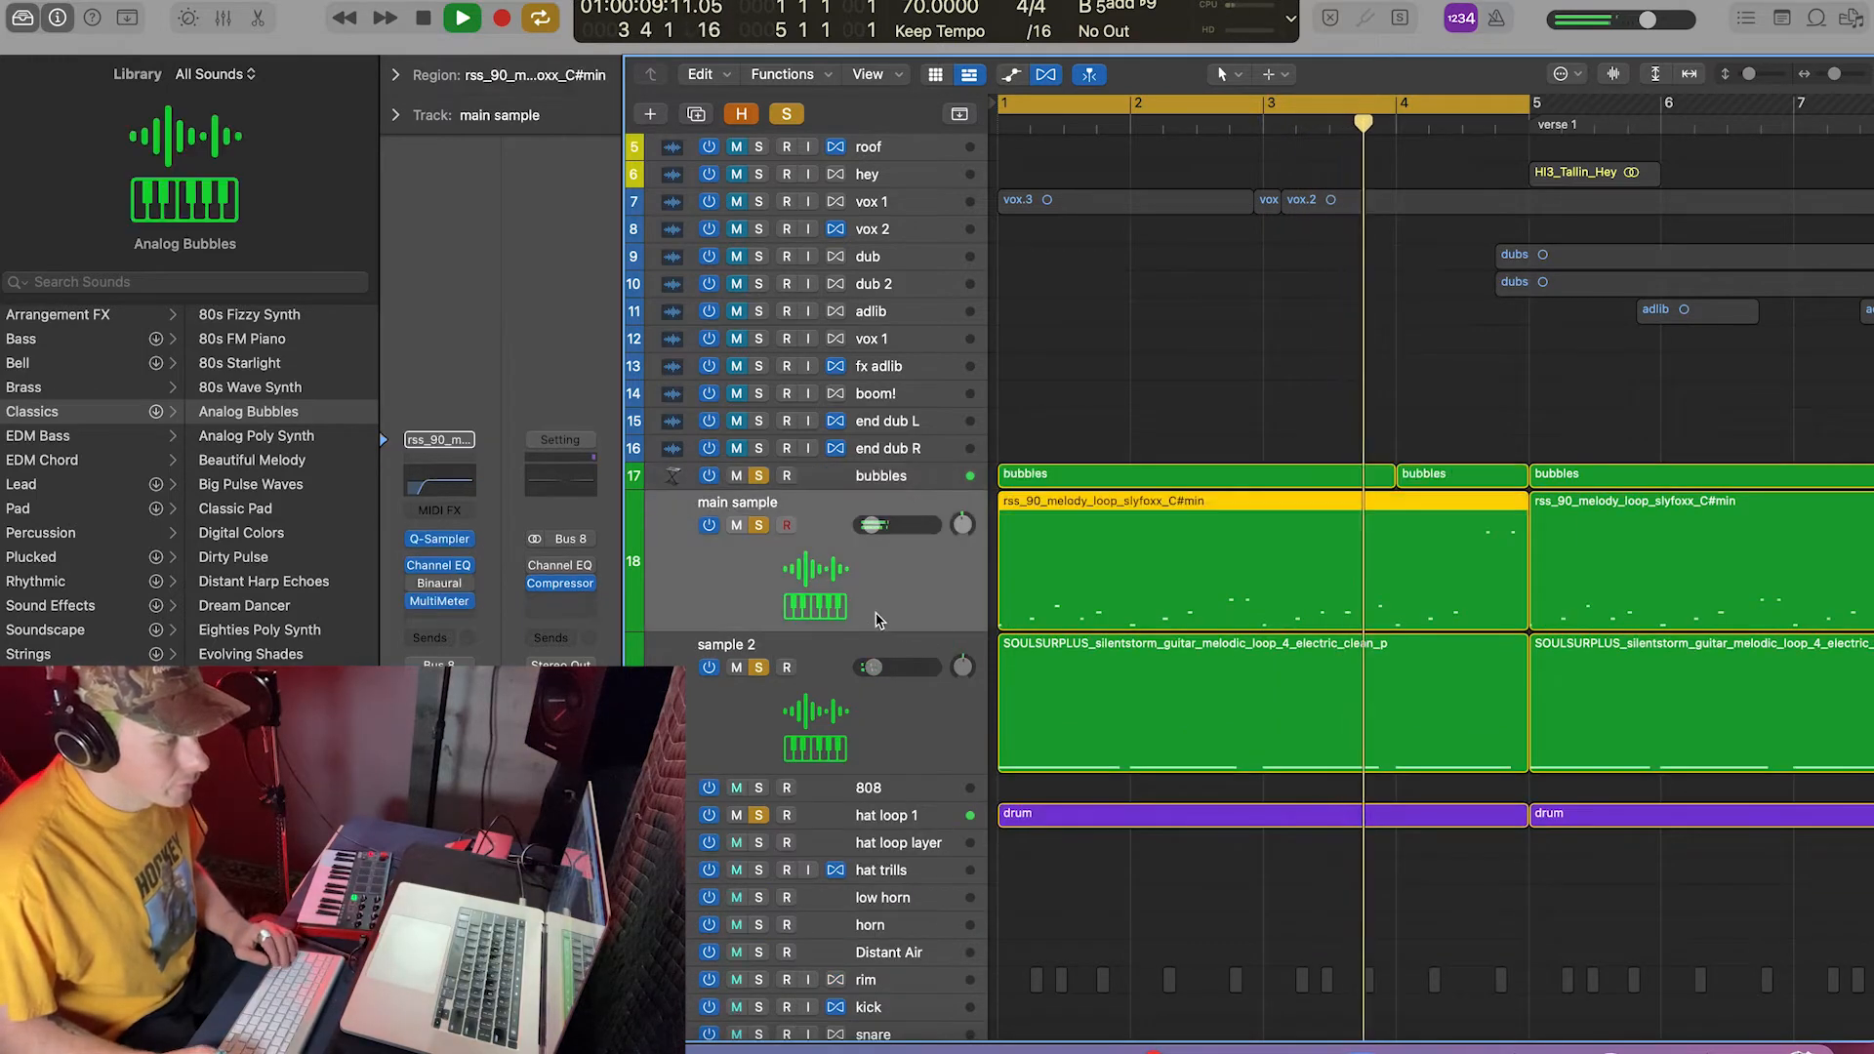
{"action": "left_click", "coordinate": [1108, 558]}
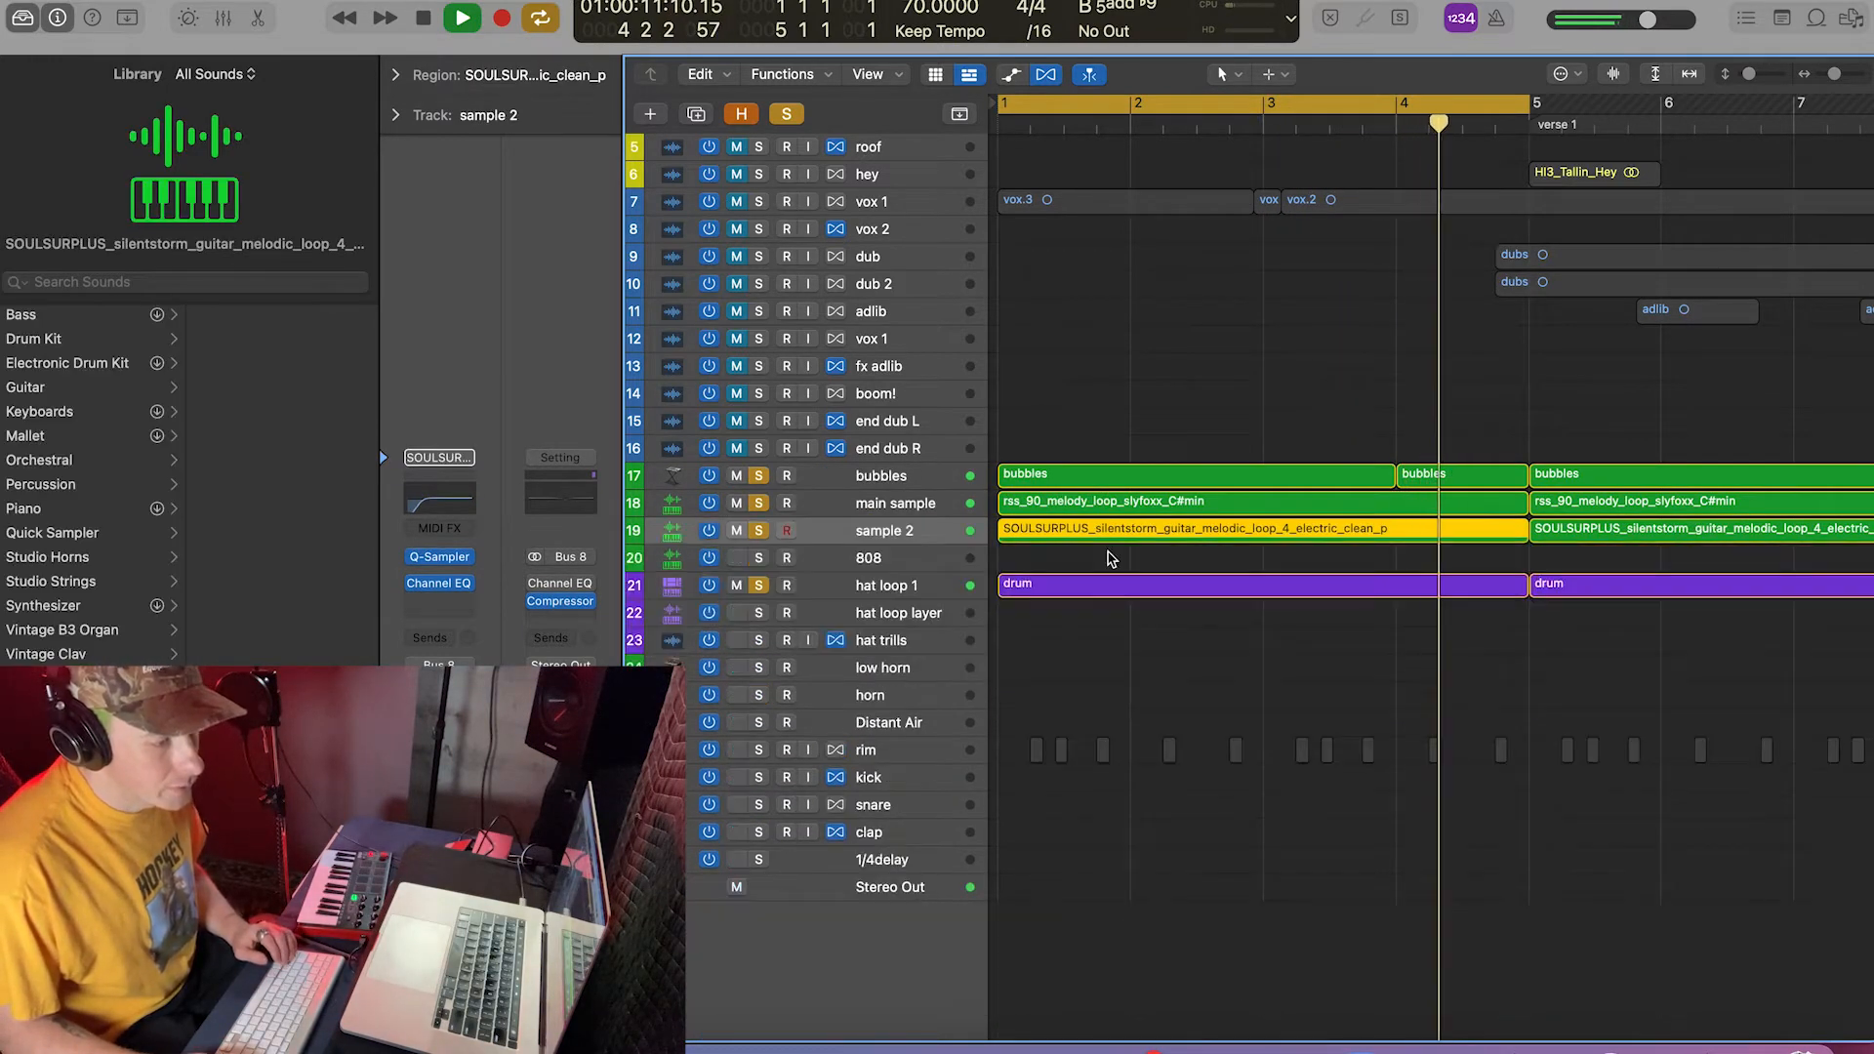
{"action": "left_click", "coordinate": [758, 750]}
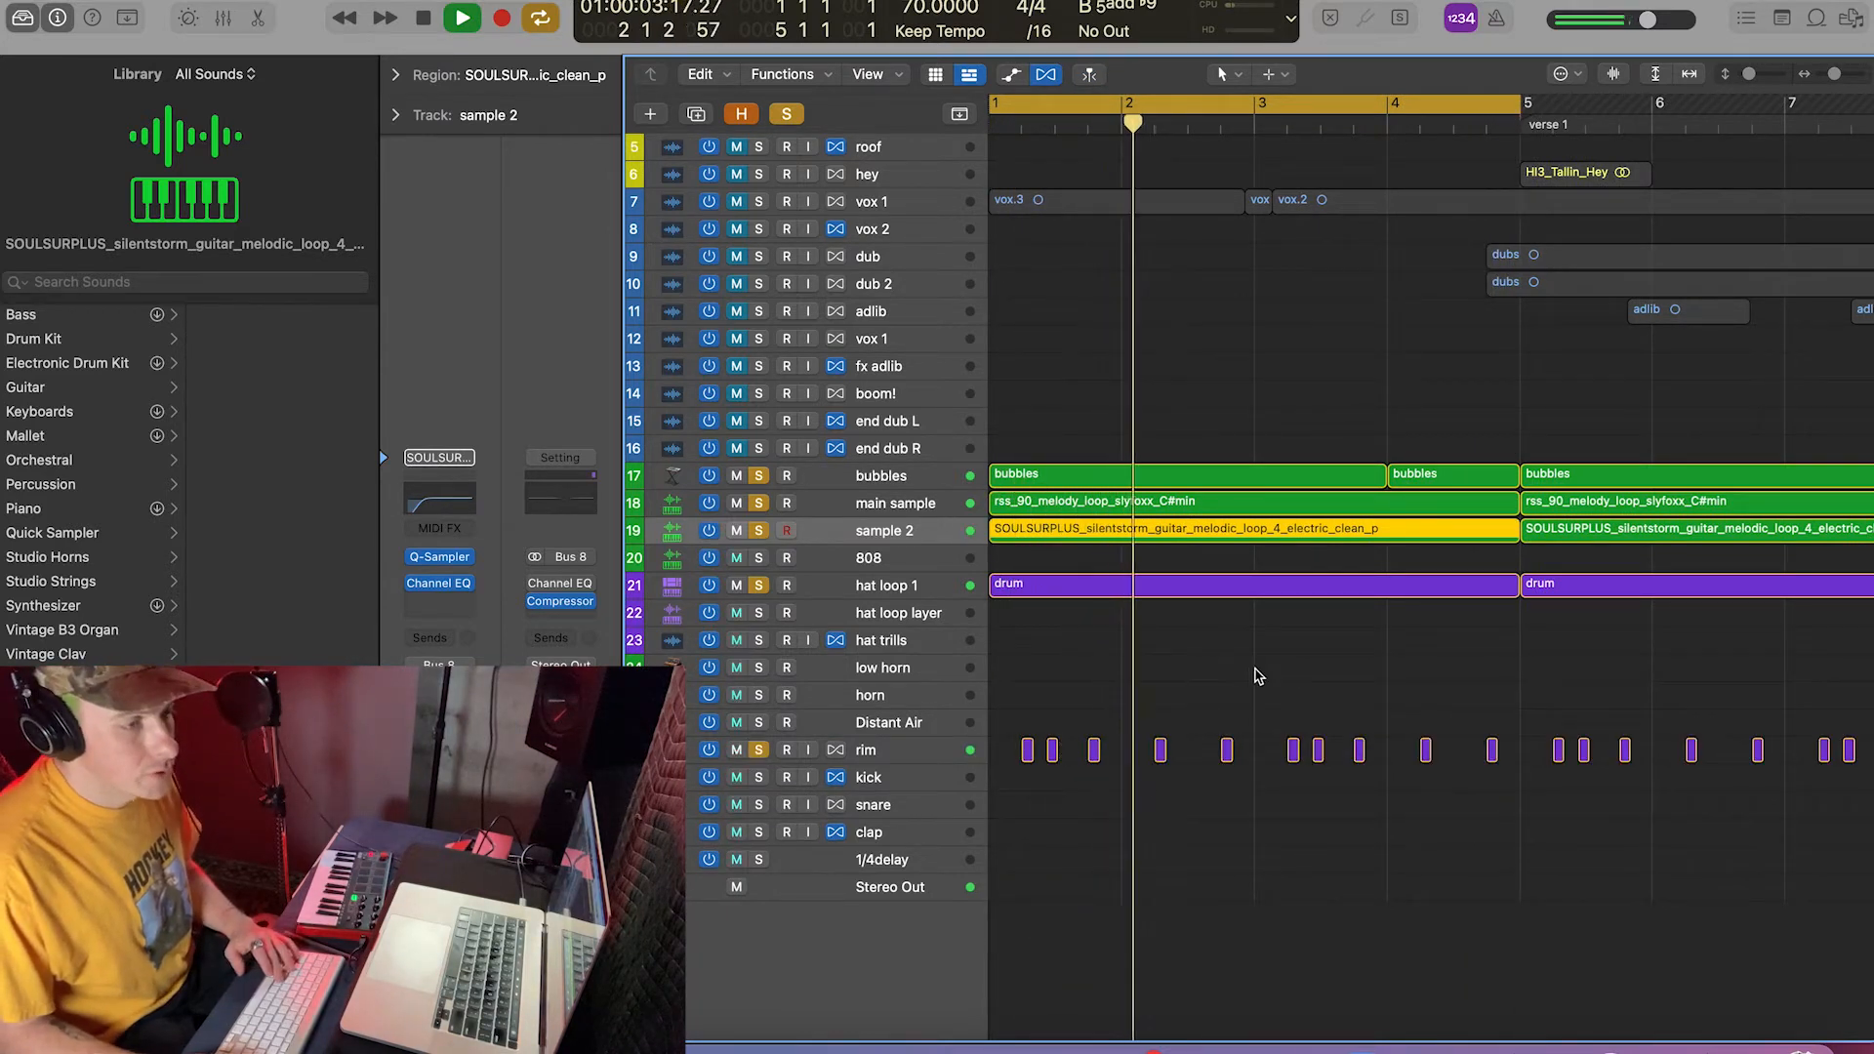
{"action": "key", "text": "c"}
Step: Add the roof and hey tracks to the soloed tracks so they play in verse 1
{"action": "scroll", "coordinate": [1257, 674], "scroll_direction": "right", "scroll_amount": 3}
{"action": "scroll", "coordinate": [1257, 675], "scroll_direction": "right", "scroll_amount": 1}
{"action": "scroll", "coordinate": [1257, 675], "scroll_direction": "down", "scroll_amount": 3}
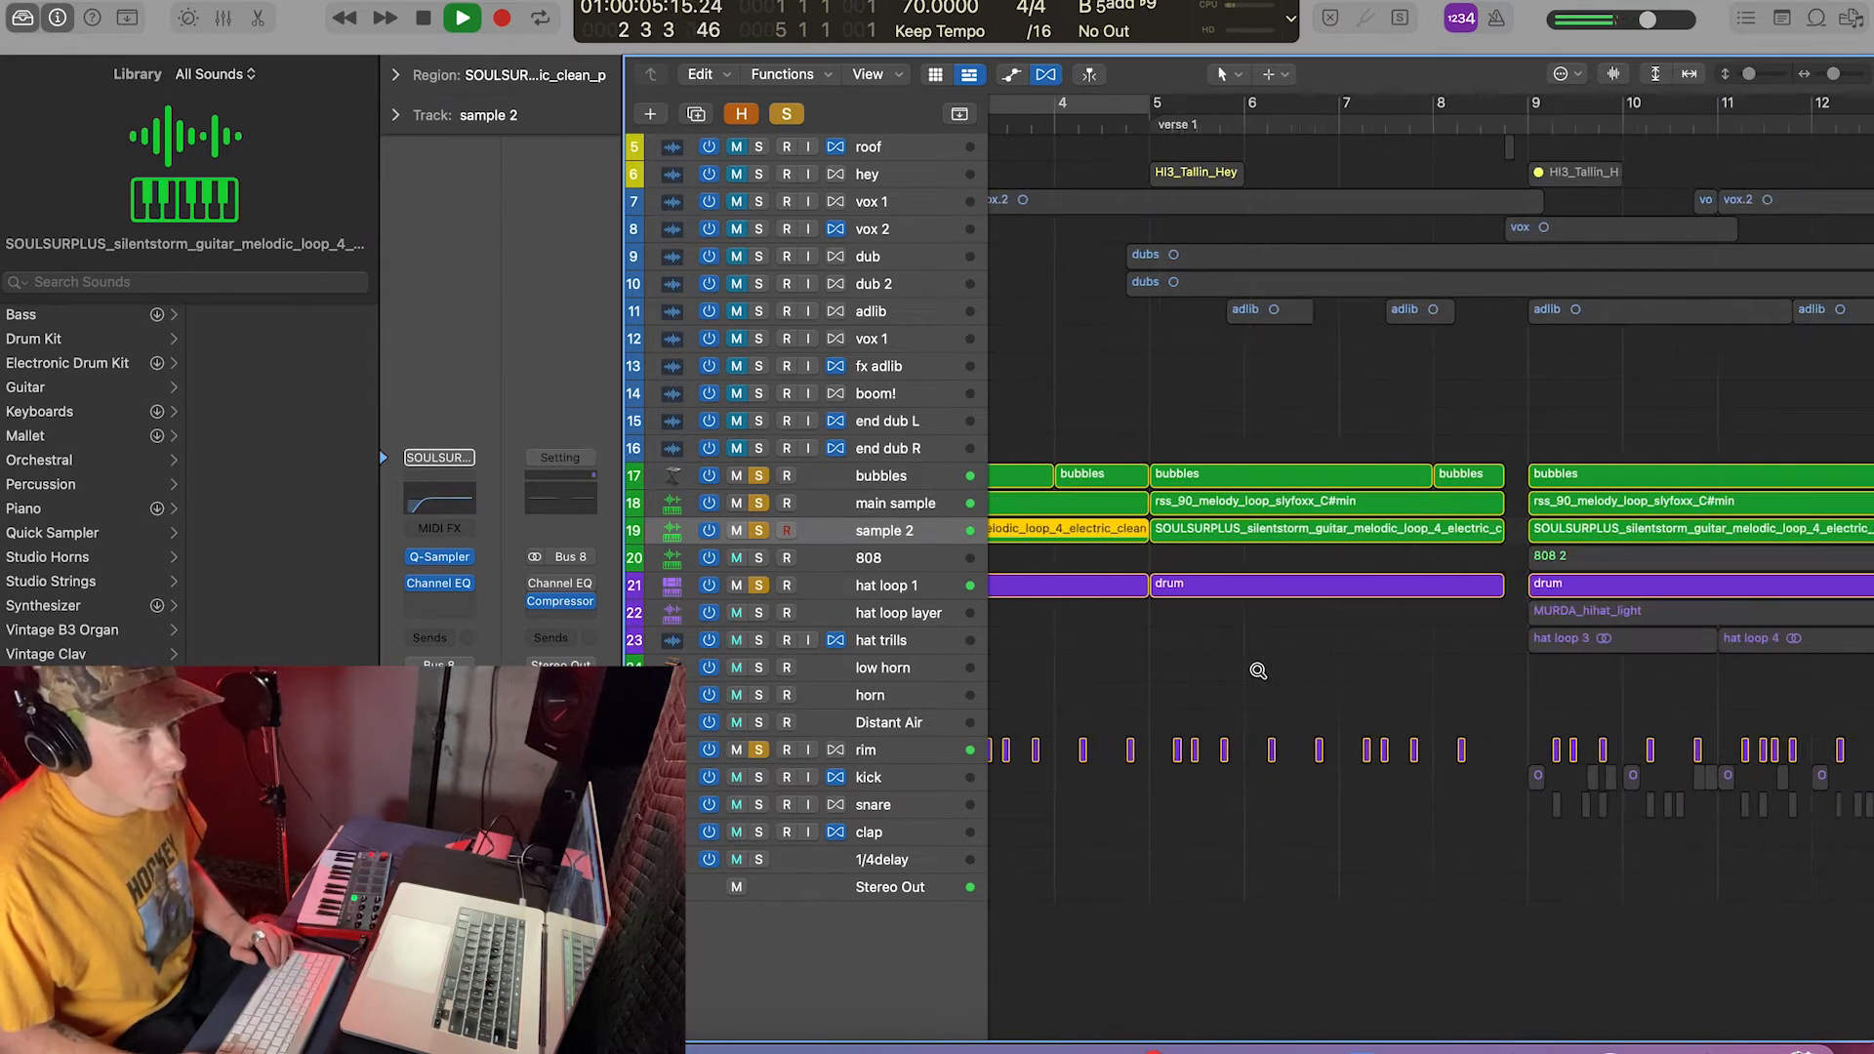
{"action": "scroll", "coordinate": [1257, 675], "scroll_direction": "right", "scroll_amount": 1}
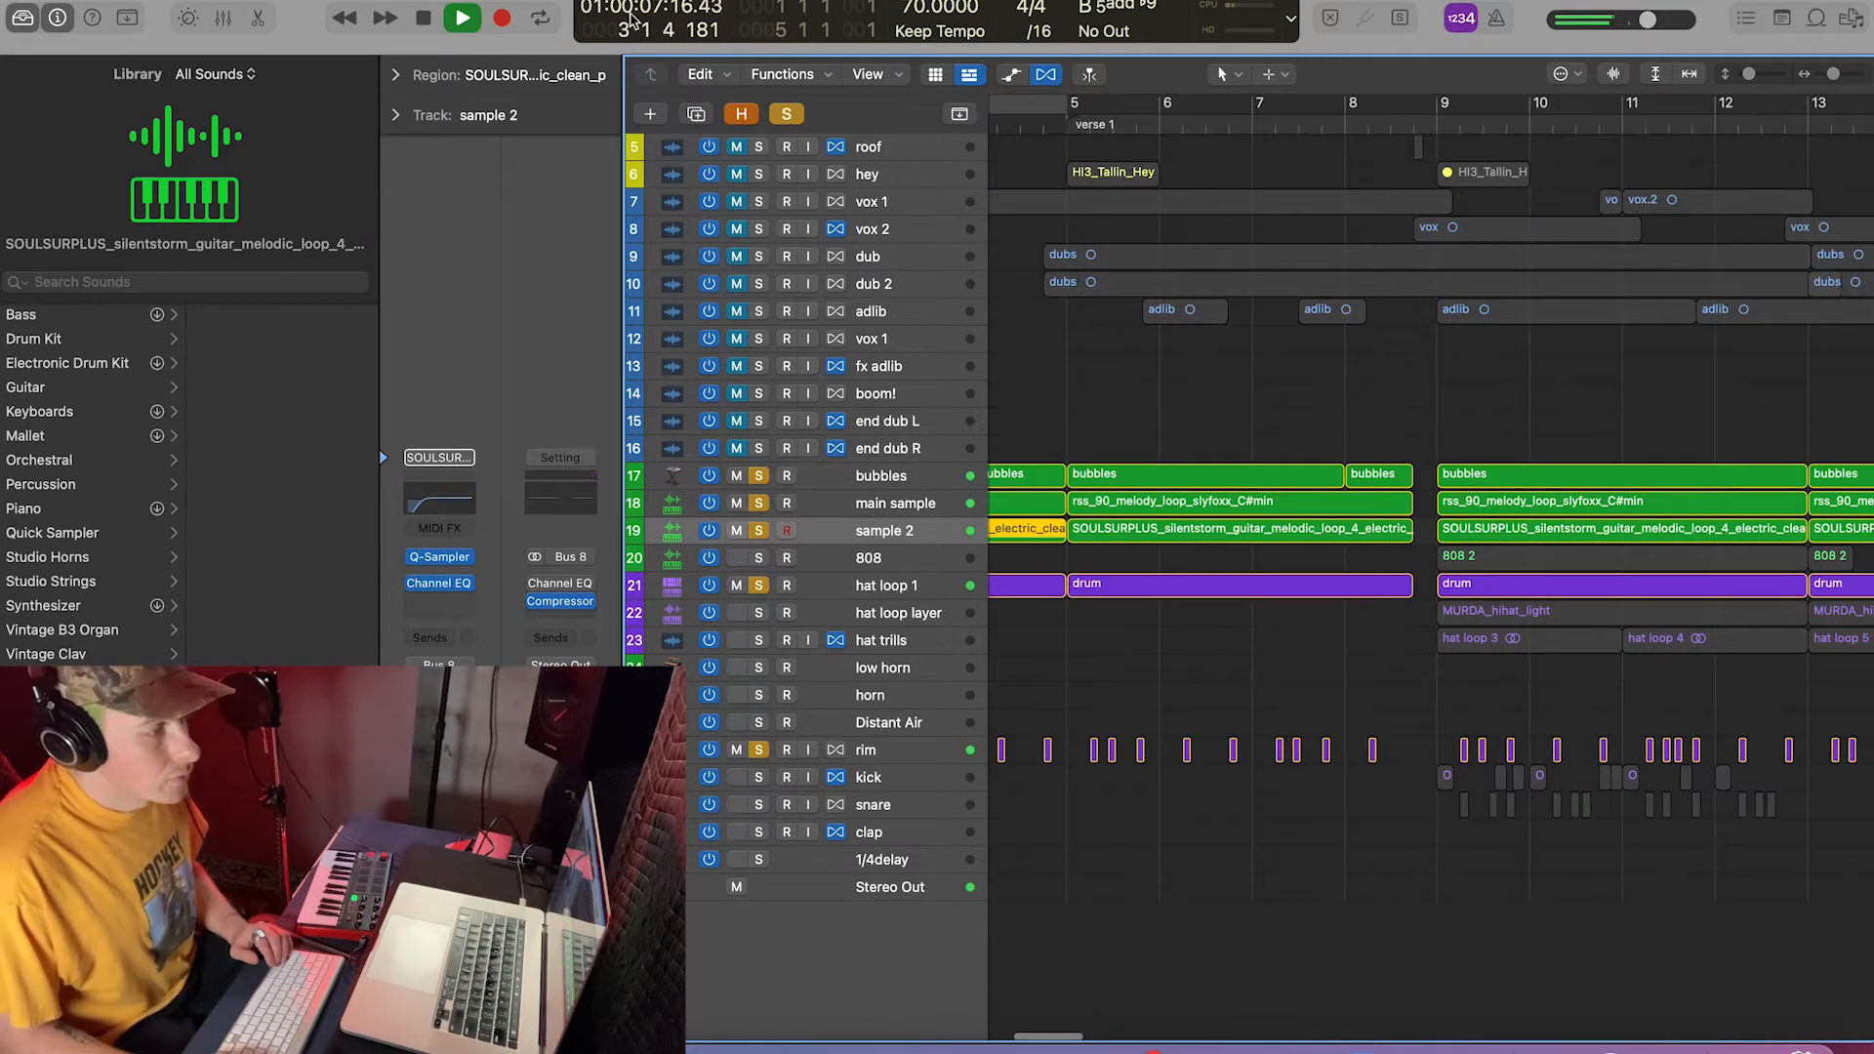
{"action": "left_click", "coordinate": [759, 148]}
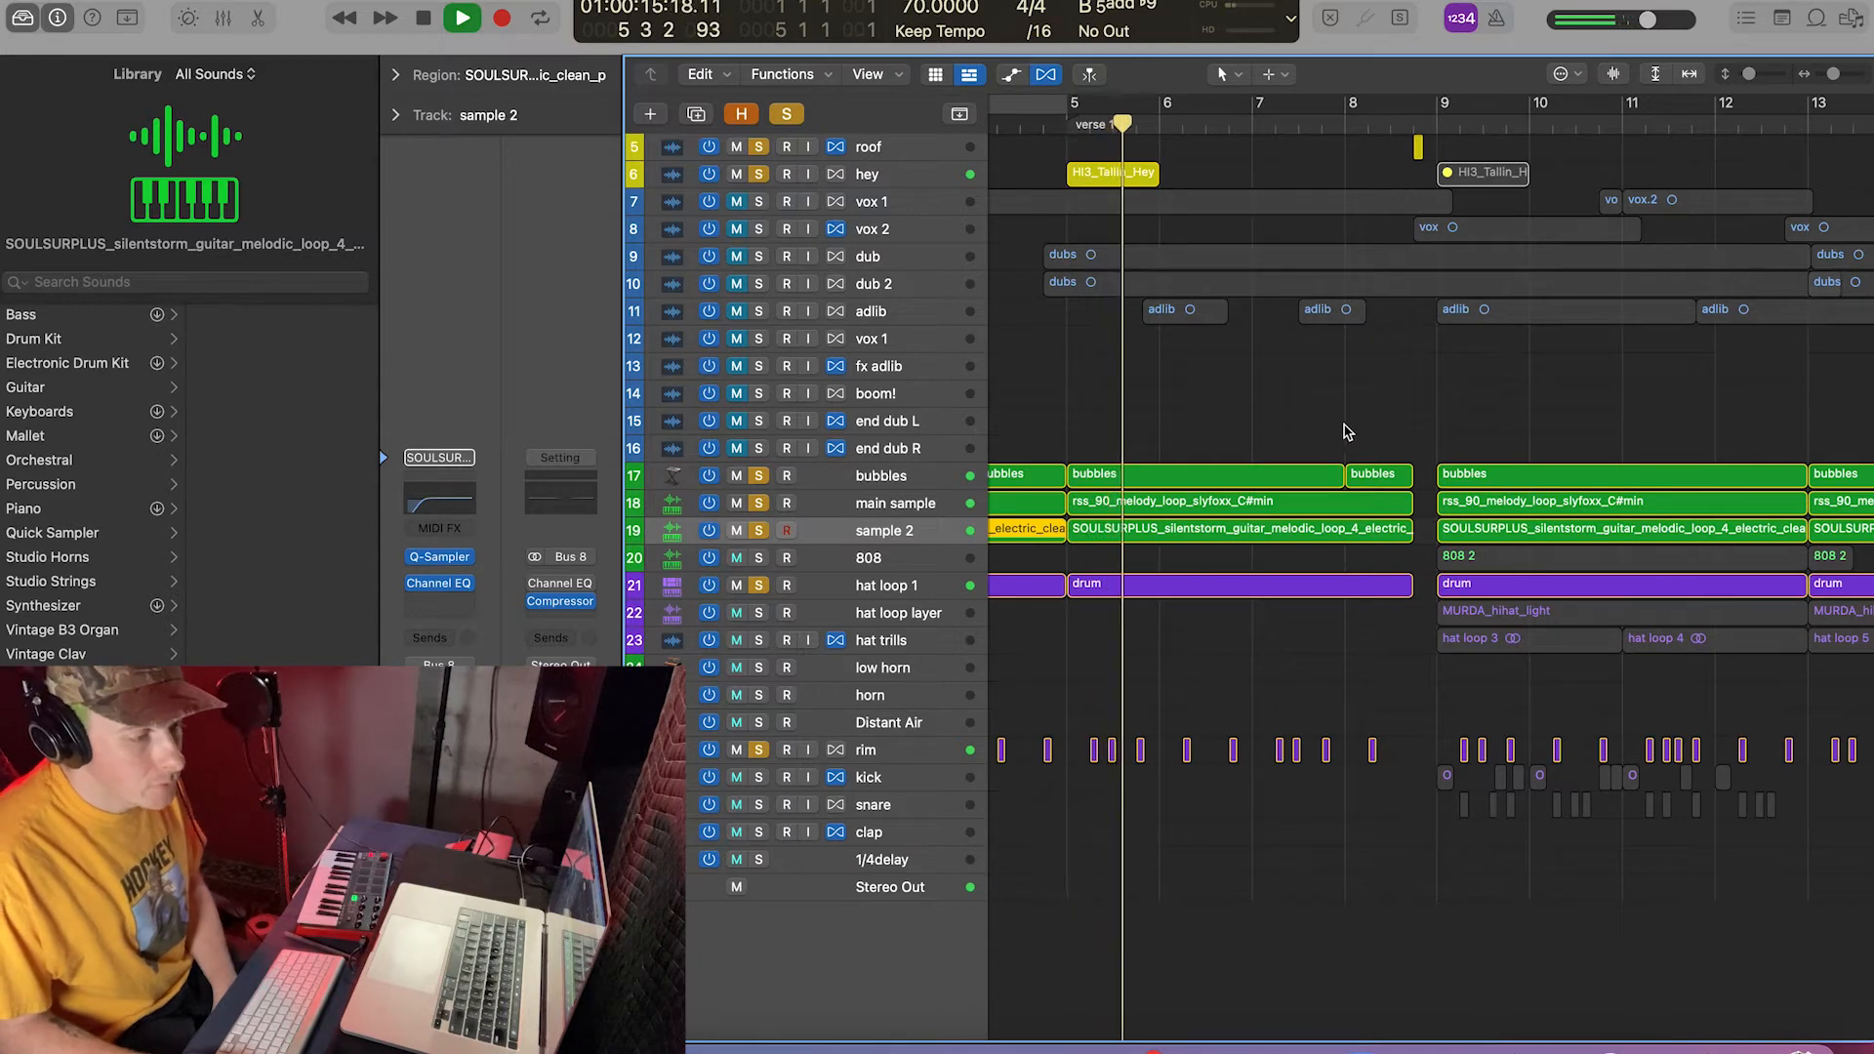
Step: Set the cycle range from bar 9 to bar 11 and add kick, snare and clap to the soloed tracks
{"action": "scroll", "coordinate": [1347, 424], "scroll_direction": "right", "scroll_amount": 5}
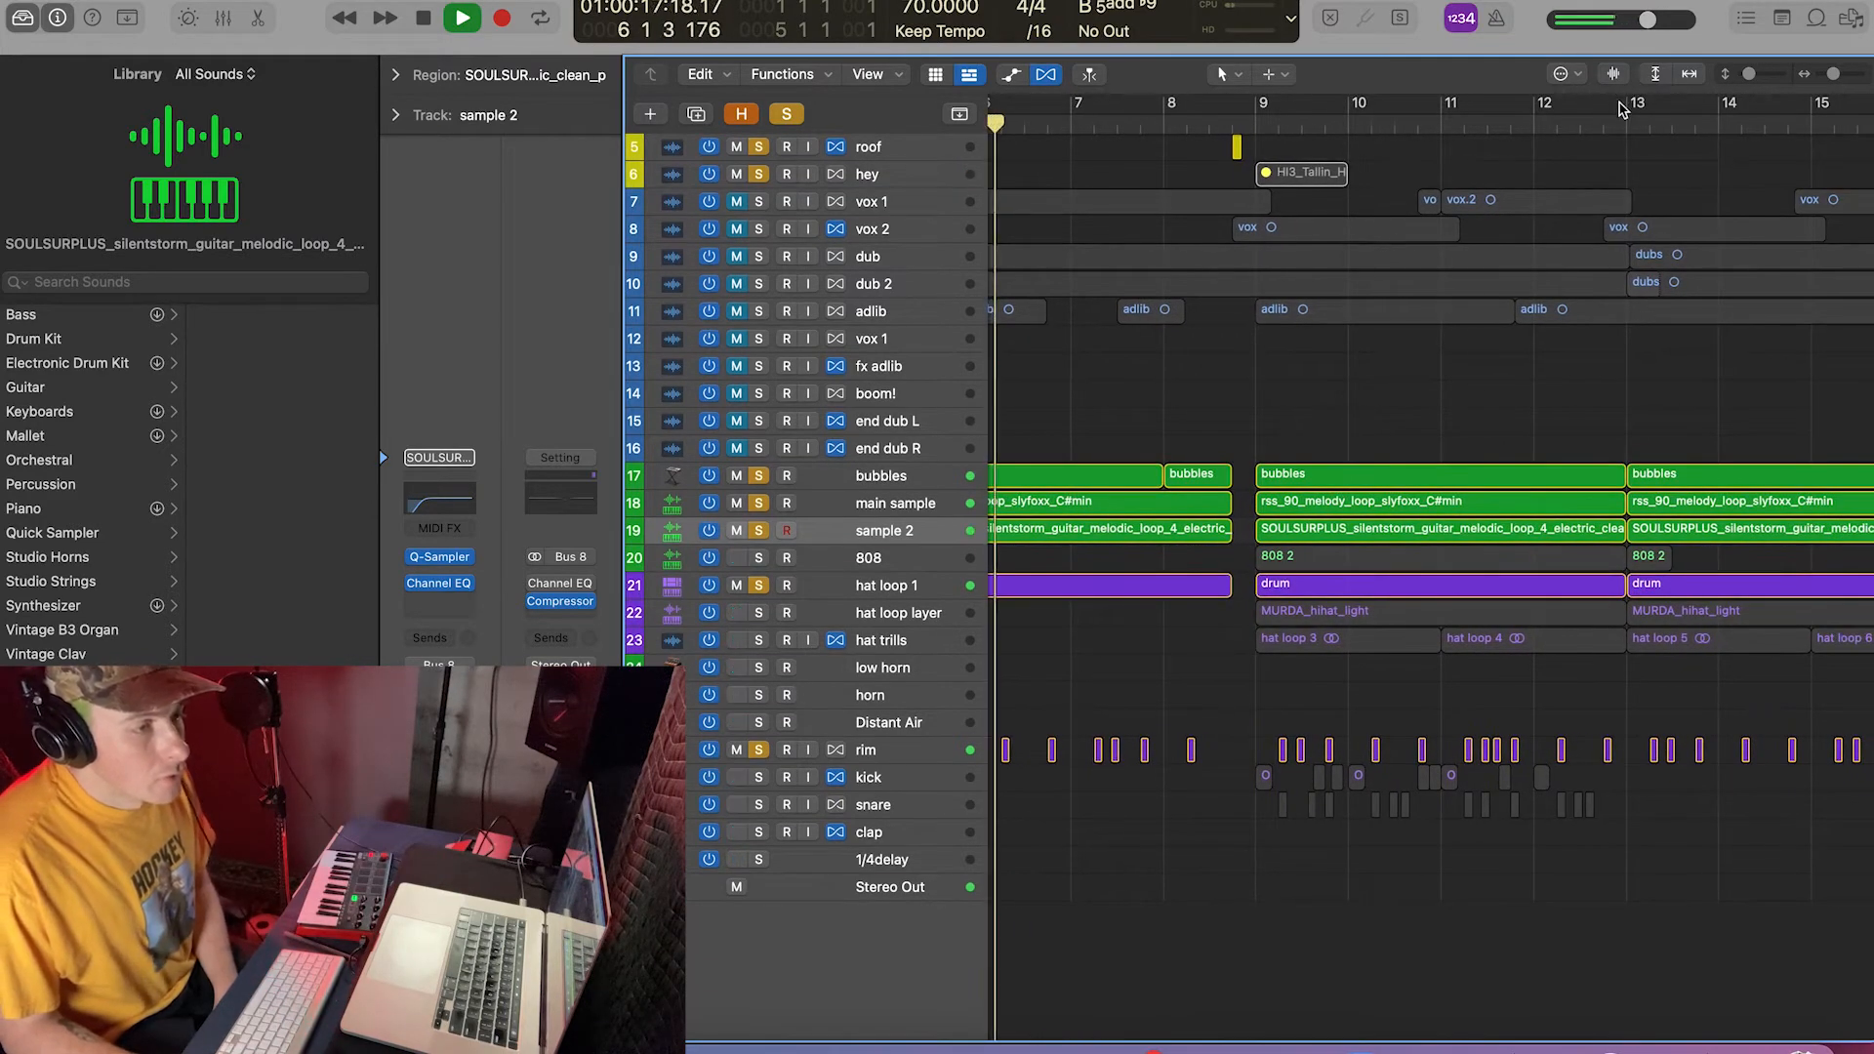
{"action": "left_click_drag", "start_coordinate": [1260, 109], "coordinate": [1422, 121]}
{"action": "left_click", "coordinate": [917, 777]}
{"action": "left_click", "coordinate": [758, 777]}
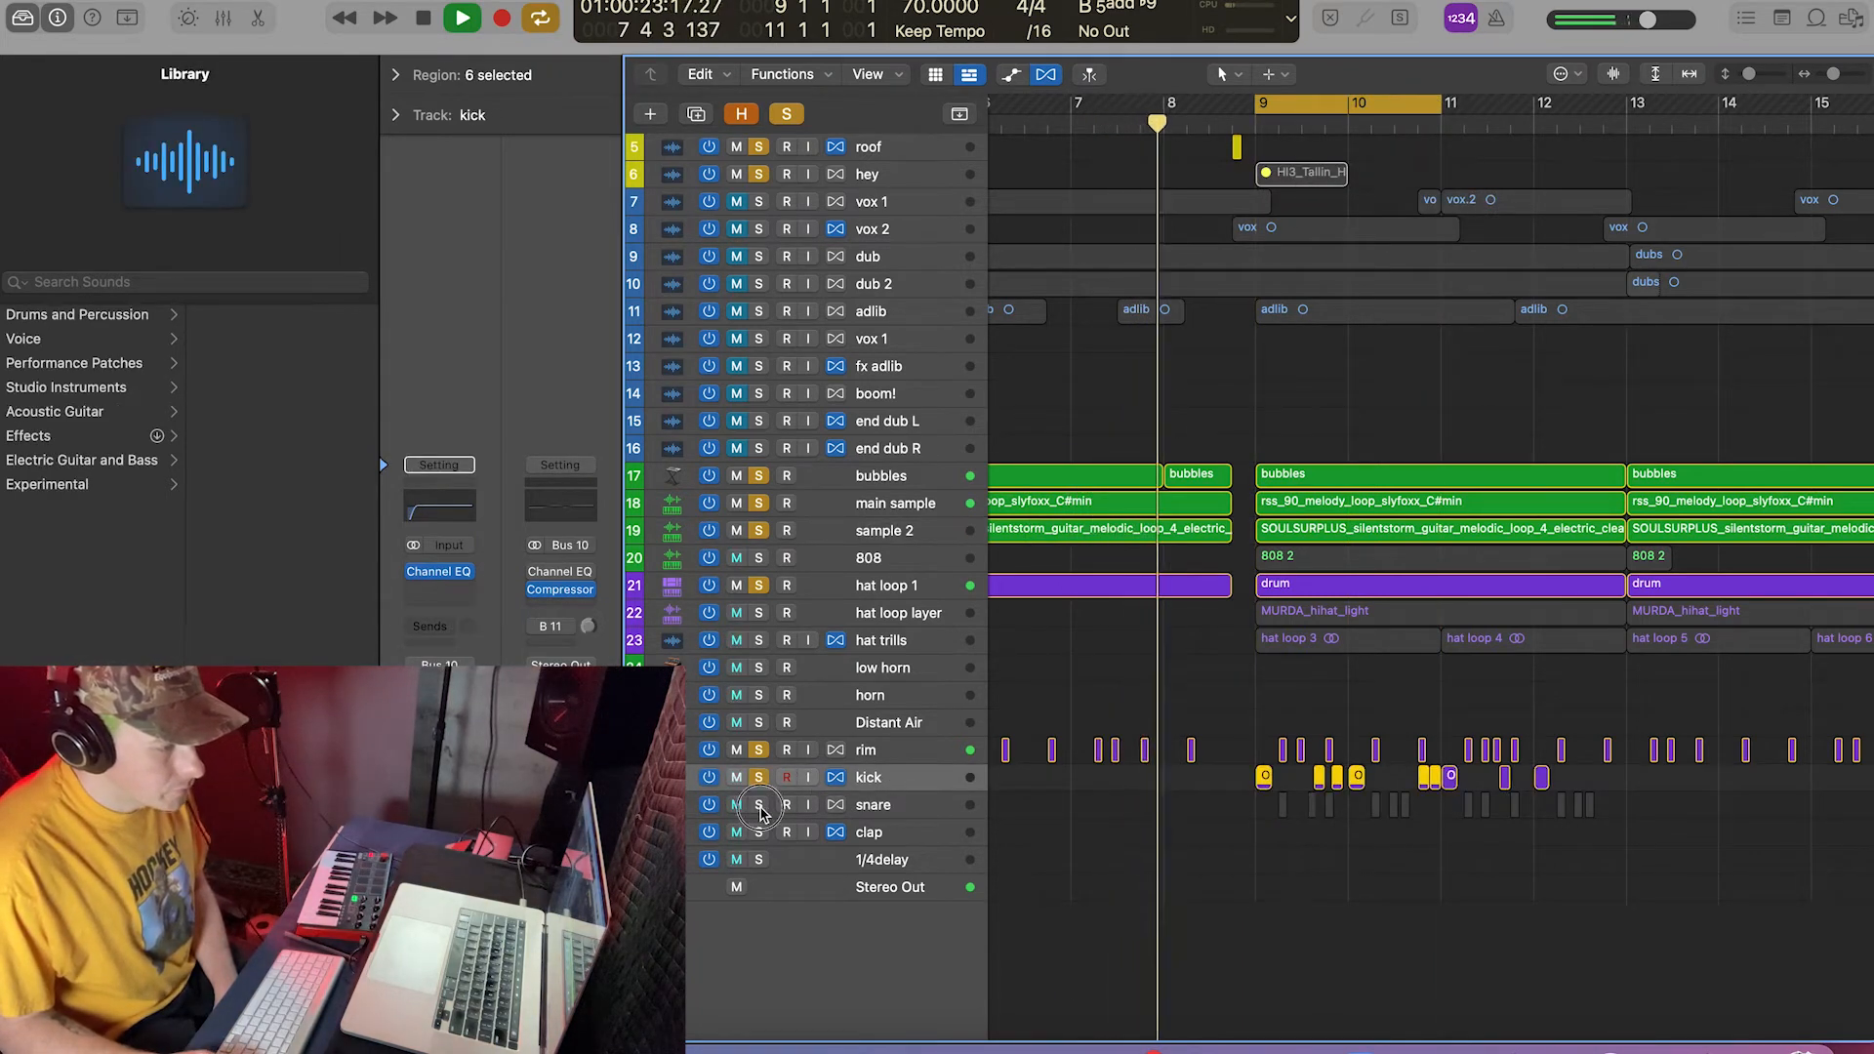
{"action": "left_click", "coordinate": [760, 806]}
{"action": "left_click", "coordinate": [759, 832]}
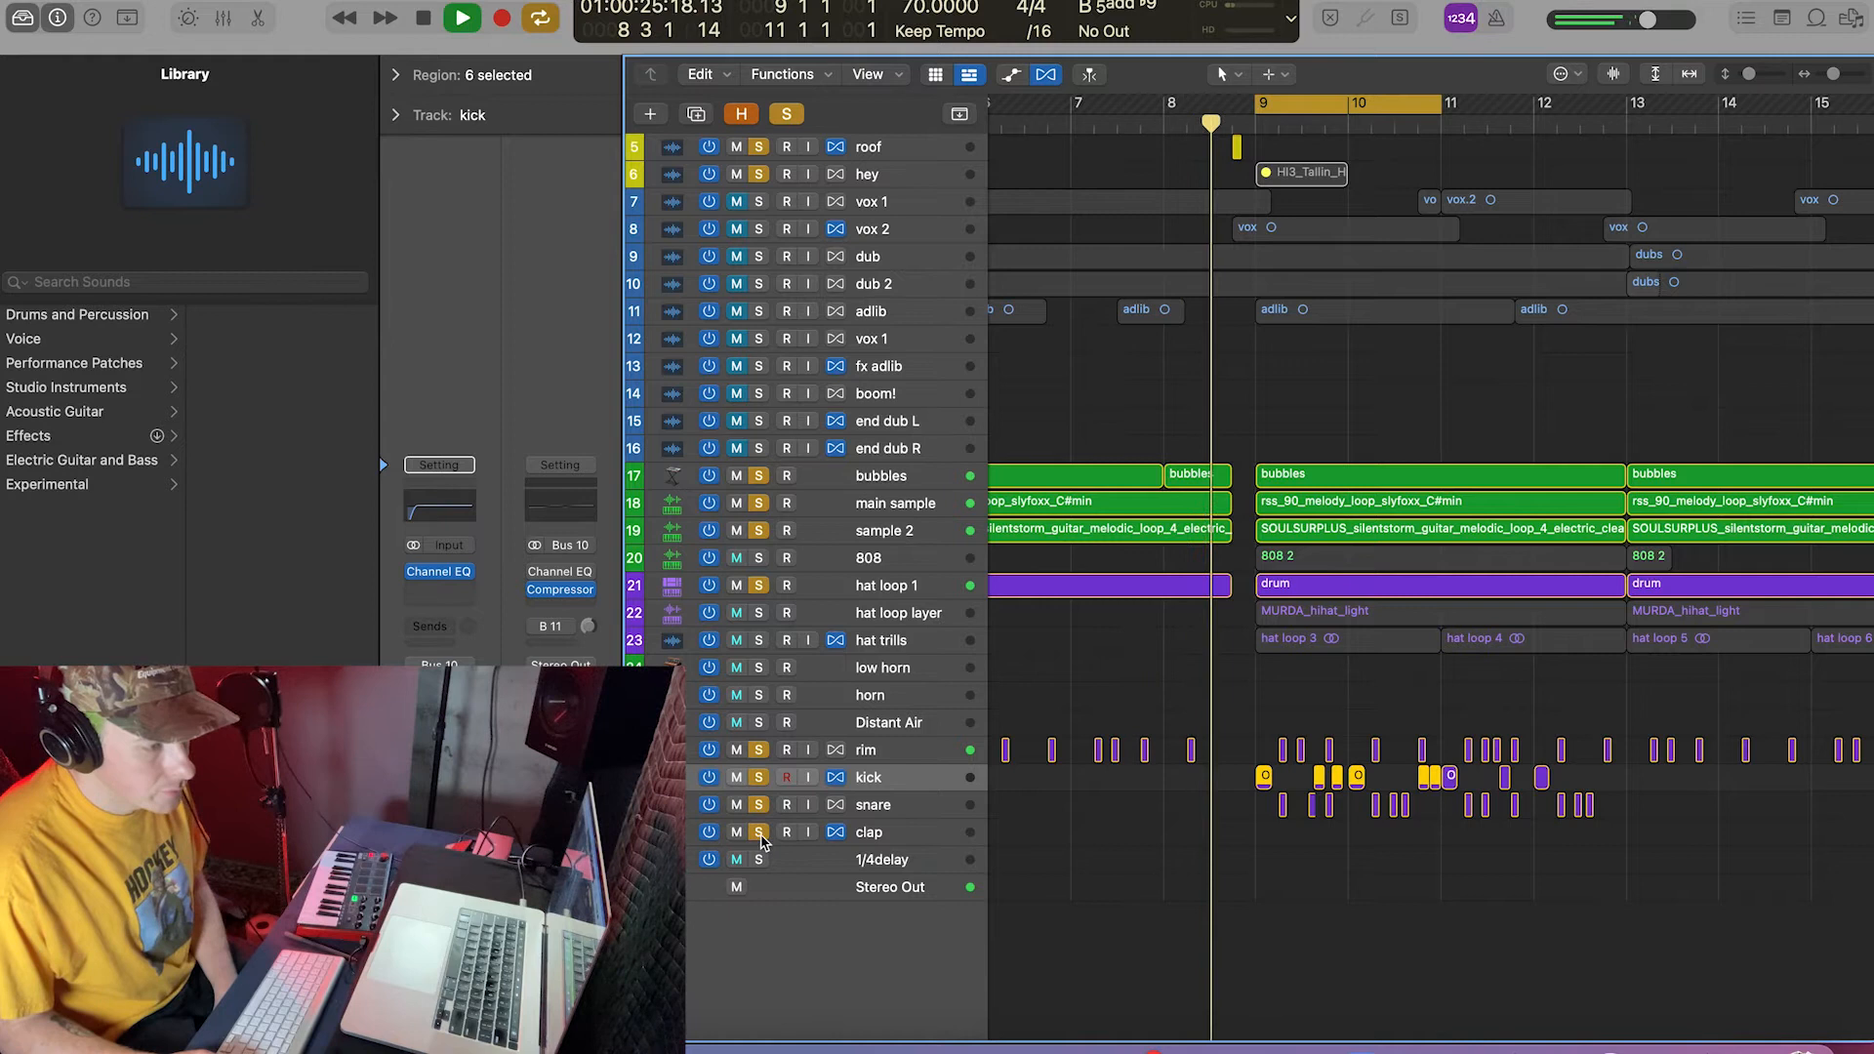
Step: Solo hat trills and hat loop layer with the drums, and unsolo the tracks from hat trills down to clap
{"action": "left_click", "coordinate": [760, 640]}
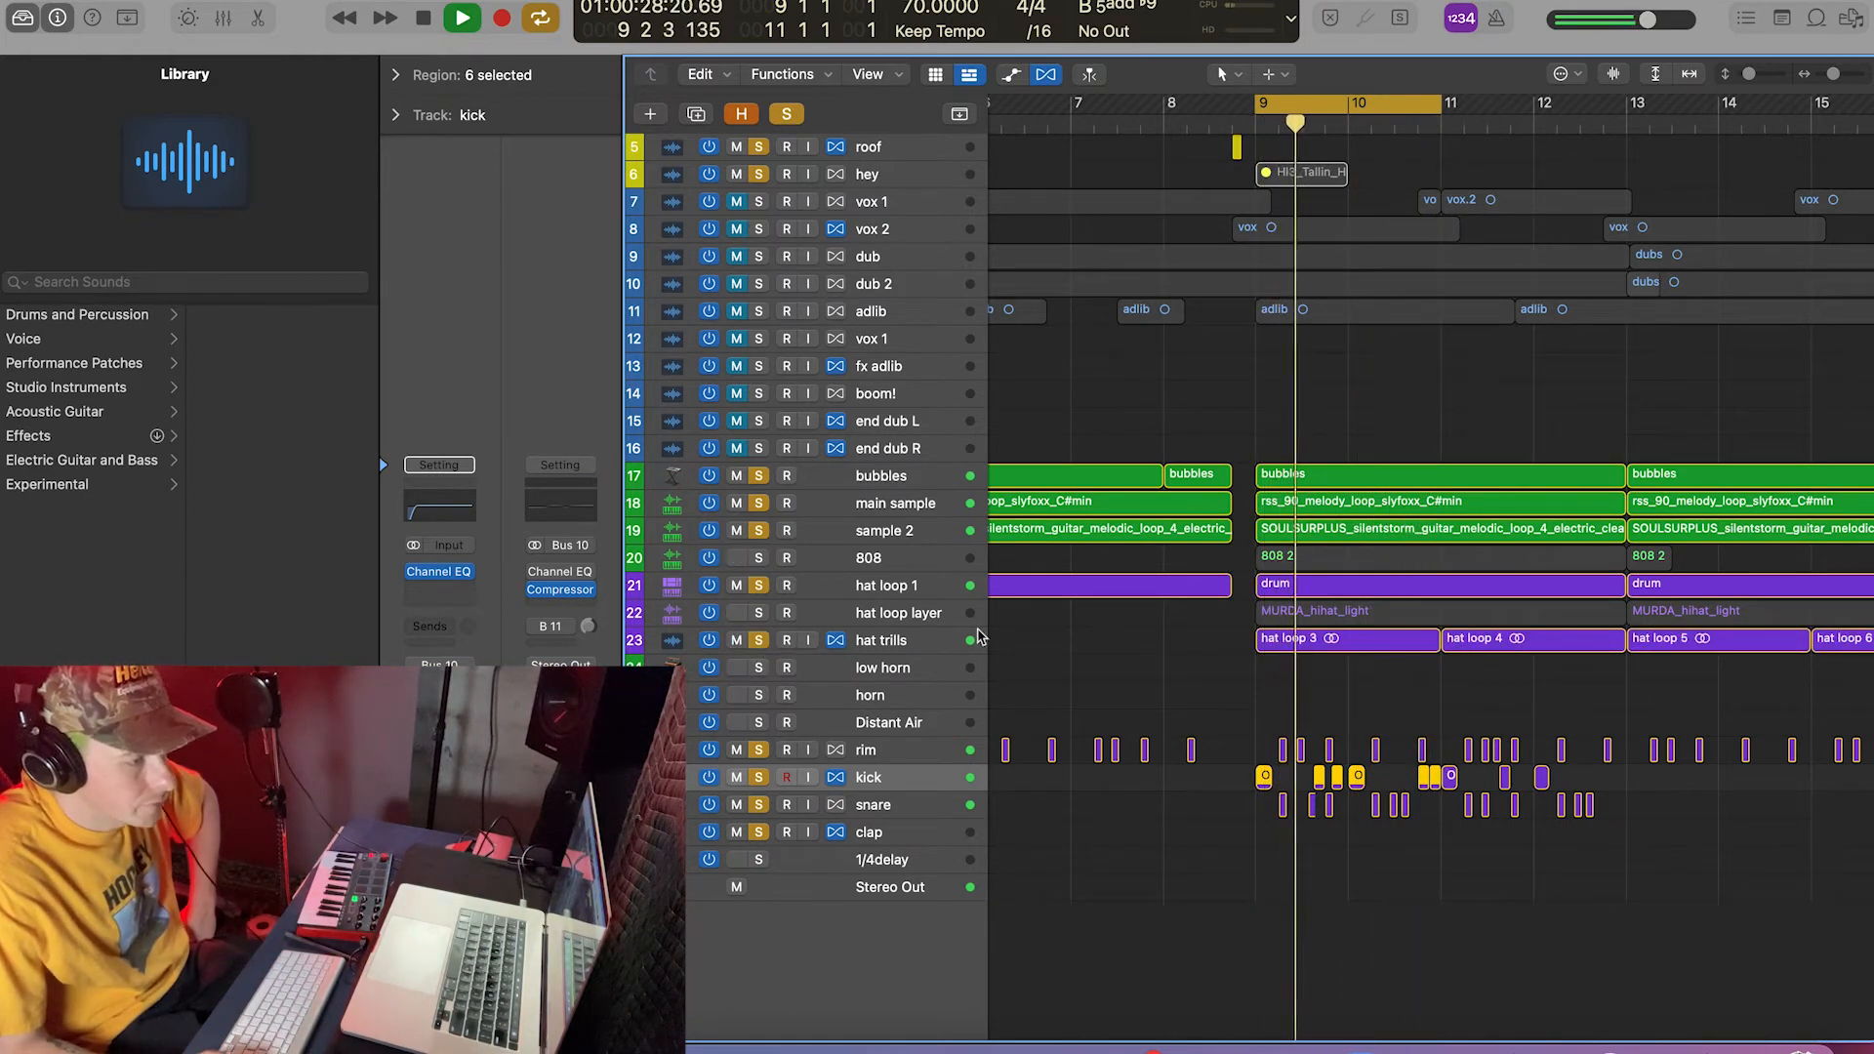
{"action": "left_click", "coordinate": [758, 613]}
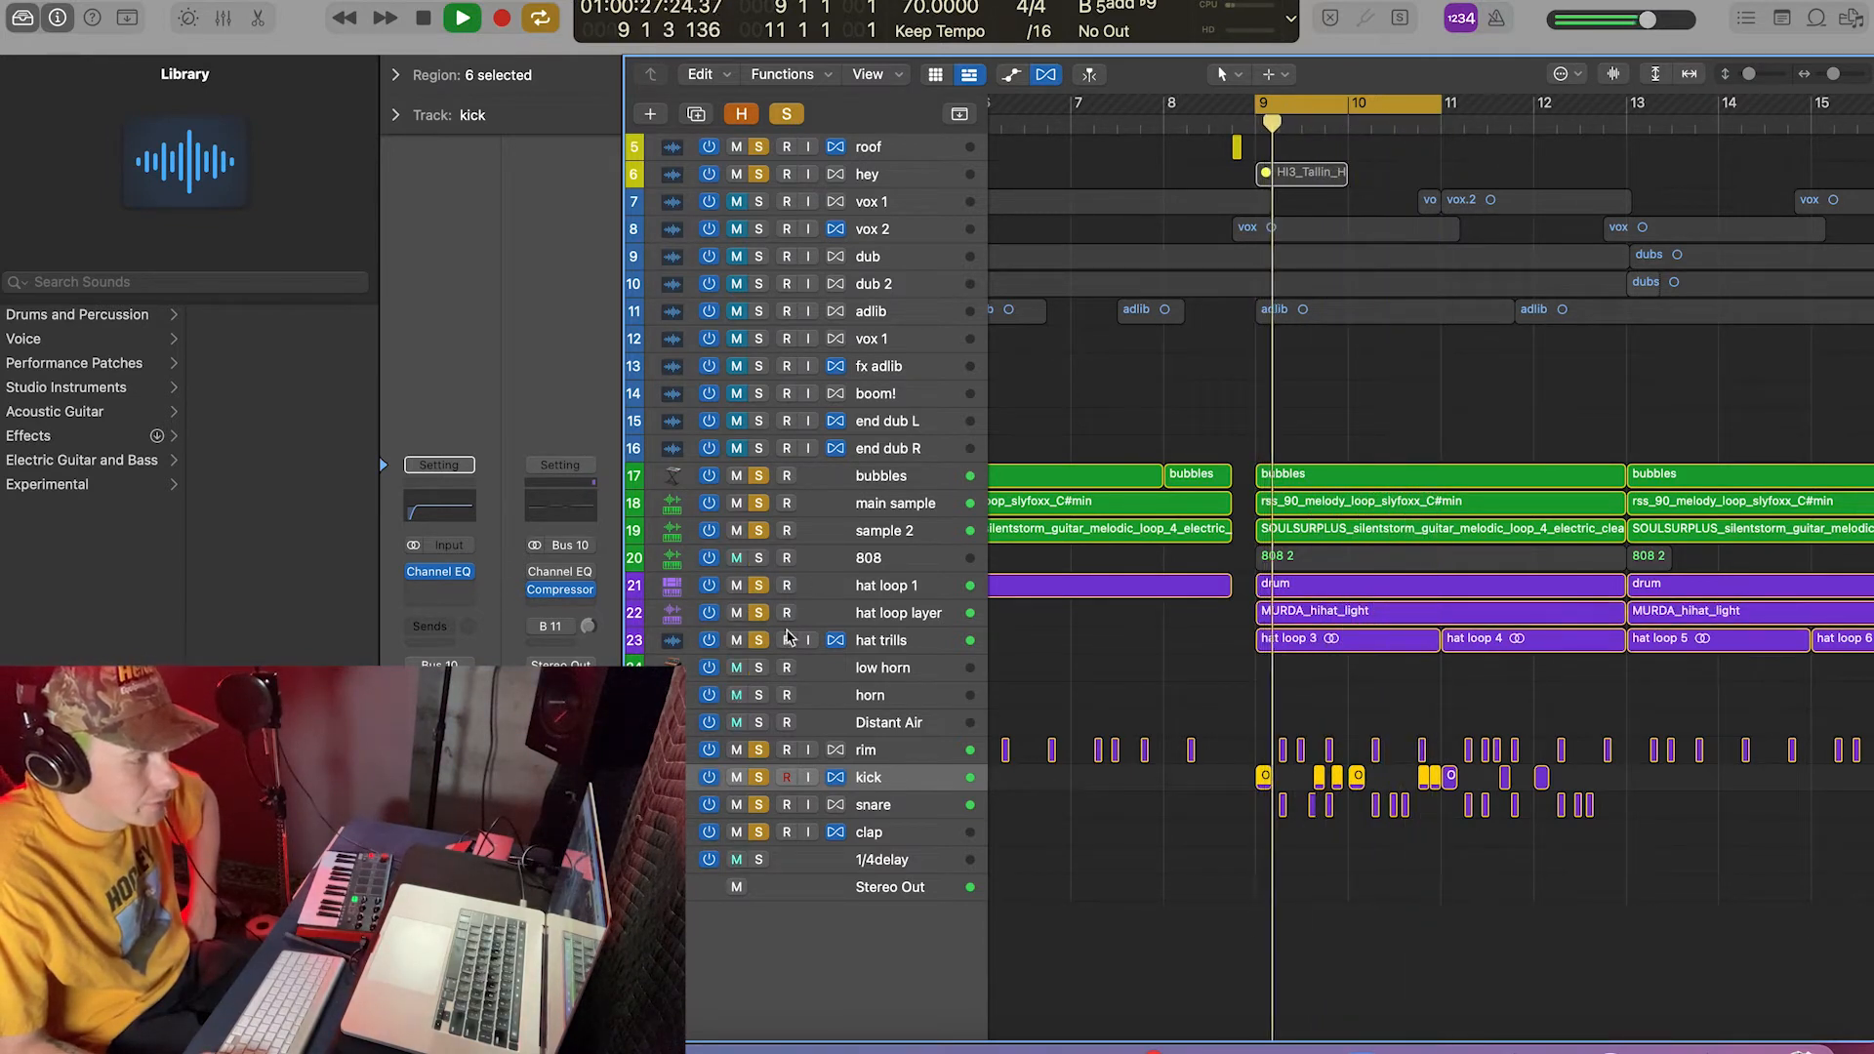
{"action": "left_click_drag", "start_coordinate": [760, 649], "coordinate": [763, 832]}
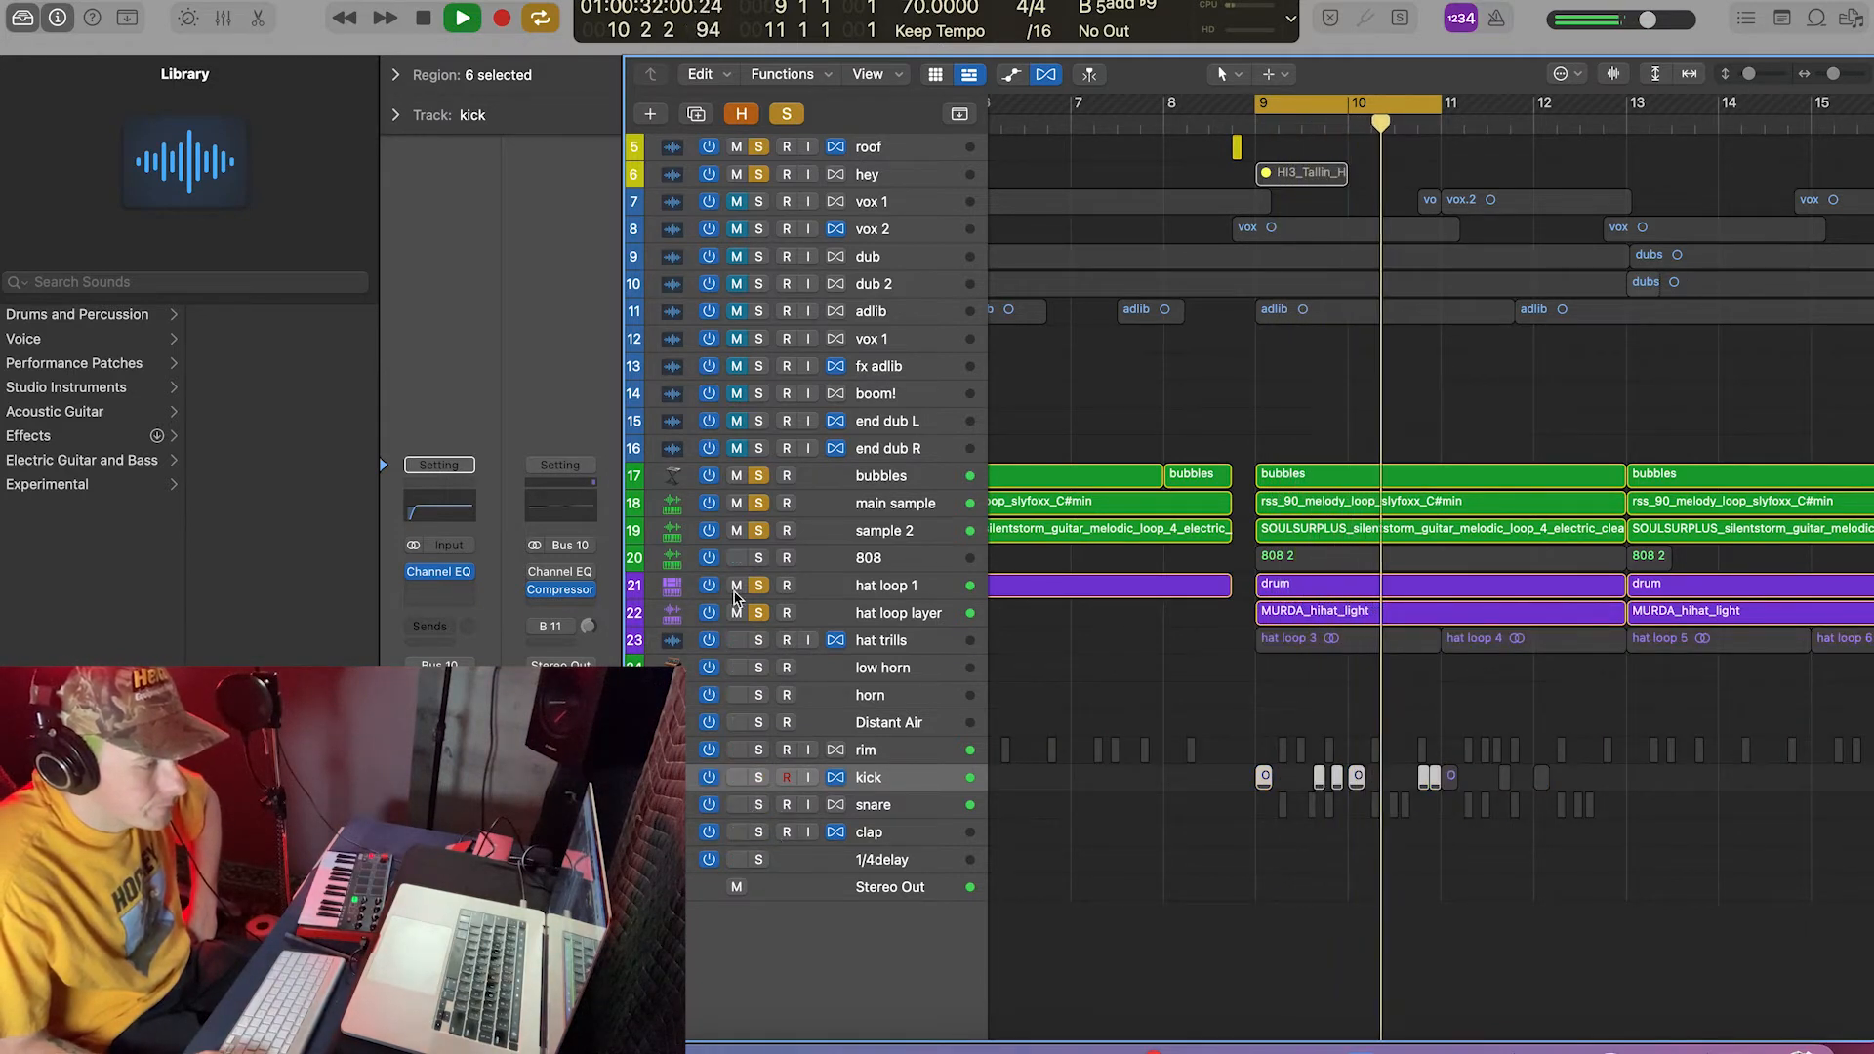
Step: Switch the solo of hat loop layer and hat loop 1 off and on to compare the two hat parts
{"action": "left_click", "coordinate": [758, 612]}
{"action": "left_click", "coordinate": [758, 612]}
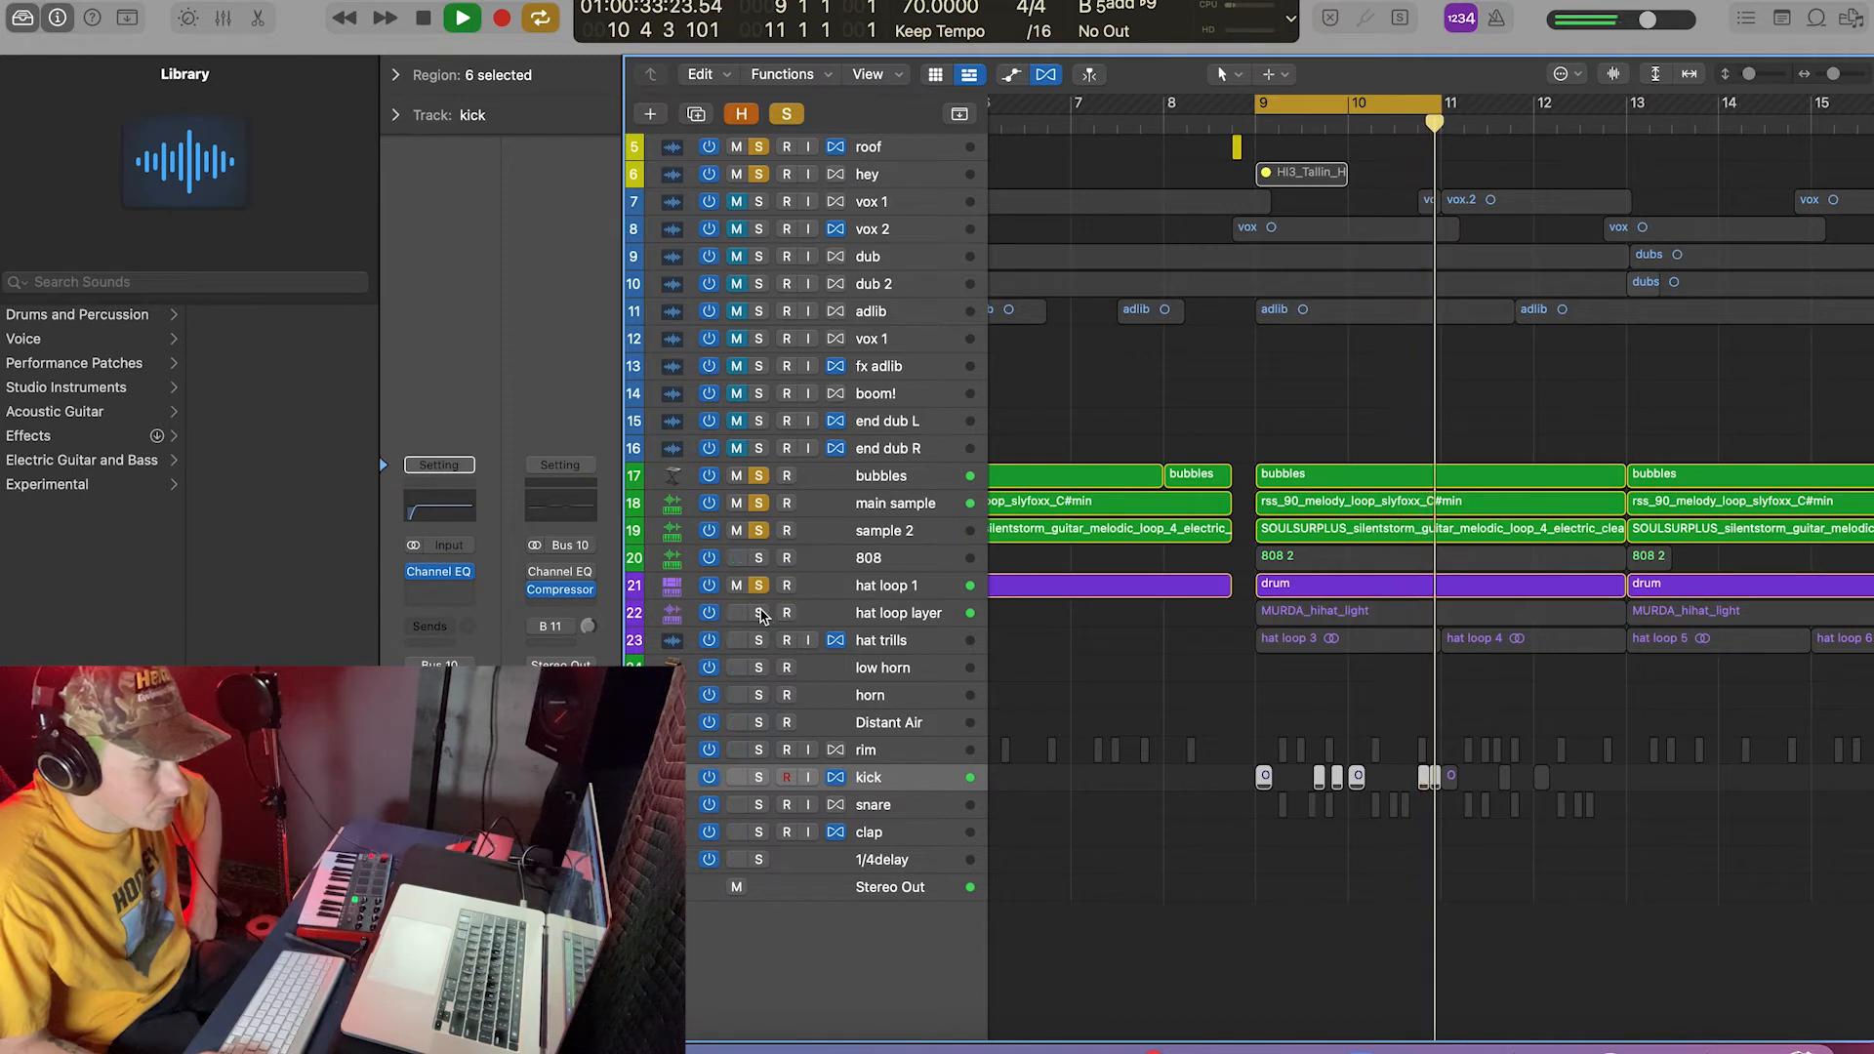
{"action": "left_click", "coordinate": [759, 585]}
{"action": "left_click", "coordinate": [759, 585]}
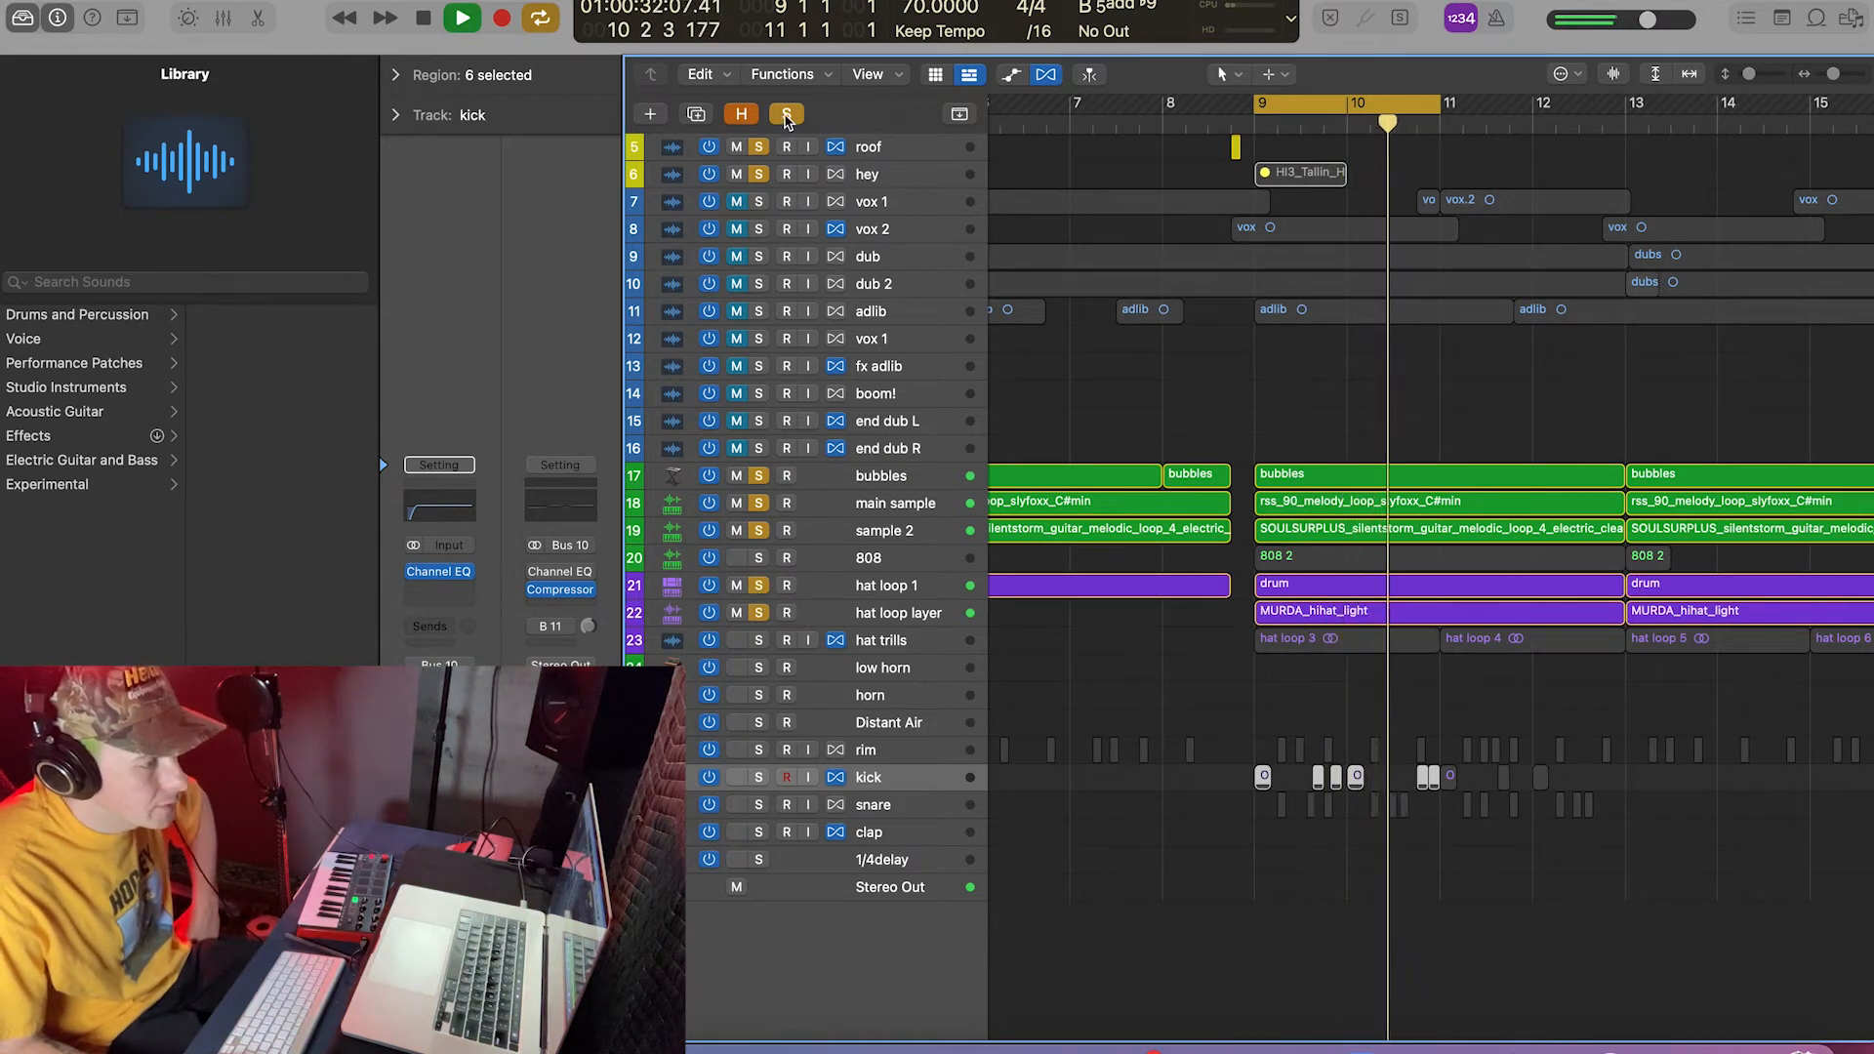
Step: Solo and select the 808 track to hear it with the samples and hats, and clear all solos
{"action": "left_click", "coordinate": [758, 558]}
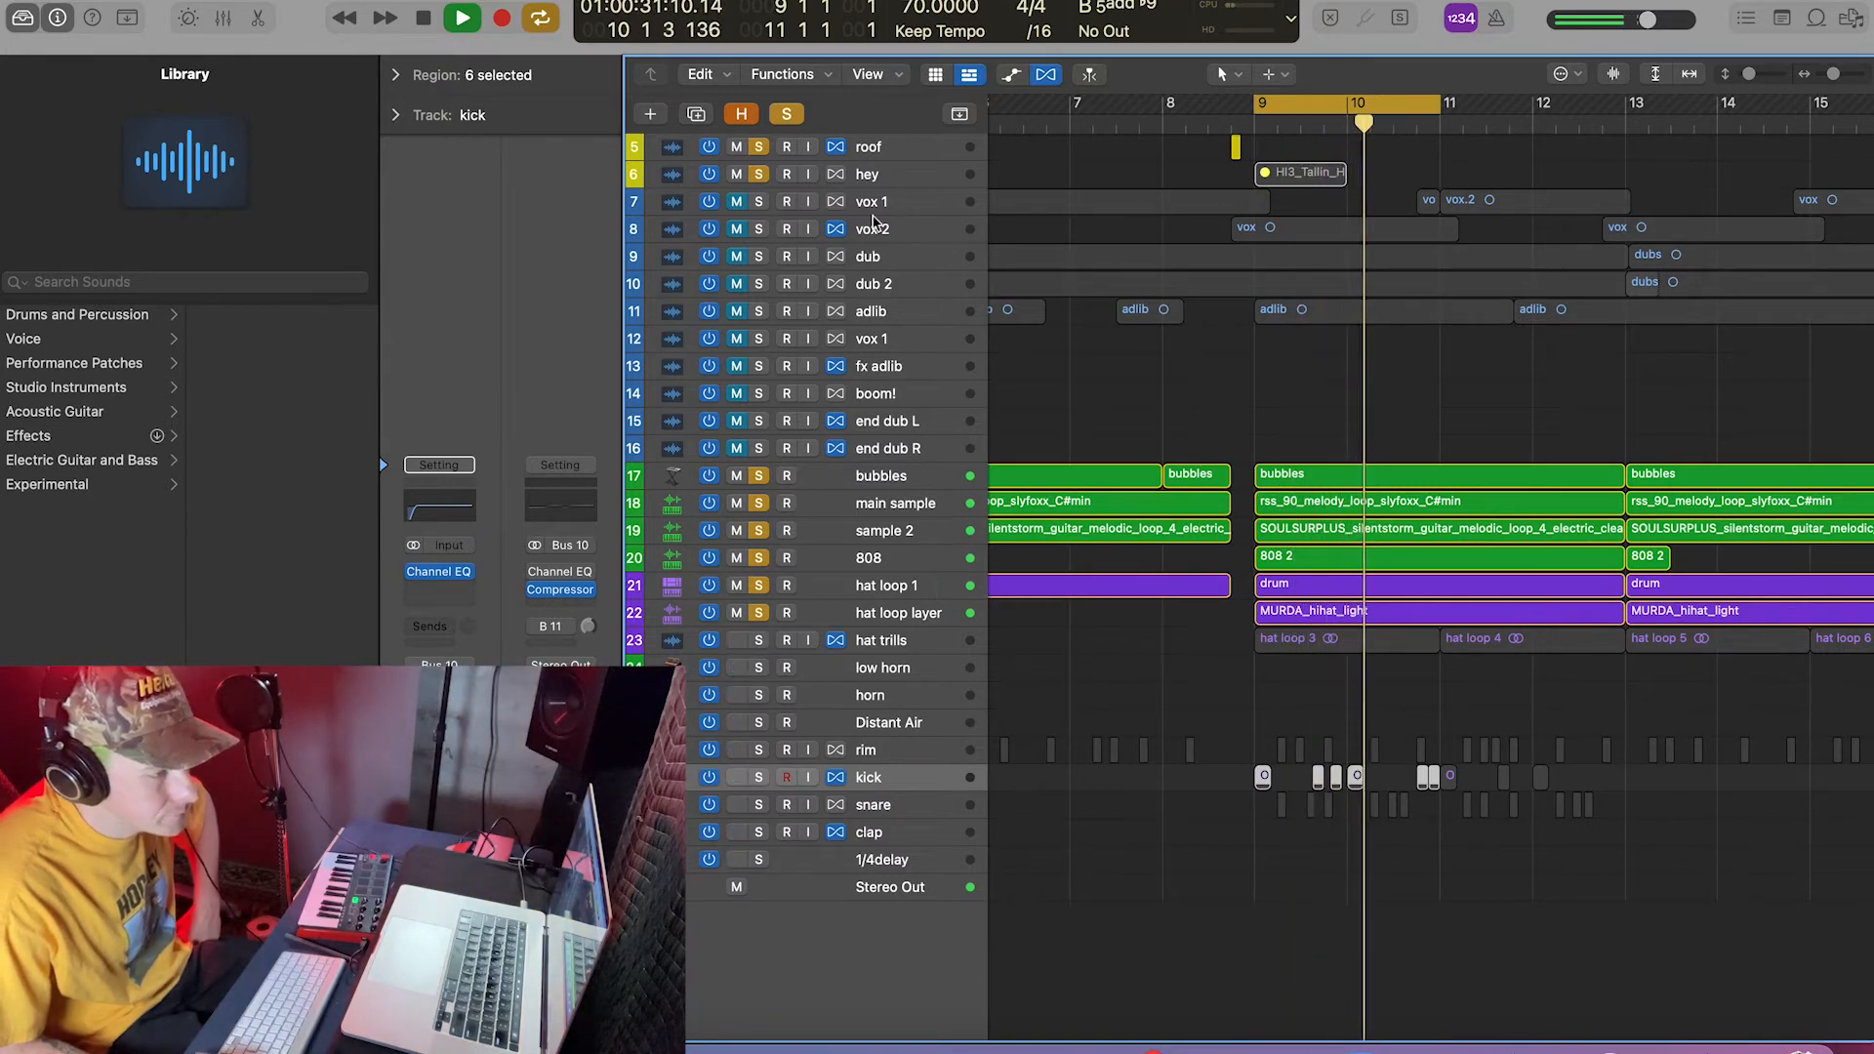
{"action": "left_click", "coordinate": [888, 561]}
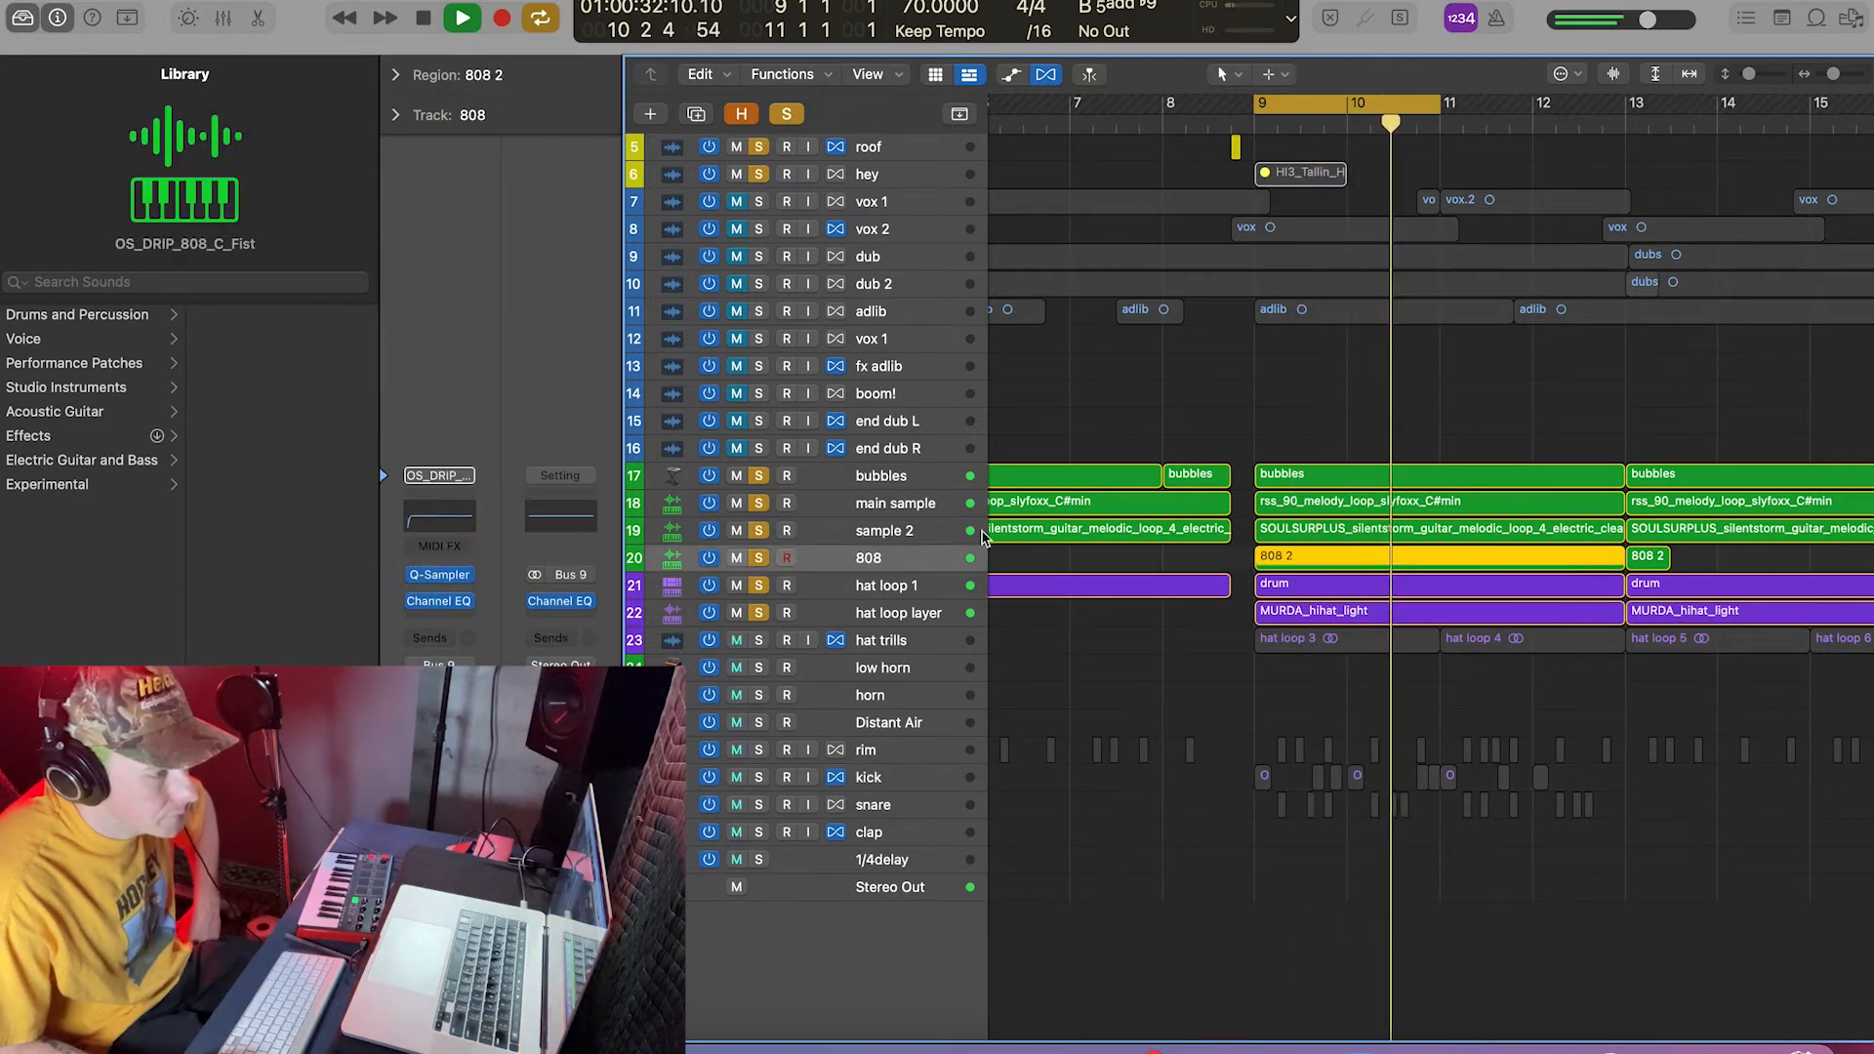
{"action": "left_click", "coordinate": [787, 115]}
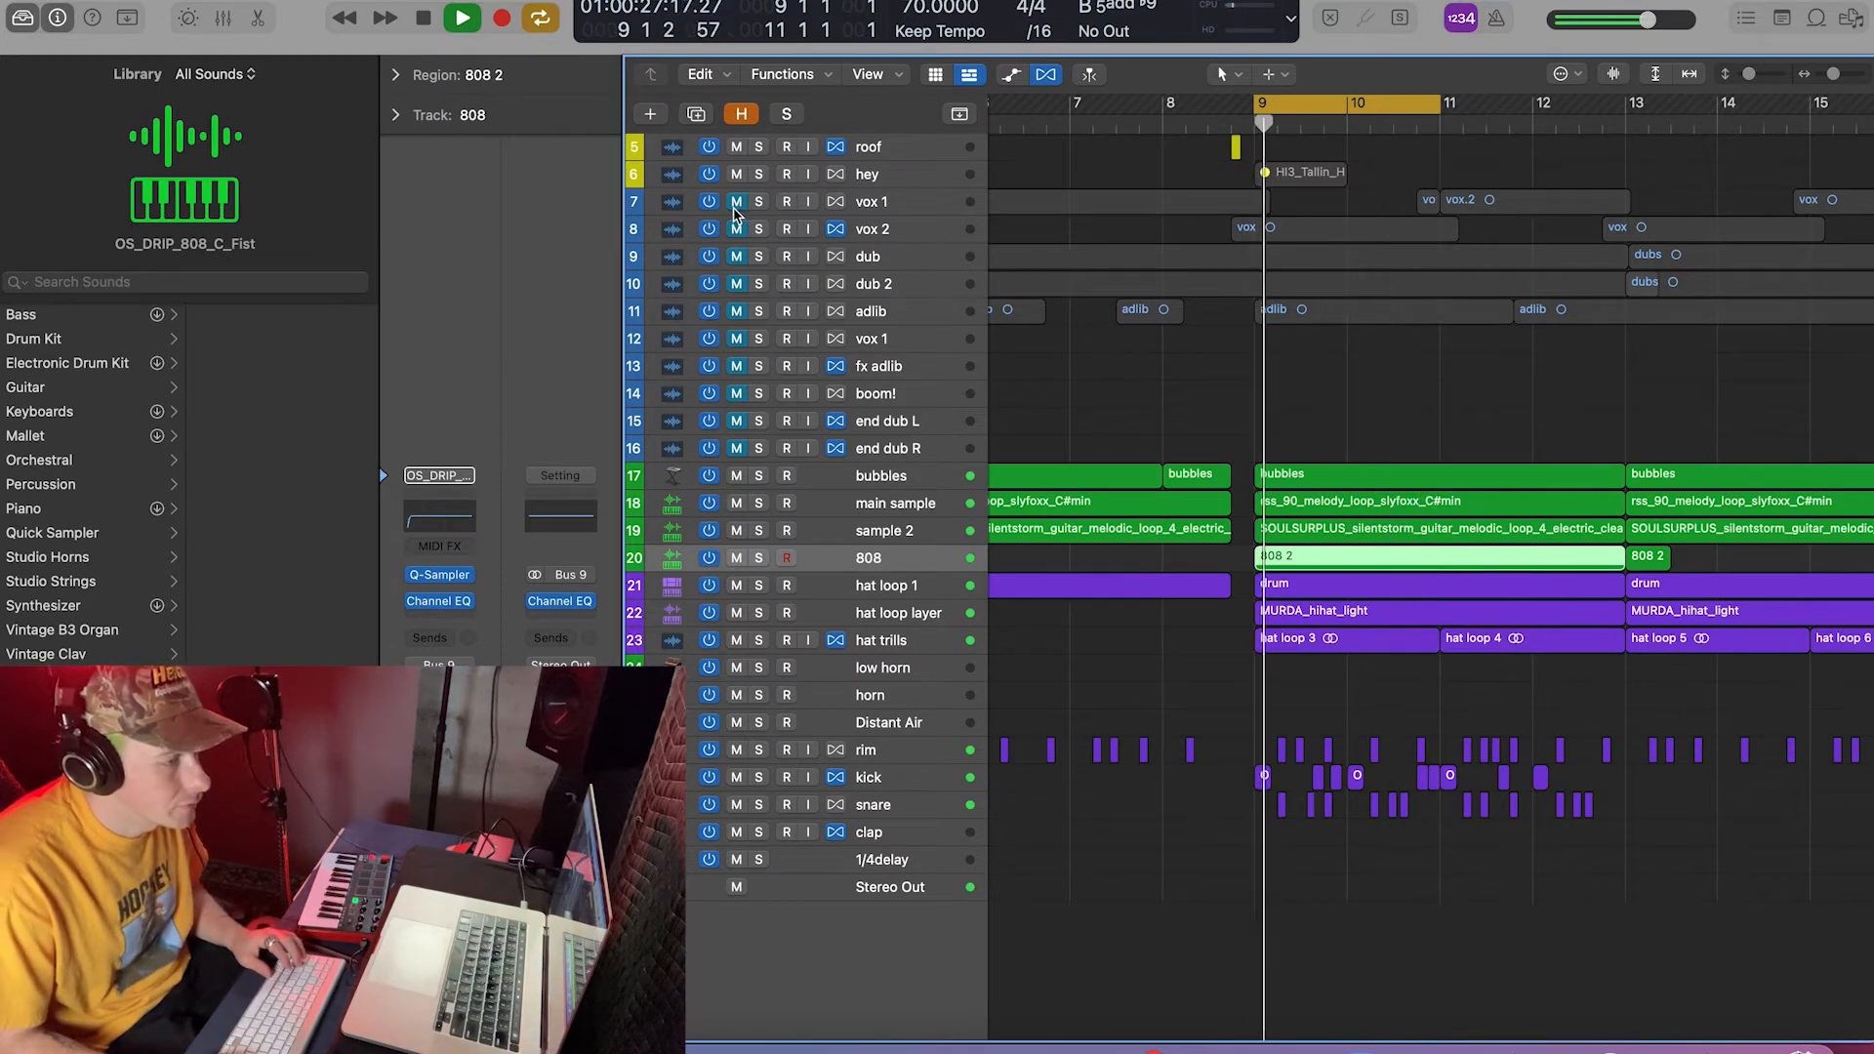
Step: Turn off the cycle and open the Distant Air region of the break in the Piano Roll
{"action": "key", "text": "c"}
{"action": "scroll", "coordinate": [1264, 341], "scroll_direction": "right", "scroll_amount": 8}
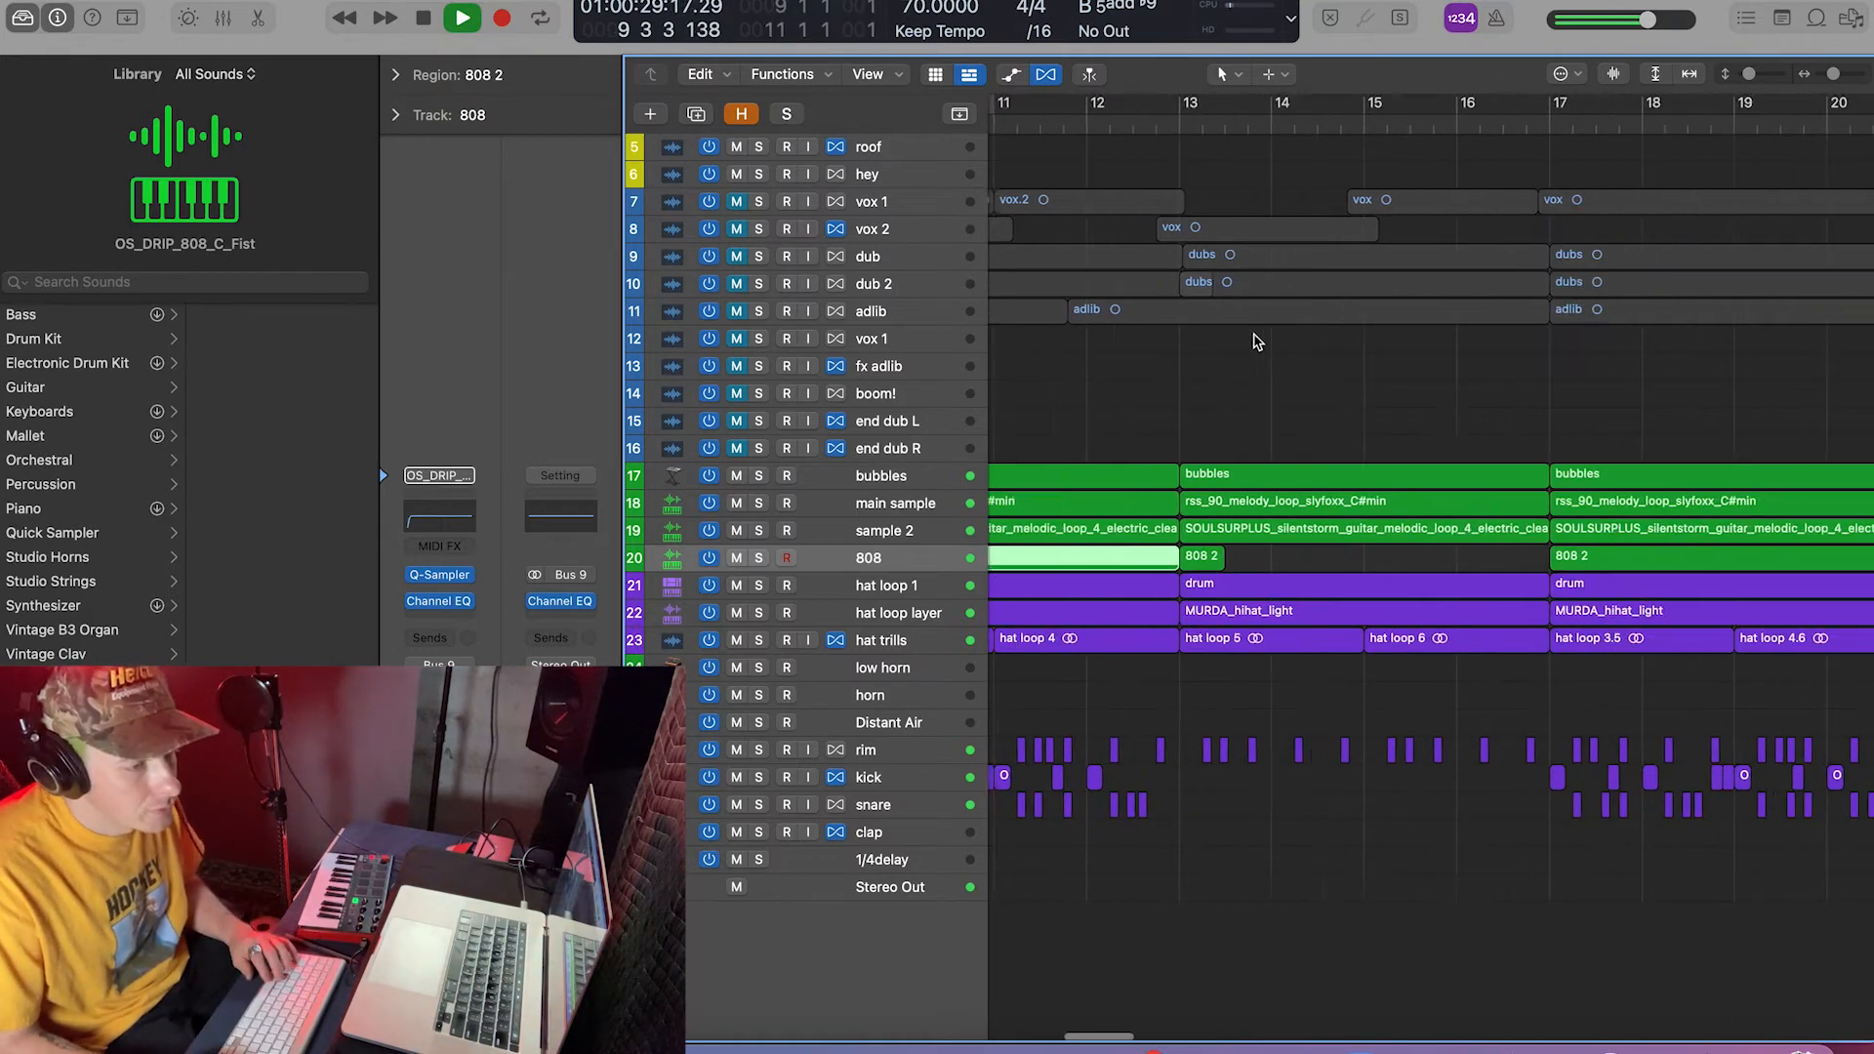
{"action": "scroll", "coordinate": [1258, 341], "scroll_direction": "right", "scroll_amount": 4}
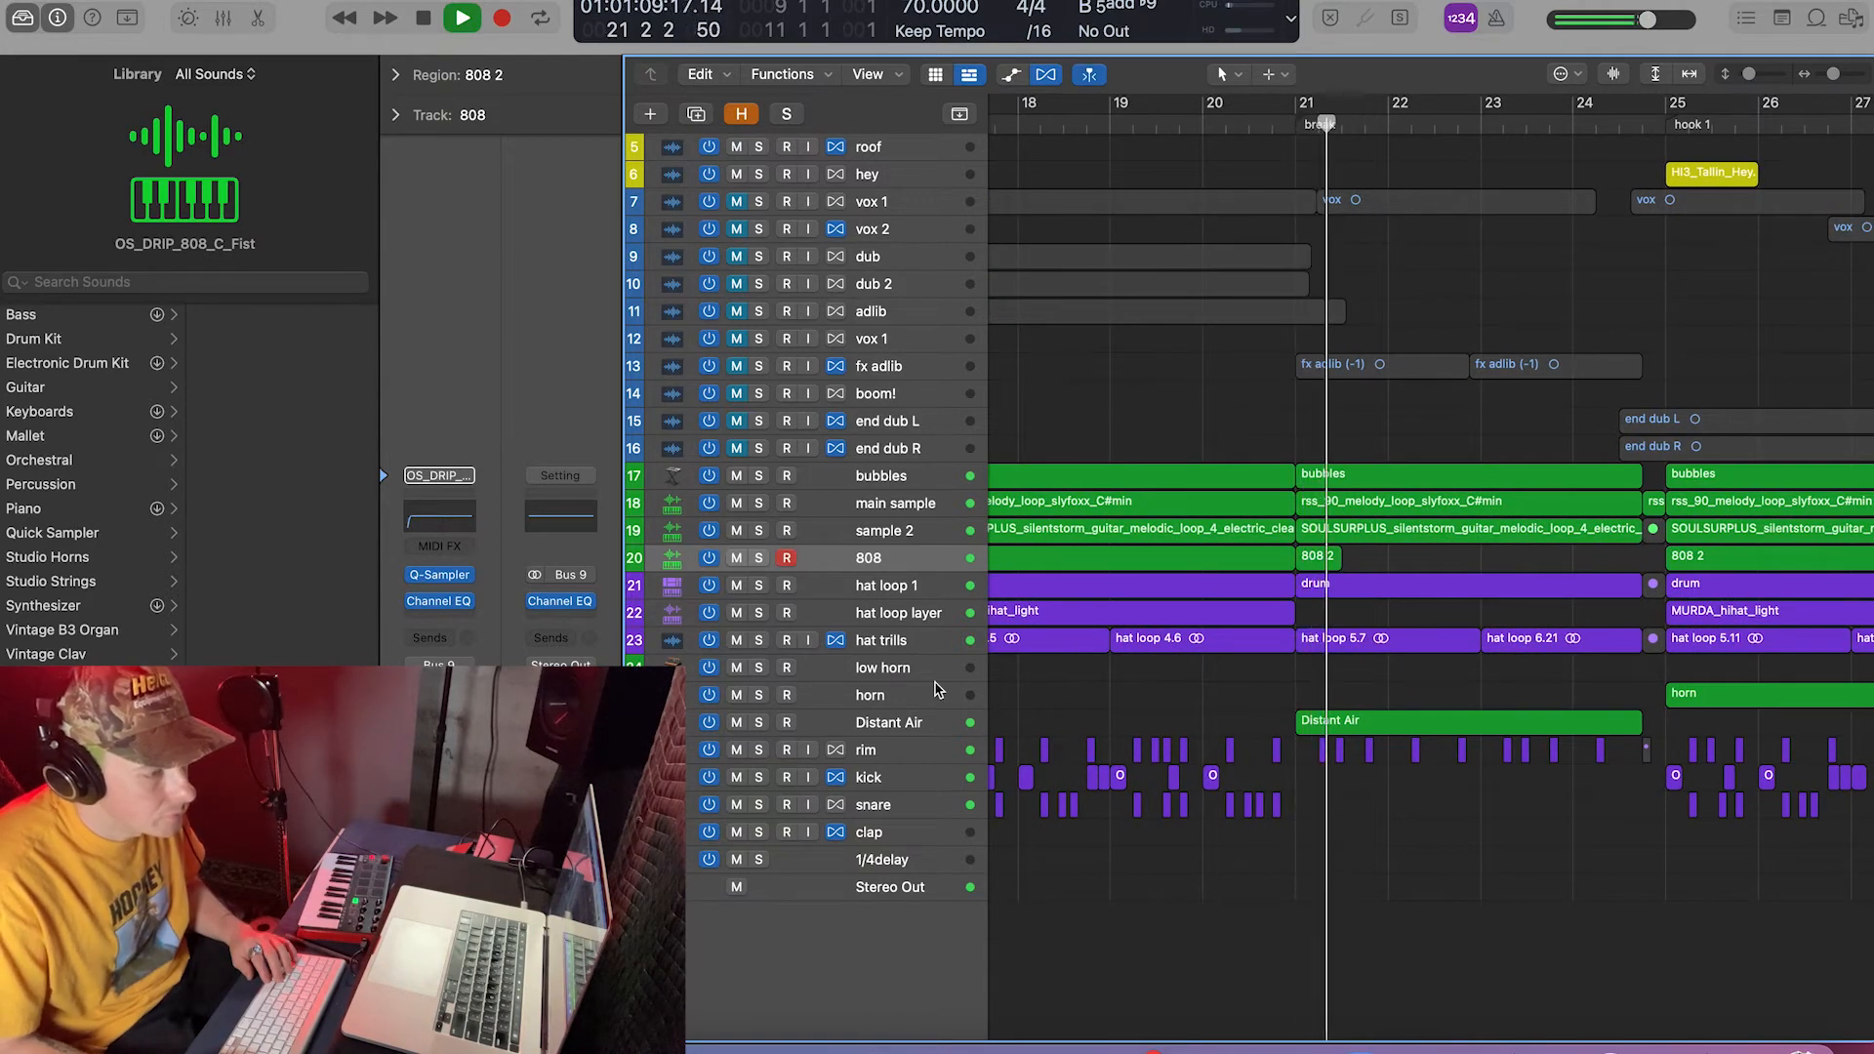
{"action": "left_click", "coordinate": [919, 722]}
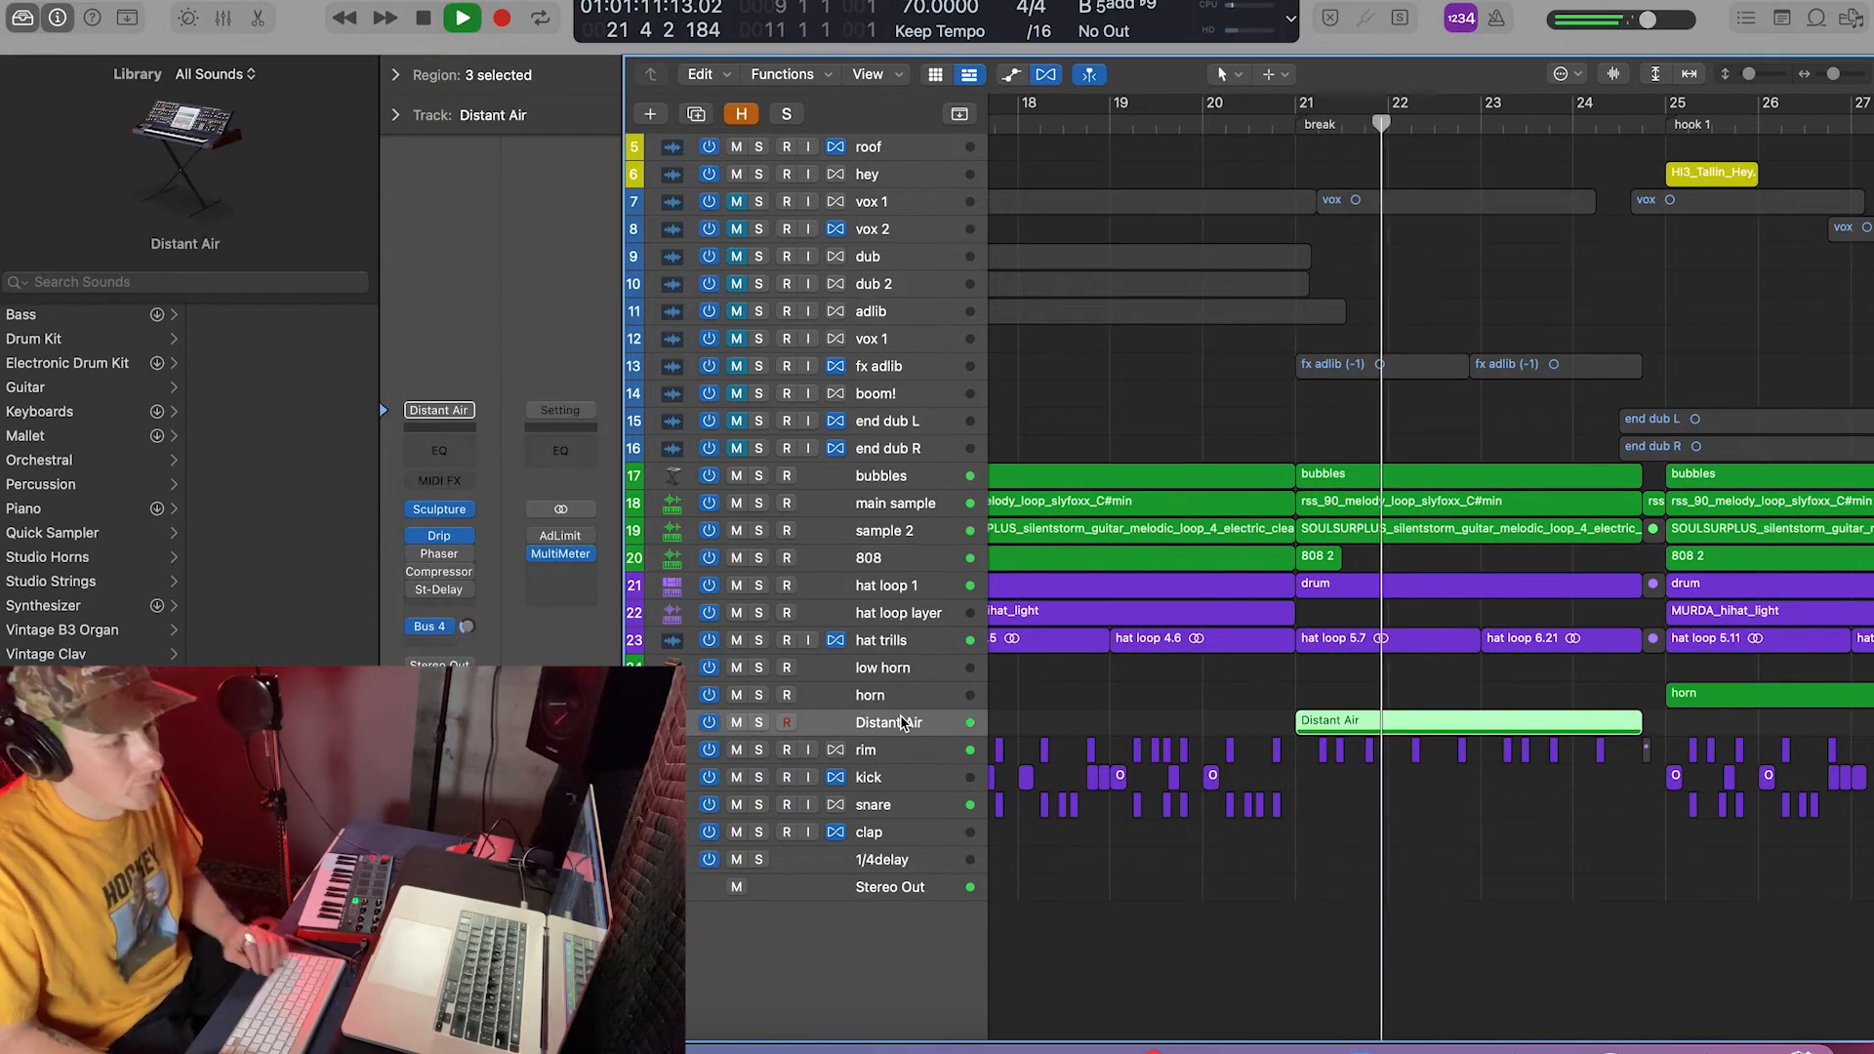
{"action": "double_click", "coordinate": [1386, 727]}
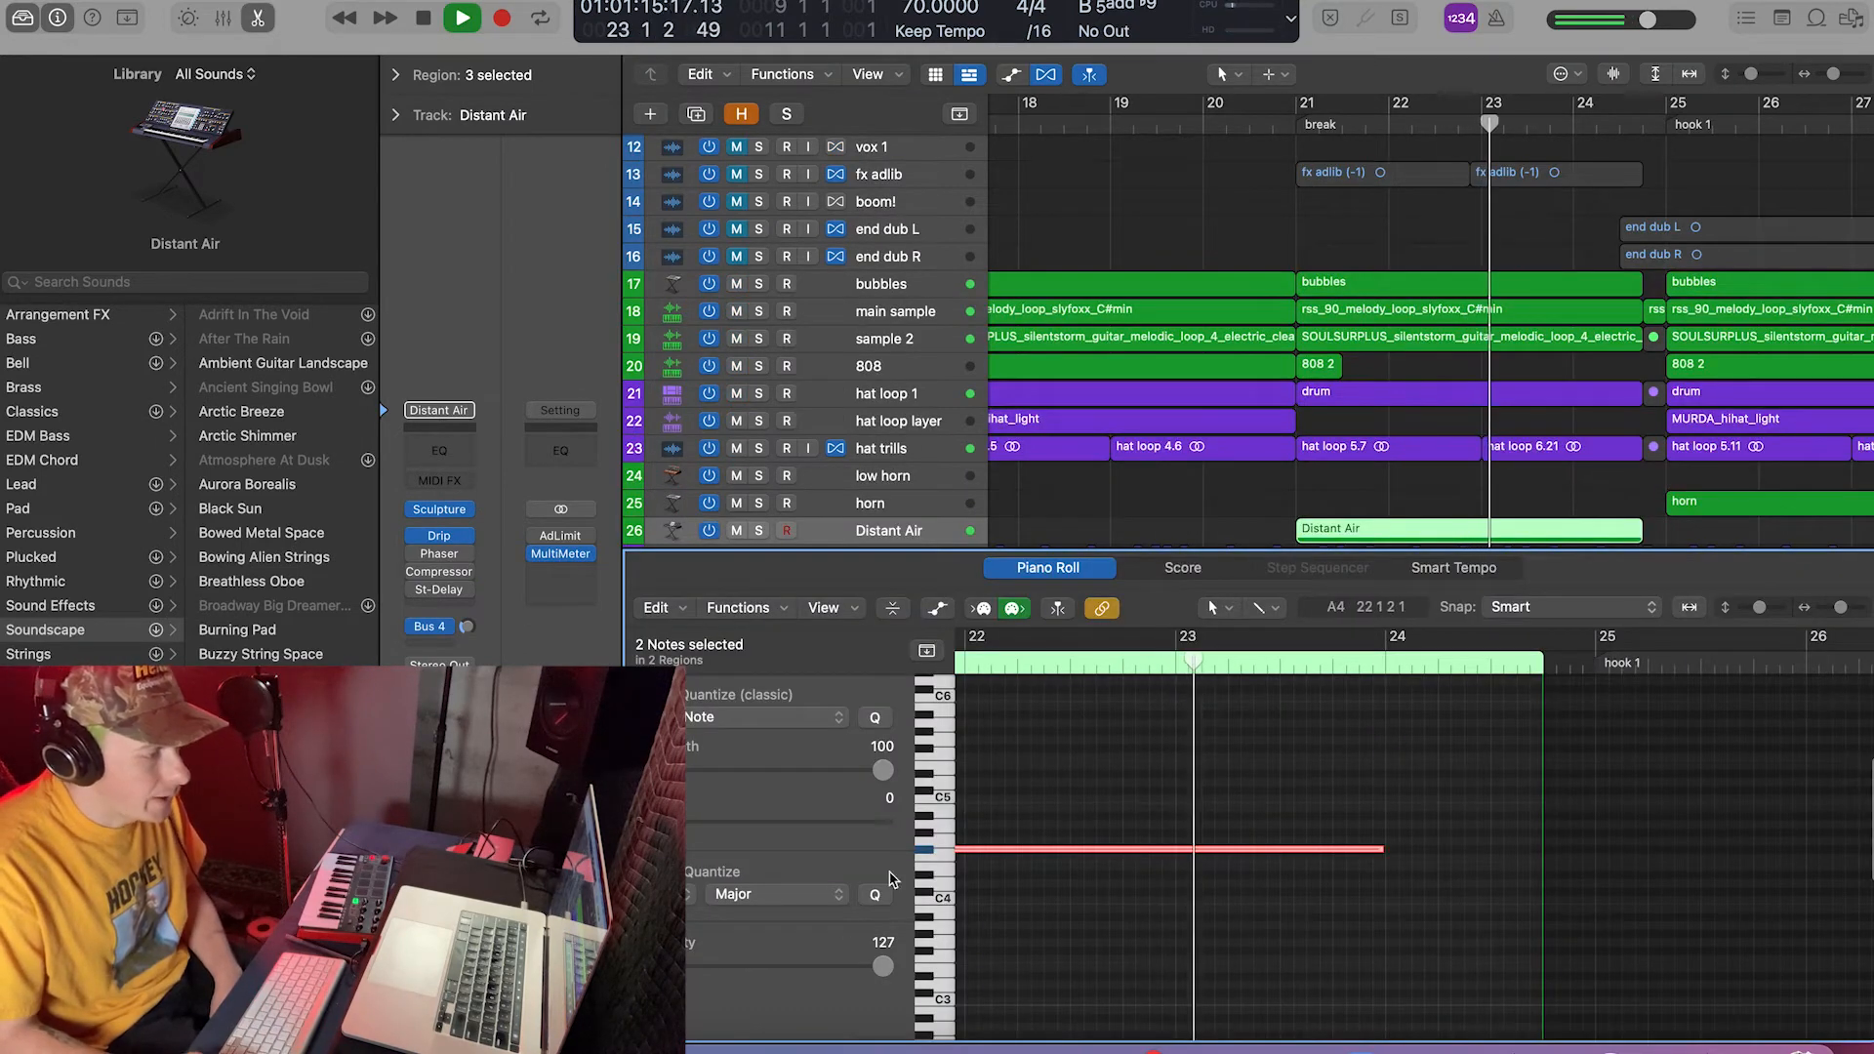
Step: Switch the Distant Air solo on and off to hear it alone, and close the editor and any mixer view
{"action": "key", "text": "s"}
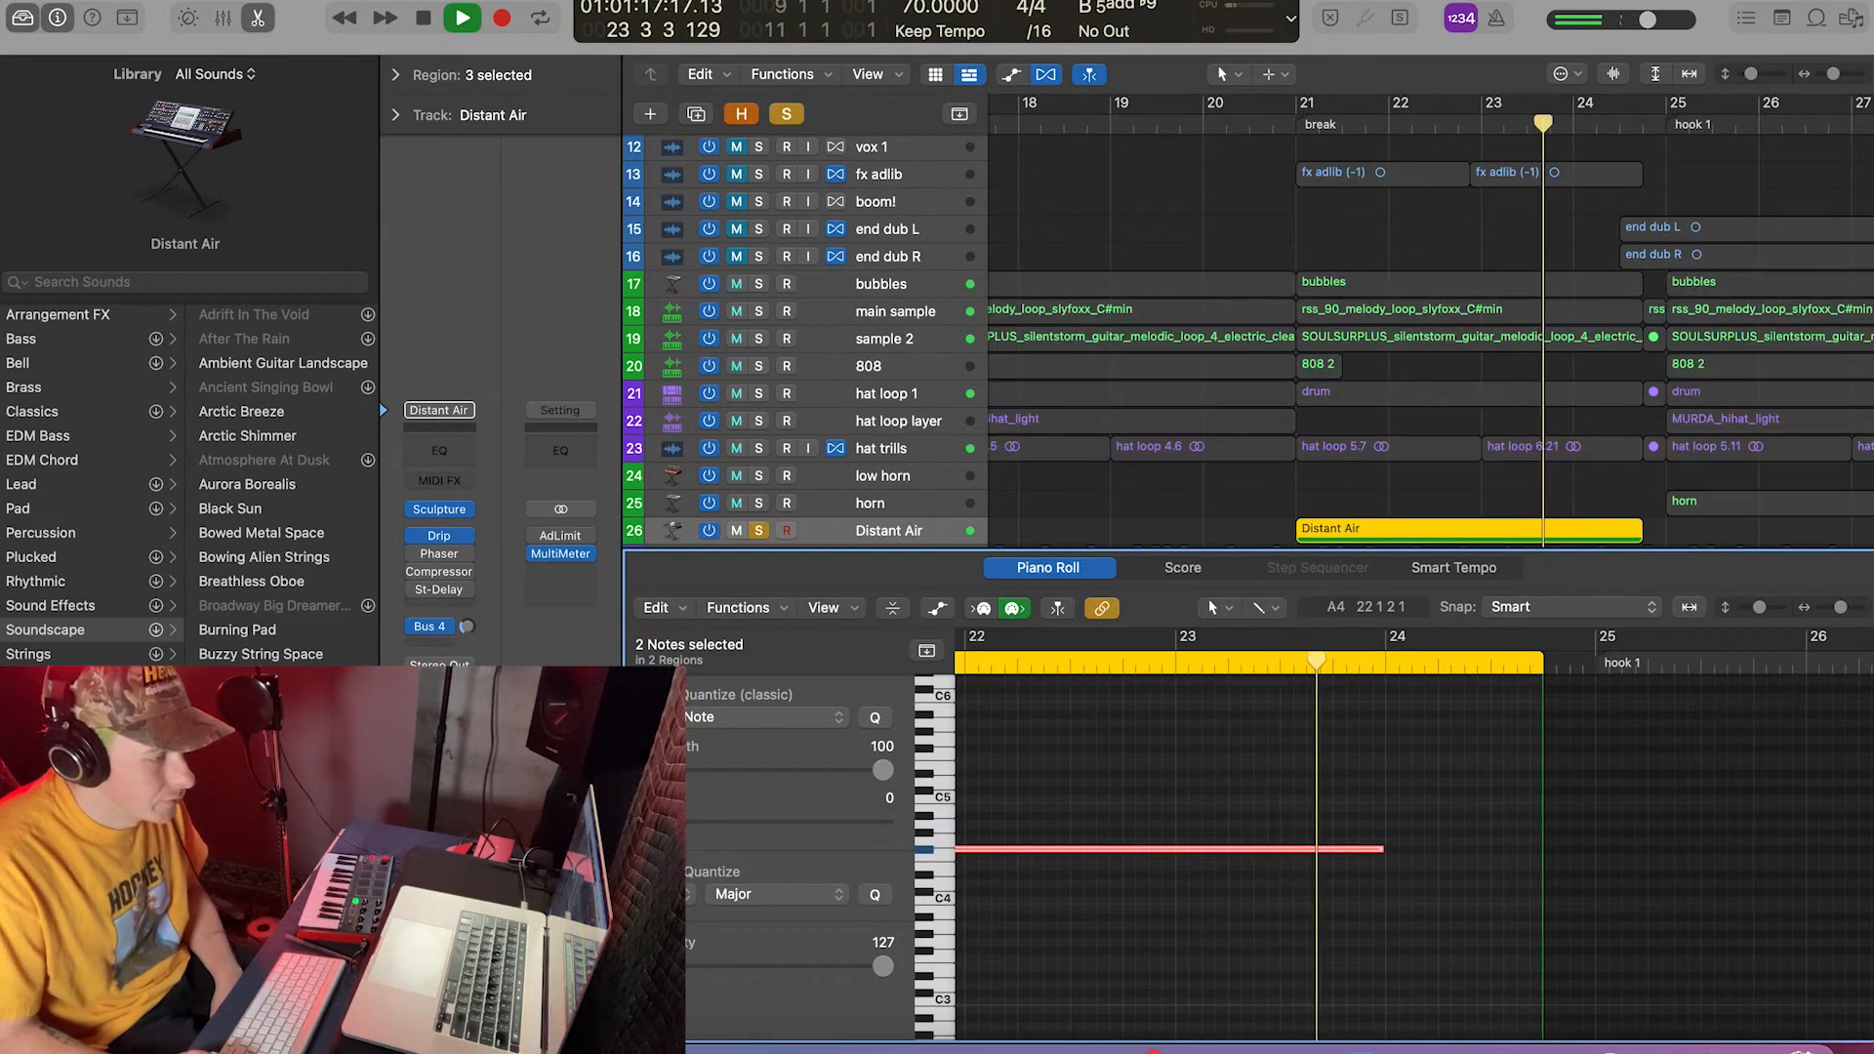
{"action": "key", "text": "s"}
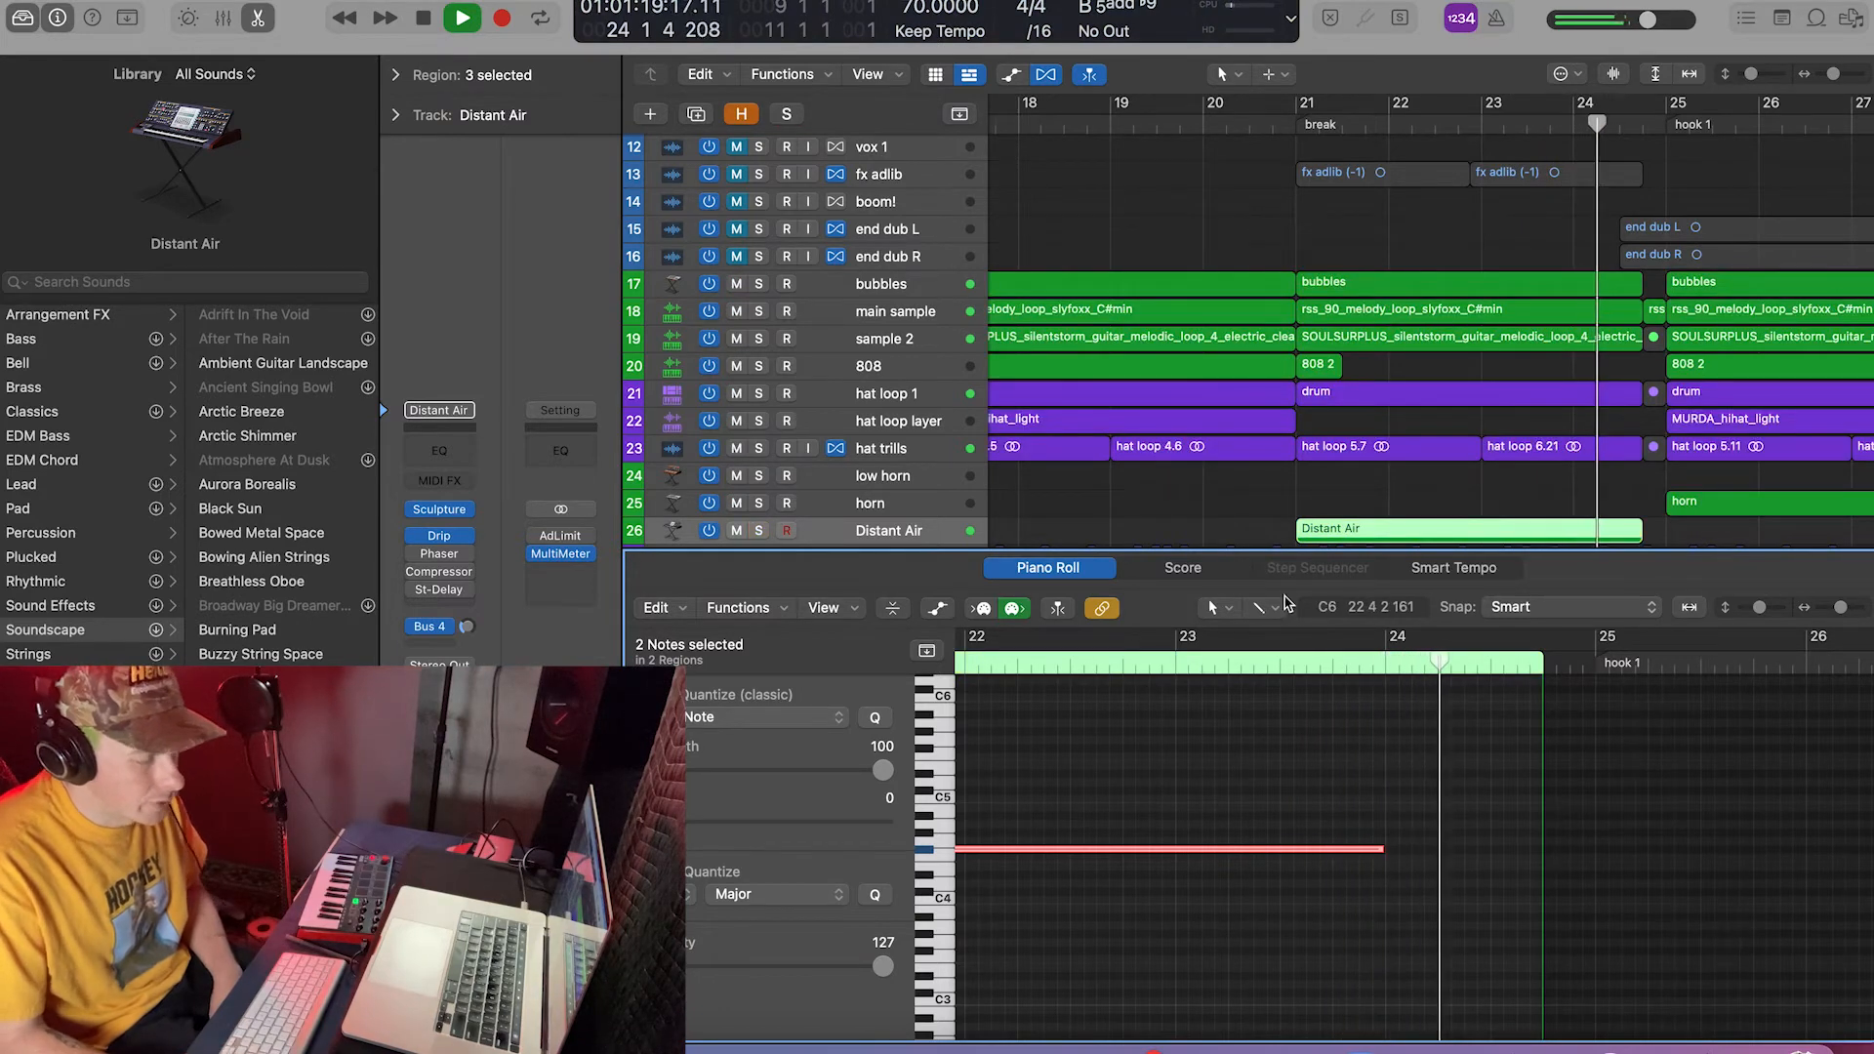
{"action": "key", "text": "x"}
{"action": "key", "text": "x"}
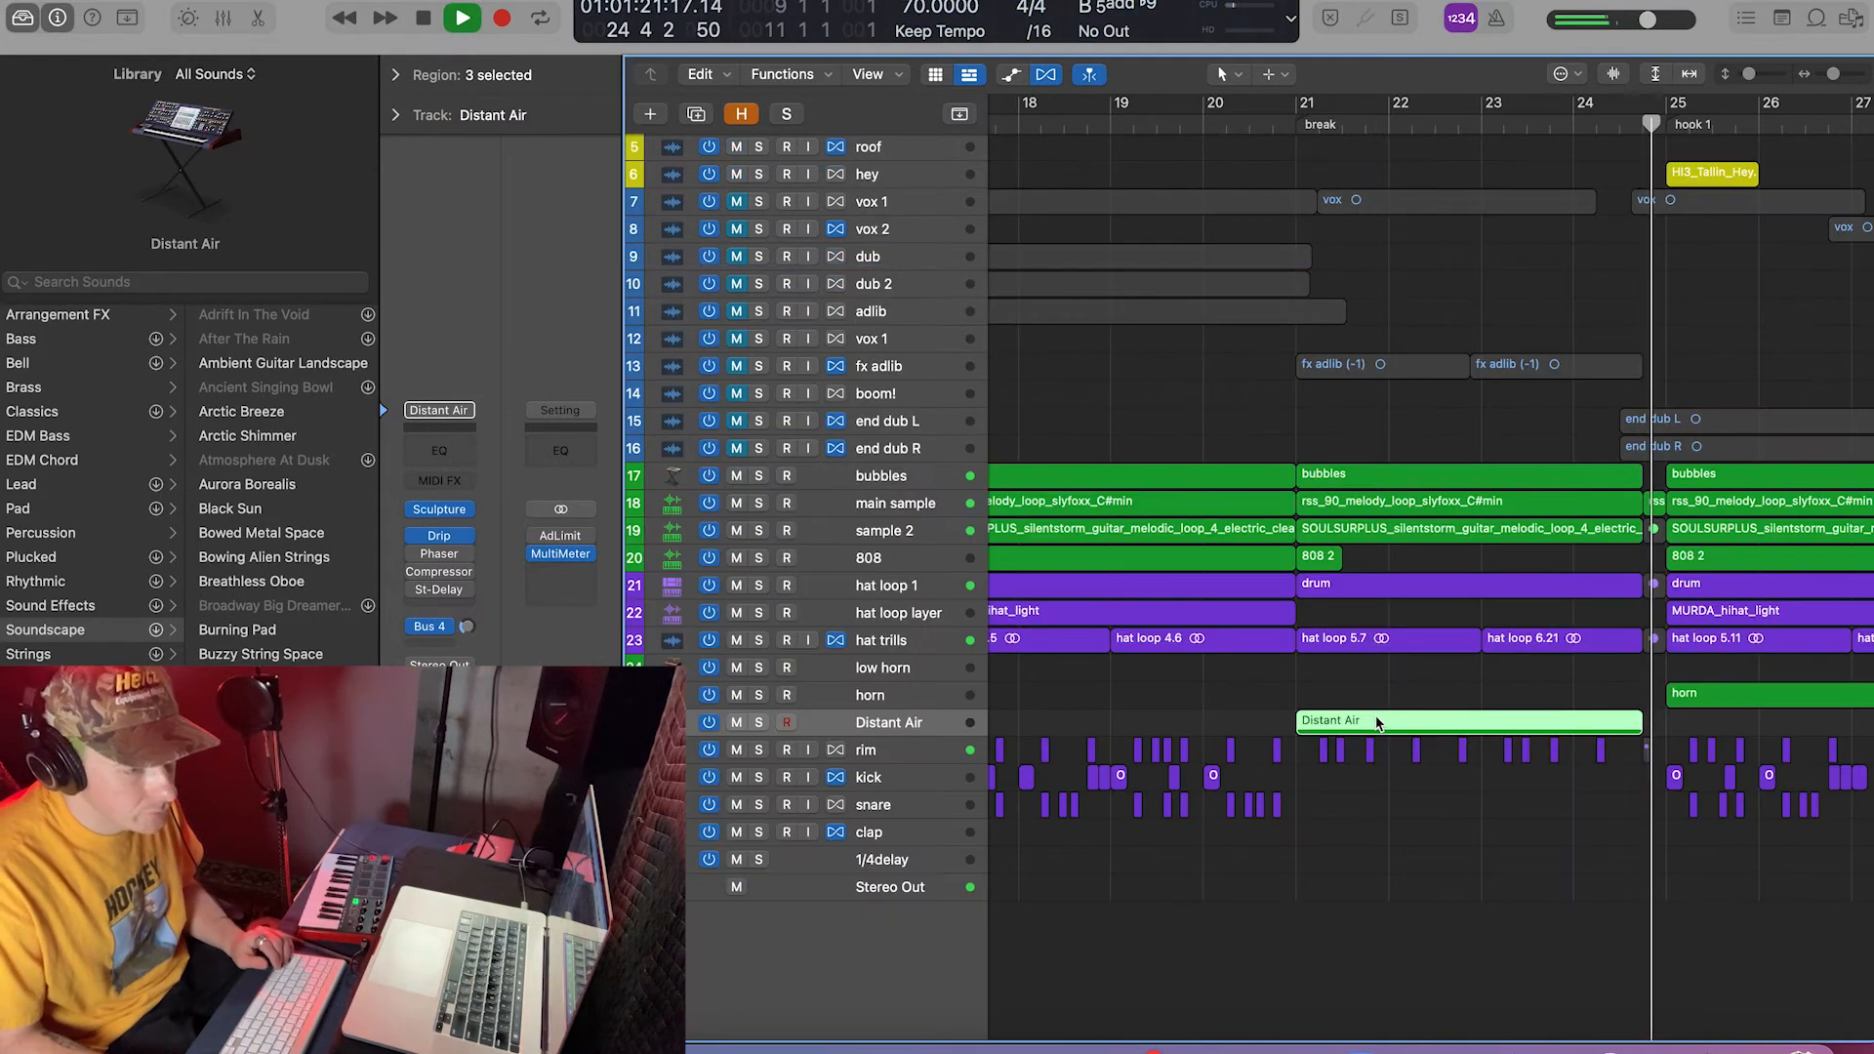
Step: Select and enlarge the horn track at hook 1, and switch its solo on and off to hear it alone
{"action": "key", "text": "super+Left"}
{"action": "scroll", "coordinate": [1376, 723], "scroll_direction": "right", "scroll_amount": 3}
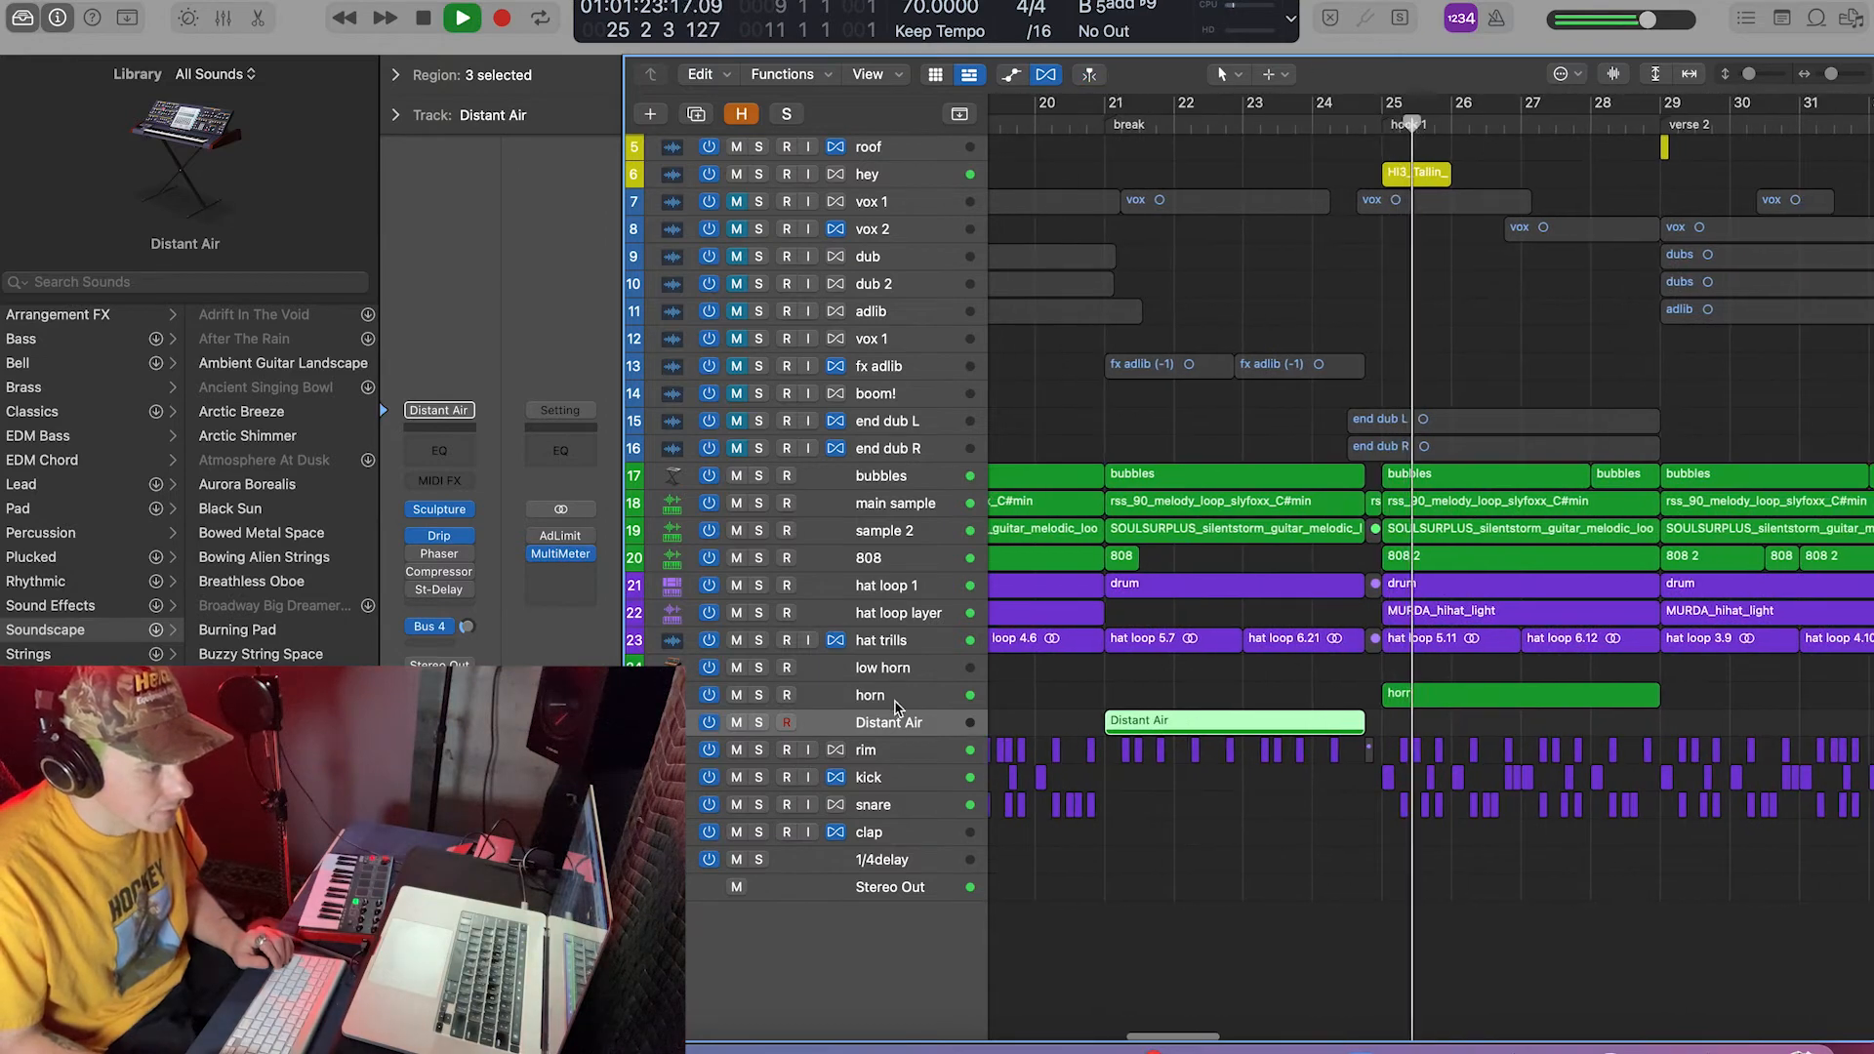
{"action": "left_click", "coordinate": [859, 695]}
{"action": "key", "text": "ctrl+z"}
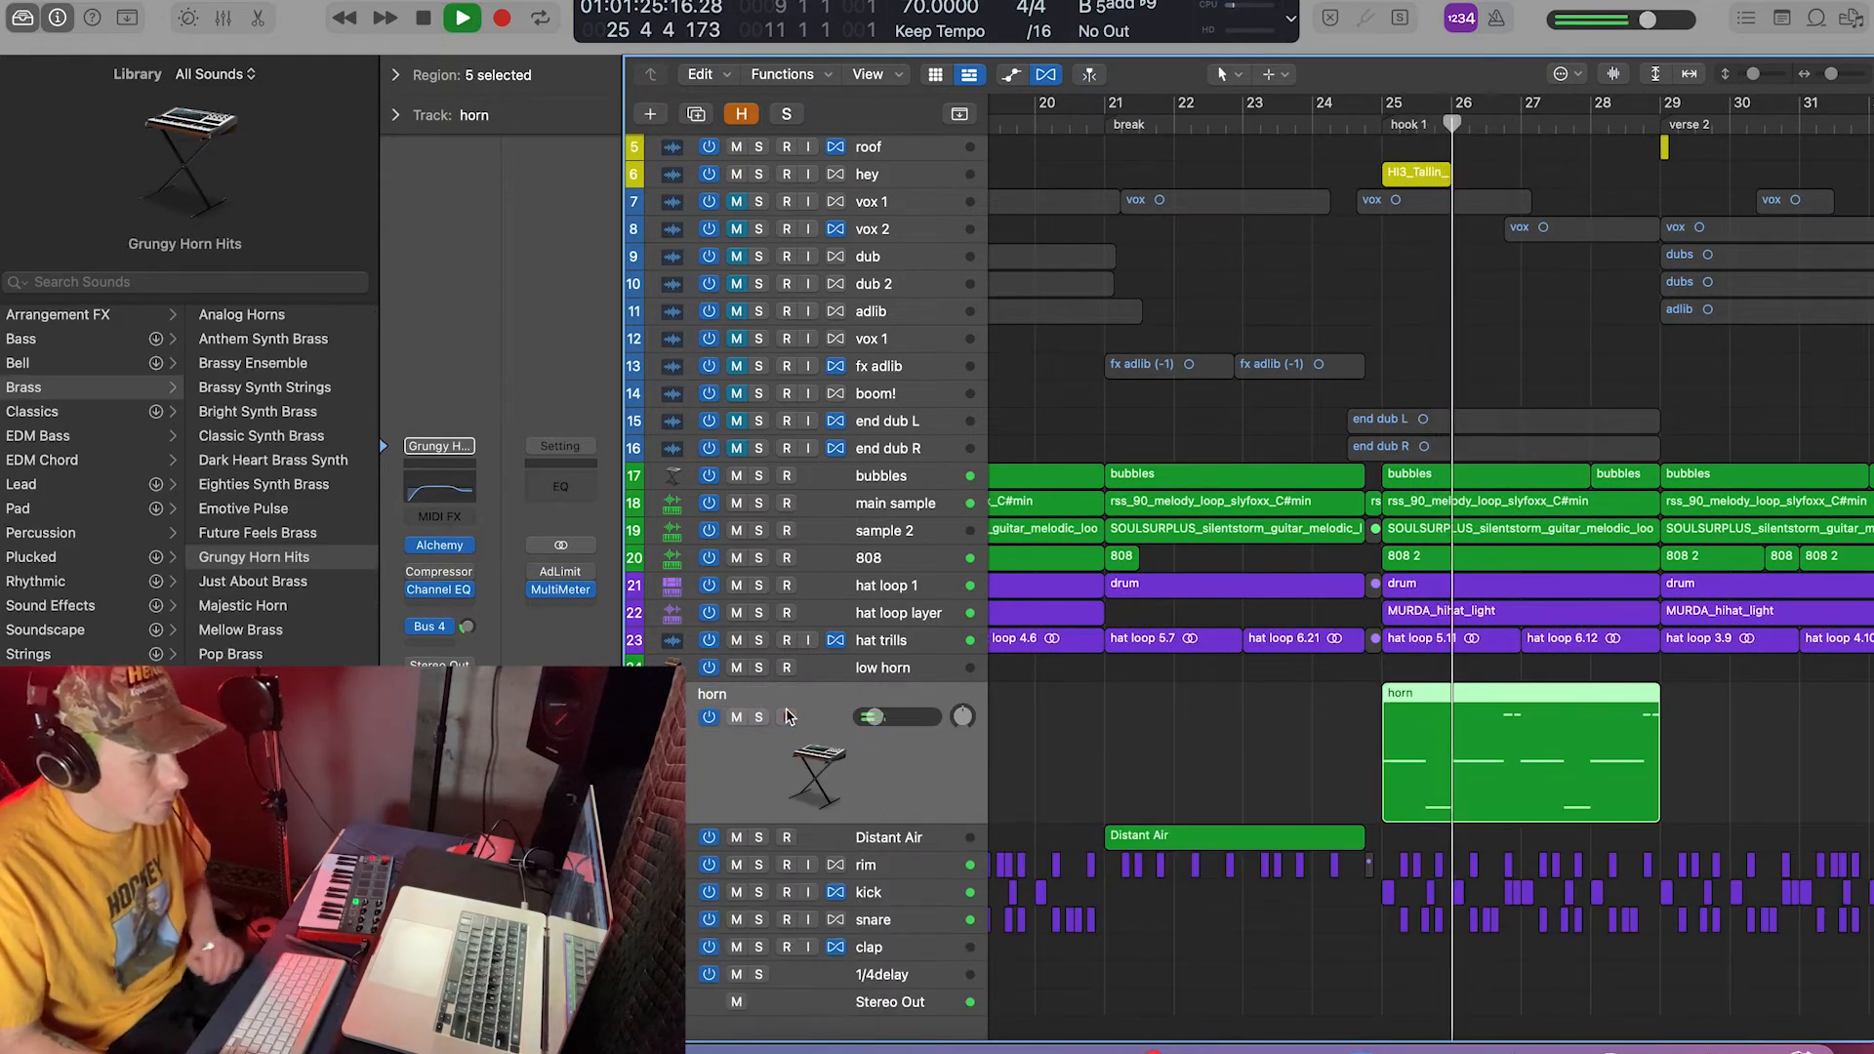
{"action": "left_click", "coordinate": [760, 717]}
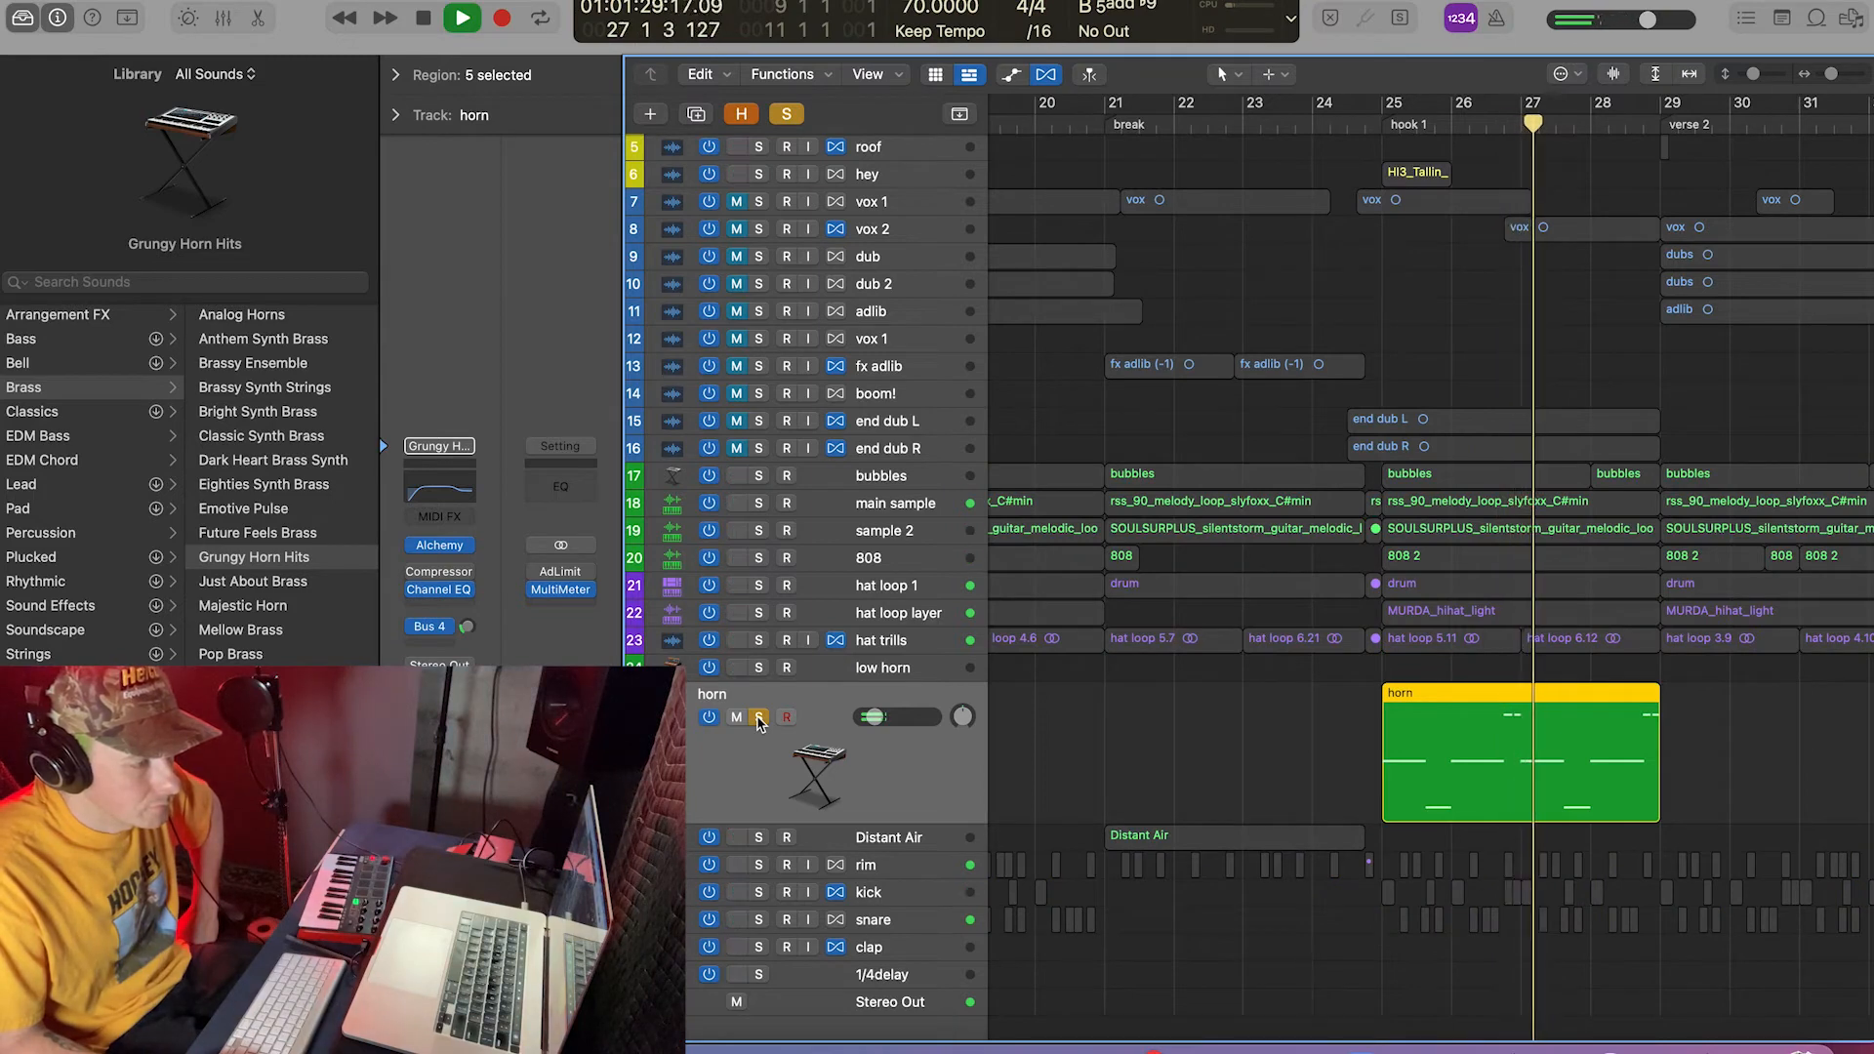
{"action": "left_click", "coordinate": [759, 718]}
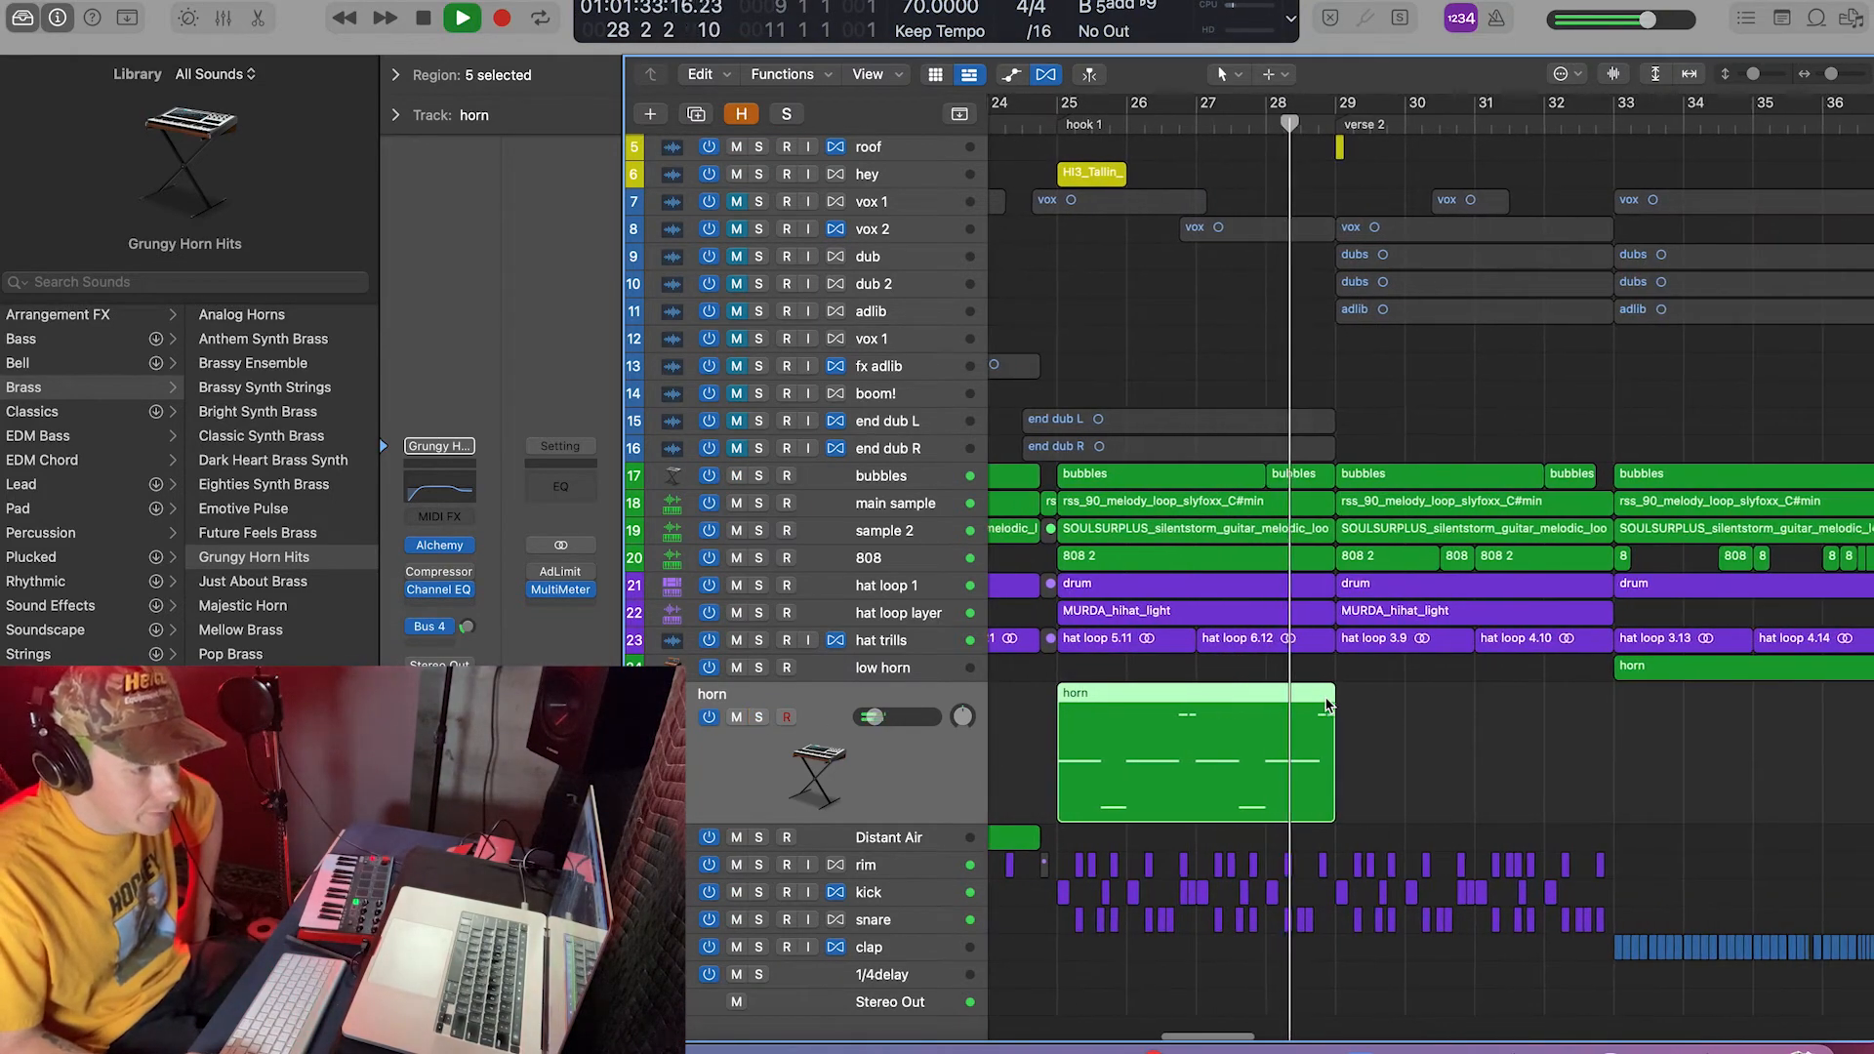
Step: Play verse 2 from bar 33 and switch the low horn track's solo on and off to hear it alone
{"action": "scroll", "coordinate": [1325, 705], "scroll_direction": "right", "scroll_amount": 5}
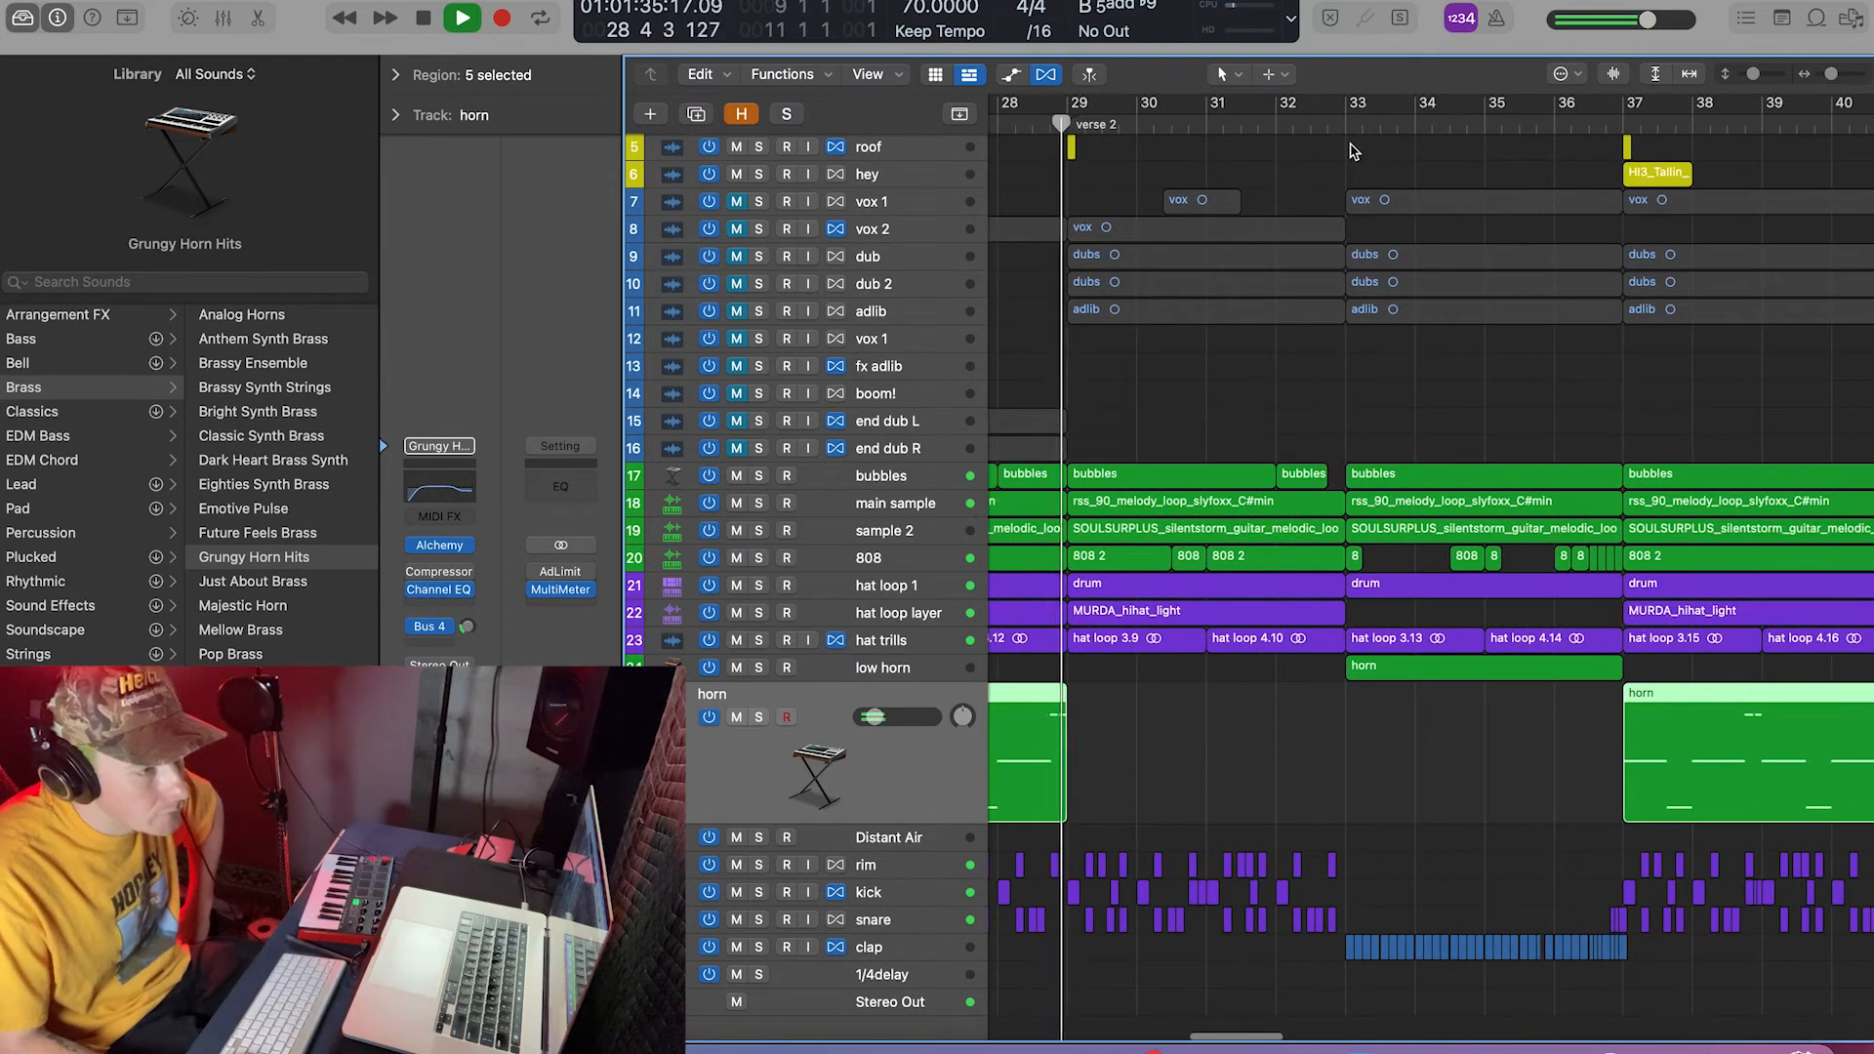
{"action": "left_click", "coordinate": [1337, 120]}
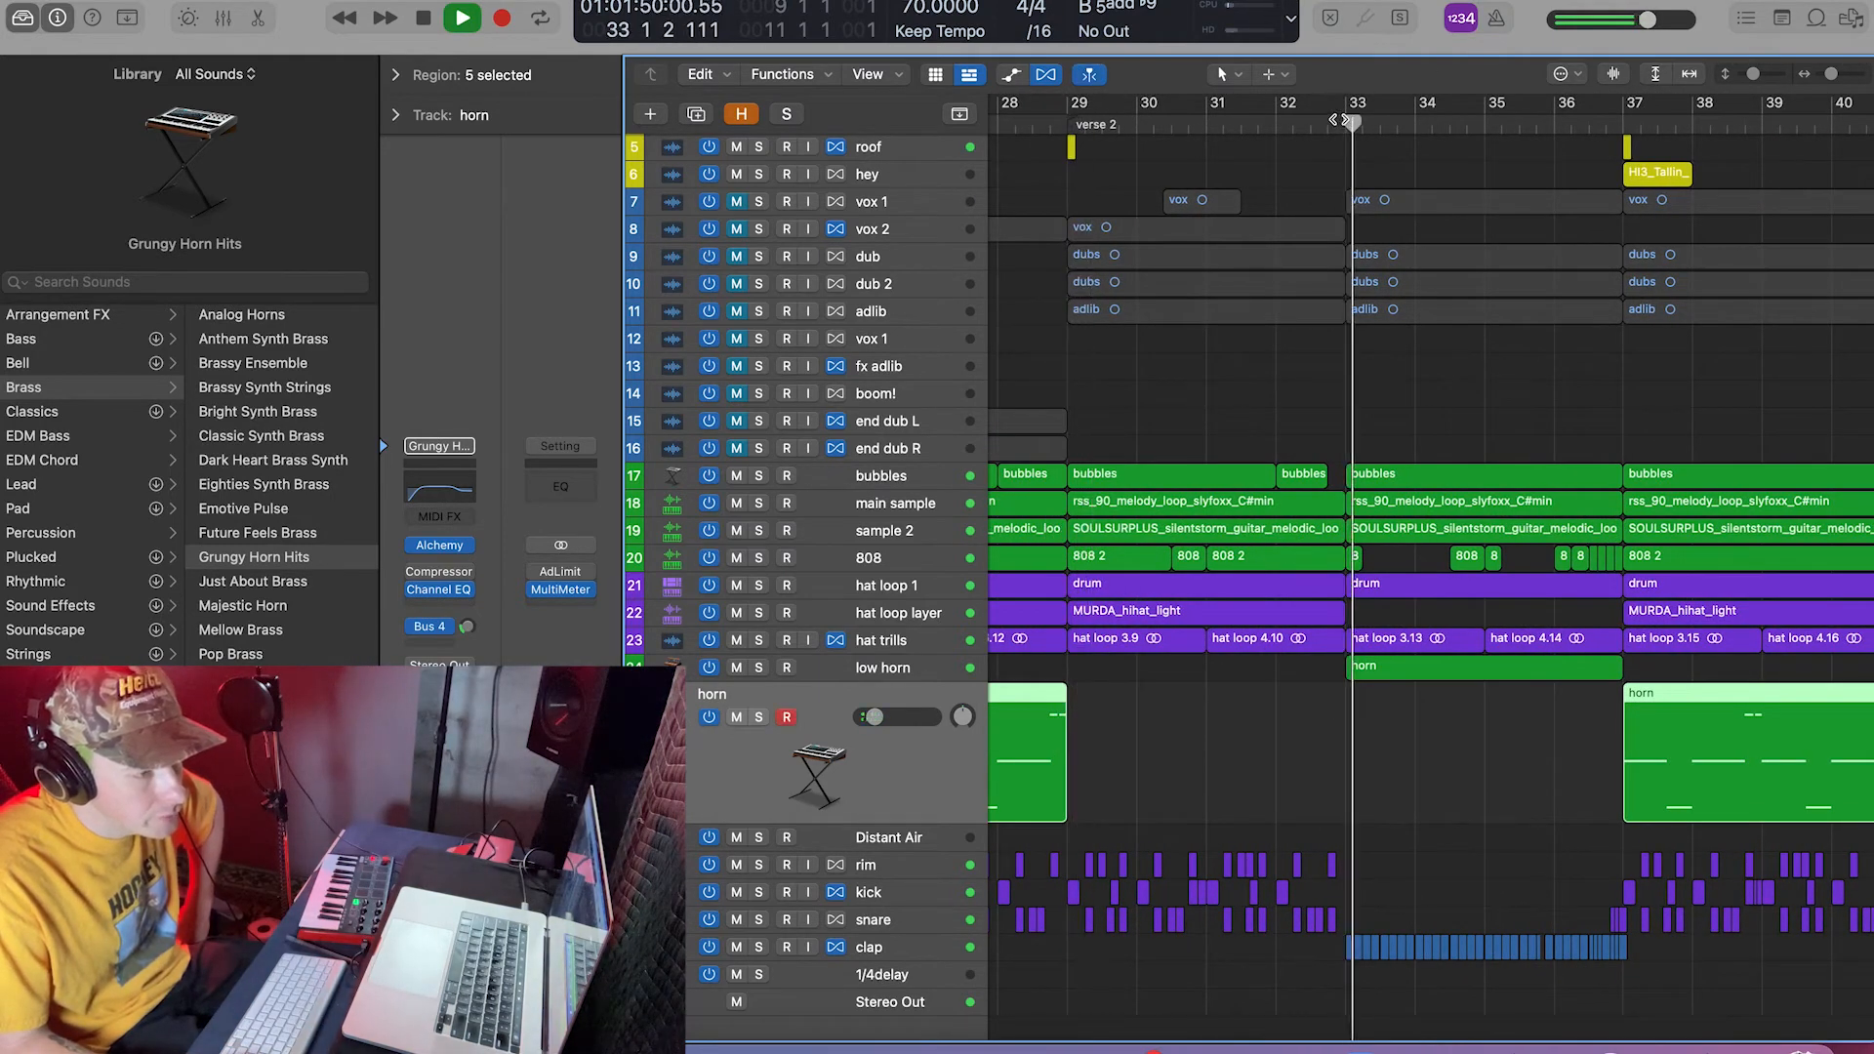
{"action": "left_click", "coordinate": [759, 668]}
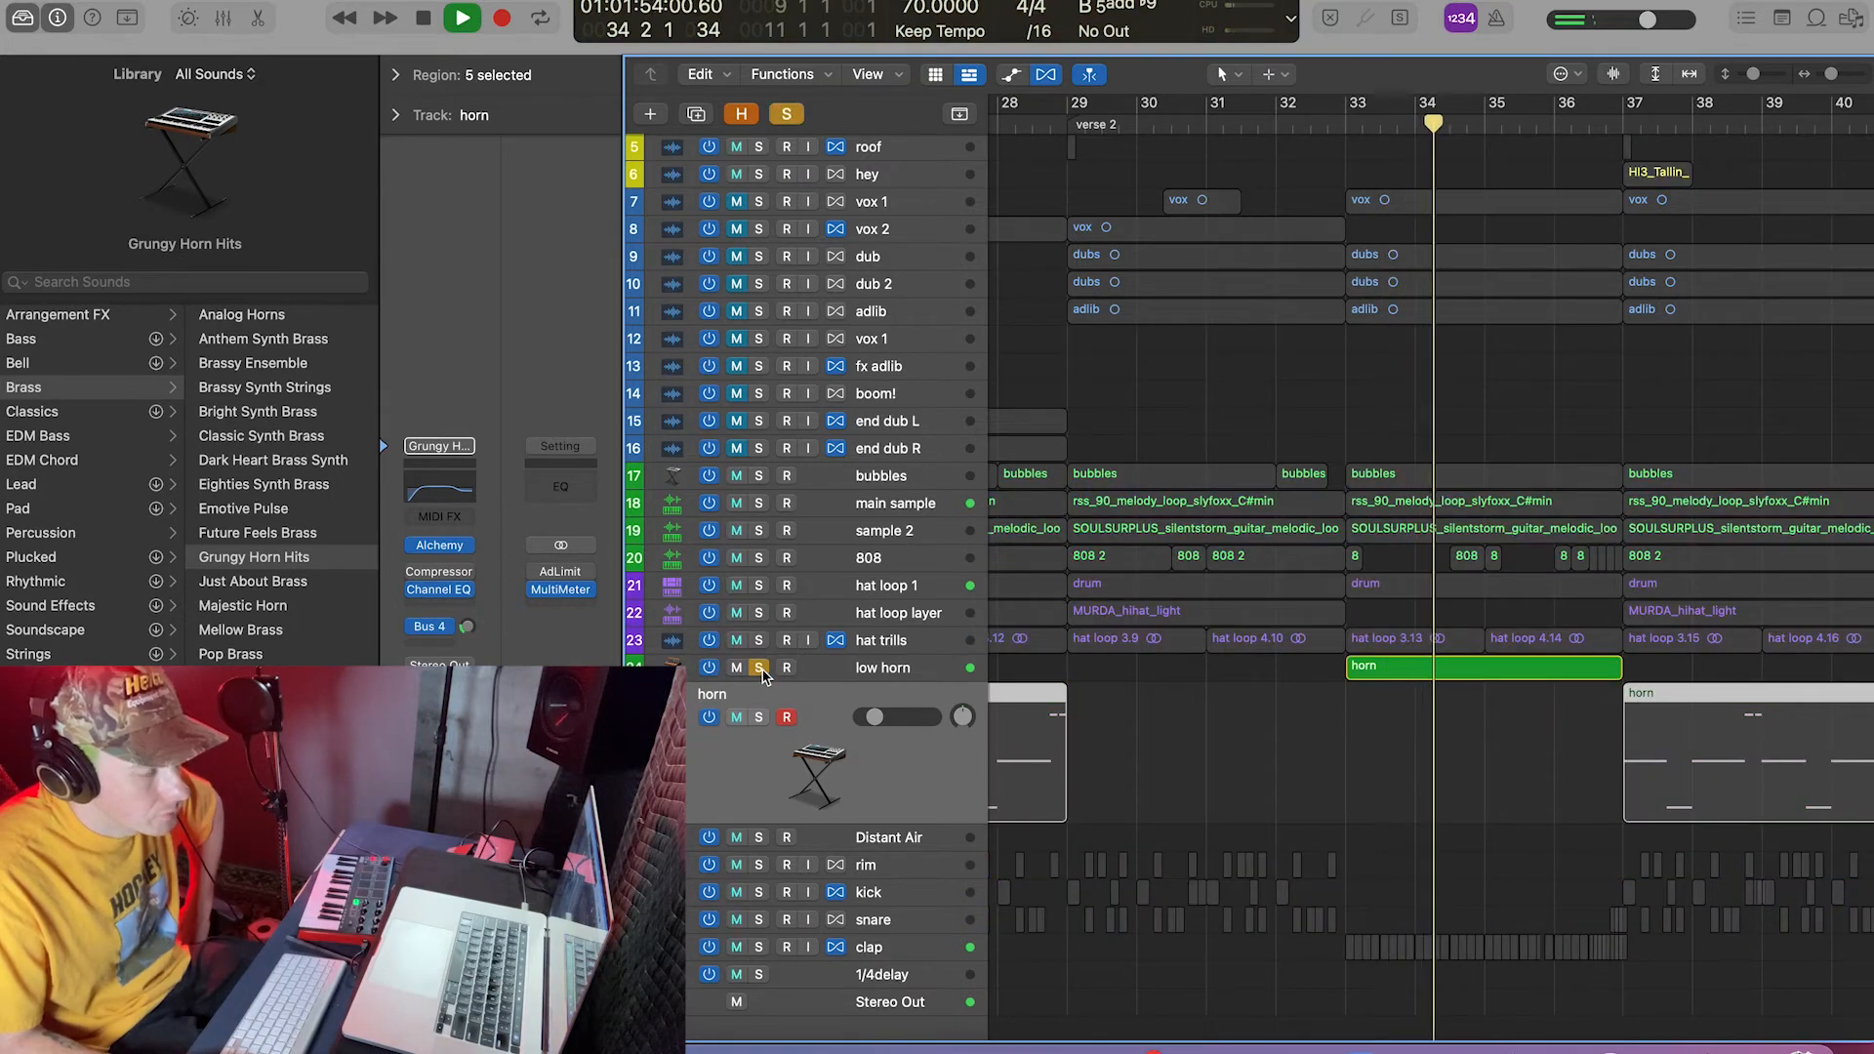
{"action": "left_click", "coordinate": [760, 667]}
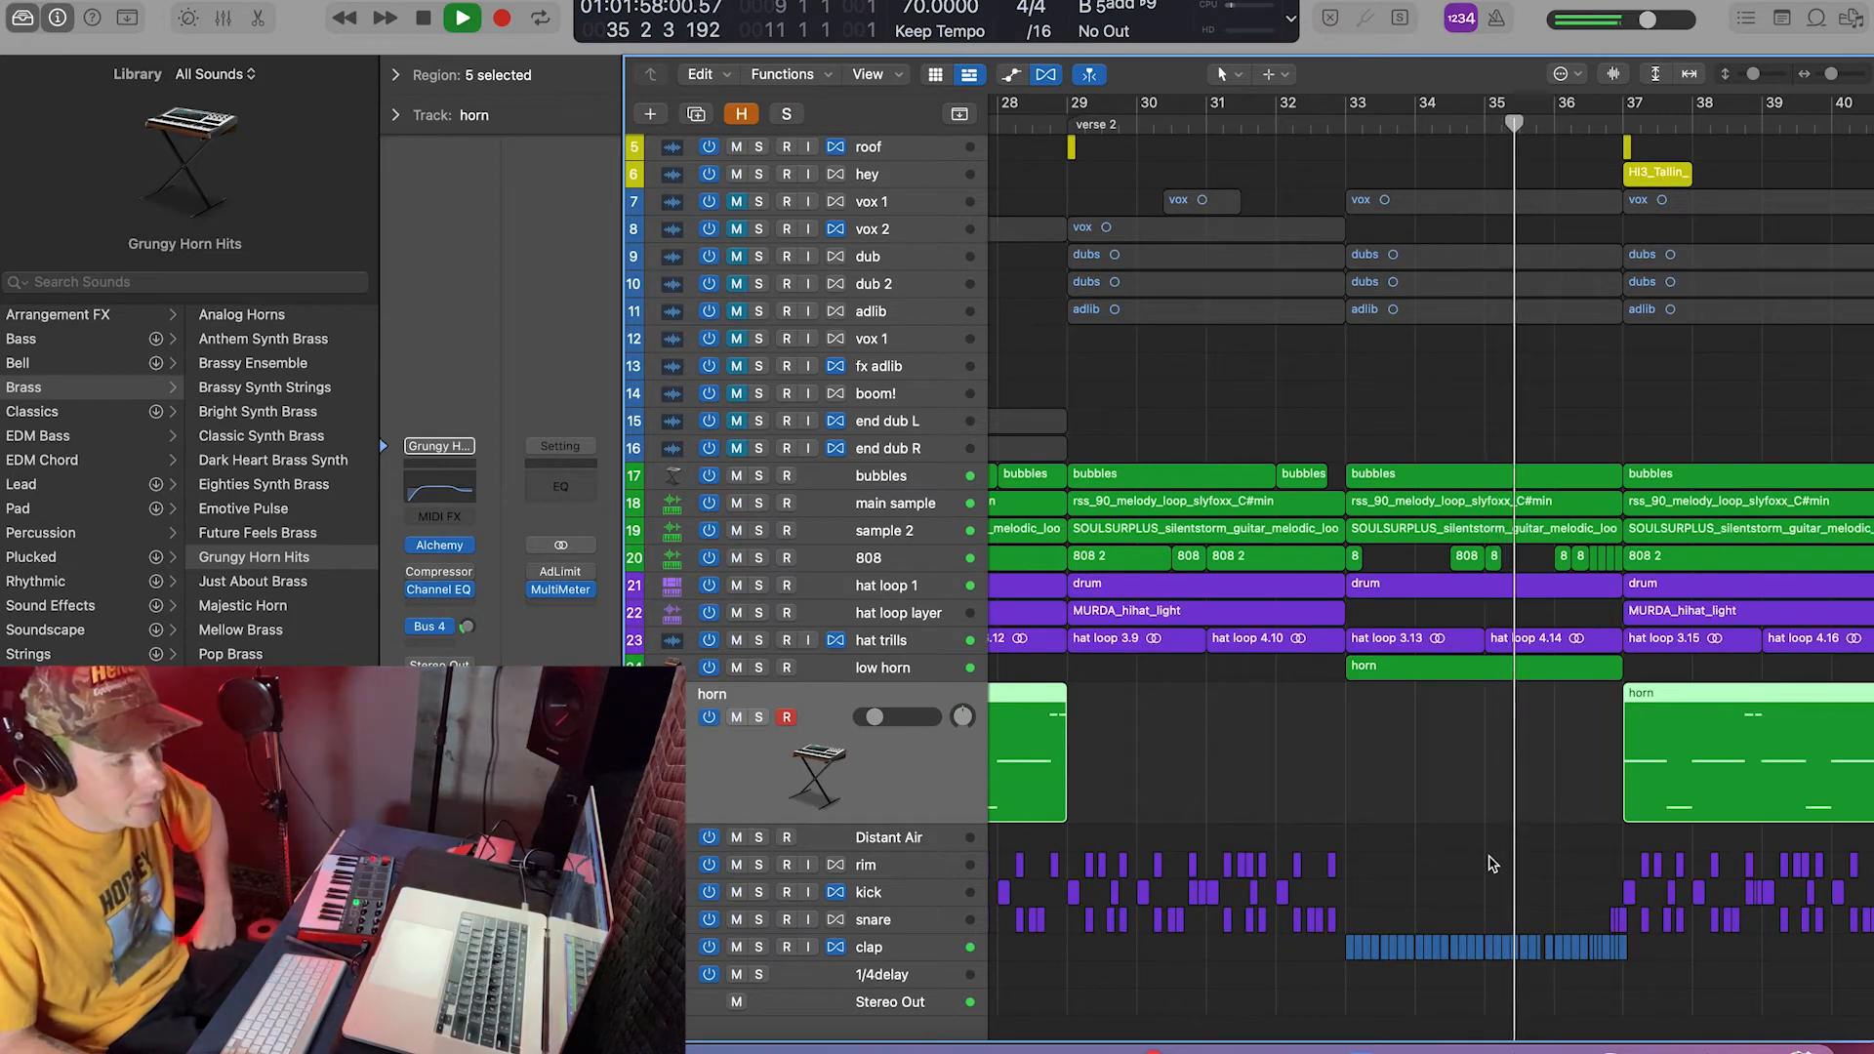
Step: Unmute the vocal tracks from vox 1 down to end dub R and view the arrangement zoomed out
{"action": "scroll", "coordinate": [1490, 864], "scroll_direction": "right", "scroll_amount": 8}
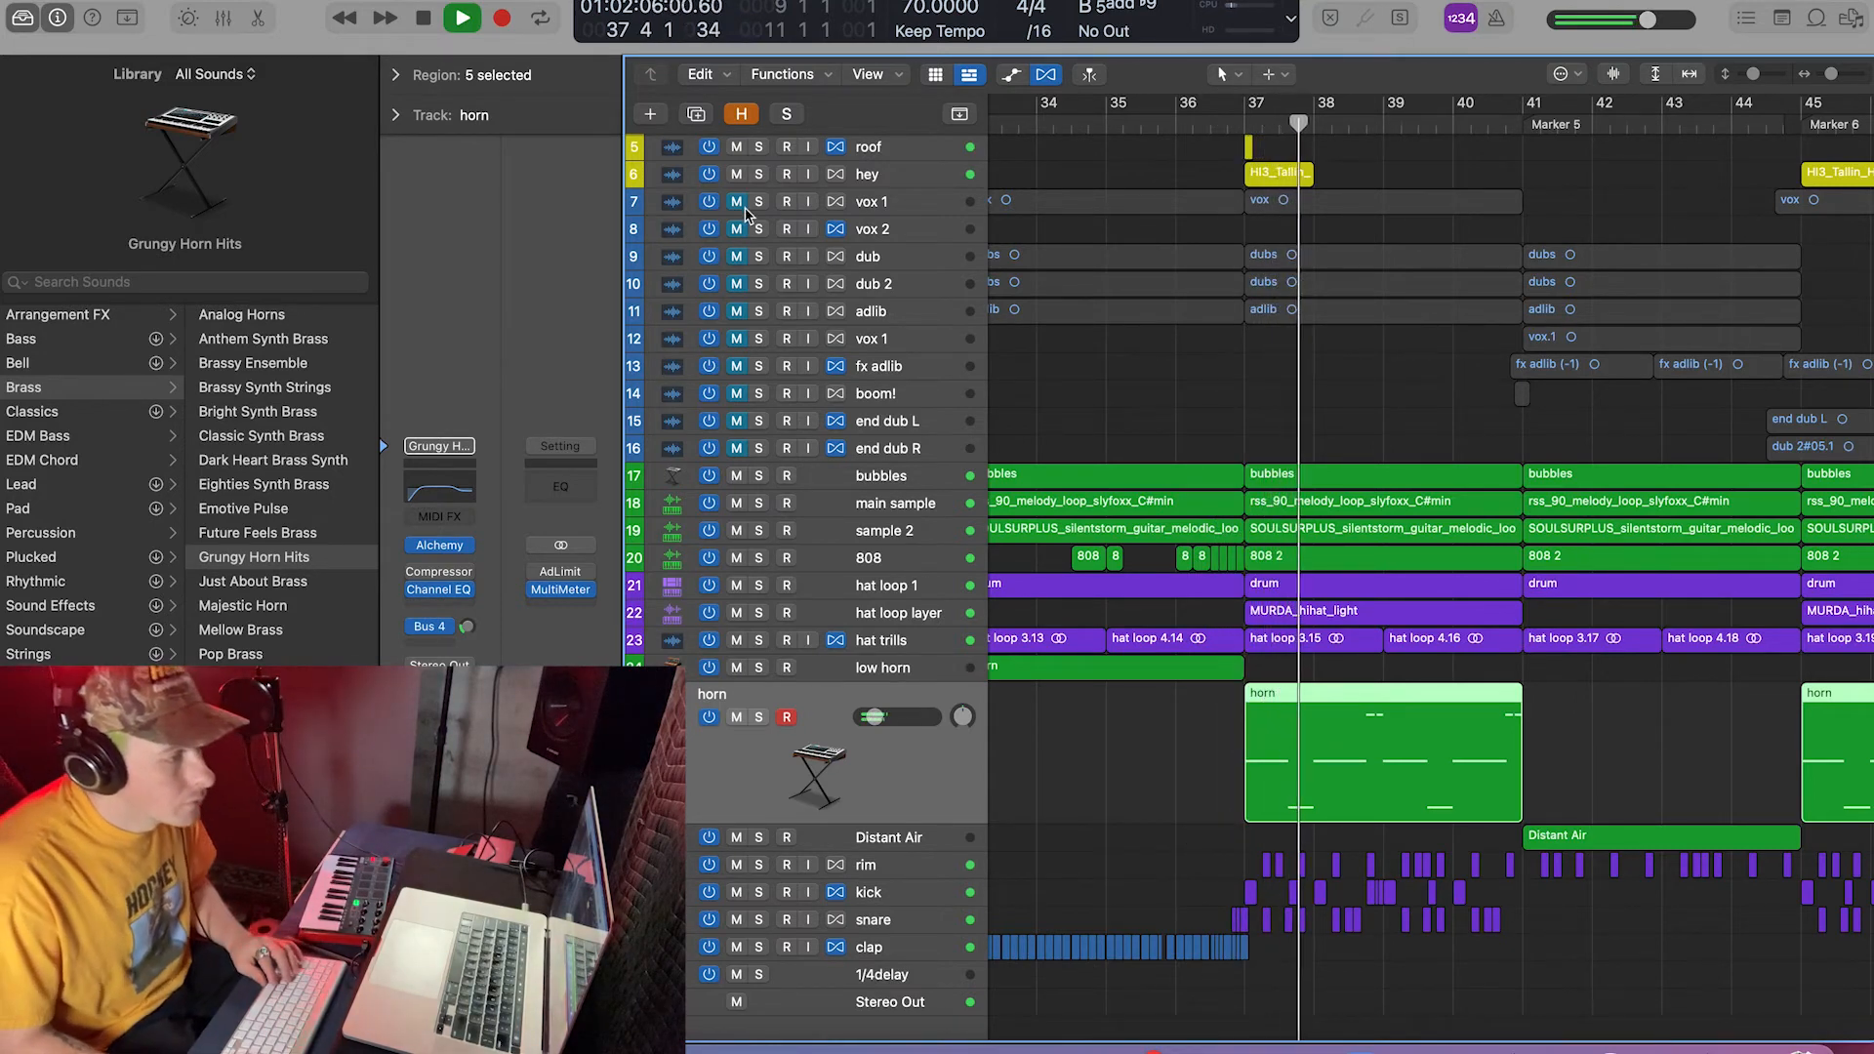
{"action": "left_click_drag", "start_coordinate": [739, 207], "coordinate": [738, 448]}
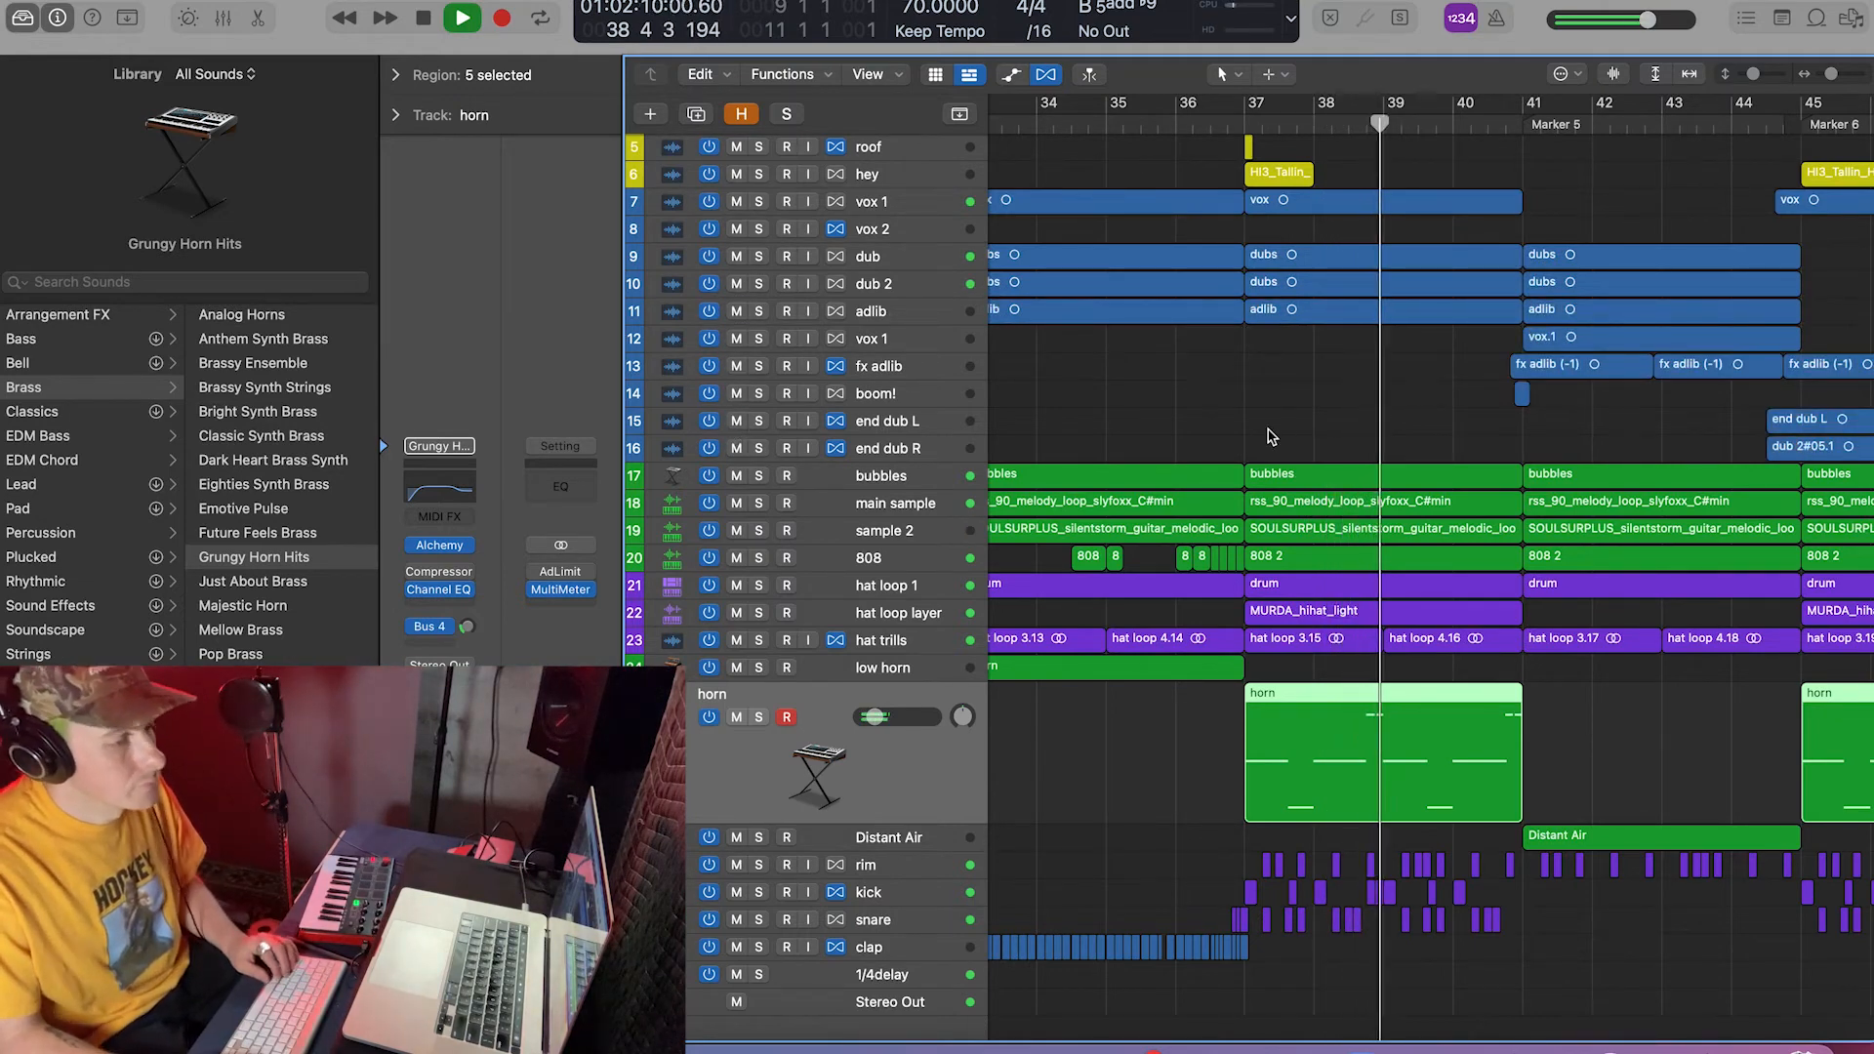
{"action": "scroll", "coordinate": [1272, 436], "scroll_direction": "down", "scroll_amount": 10}
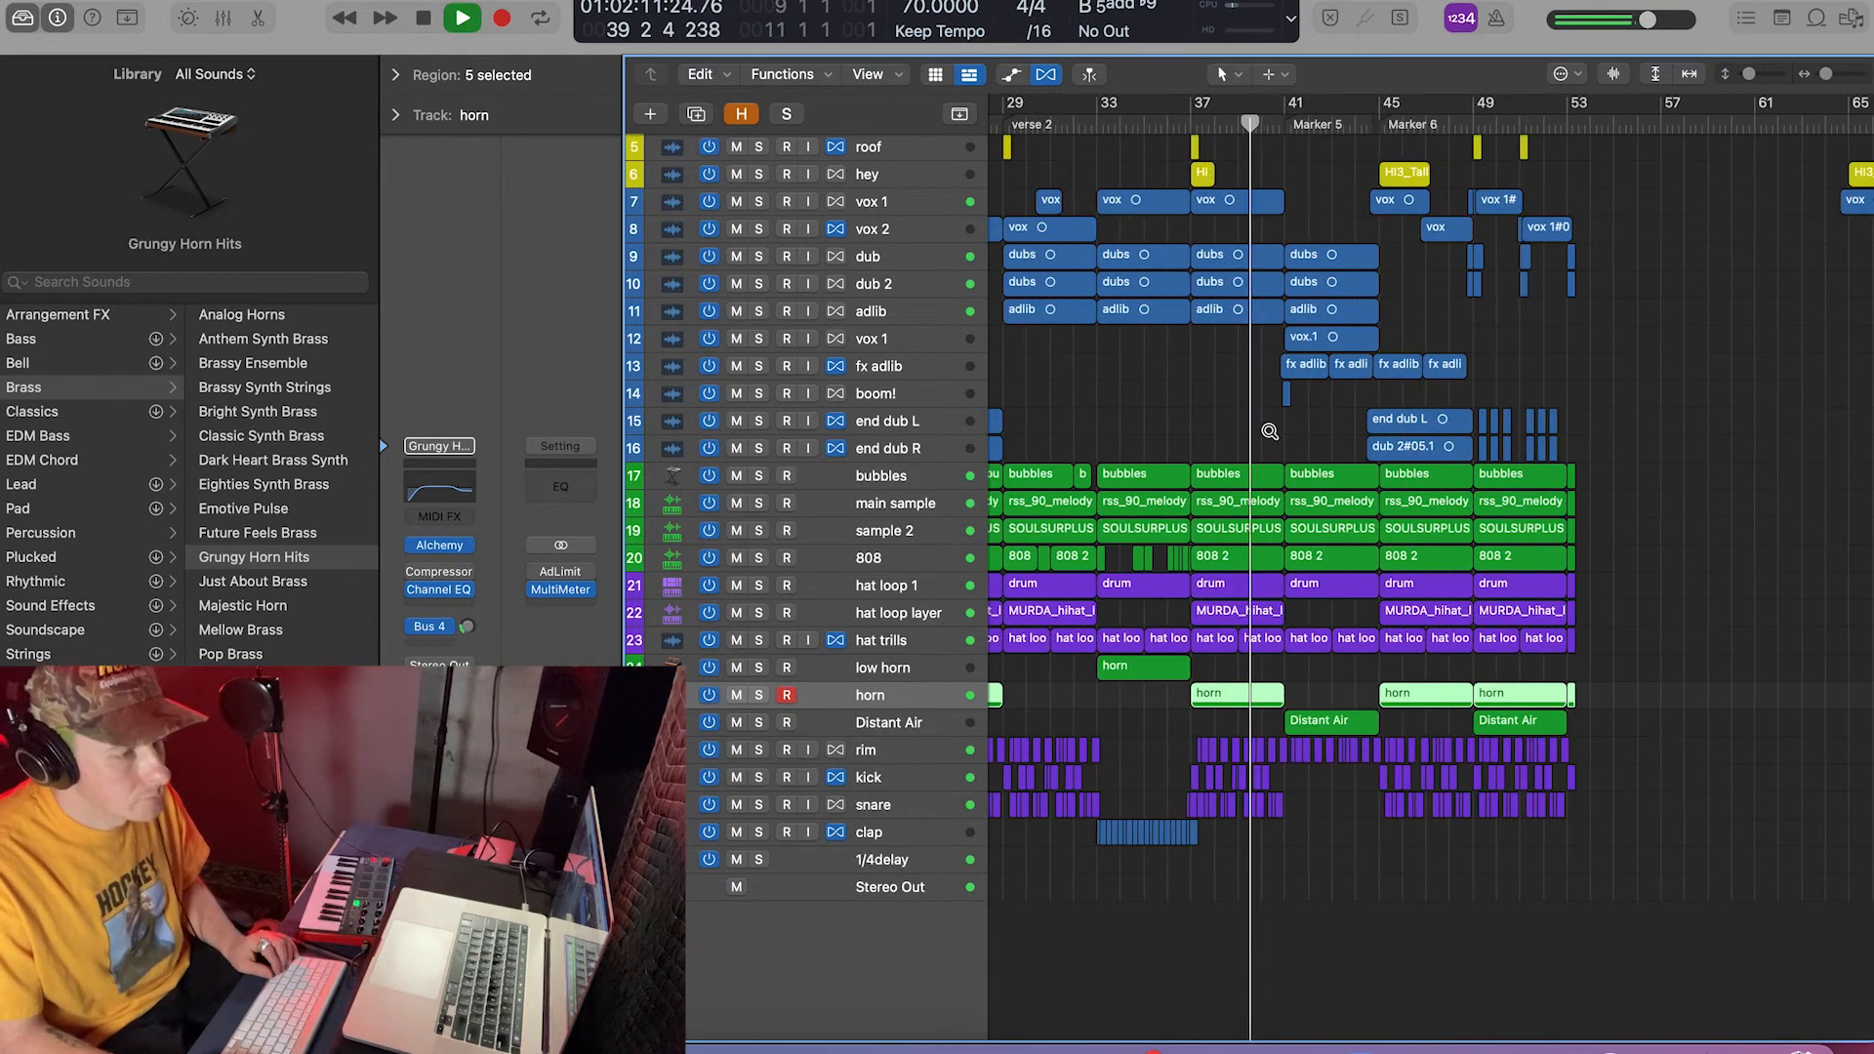
{"action": "scroll", "coordinate": [1269, 432], "scroll_direction": "left", "scroll_amount": 10}
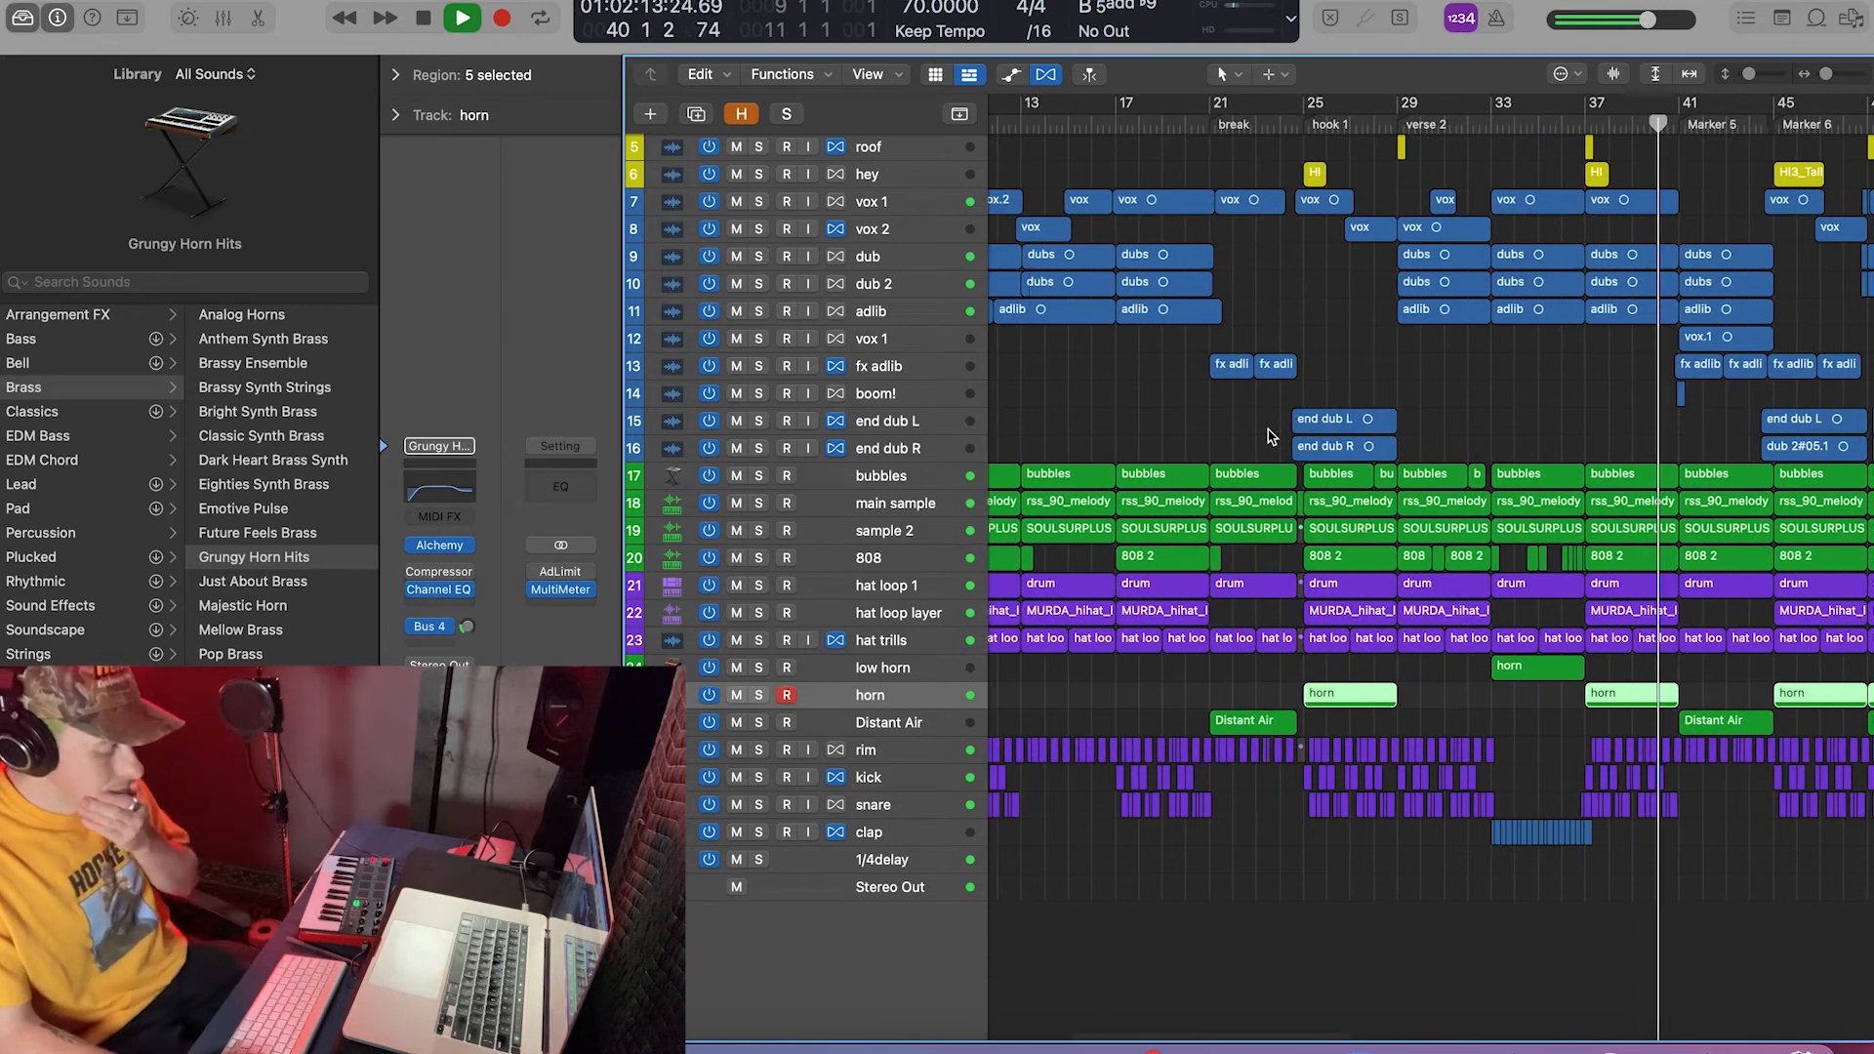